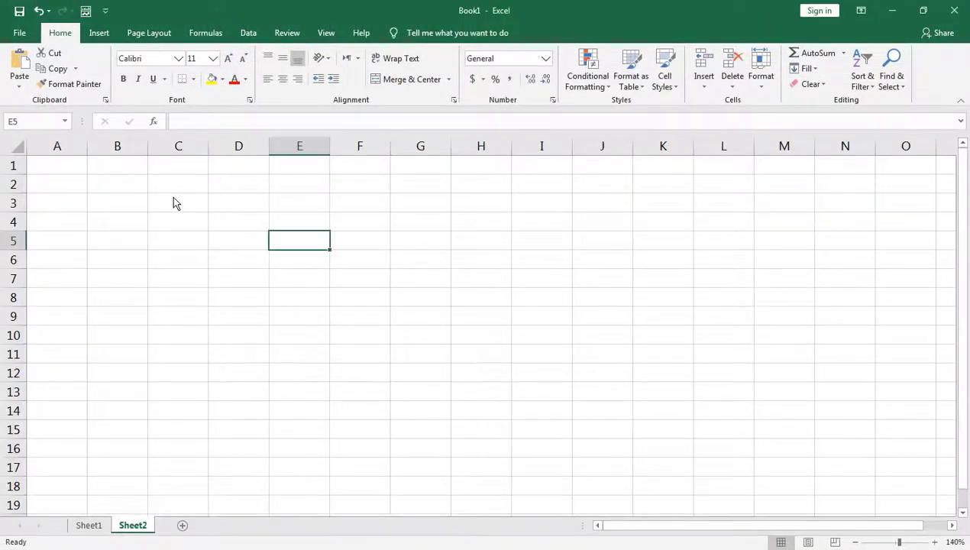
Select cells C3, E3 and B2, then ranges B3:B7, B3:B6, C3:G4 and D6:H11.
{"action": "left_click", "coordinate": [173, 201]}
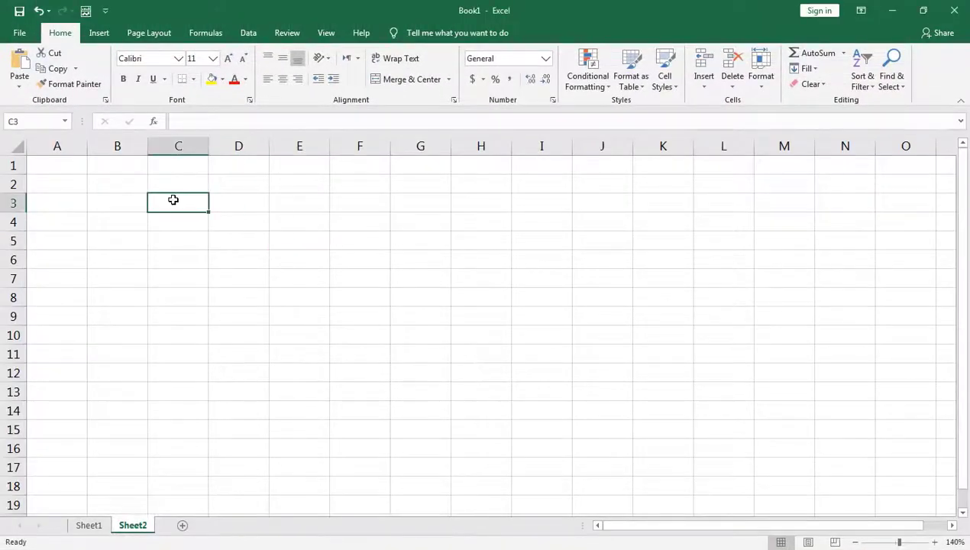
{"action": "left_click", "coordinate": [248, 207]}
{"action": "left_click", "coordinate": [300, 206]}
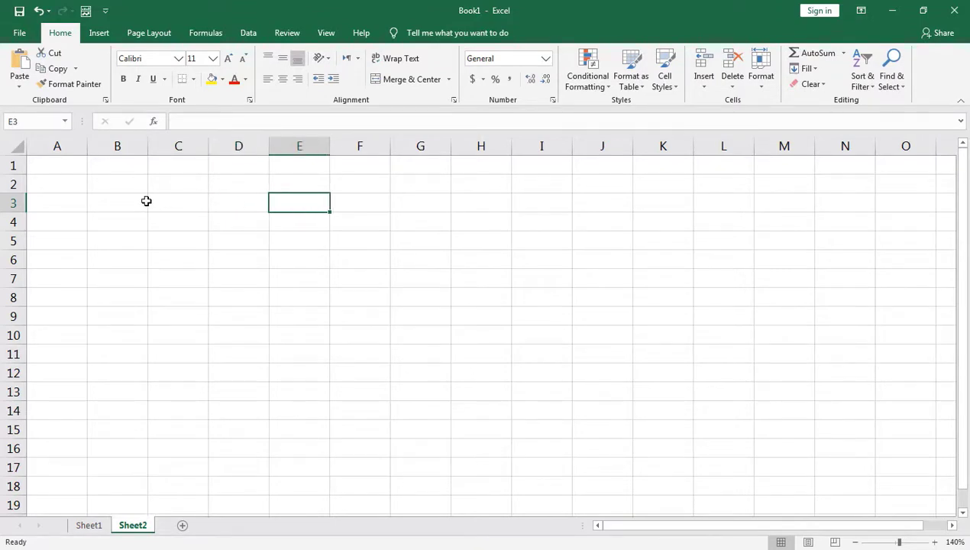
{"action": "left_click", "coordinate": [119, 186]}
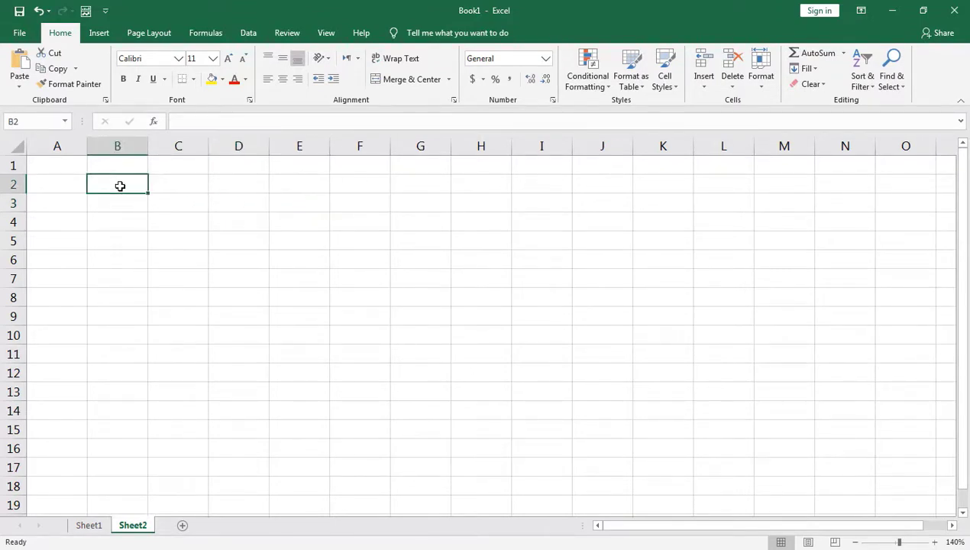
{"action": "left_click_drag", "start_coordinate": [124, 207], "coordinate": [124, 279]}
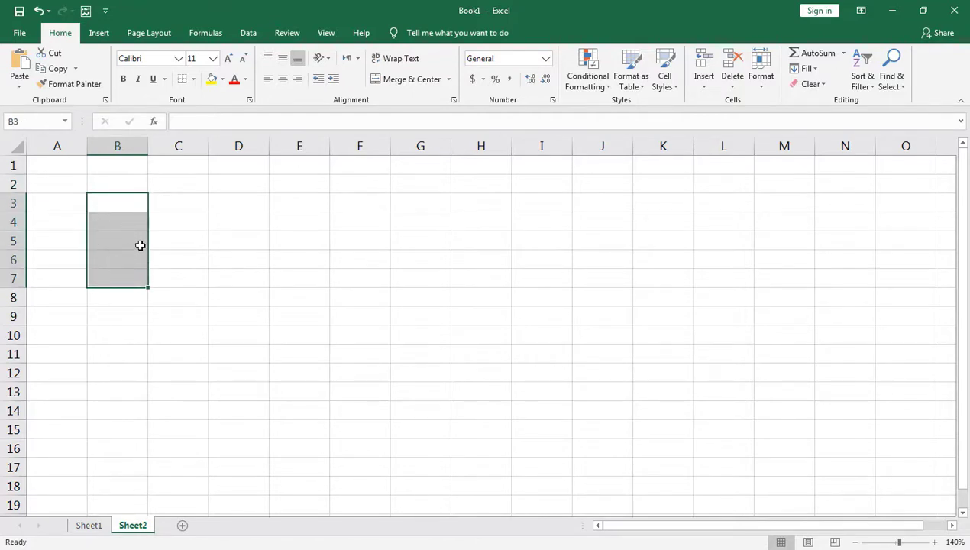
{"action": "left_click_drag", "start_coordinate": [122, 198], "coordinate": [122, 259]}
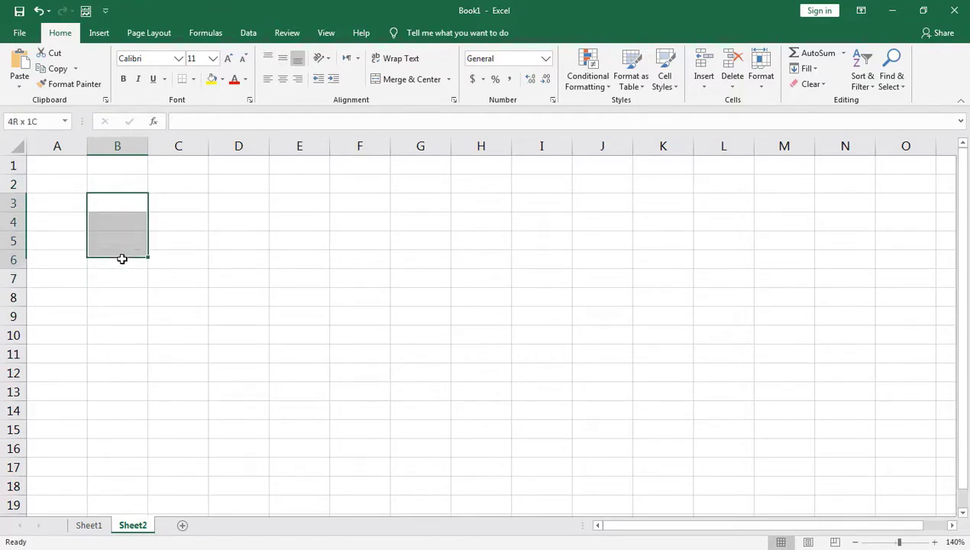
{"action": "left_click_drag", "start_coordinate": [194, 201], "coordinate": [391, 229]}
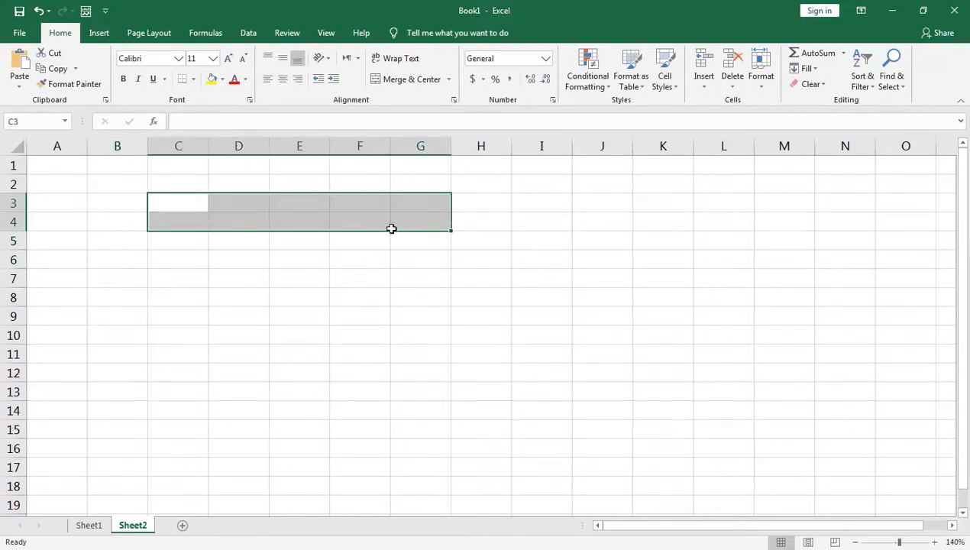
{"action": "left_click_drag", "start_coordinate": [210, 258], "coordinate": [471, 364]}
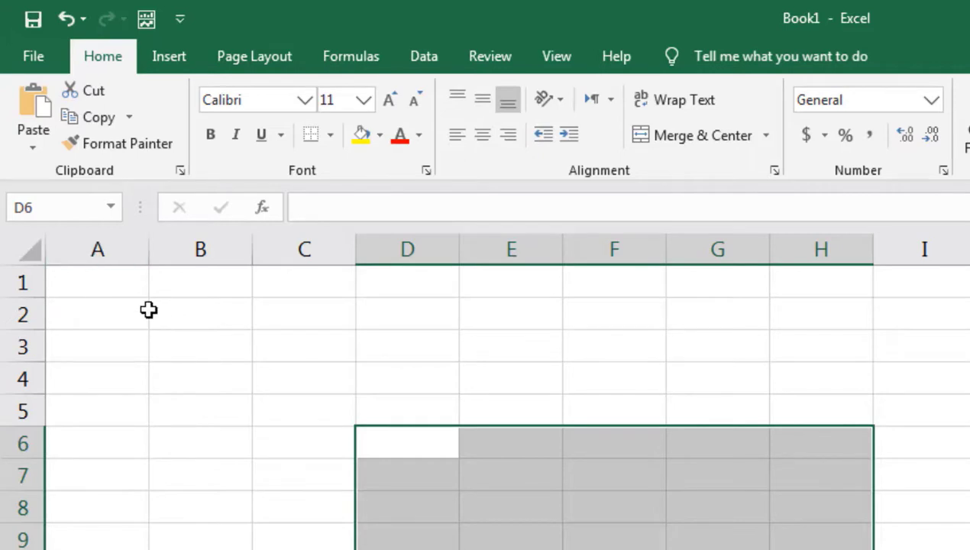
Point out the column letters and select entire columns G, F, E and D.
{"action": "mouse_move", "coordinate": [41, 220]}
{"action": "left_mouse_down"}
{"action": "mouse_move", "coordinate": [287, 271]}
{"action": "mouse_move", "coordinate": [904, 271]}
{"action": "left_mouse_up"}
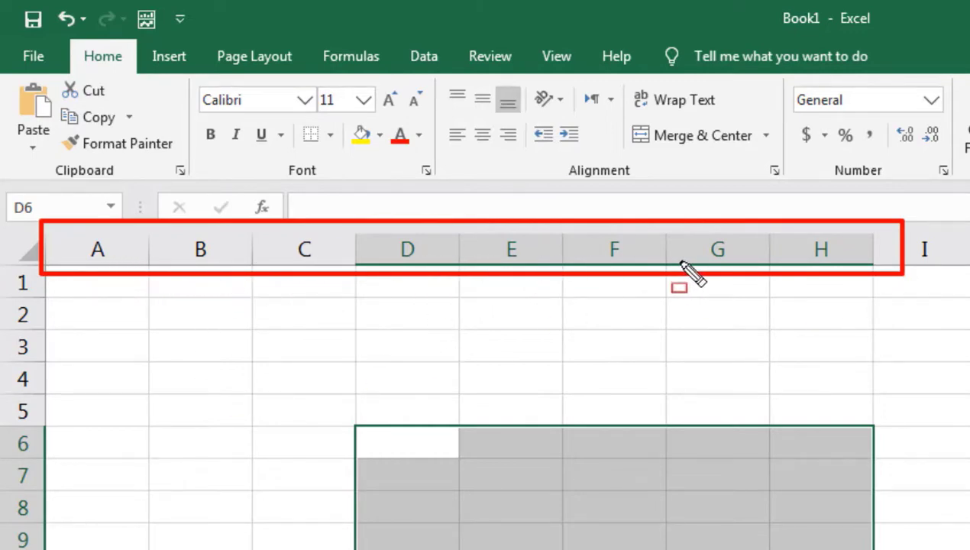
{"action": "left_click", "coordinate": [725, 243]}
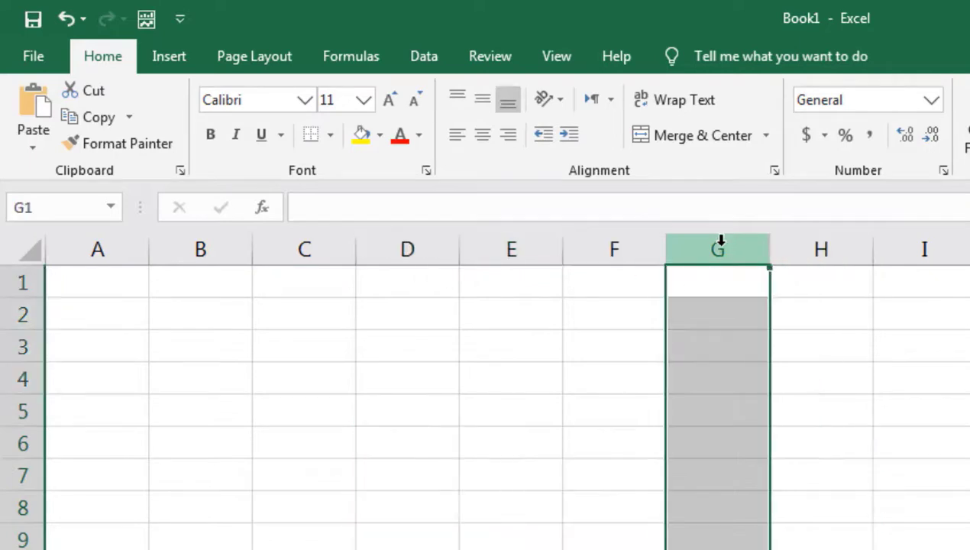
{"action": "left_click", "coordinate": [640, 243]}
{"action": "left_click", "coordinate": [535, 241]}
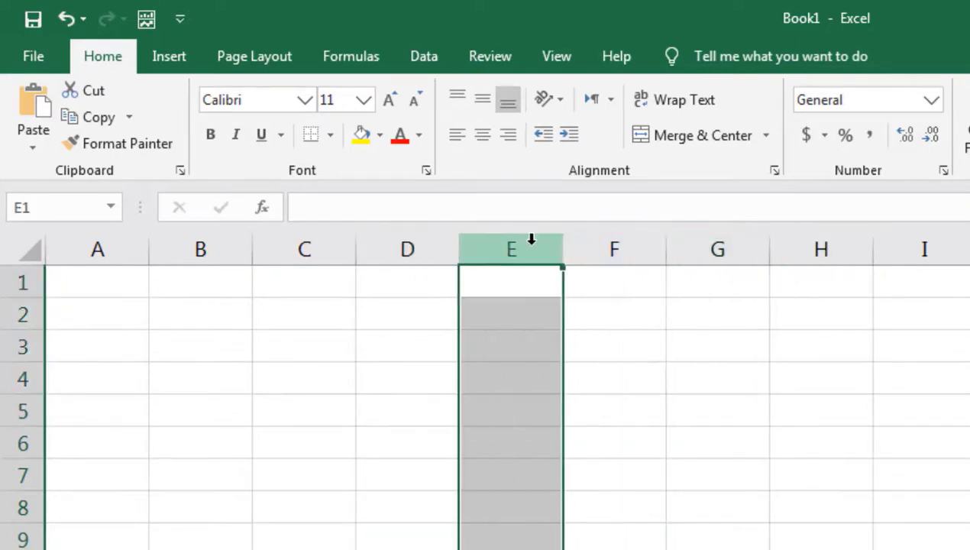
{"action": "left_click", "coordinate": [397, 249]}
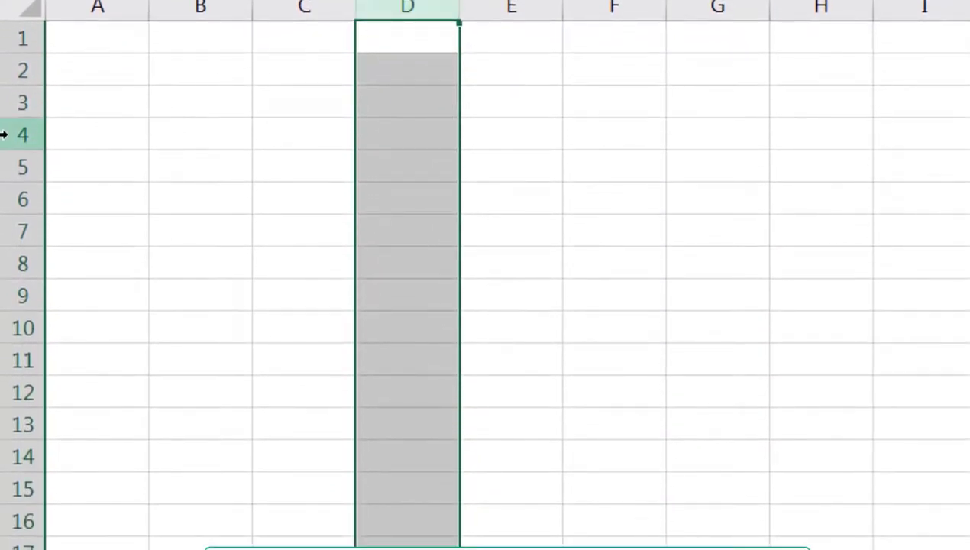
Point out the row numbers, select rows 1, 10 and 11, and move row 11 up into row 10.
{"action": "mouse_move", "coordinate": [2, 15]}
{"action": "left_mouse_down"}
{"action": "mouse_move", "coordinate": [65, 506]}
{"action": "mouse_move", "coordinate": [57, 549]}
{"action": "left_mouse_up"}
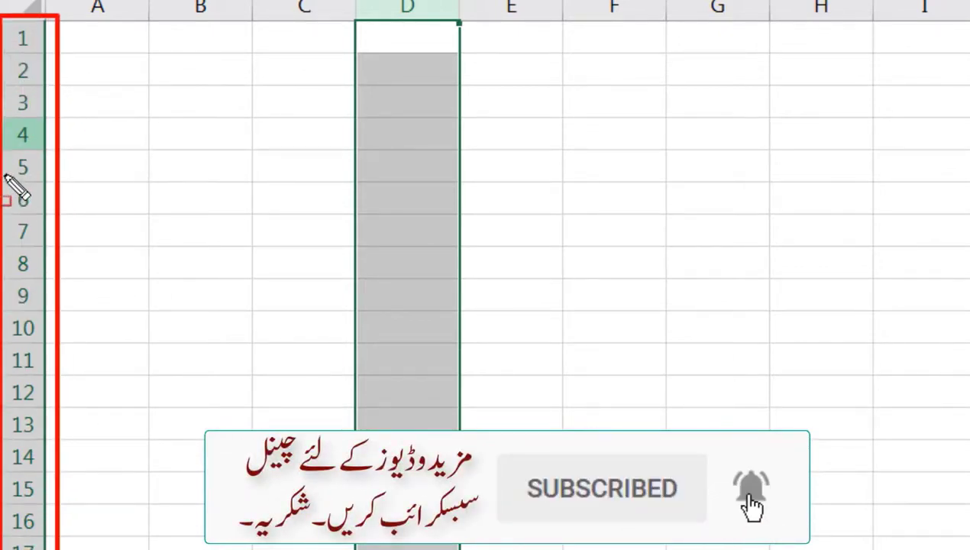
{"action": "left_click", "coordinate": [19, 38]}
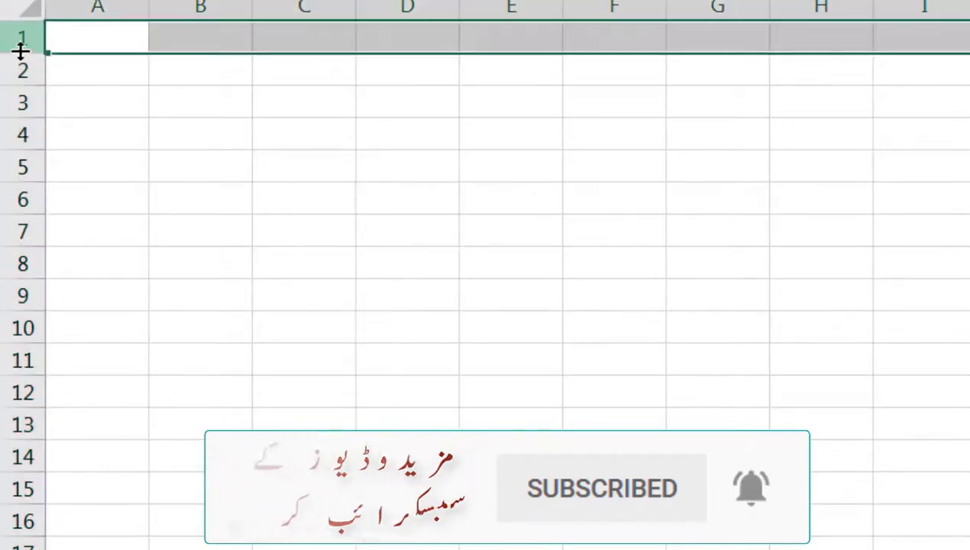
{"action": "left_click", "coordinate": [6, 327]}
{"action": "left_click", "coordinate": [10, 359]}
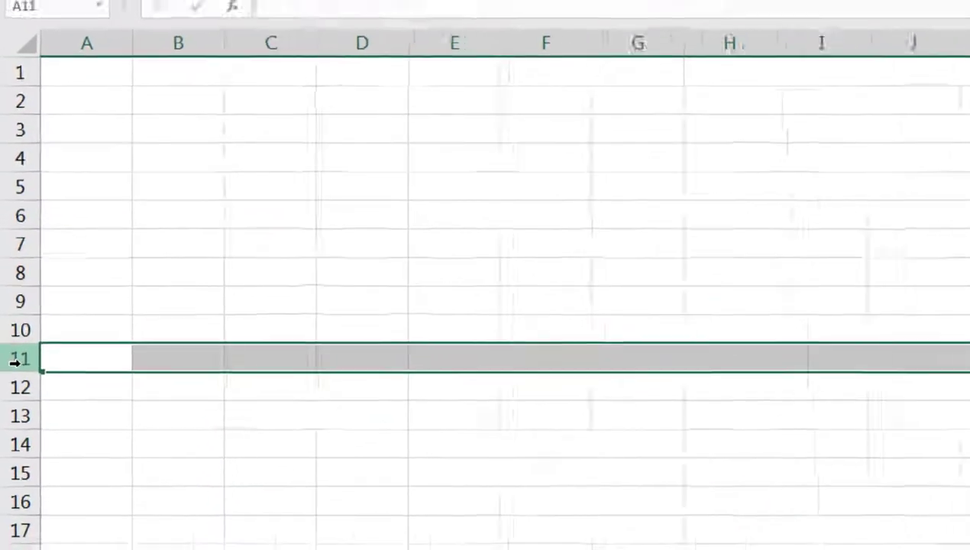
{"action": "left_click_drag", "start_coordinate": [14, 362], "coordinate": [326, 420]}
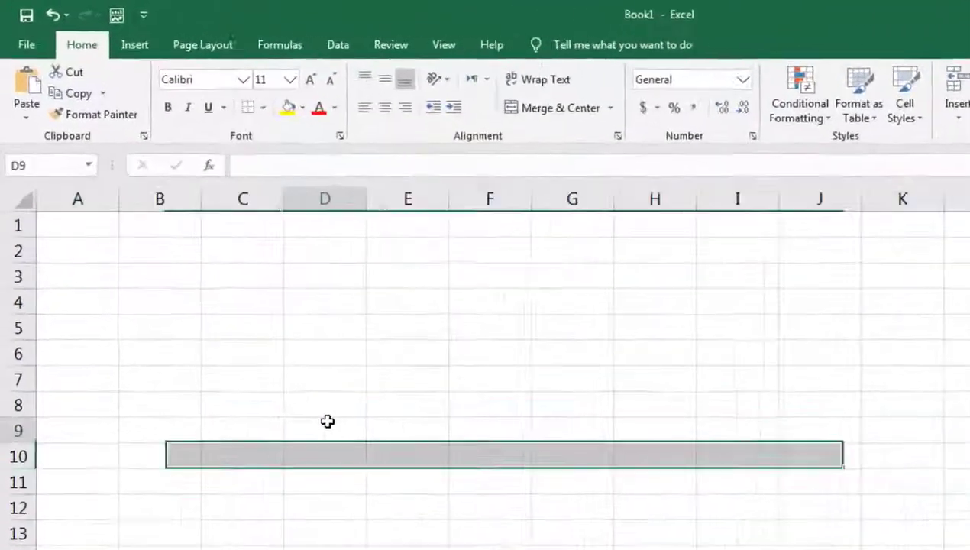
Select cells D9, E5 and G7 and point out the current cell's address.
{"action": "left_click", "coordinate": [327, 422]}
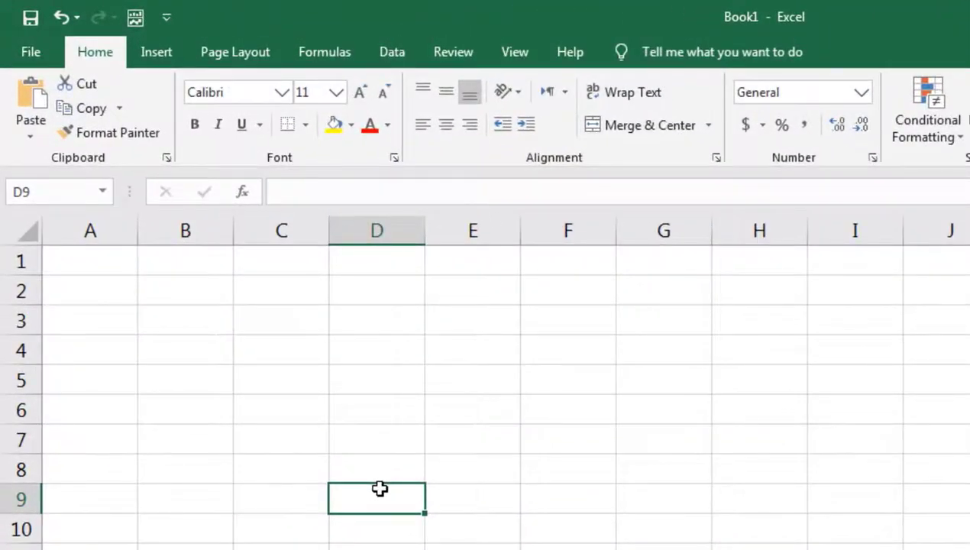
{"action": "left_click", "coordinate": [496, 379]}
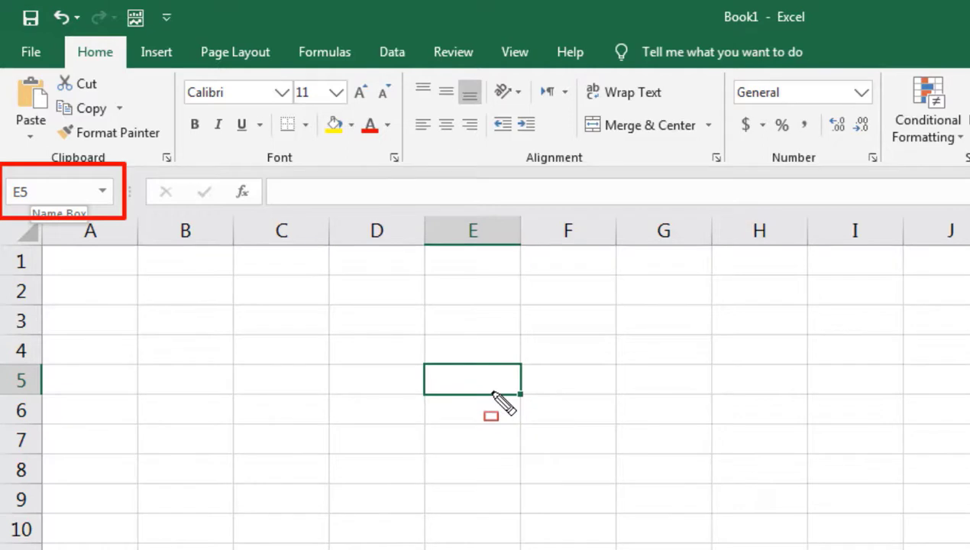
{"action": "left_click", "coordinate": [666, 451]}
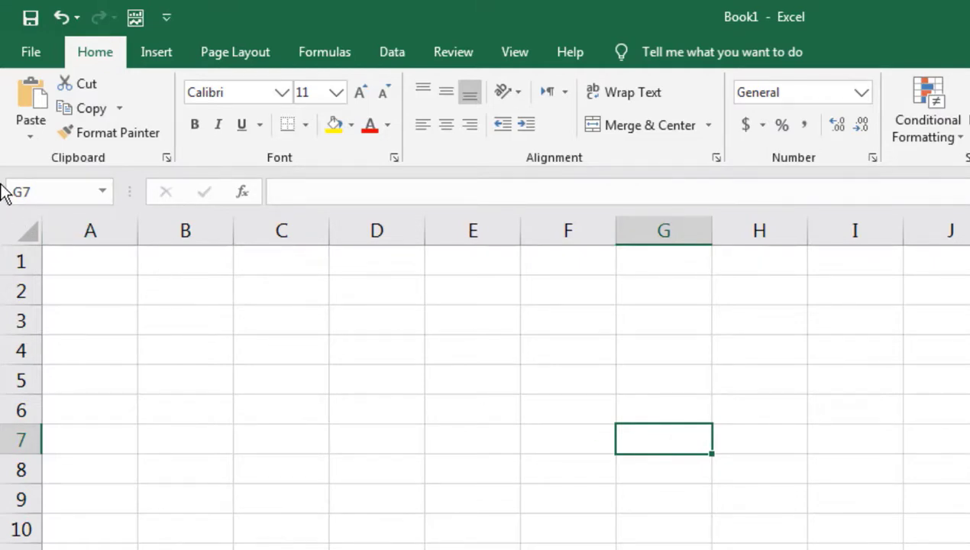
{"action": "left_click_drag", "start_coordinate": [2, 170], "coordinate": [113, 209]}
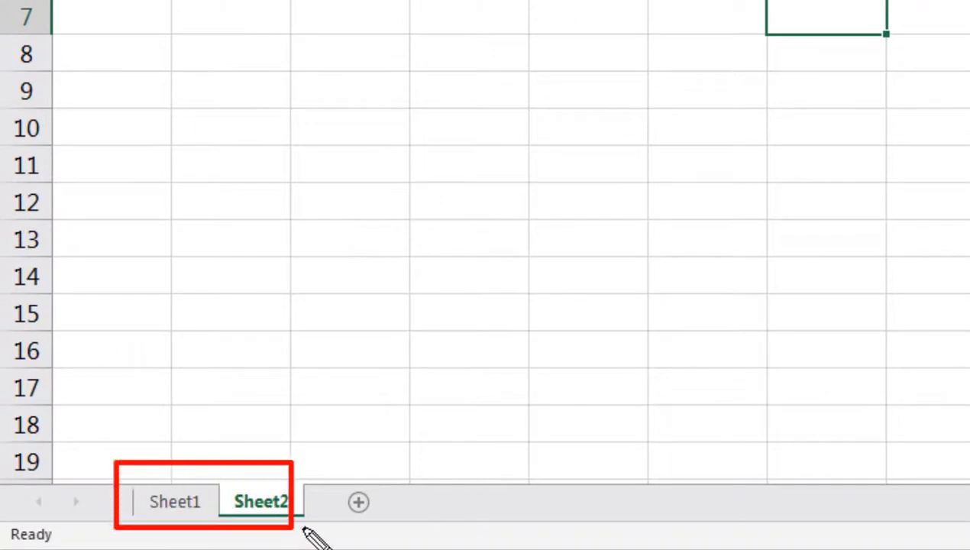
Point out the sheet tabs, add a new blank worksheet, and switch back to Sheet1.
{"action": "left_click_drag", "start_coordinate": [116, 463], "coordinate": [322, 525]}
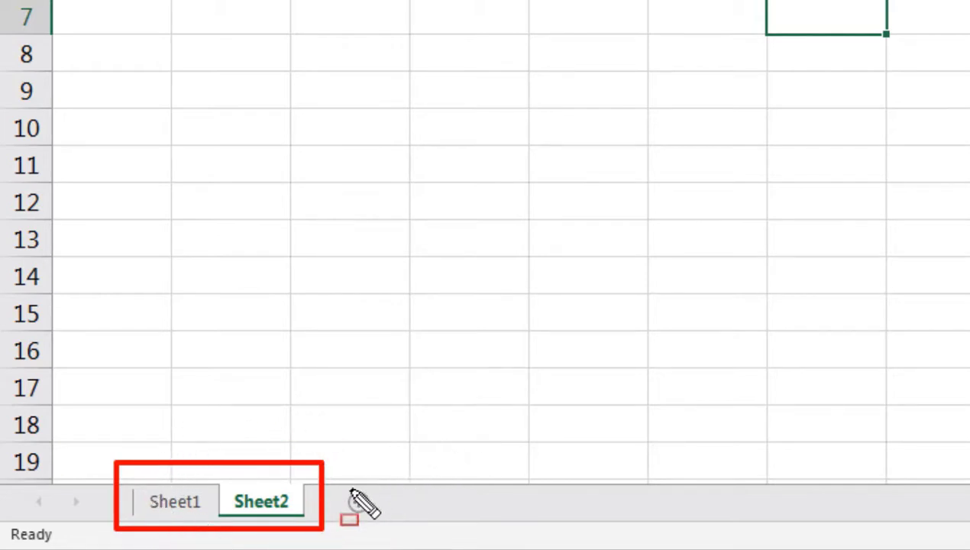
{"action": "key", "text": "Escape"}
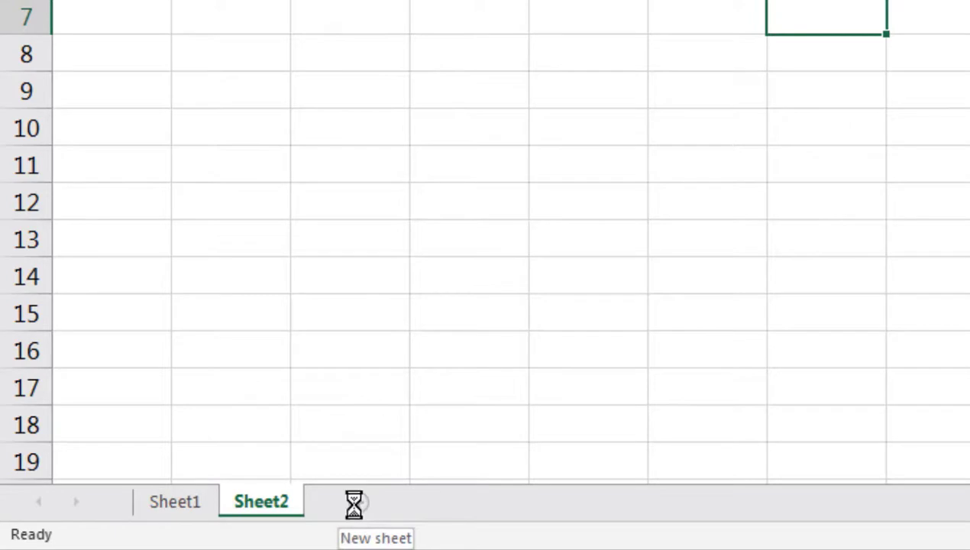
{"action": "left_click", "coordinate": [445, 503]}
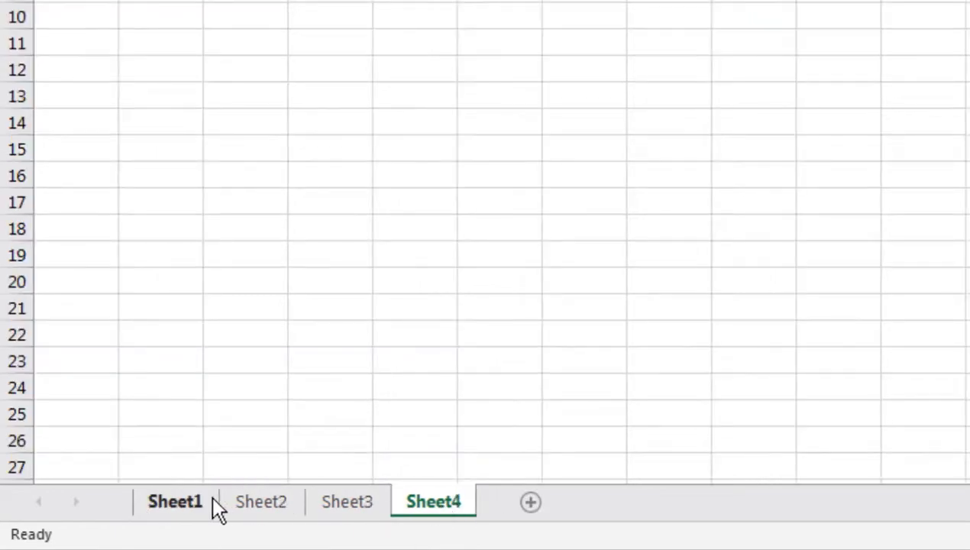
{"action": "left_click", "coordinate": [187, 504]}
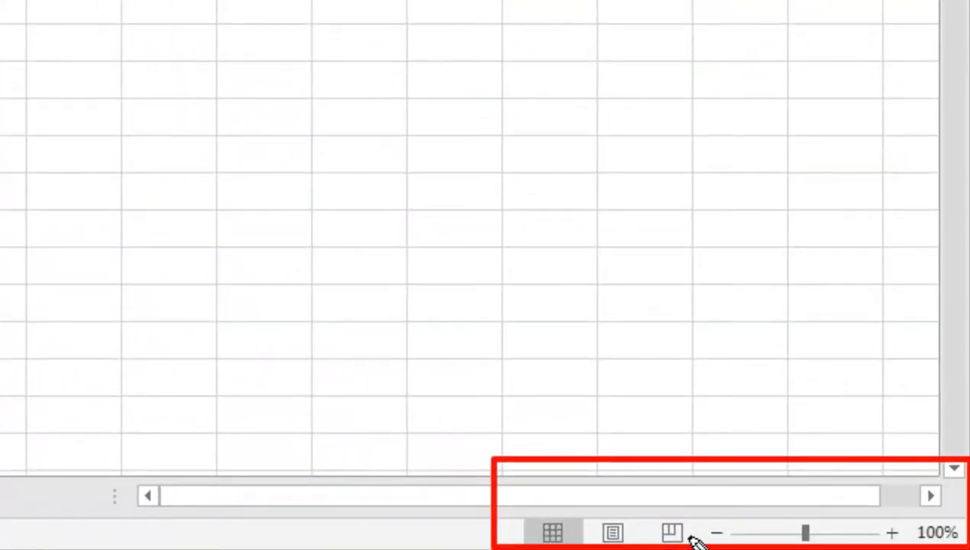
Zoom the sheet in from 100% to 140%, then back out to 100%.
{"action": "left_click", "coordinate": [921, 539]}
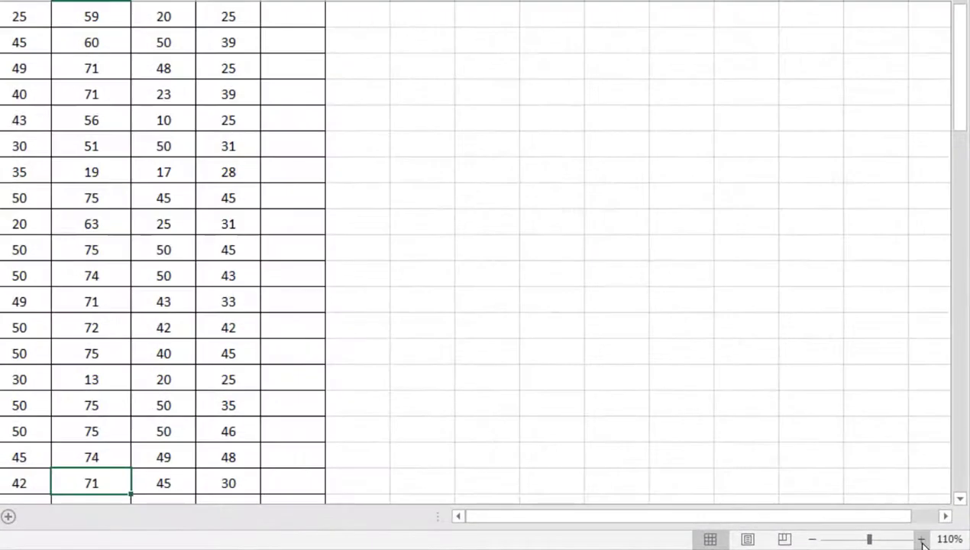
{"action": "left_click", "coordinate": [921, 539]}
{"action": "left_click", "coordinate": [922, 539]}
{"action": "left_click", "coordinate": [921, 539]}
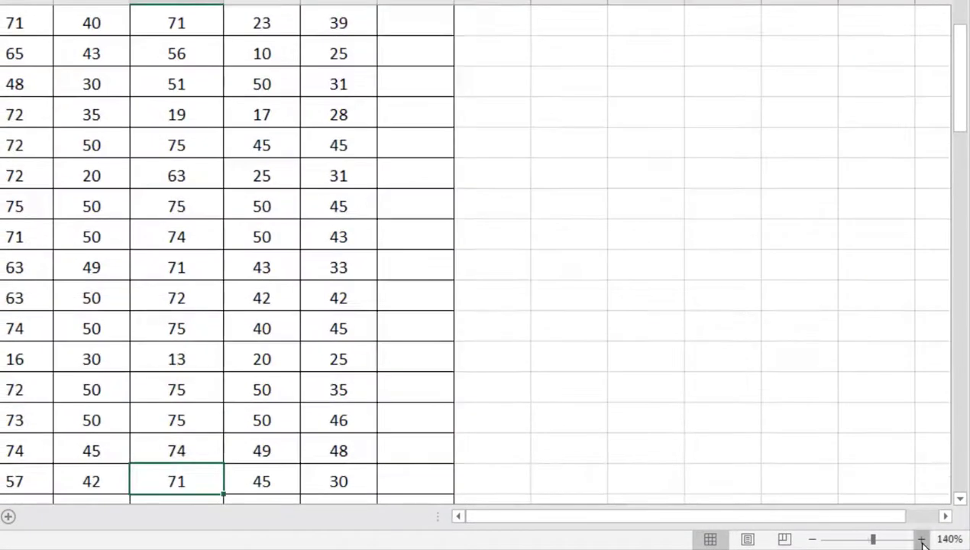
{"action": "left_click", "coordinate": [812, 540]}
{"action": "left_click", "coordinate": [812, 540]}
{"action": "left_click", "coordinate": [813, 540]}
{"action": "left_click", "coordinate": [812, 539]}
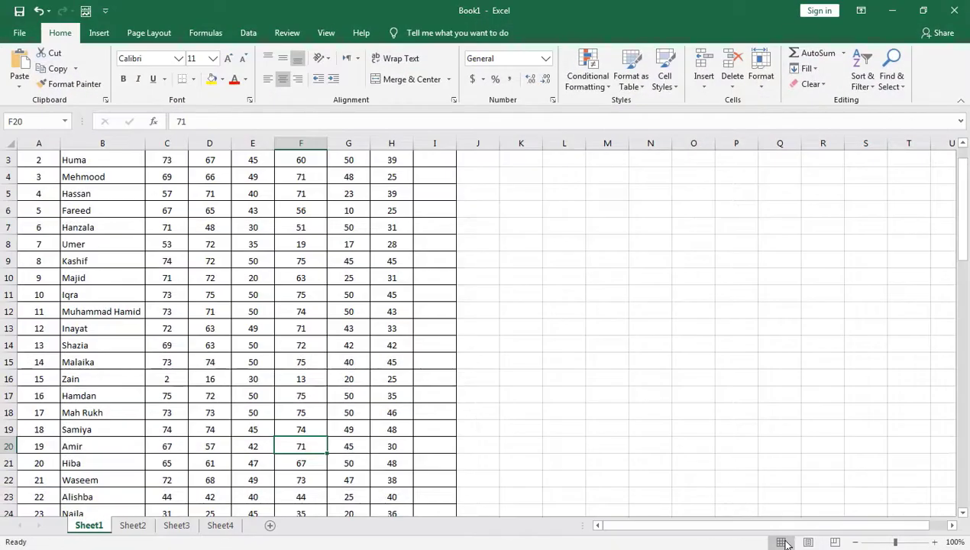
Try Page Layout view and Page Break Preview, then return to Normal view.
{"action": "left_click", "coordinate": [811, 543]}
{"action": "left_click", "coordinate": [836, 543]}
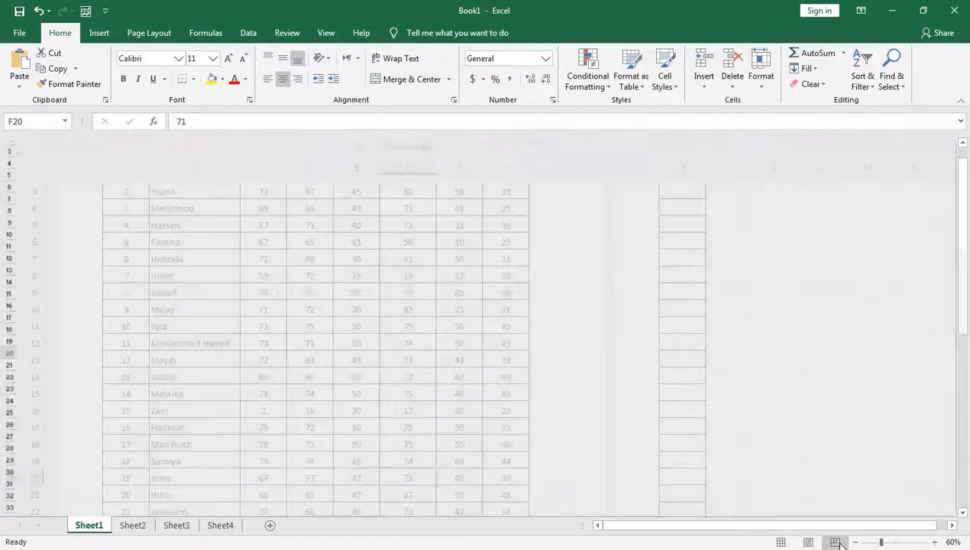
{"action": "left_click", "coordinate": [783, 543]}
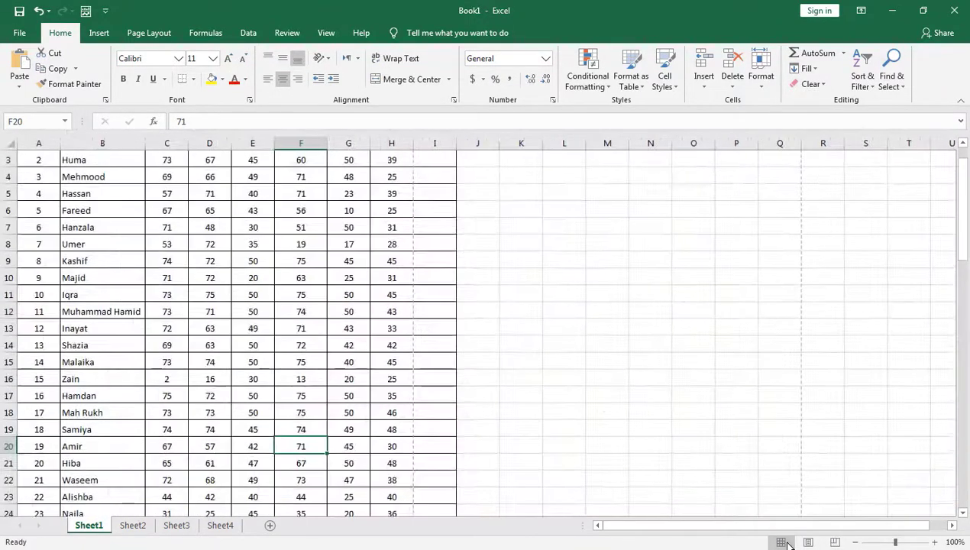
{"action": "scroll", "coordinate": [208, 258], "scroll_direction": "up", "scroll_amount": 1}
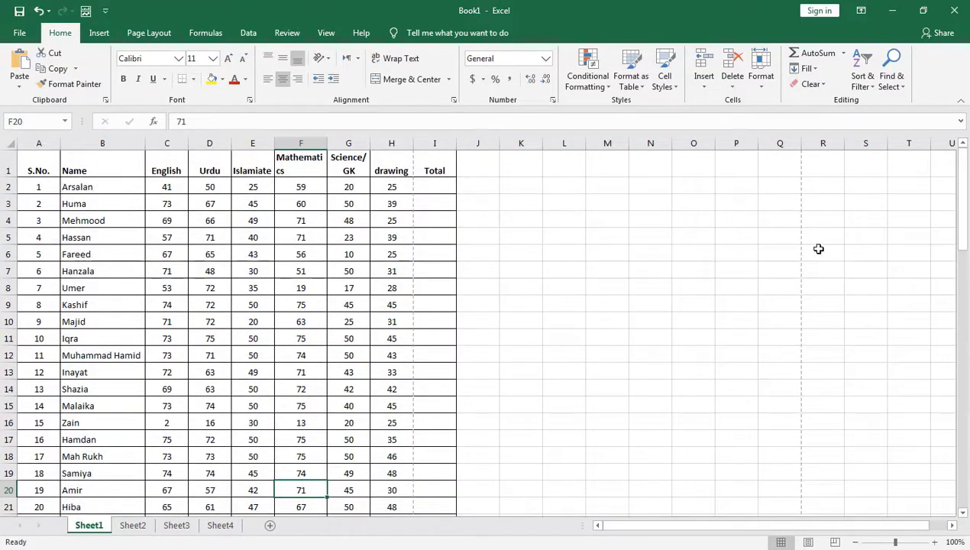
{"action": "mouse_move", "coordinate": [962, 204]}
{"action": "left_mouse_down"}
{"action": "mouse_move", "coordinate": [965, 386]}
{"action": "mouse_move", "coordinate": [963, 203]}
{"action": "left_mouse_up"}
{"action": "left_click_drag", "start_coordinate": [774, 527], "coordinate": [753, 525]}
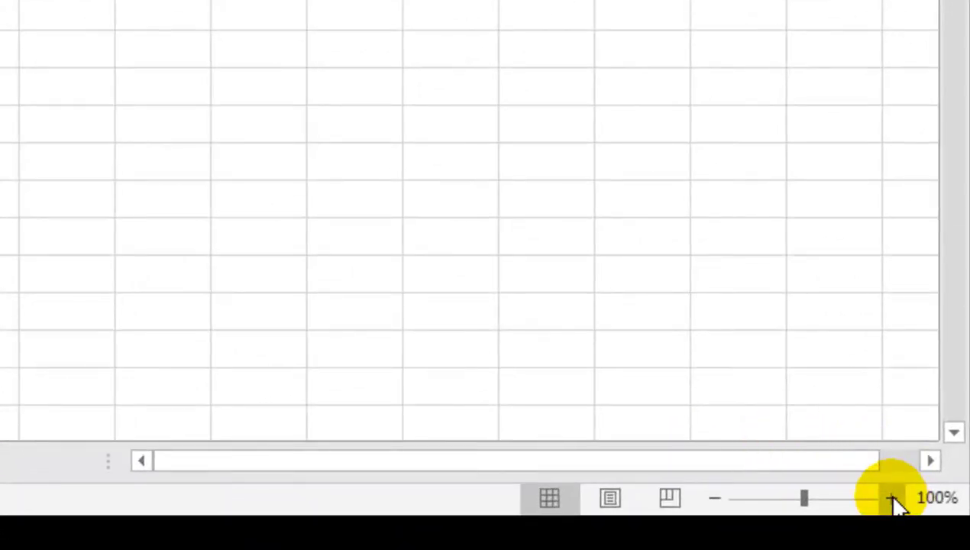
Zoom the Normal view up to 140%.
{"action": "left_click", "coordinate": [891, 498]}
{"action": "left_click", "coordinate": [891, 498]}
{"action": "left_click", "coordinate": [891, 498]}
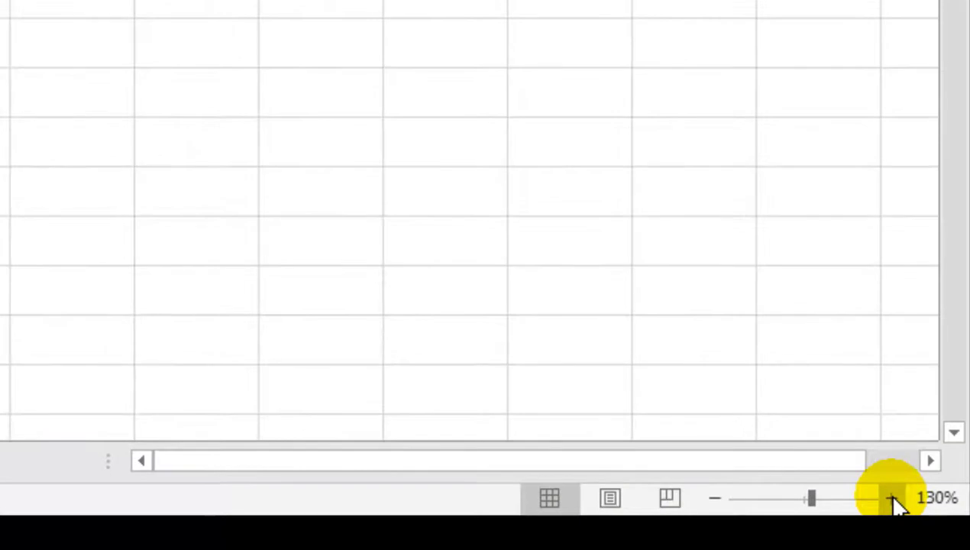
{"action": "left_click", "coordinate": [891, 497]}
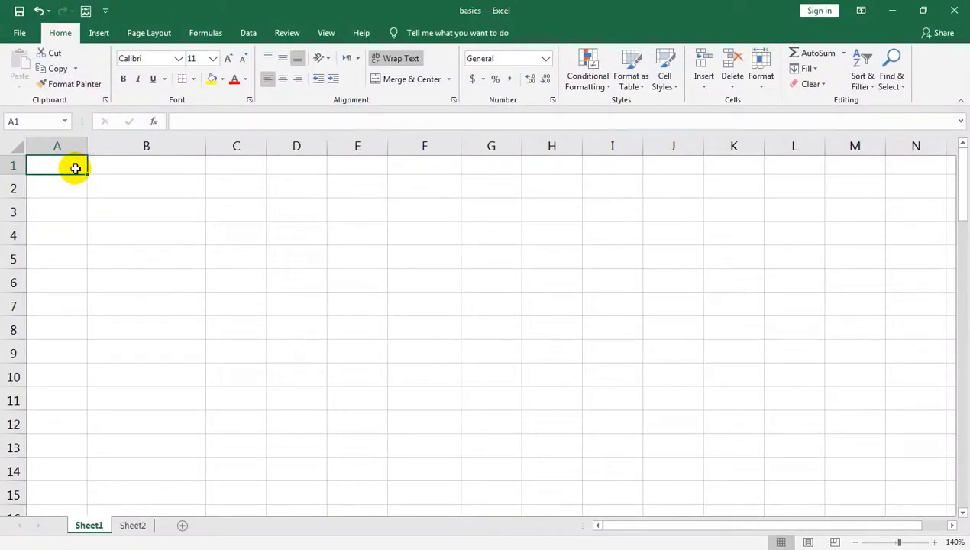
Enter the headings S.No., Name, English, Urdu and Islamiat across A1:E1.
{"action": "type", "text": "S.No."}
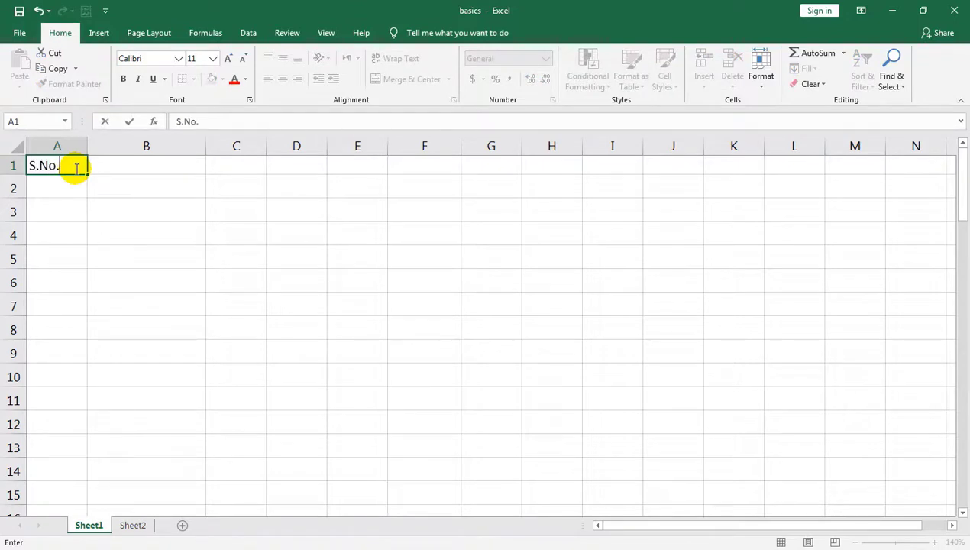
{"action": "key", "text": "Tab"}
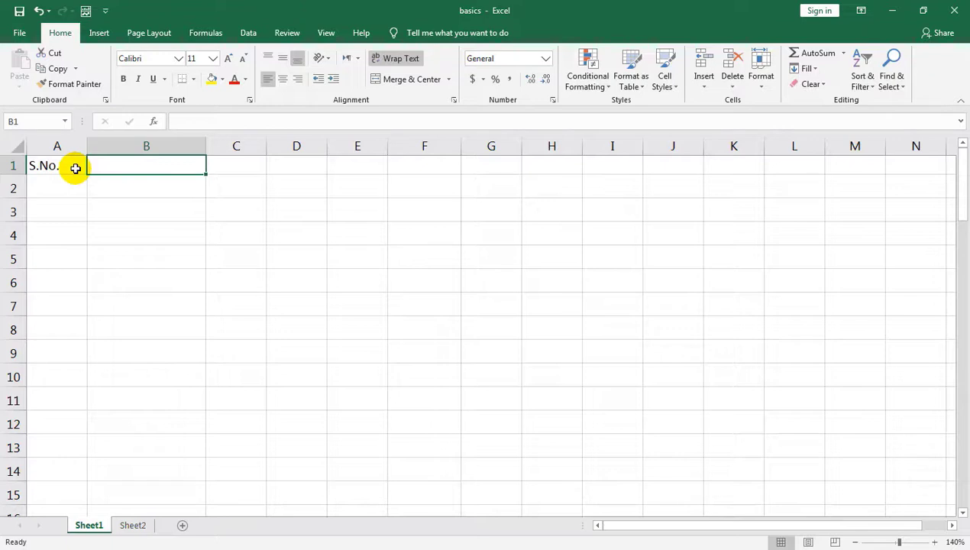
{"action": "type", "text": "Name"}
{"action": "key", "text": "Tab"}
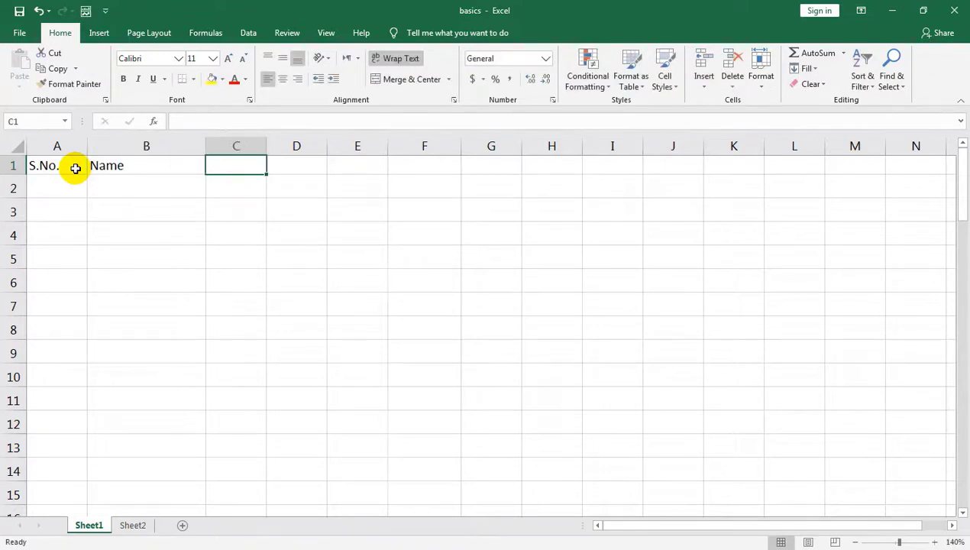
{"action": "type", "text": "English"}
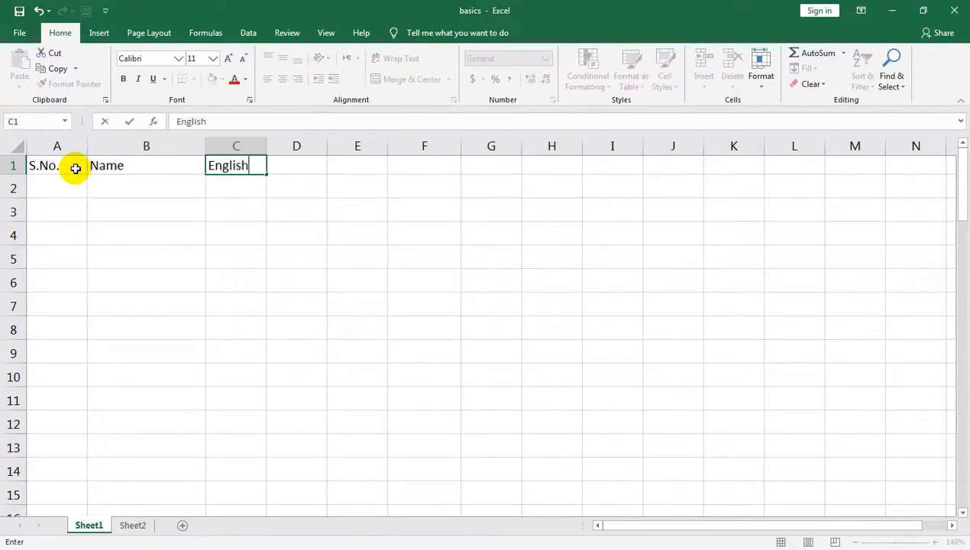
{"action": "key", "text": "Tab"}
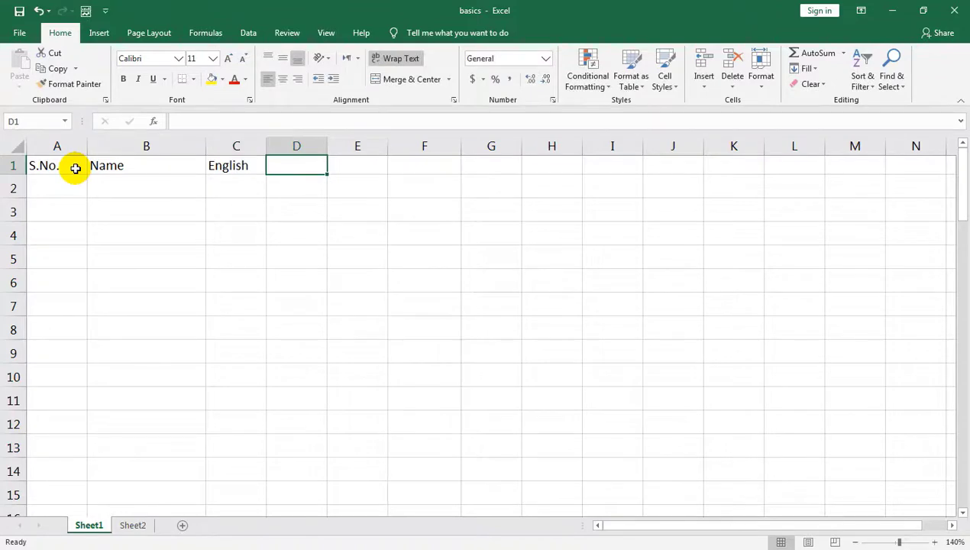
{"action": "type", "text": "Urdu"}
{"action": "key", "text": "Tab"}
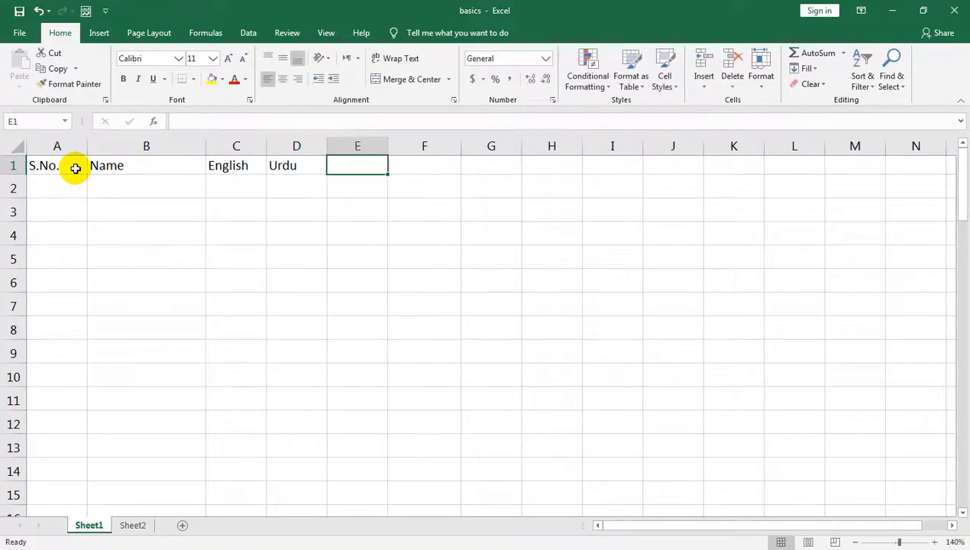
{"action": "type", "text": "Islamiat"}
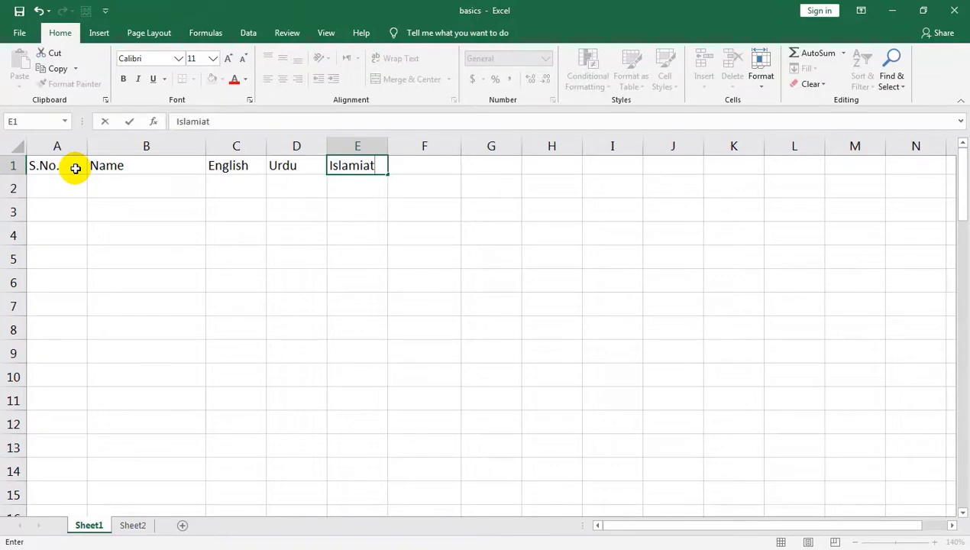
{"action": "key", "text": "Tab"}
Continue with the headings Math, Sceince, Drawing, Total and Class in F1:J1.
{"action": "type", "text": "Math"}
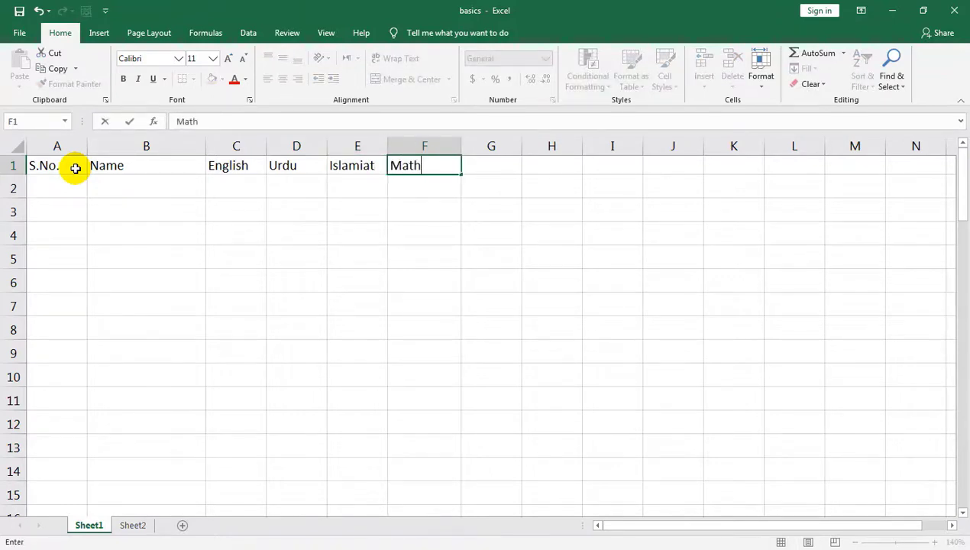
{"action": "key", "text": "Tab"}
{"action": "type", "text": "Scei"}
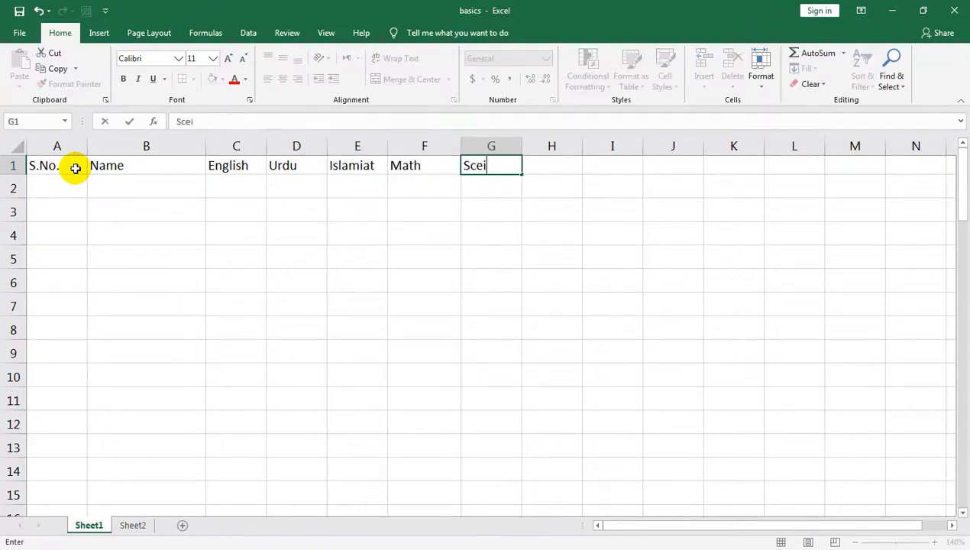
{"action": "type", "text": "nce"}
{"action": "key", "text": "Tab"}
{"action": "type", "text": "D"}
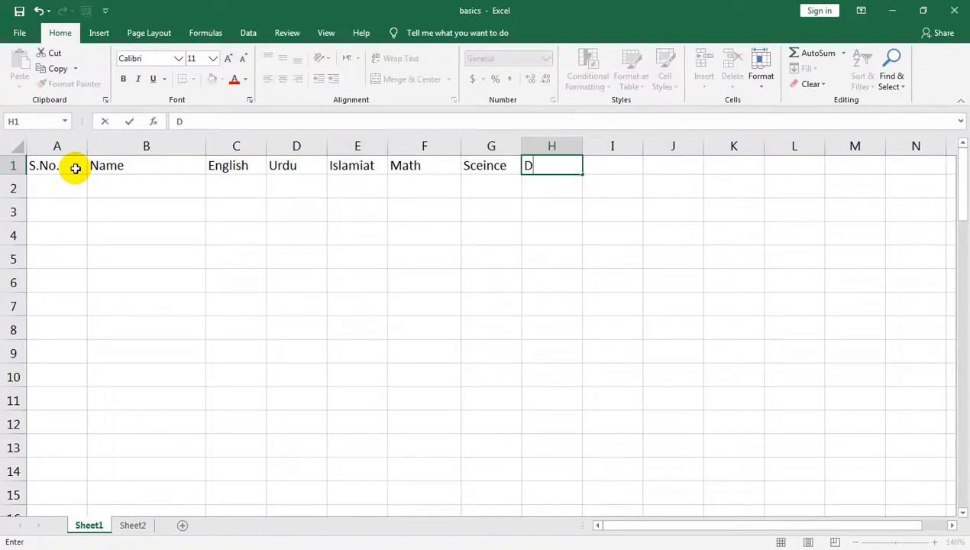
{"action": "type", "text": "rawing"}
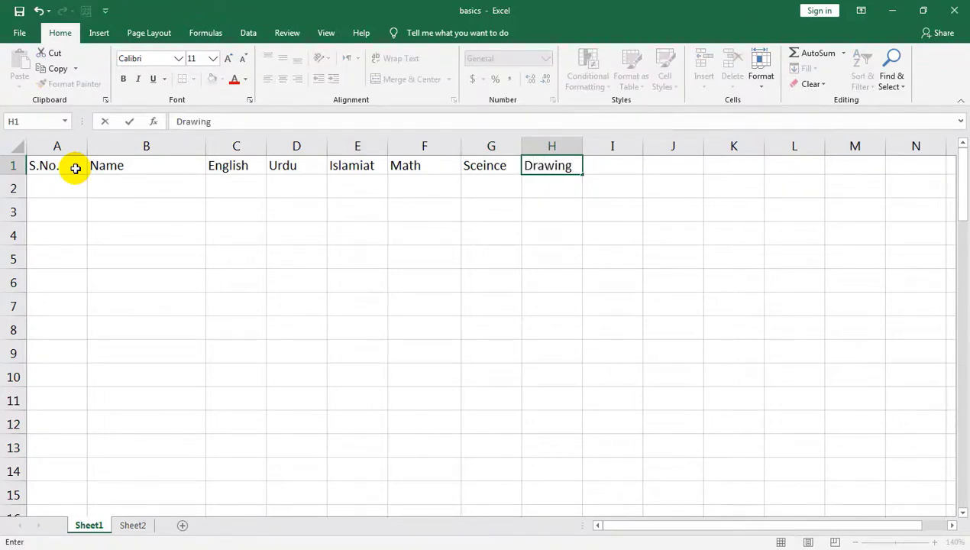
{"action": "key", "text": "Tab"}
{"action": "type", "text": "Total"}
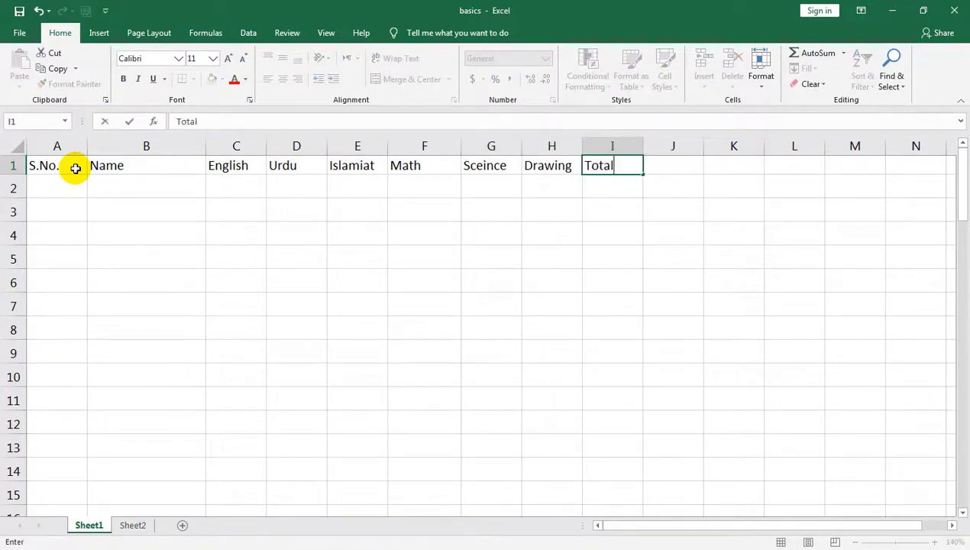
{"action": "key", "text": "Tab"}
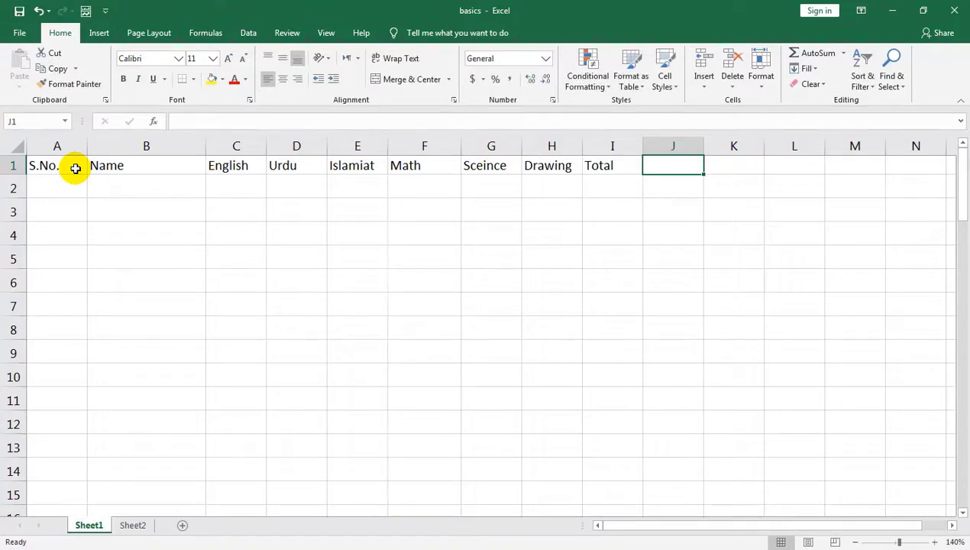
{"action": "type", "text": "Class"}
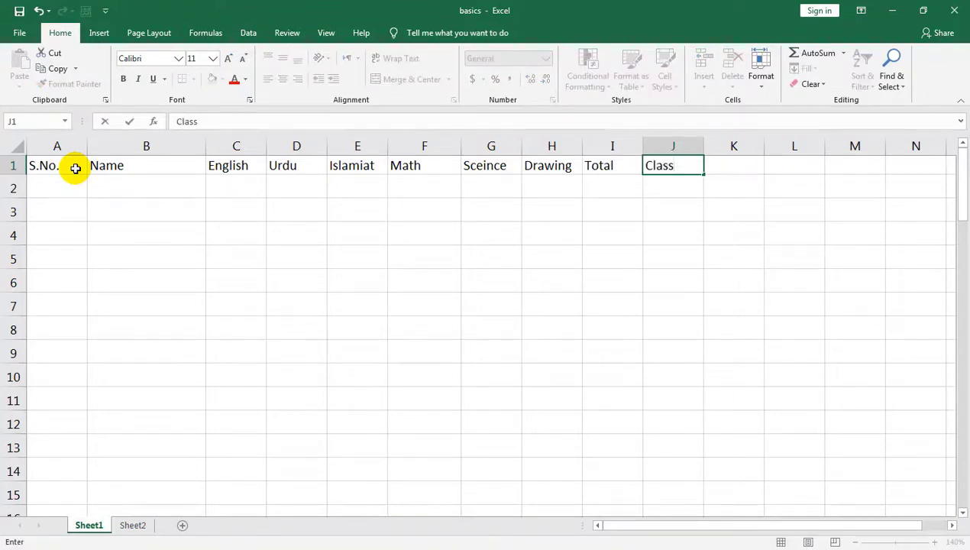
{"action": "key", "text": "Return"}
{"action": "key", "text": "Left"}
{"action": "key", "text": "Left"}
{"action": "key", "text": "Left"}
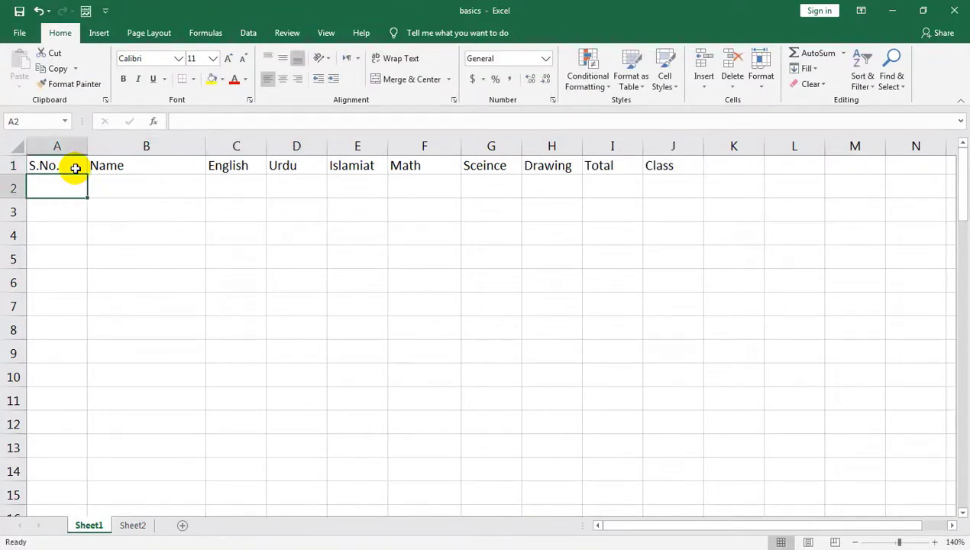
Fill row 2 with serial 1, the first student's name, marks 41, 50, 25, 59, 20, 25 and class Nursery.
{"action": "type", "text": "1"}
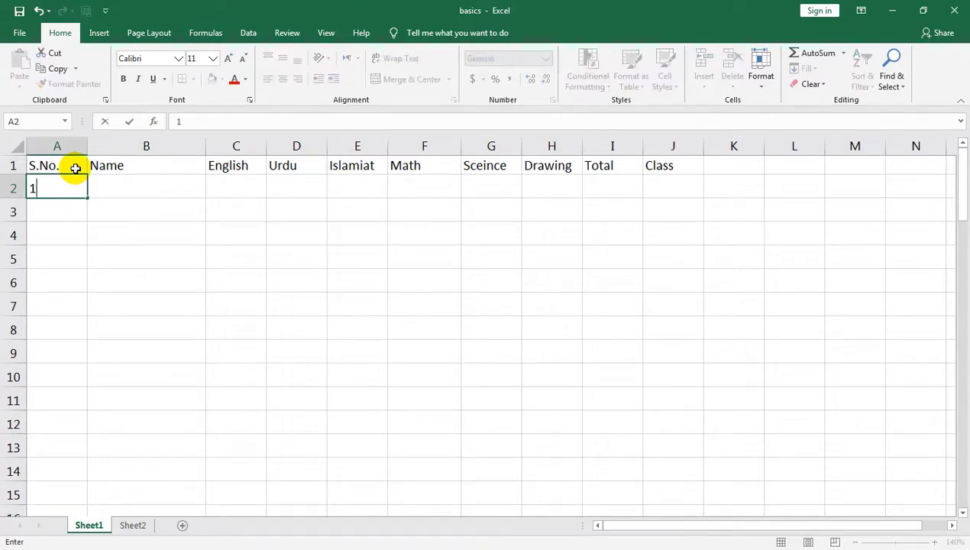
{"action": "key", "text": "Tab"}
{"action": "type", "text": "Ar"}
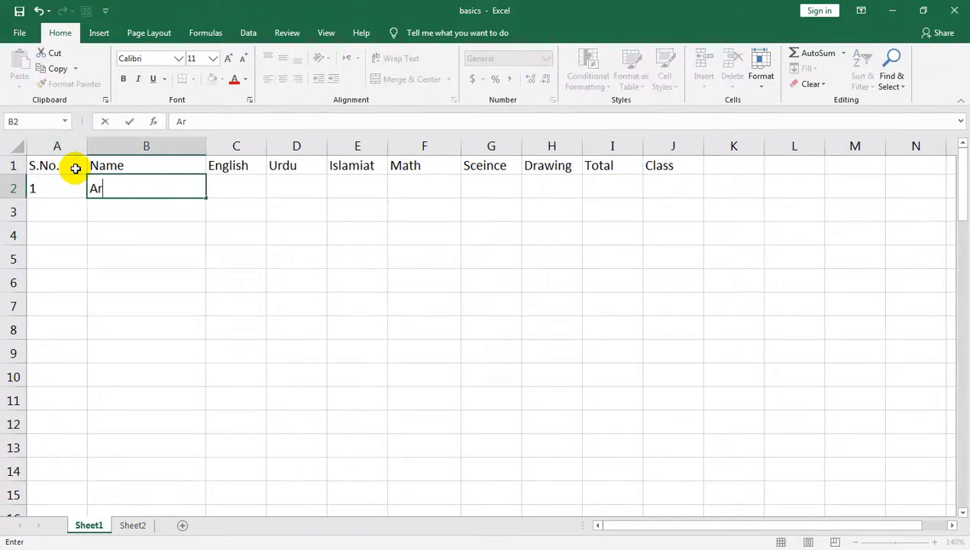
{"action": "type", "text": "salan"}
{"action": "key", "text": "Tab"}
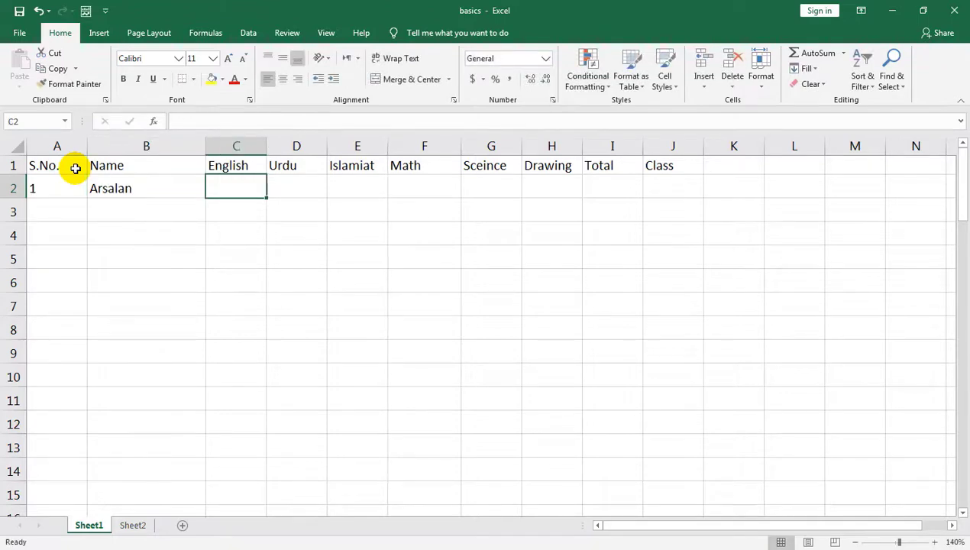
{"action": "type", "text": "41"}
{"action": "key", "text": "Tab"}
{"action": "type", "text": "50"}
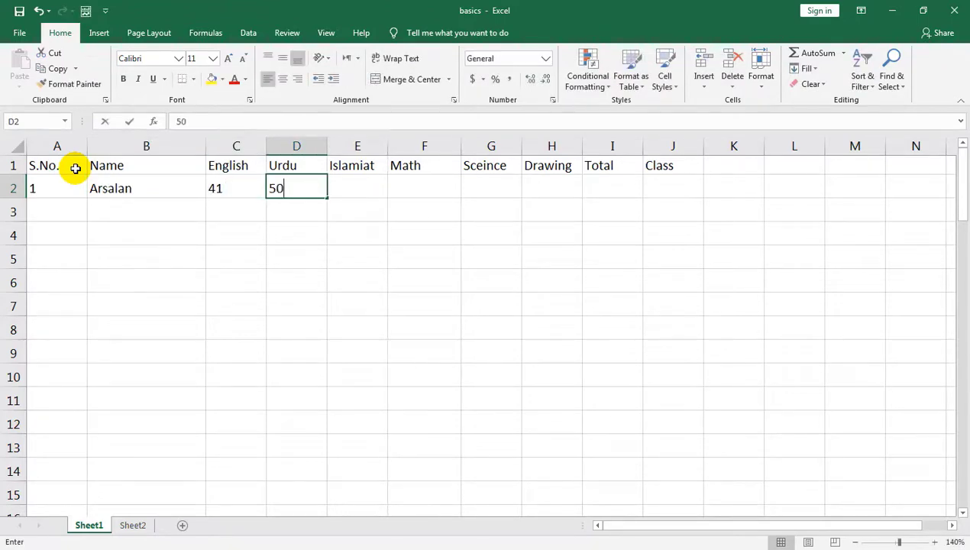
{"action": "key", "text": "Tab"}
{"action": "type", "text": "25"}
{"action": "key", "text": "Tab"}
{"action": "type", "text": "59"}
{"action": "key", "text": "Tab"}
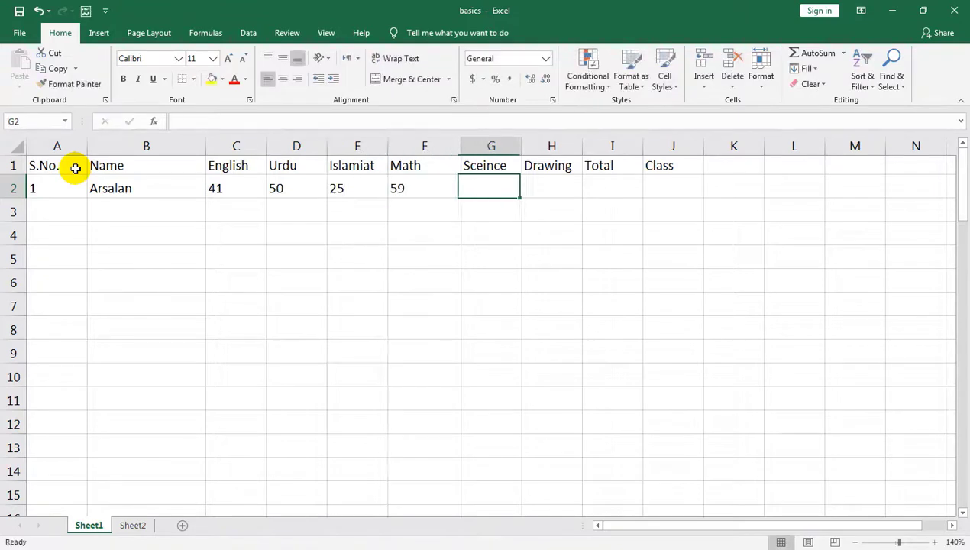
{"action": "type", "text": "20"}
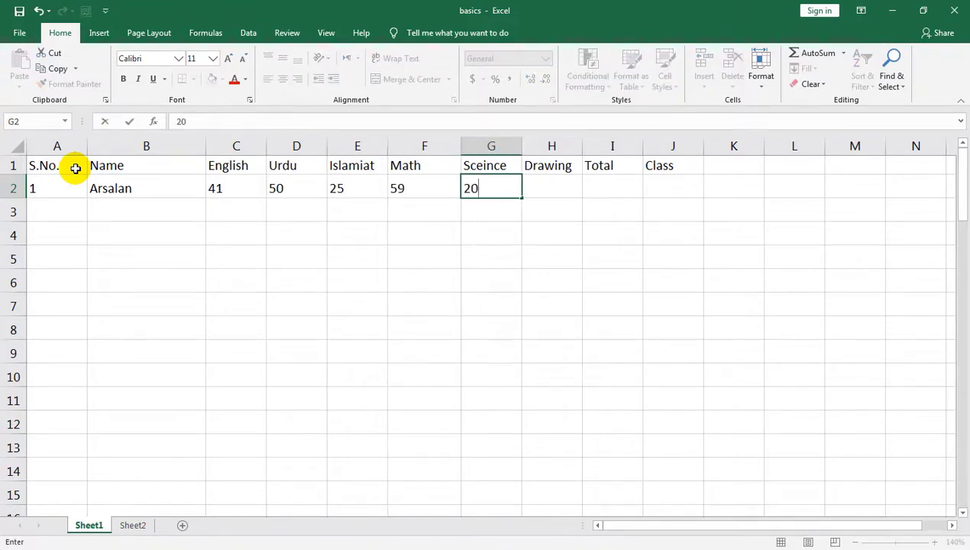
{"action": "key", "text": "Tab"}
{"action": "type", "text": "25"}
{"action": "key", "text": "Tab"}
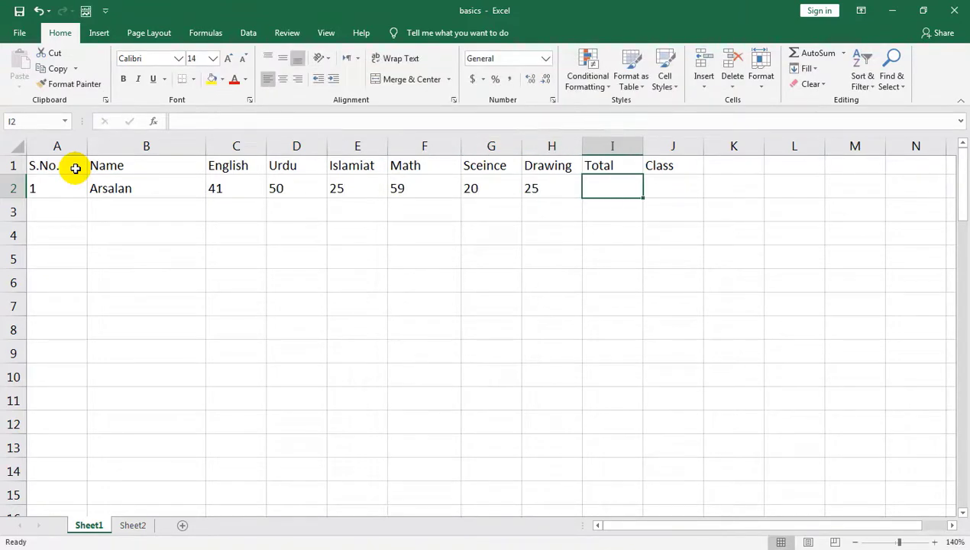
{"action": "key", "text": "Tab"}
{"action": "type", "text": "Nur"}
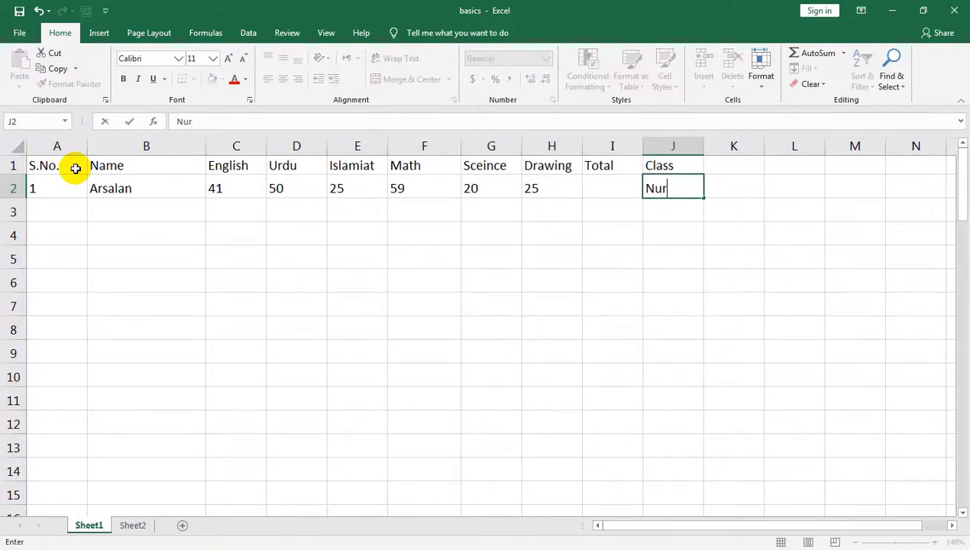
{"action": "type", "text": "sery"}
{"action": "key", "text": "Return"}
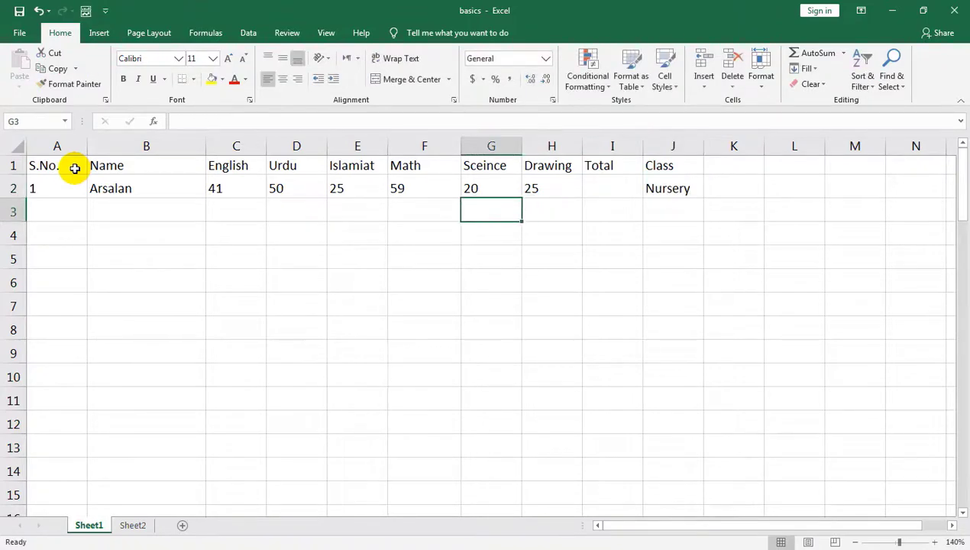
{"action": "key", "text": "Left"}
{"action": "key", "text": "Left"}
{"action": "key", "text": "Left"}
{"action": "key", "text": "Left"}
{"action": "key", "text": "Left"}
{"action": "key", "text": "Left"}
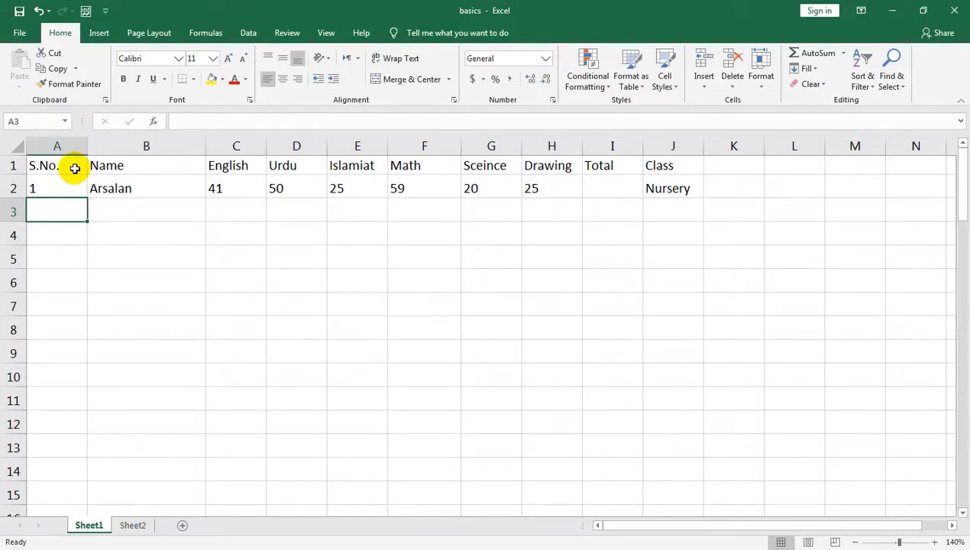
Fill row 3 with serial 2, the second student's name, marks 0, 4, 6, 42, 25, 30 and class One.
{"action": "type", "text": "2"}
{"action": "key", "text": "Tab"}
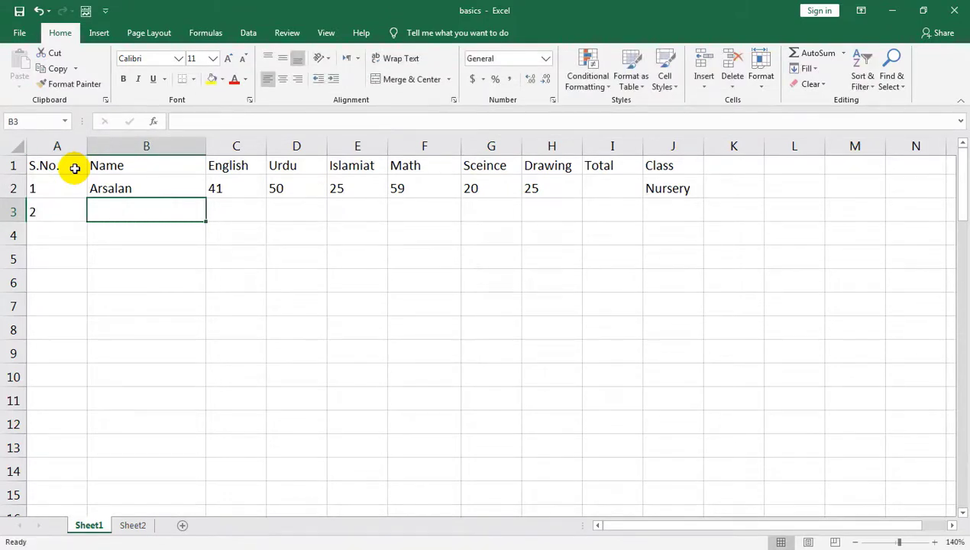
{"action": "type", "text": "Nadia"}
{"action": "key", "text": "Tab"}
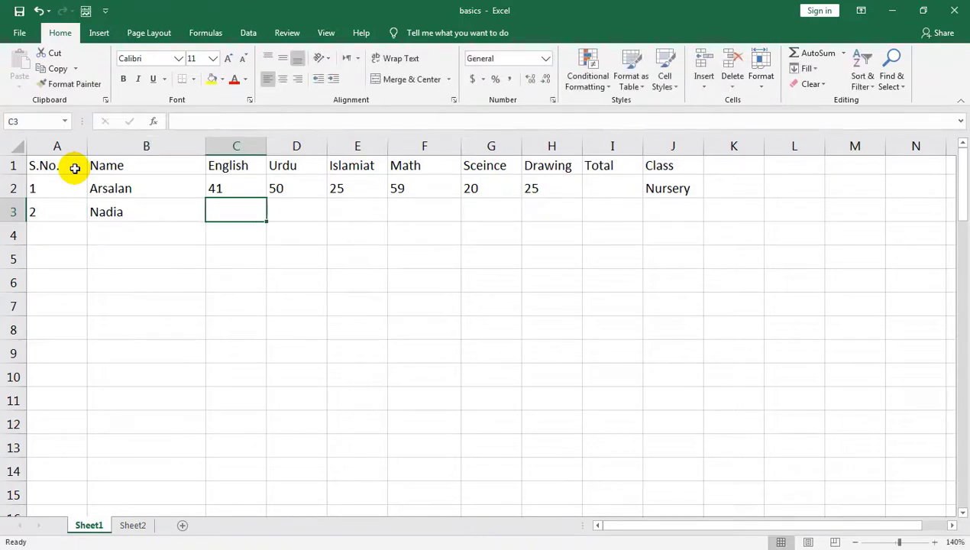
{"action": "type", "text": "0"}
{"action": "key", "text": "Tab"}
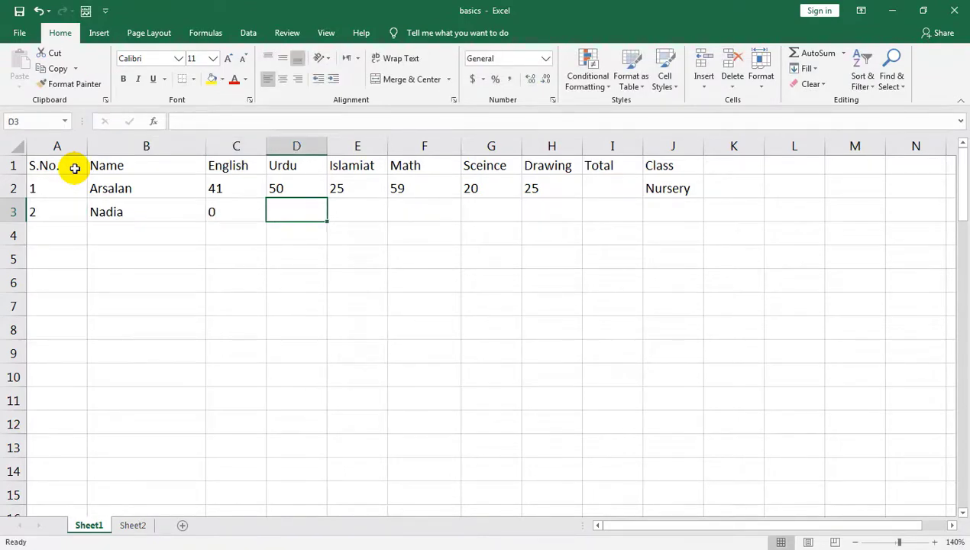
{"action": "type", "text": "4"}
{"action": "key", "text": "Tab"}
{"action": "type", "text": "6"}
{"action": "key", "text": "Tab"}
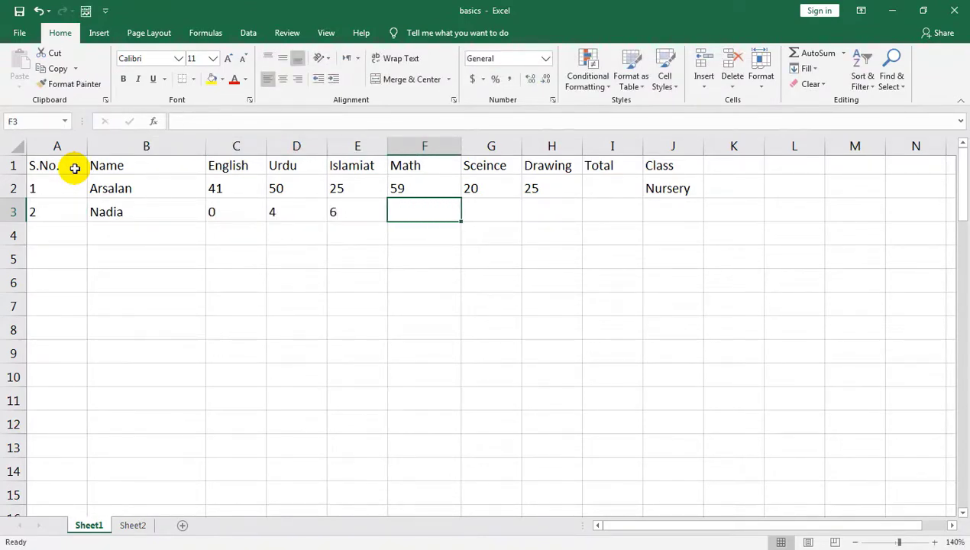
{"action": "type", "text": "42"}
{"action": "key", "text": "Tab"}
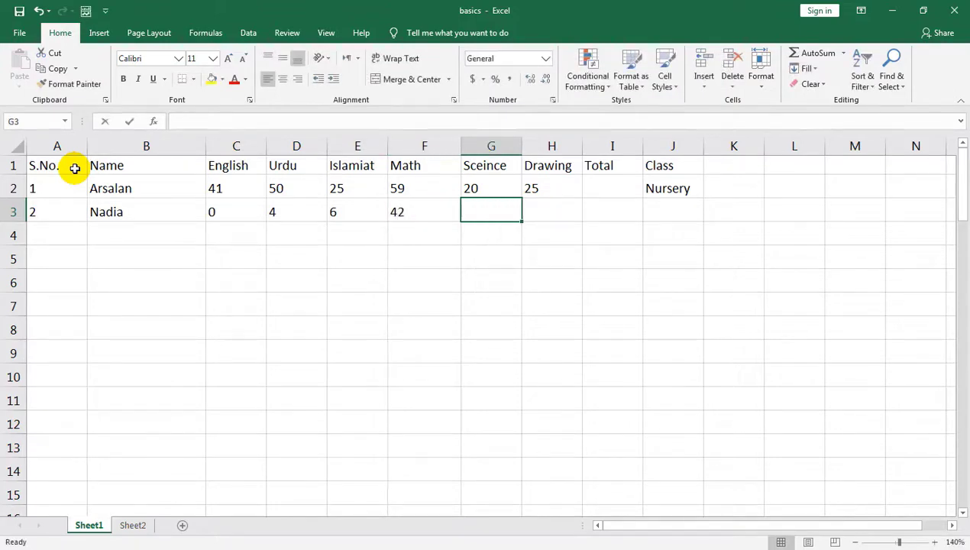
{"action": "type", "text": "25"}
{"action": "key", "text": "Tab"}
{"action": "type", "text": "30"}
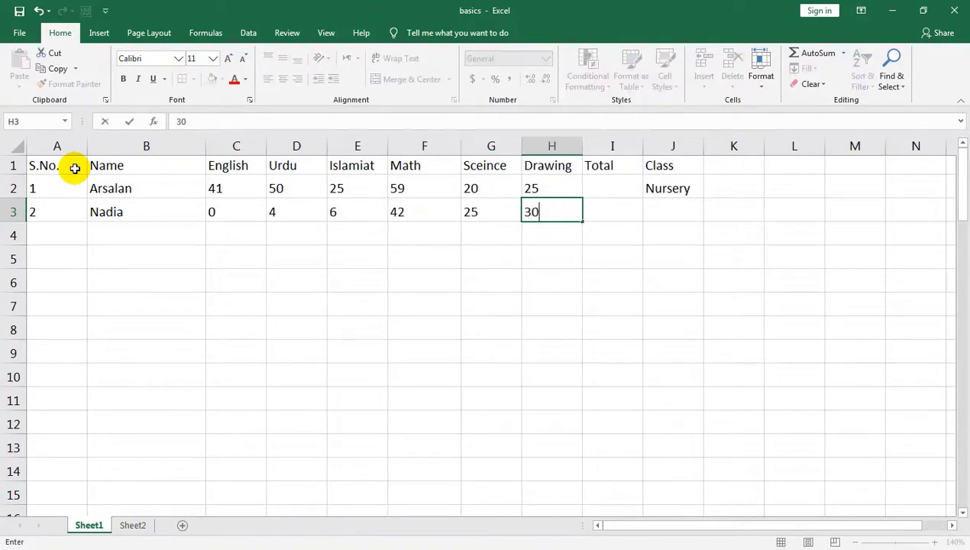
{"action": "key", "text": "Tab"}
{"action": "key", "text": "Tab"}
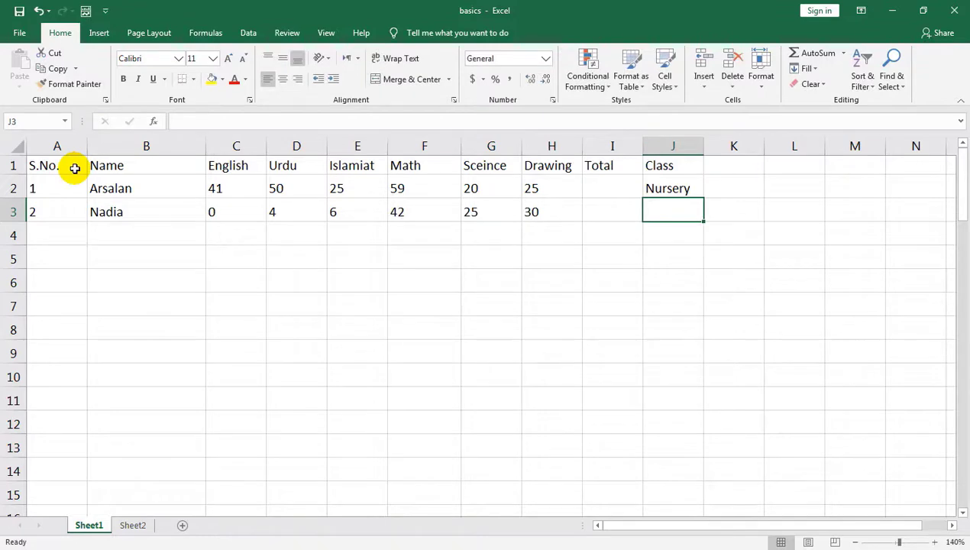
{"action": "type", "text": "One"}
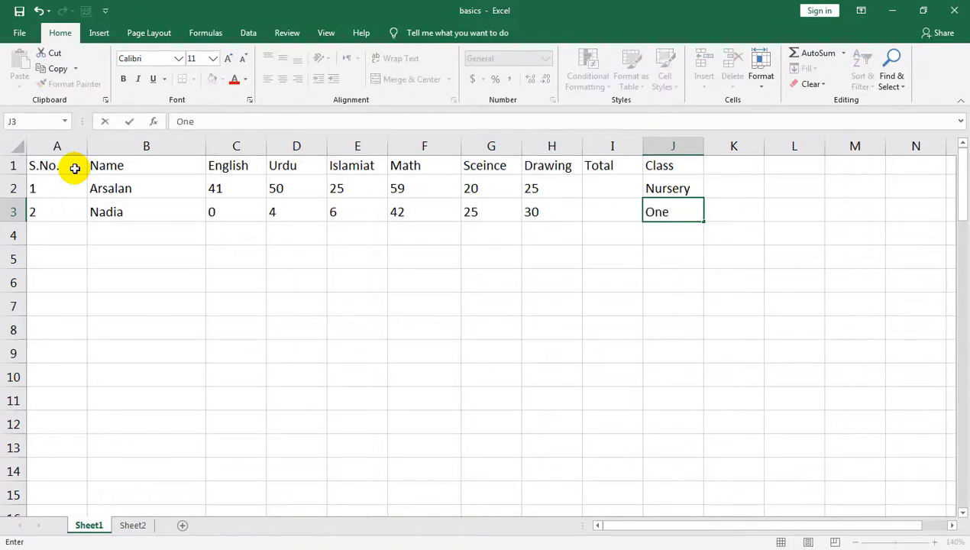
{"action": "key", "text": "Return"}
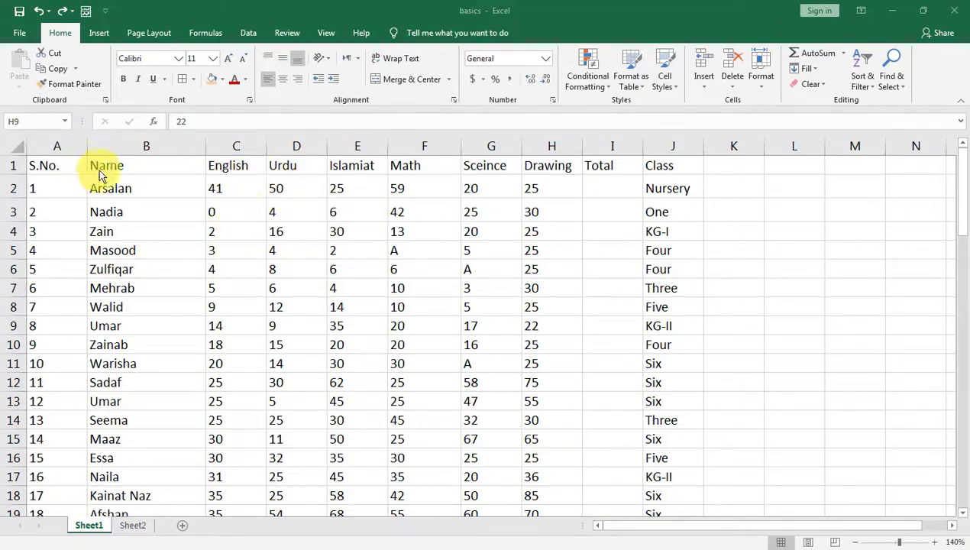
Scroll down through the entered student rows and back up, then select the S.No. heading in A1.
{"action": "left_click", "coordinate": [963, 202]}
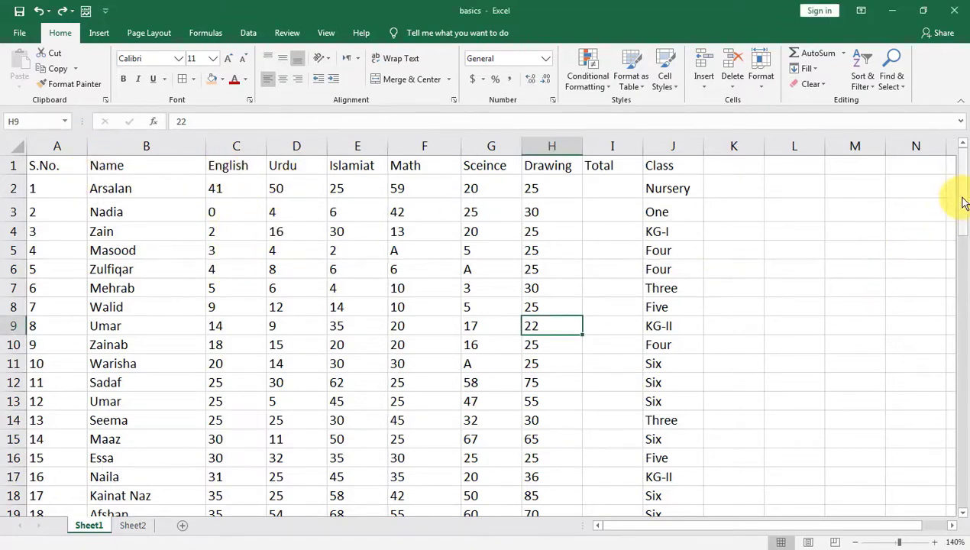
{"action": "left_click_drag", "start_coordinate": [963, 202], "coordinate": [955, 514]}
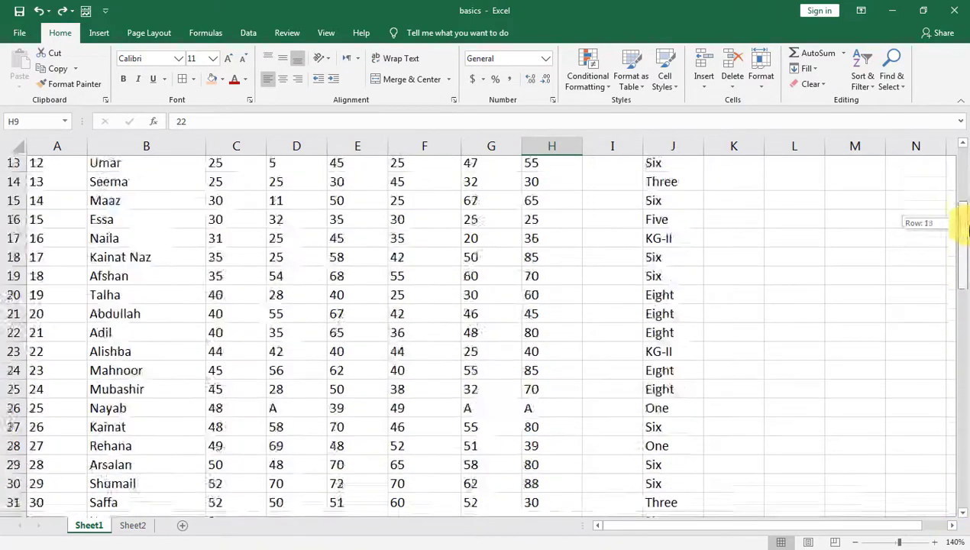
{"action": "left_click_drag", "start_coordinate": [954, 514], "coordinate": [947, 201]}
{"action": "left_click", "coordinate": [106, 213]}
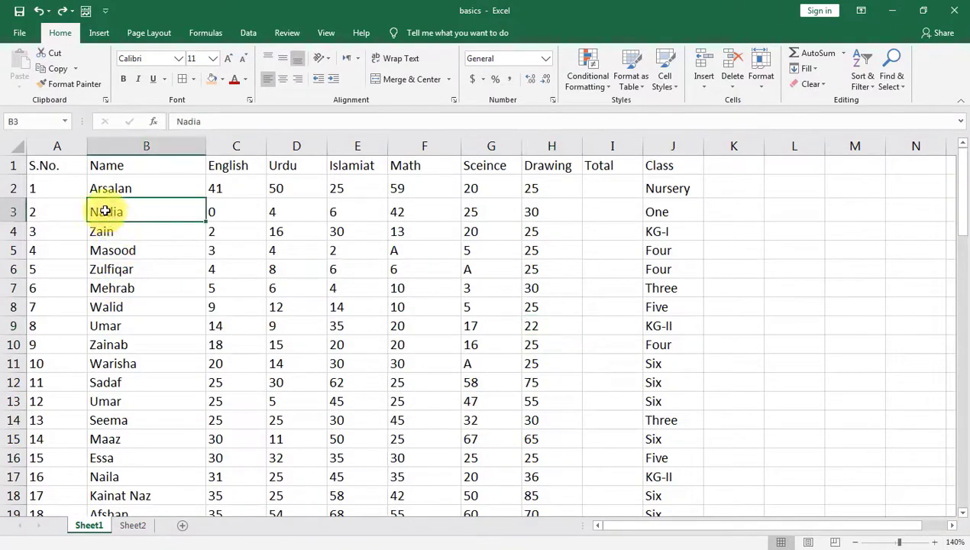
{"action": "left_click", "coordinate": [42, 166]}
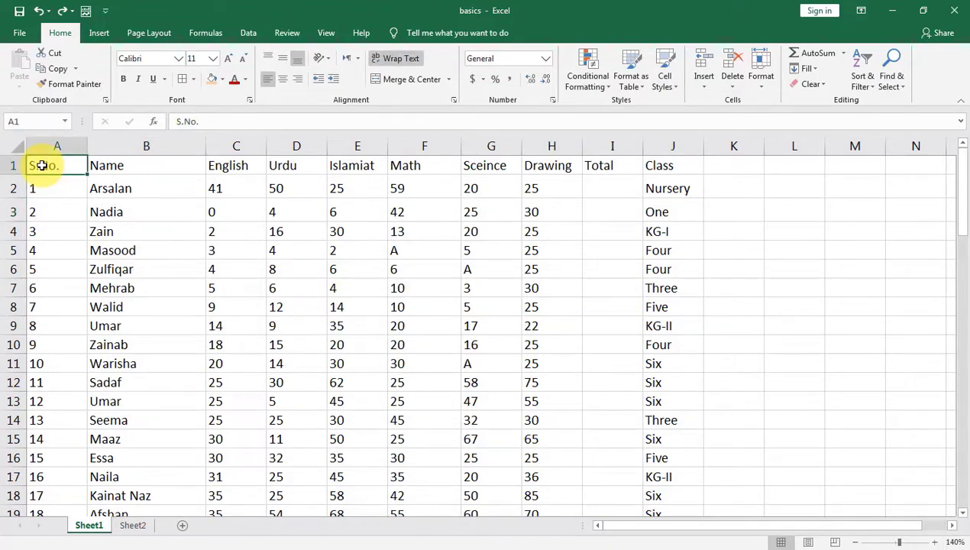
Select the table range A1:J72 and apply All Borders to it.
{"action": "mouse_move", "coordinate": [41, 166]}
{"action": "left_mouse_down"}
{"action": "mouse_move", "coordinate": [643, 367]}
{"action": "mouse_move", "coordinate": [703, 510]}
{"action": "mouse_move", "coordinate": [661, 453]}
{"action": "left_mouse_up"}
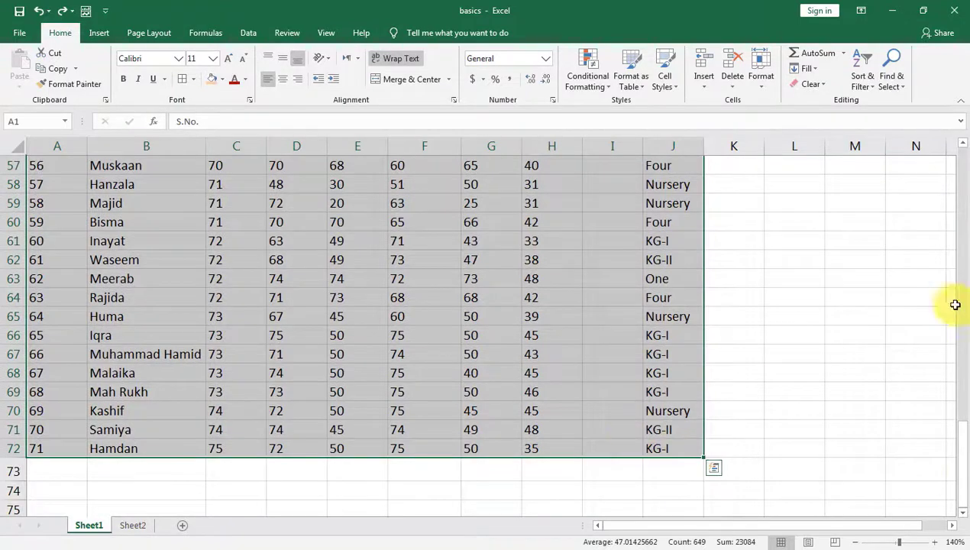
{"action": "left_click_drag", "start_coordinate": [964, 484], "coordinate": [961, 174]}
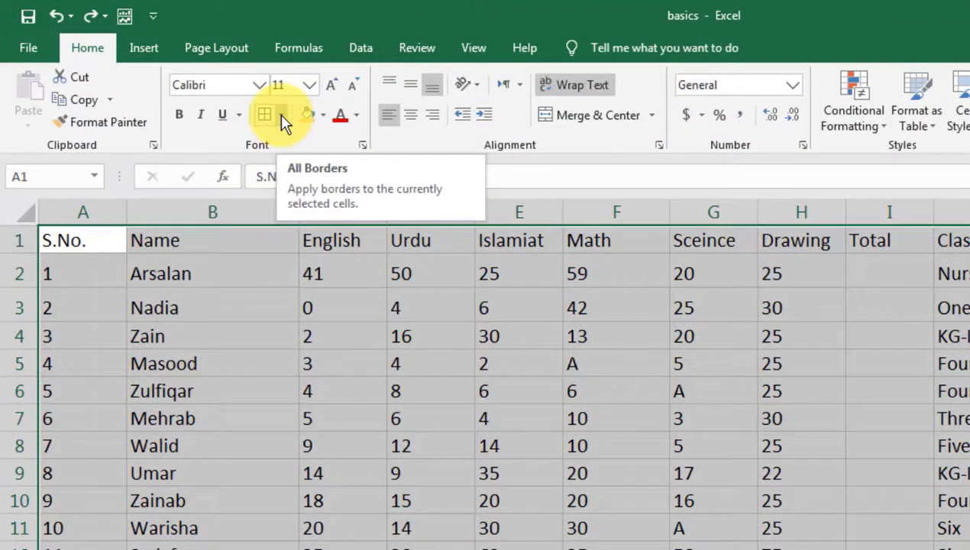
{"action": "left_click", "coordinate": [283, 118]}
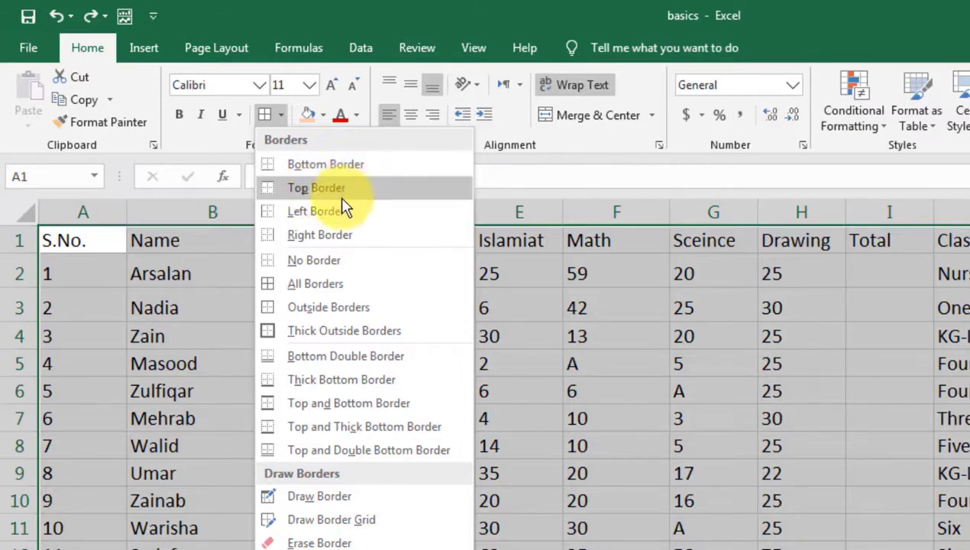
{"action": "left_click", "coordinate": [303, 287]}
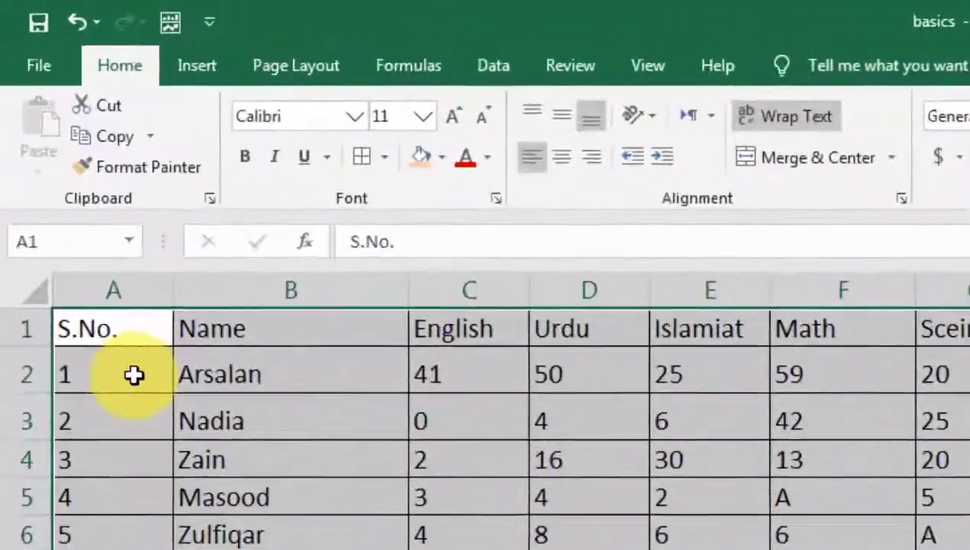
Drag header row 1 taller, then set its exact Row Height to 25.
{"action": "left_click", "coordinate": [46, 189]}
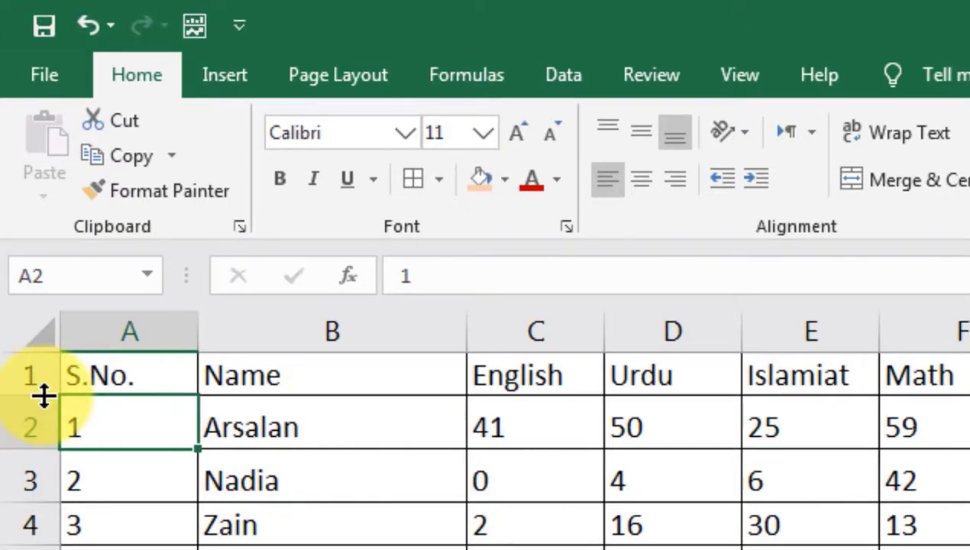
{"action": "left_click_drag", "start_coordinate": [44, 395], "coordinate": [44, 428]}
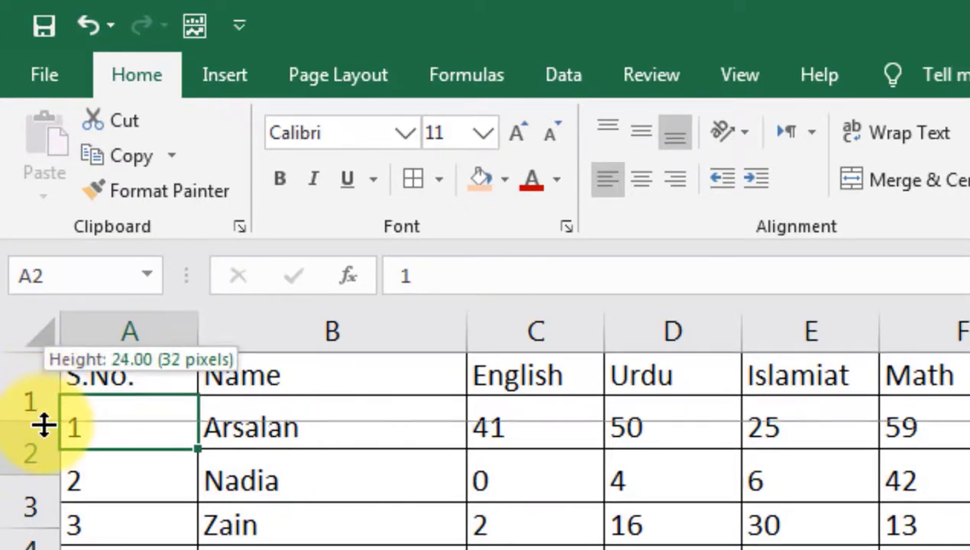
{"action": "left_click_drag", "start_coordinate": [43, 428], "coordinate": [43, 436]}
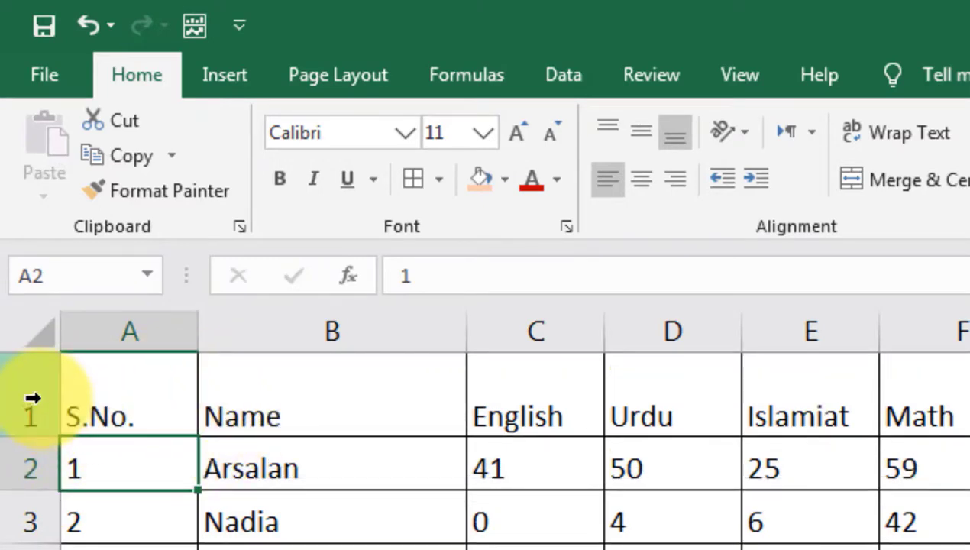
{"action": "right_click", "coordinate": [32, 398]}
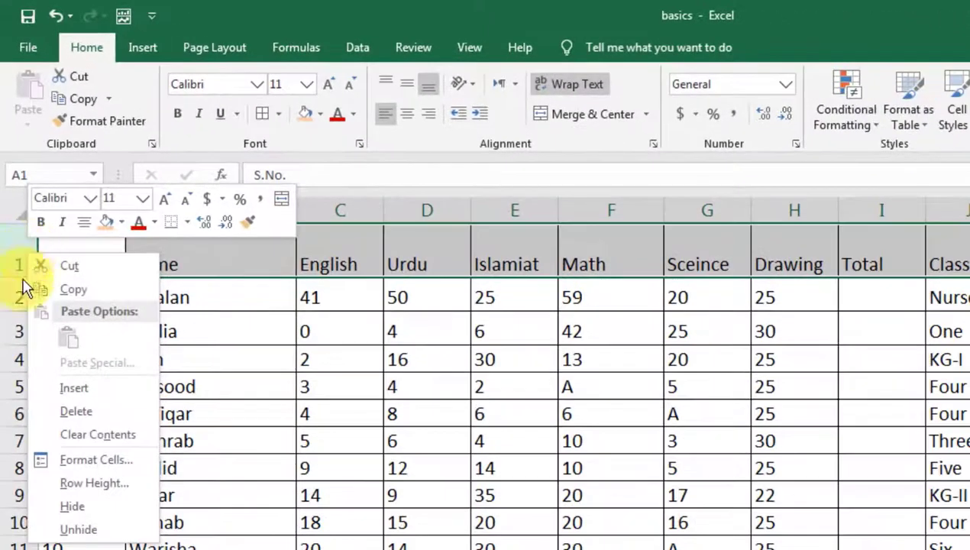
{"action": "left_click", "coordinate": [103, 477]}
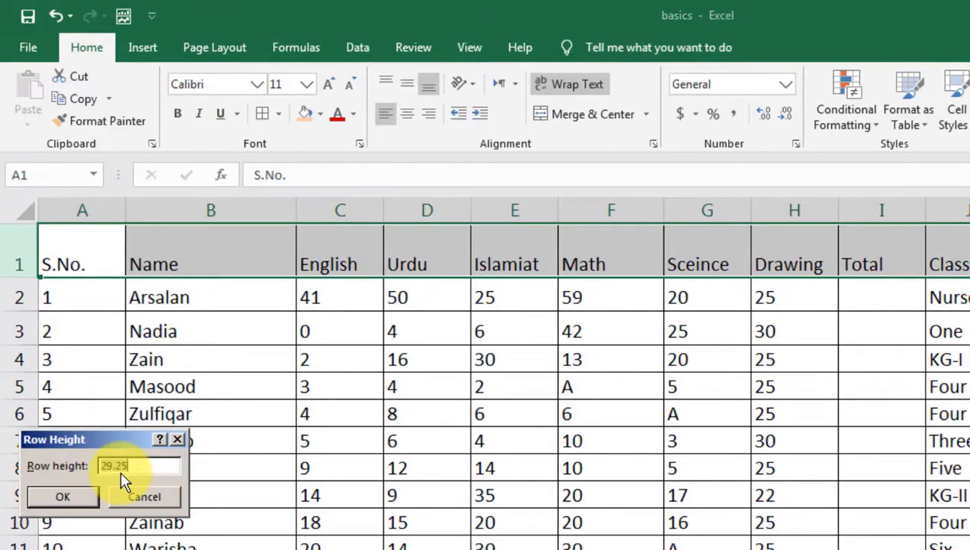
{"action": "type", "text": "25"}
{"action": "key", "text": "Return"}
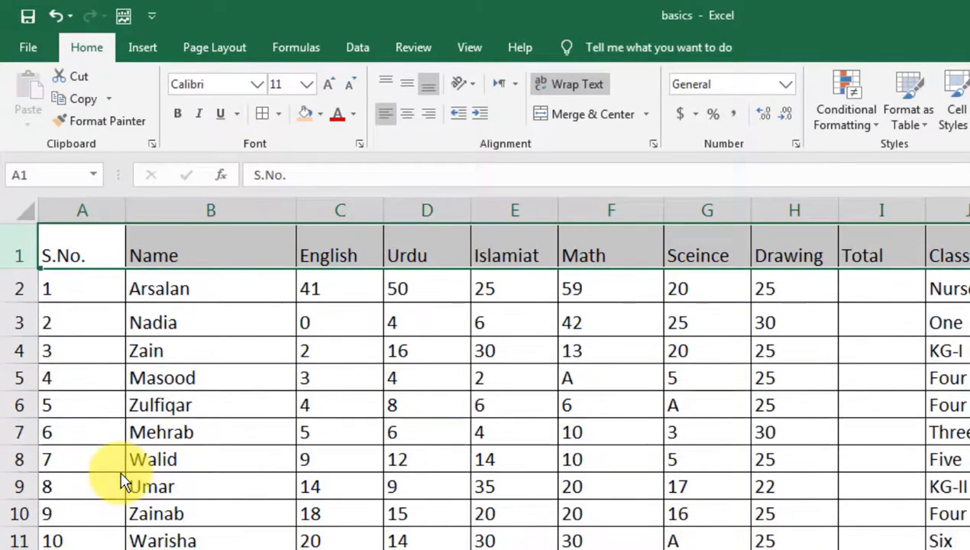
Select headings A1:J1 and fill them with Green, Accent 6, Lighter 60%.
{"action": "left_click", "coordinate": [134, 431]}
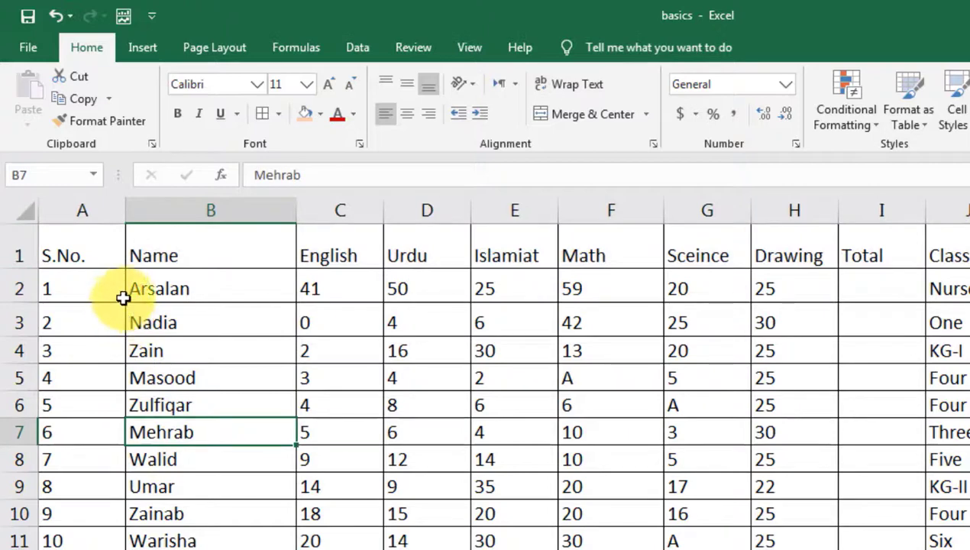
{"action": "left_click", "coordinate": [80, 257]}
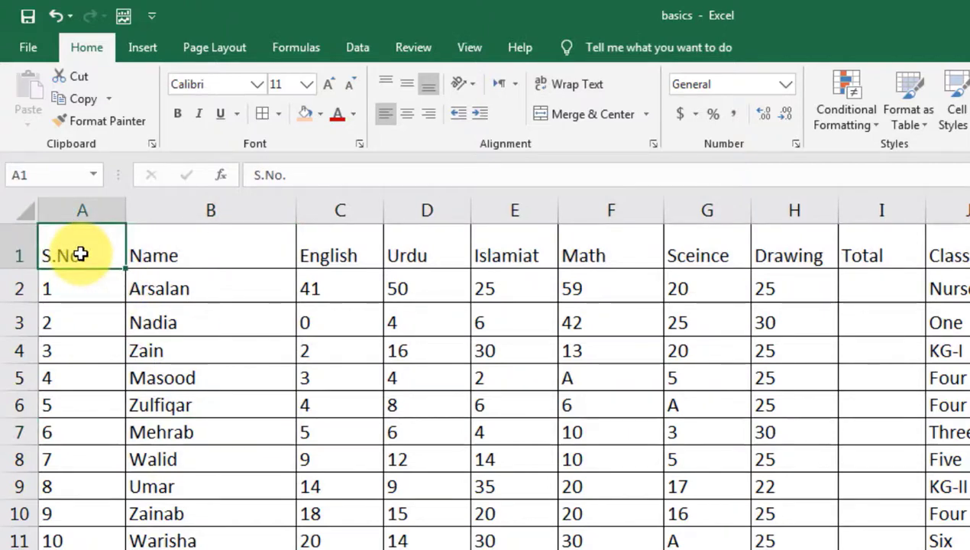
{"action": "left_click_drag", "start_coordinate": [80, 255], "coordinate": [935, 249]}
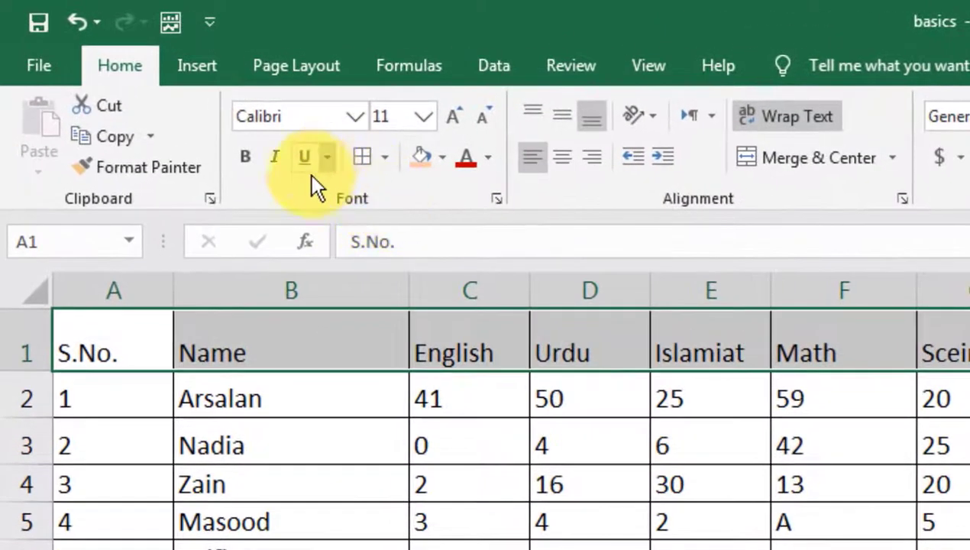
{"action": "left_click", "coordinate": [441, 159]}
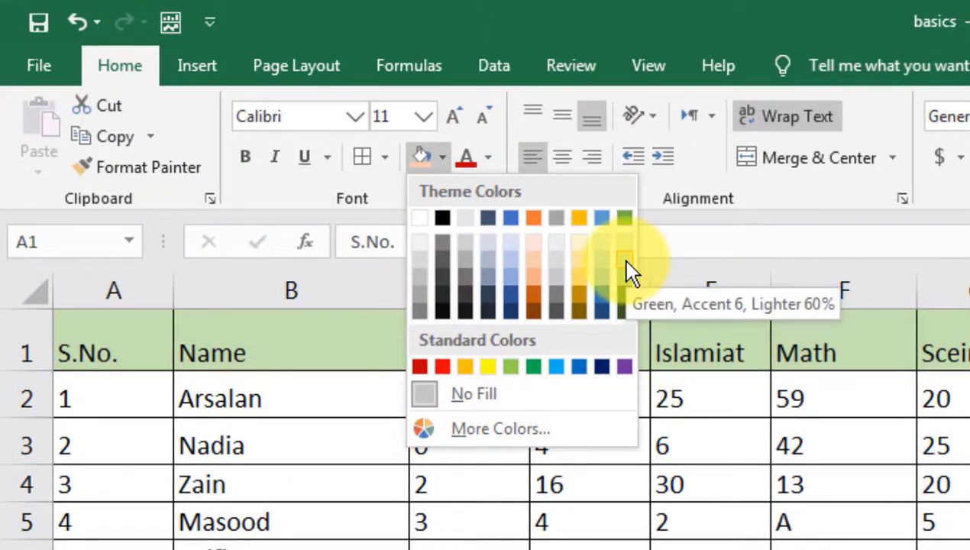
{"action": "left_click", "coordinate": [624, 271]}
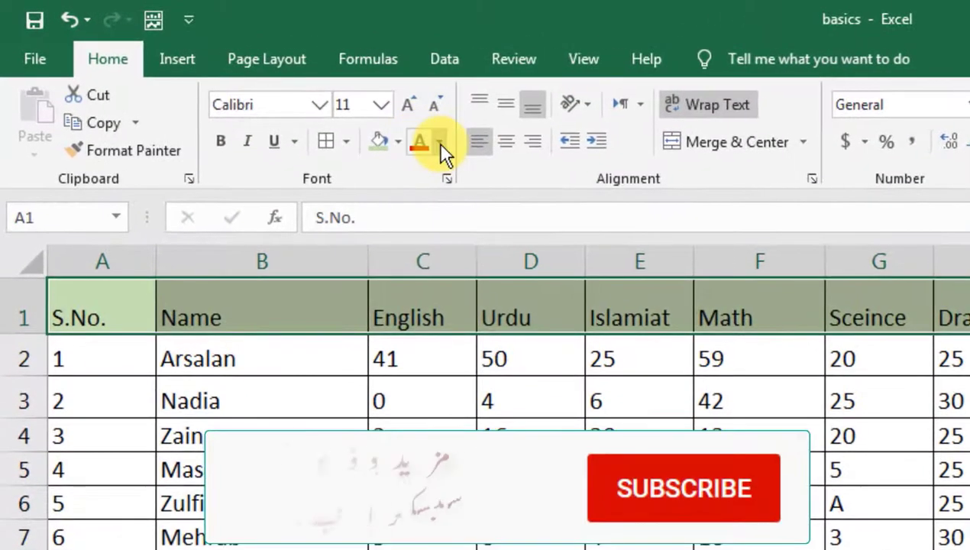
Format the A1:J1 headings as red, bold Calibri at font size 13.
{"action": "left_click", "coordinate": [334, 107]}
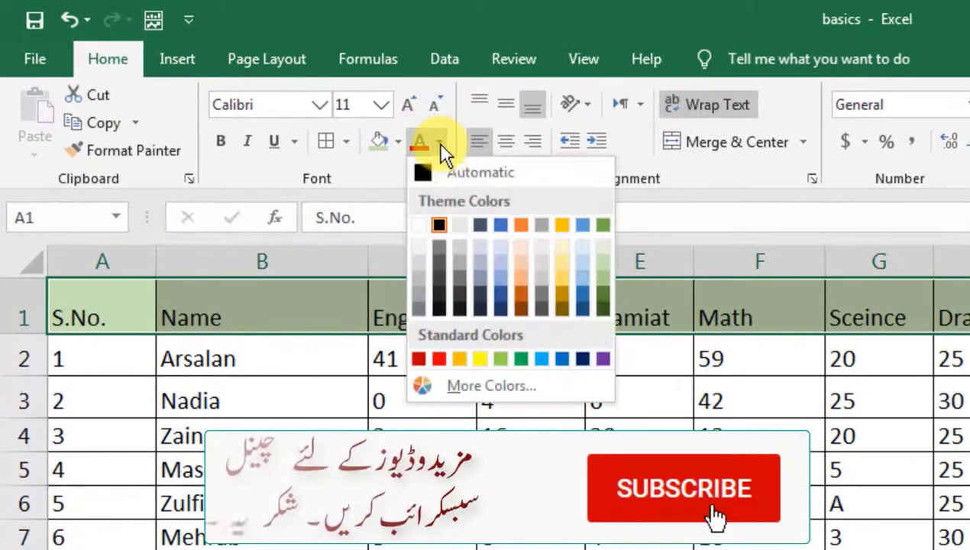
{"action": "left_click", "coordinate": [418, 358]}
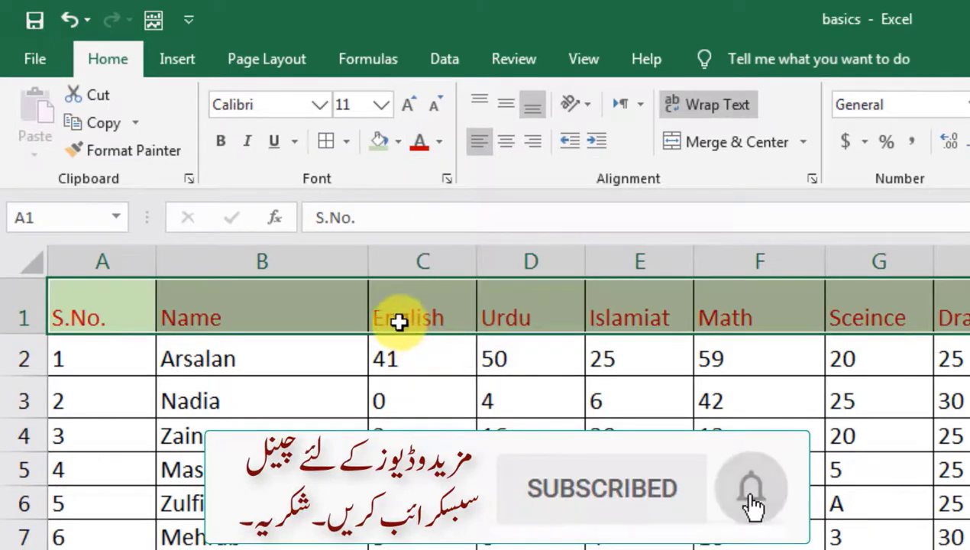
{"action": "left_click", "coordinate": [218, 140]}
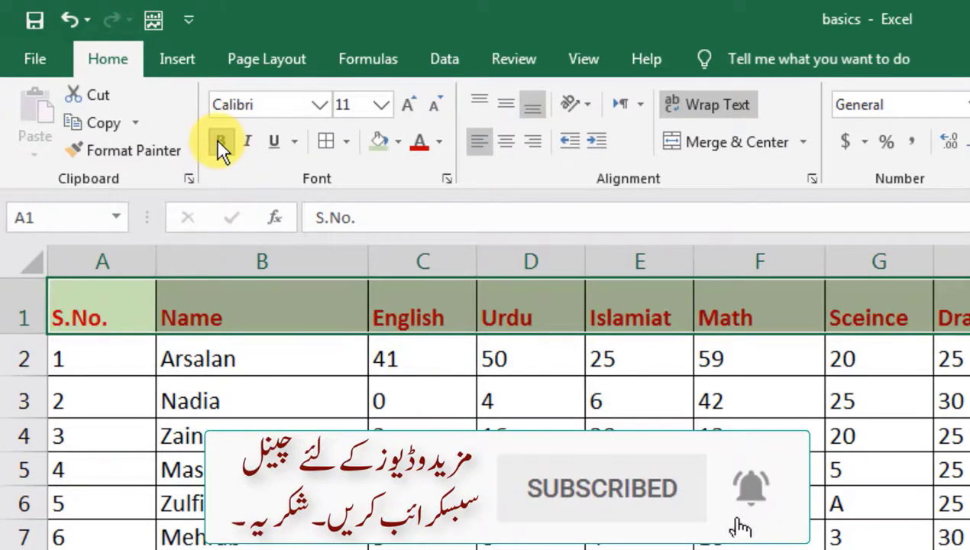
{"action": "left_click", "coordinate": [319, 105]}
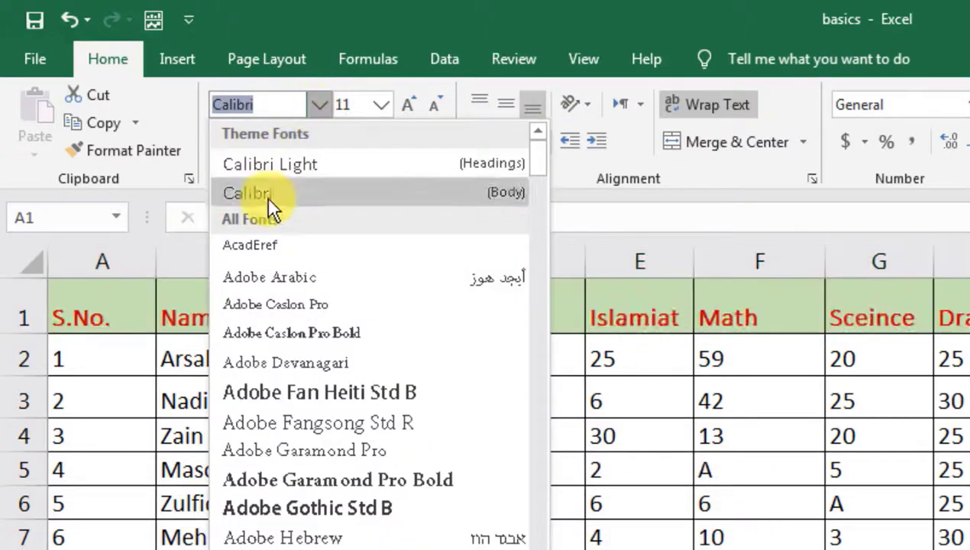
{"action": "left_click", "coordinate": [259, 195]}
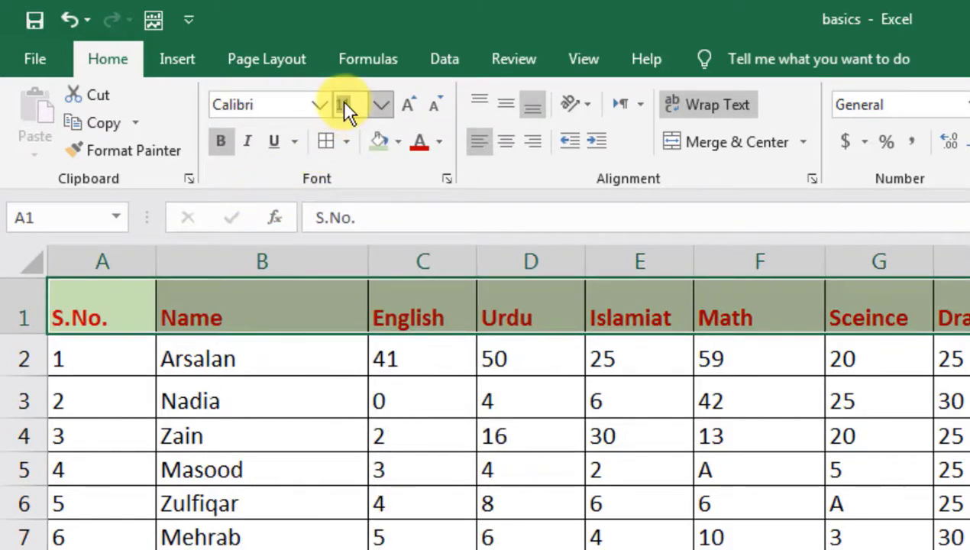
{"action": "type", "text": "3"}
{"action": "key", "text": "Return"}
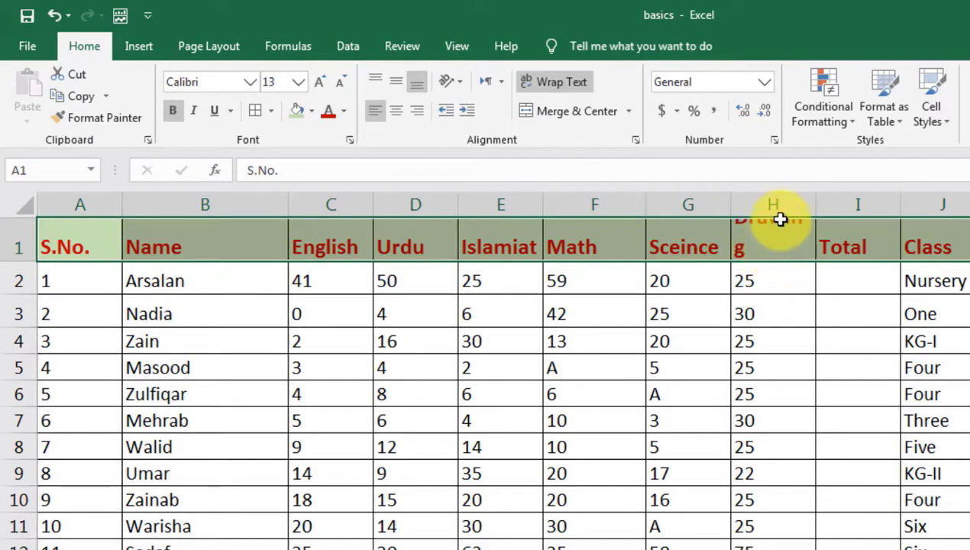
Widen column H for Drawing, then give columns C–J a common width of 18, adjusted by dragging.
{"action": "left_click", "coordinate": [766, 229]}
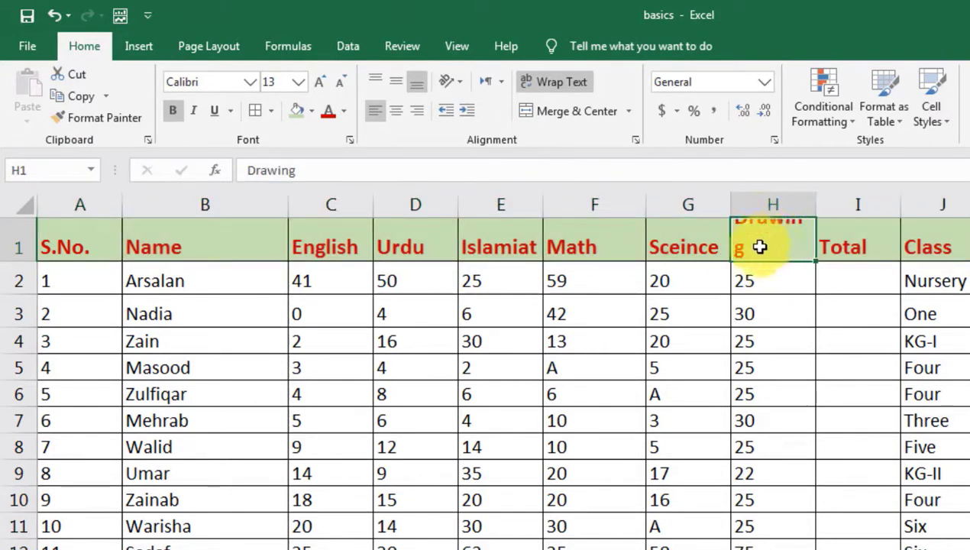
{"action": "left_click_drag", "start_coordinate": [813, 208], "coordinate": [829, 208]}
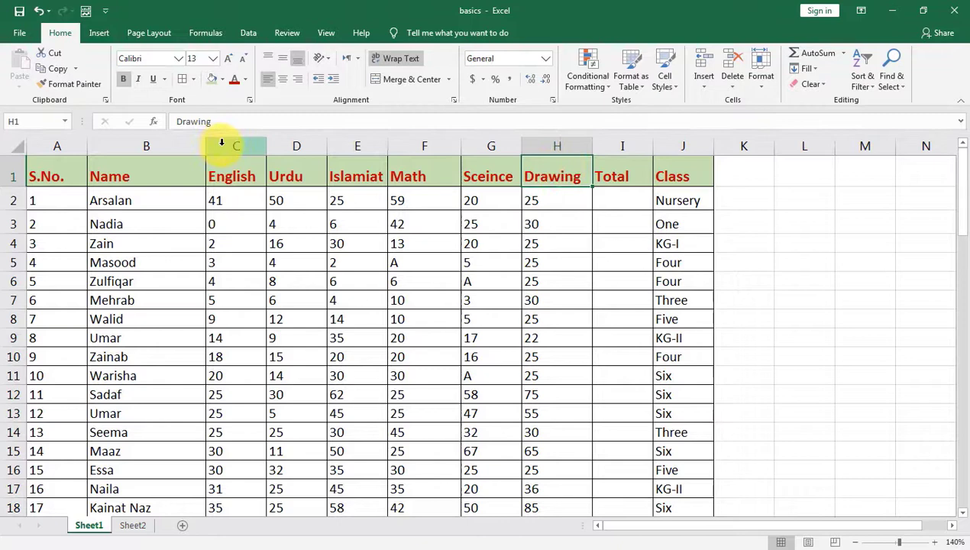
{"action": "left_click_drag", "start_coordinate": [221, 145], "coordinate": [669, 152]}
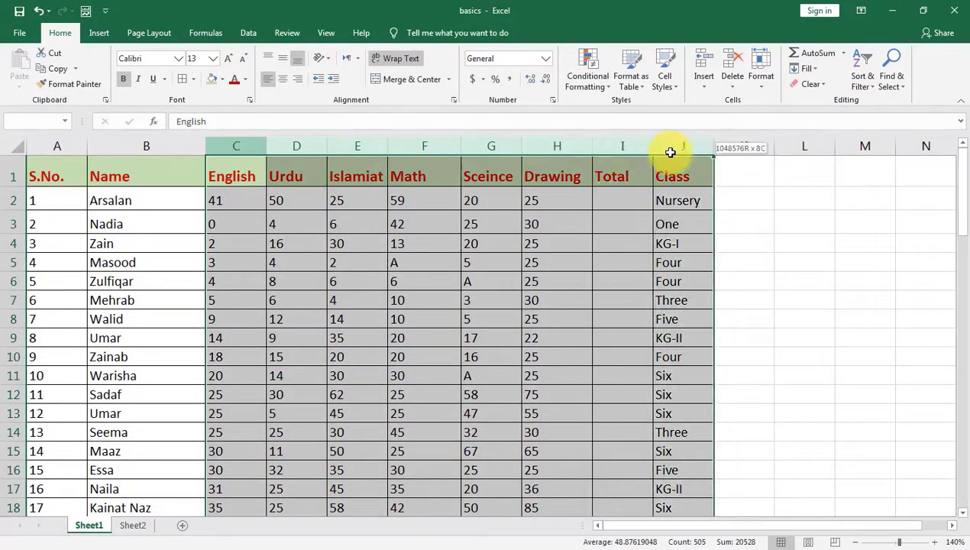
{"action": "right_click", "coordinate": [336, 148]}
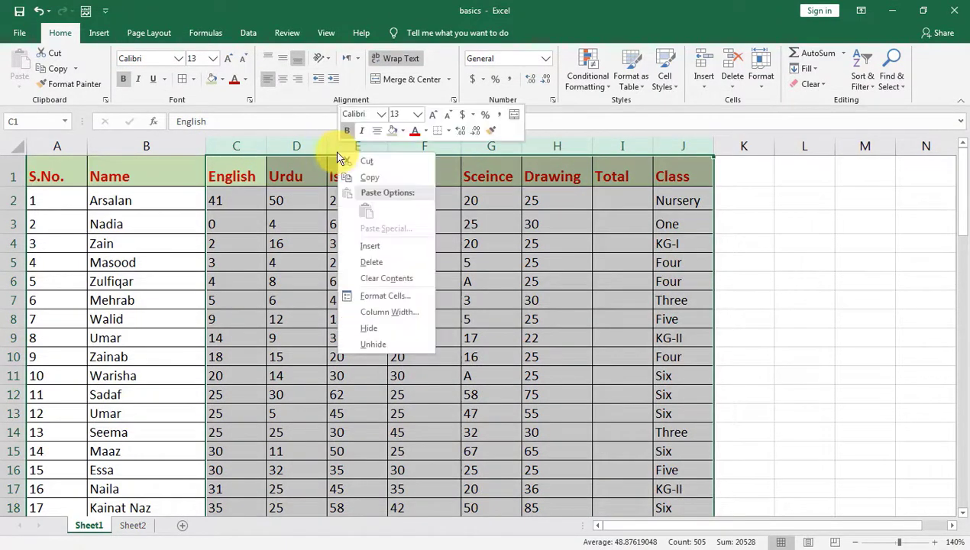
{"action": "left_click", "coordinate": [371, 312]}
{"action": "type", "text": "18"}
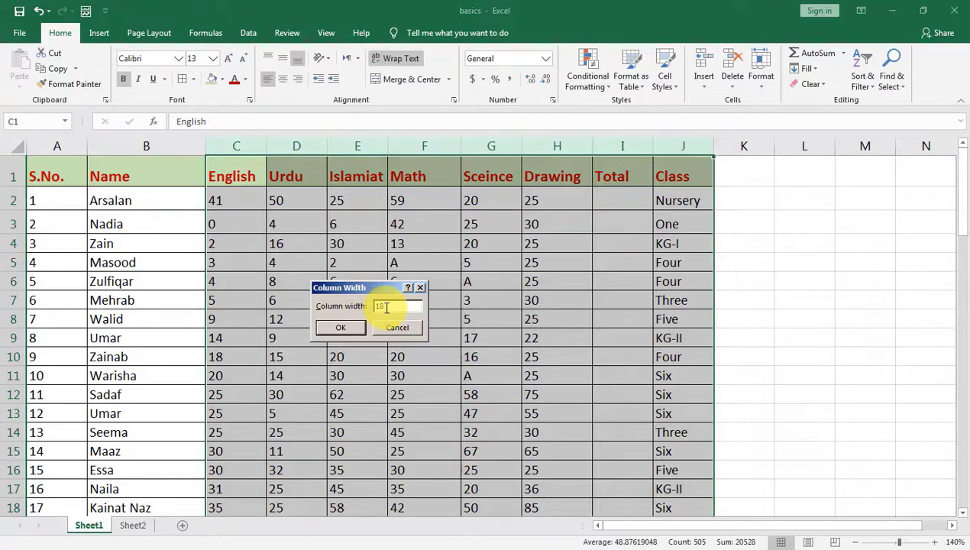
{"action": "key", "text": "Return"}
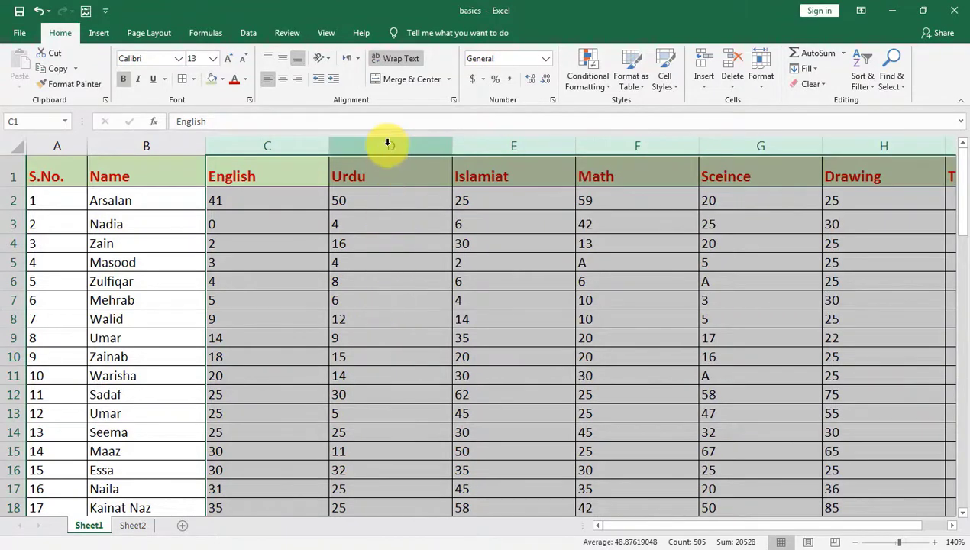
{"action": "left_click_drag", "start_coordinate": [452, 149], "coordinate": [396, 153]}
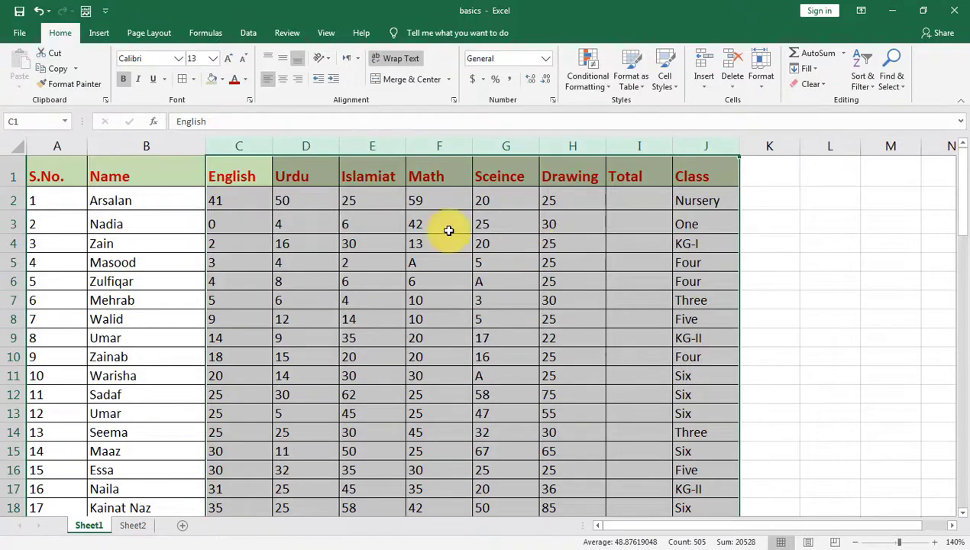
{"action": "left_click", "coordinate": [325, 202]}
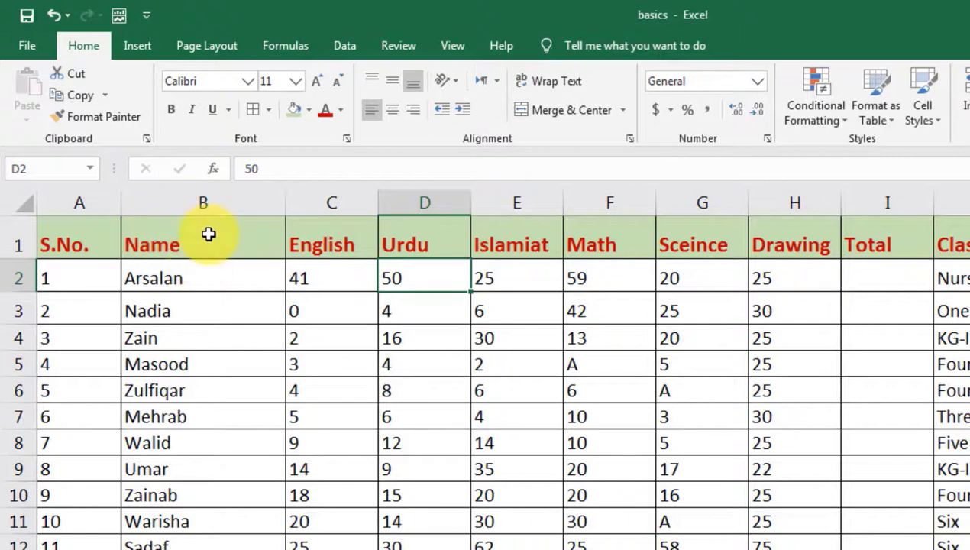
Centre the headings in A1:J1 with Center and Middle Align.
{"action": "left_click_drag", "start_coordinate": [65, 242], "coordinate": [956, 250]}
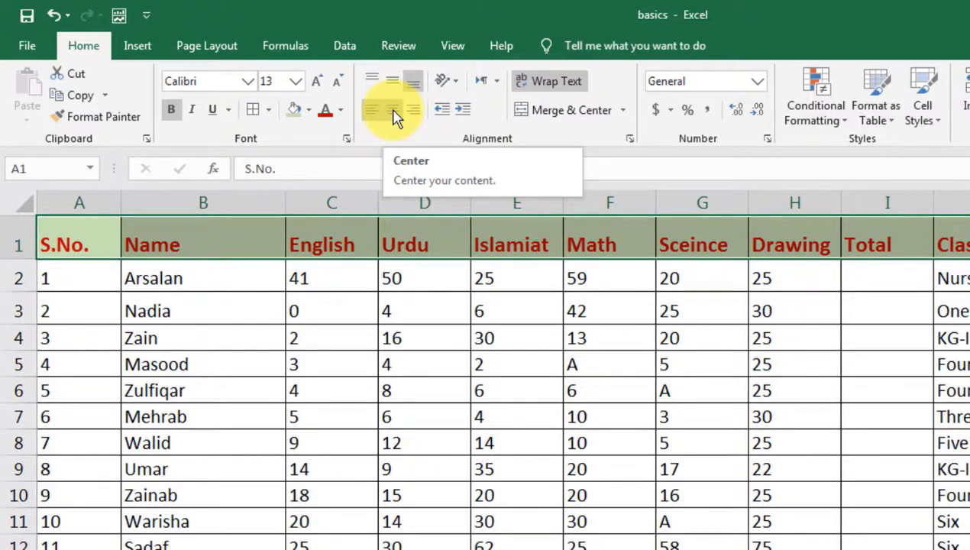
{"action": "left_click", "coordinate": [394, 113]}
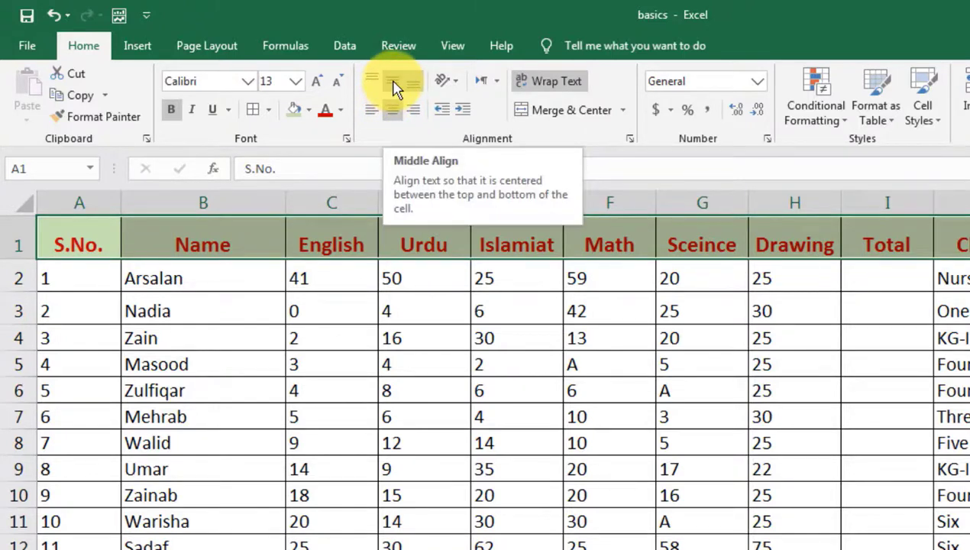
{"action": "left_click", "coordinate": [394, 88]}
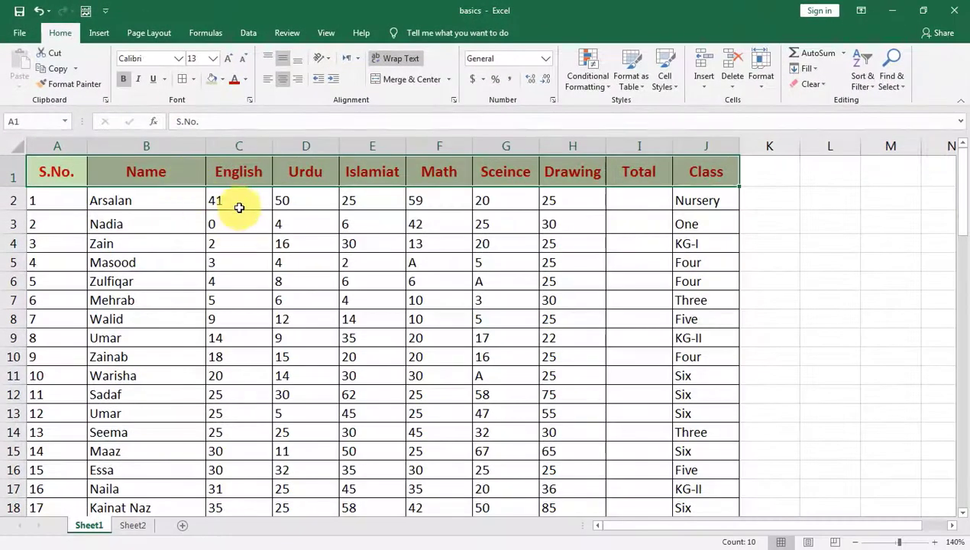
Apply Center and Middle Align to the marks range C2:H72.
{"action": "left_click", "coordinate": [238, 201]}
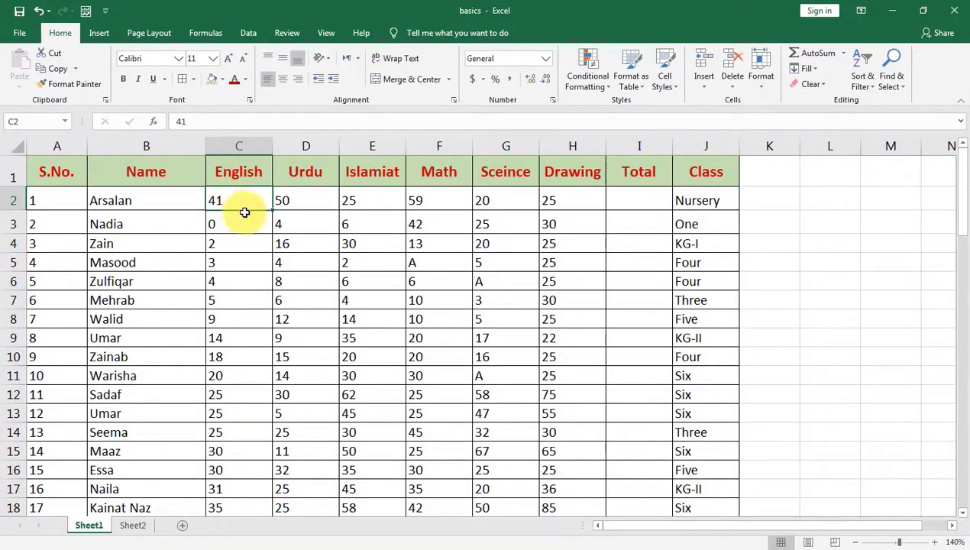
{"action": "left_click_drag", "start_coordinate": [238, 201], "coordinate": [562, 219]}
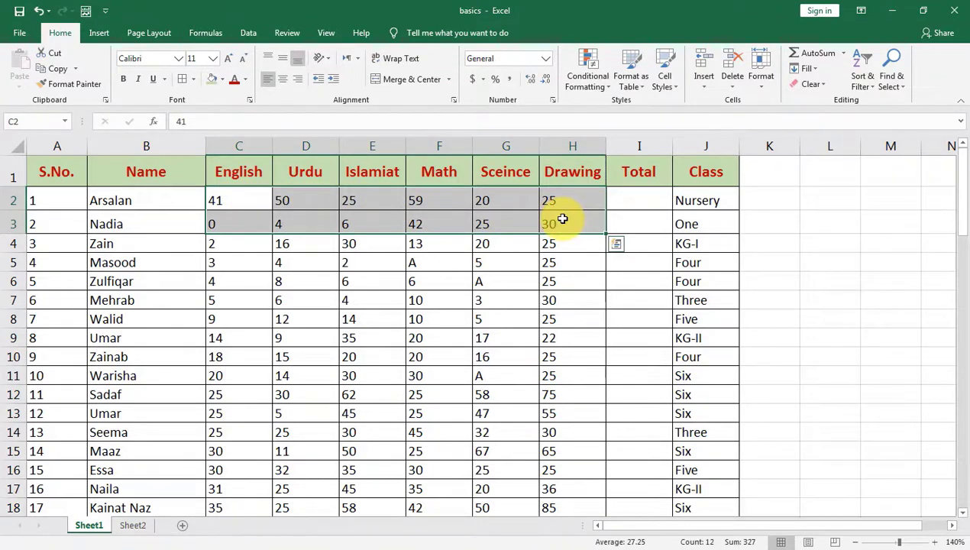
{"action": "key", "text": "shift+Down"}
{"action": "key", "text": "shift+Down"}
{"action": "key", "text": "ctrl+shift+Down"}
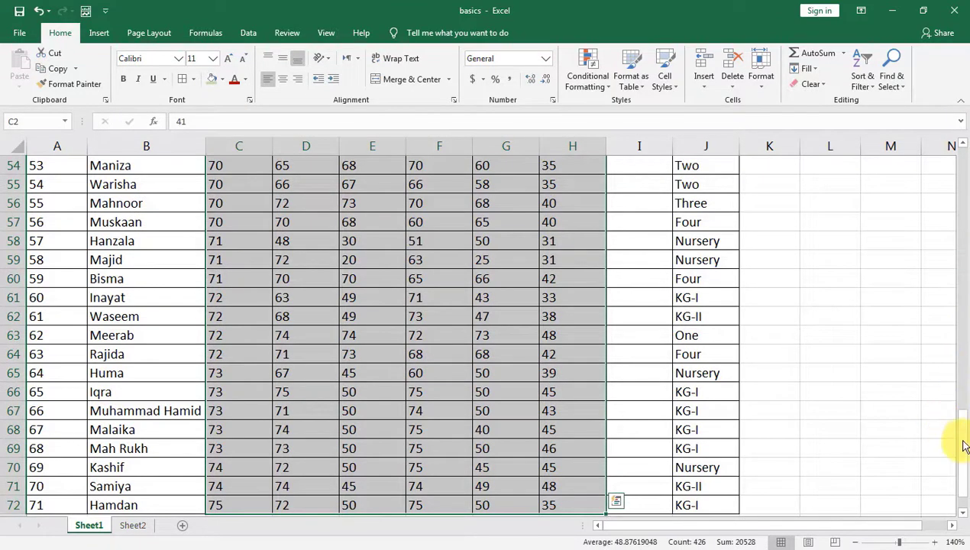
{"action": "left_click_drag", "start_coordinate": [962, 443], "coordinate": [951, 165]}
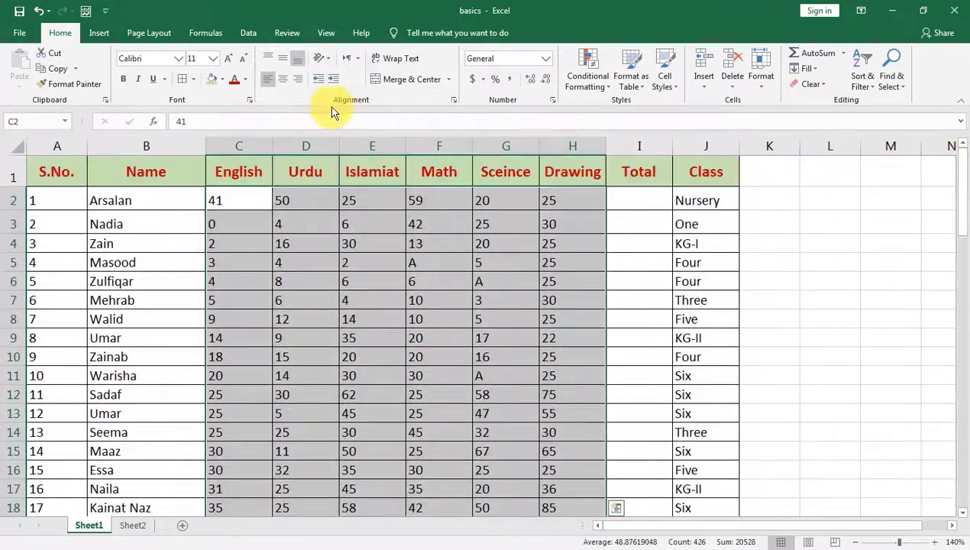
{"action": "left_click", "coordinate": [283, 81]}
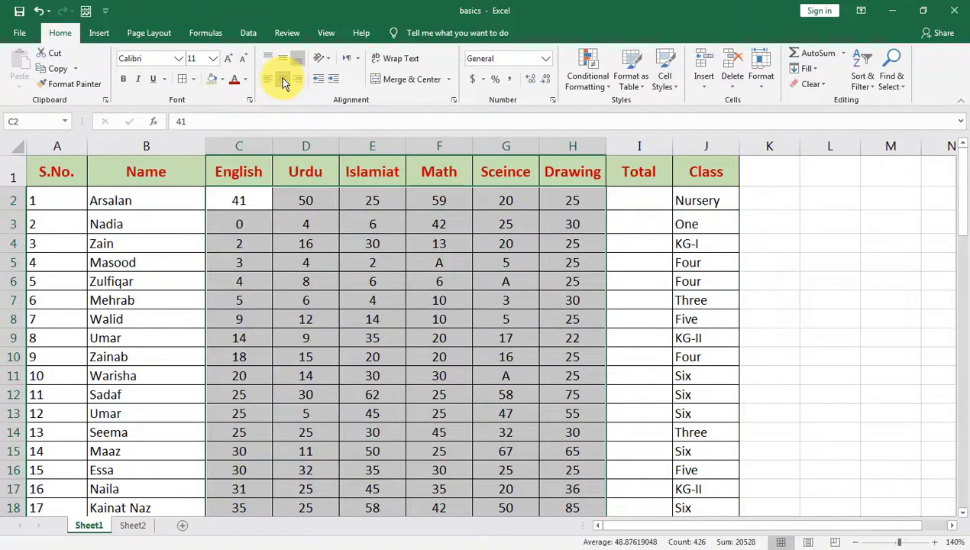
{"action": "left_click", "coordinate": [281, 59]}
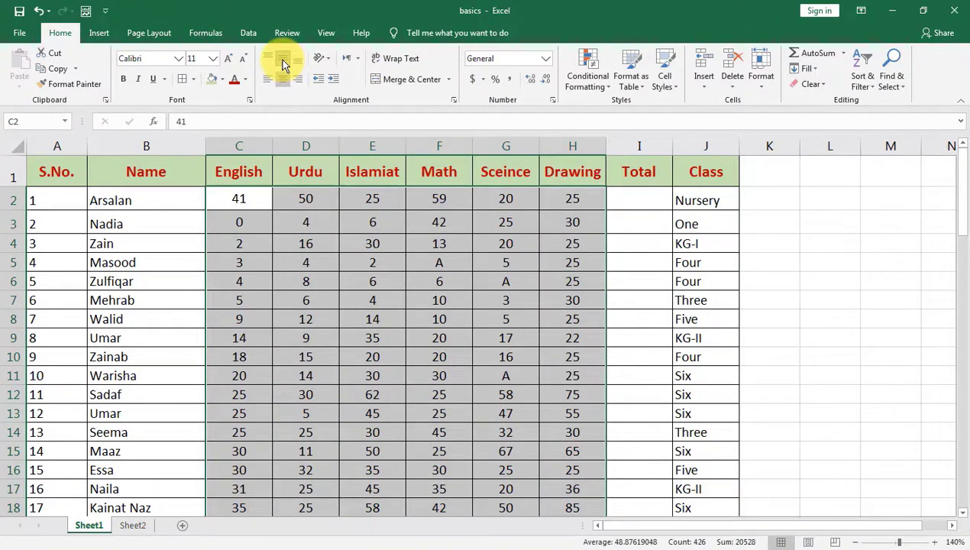
{"action": "left_click", "coordinate": [320, 201]}
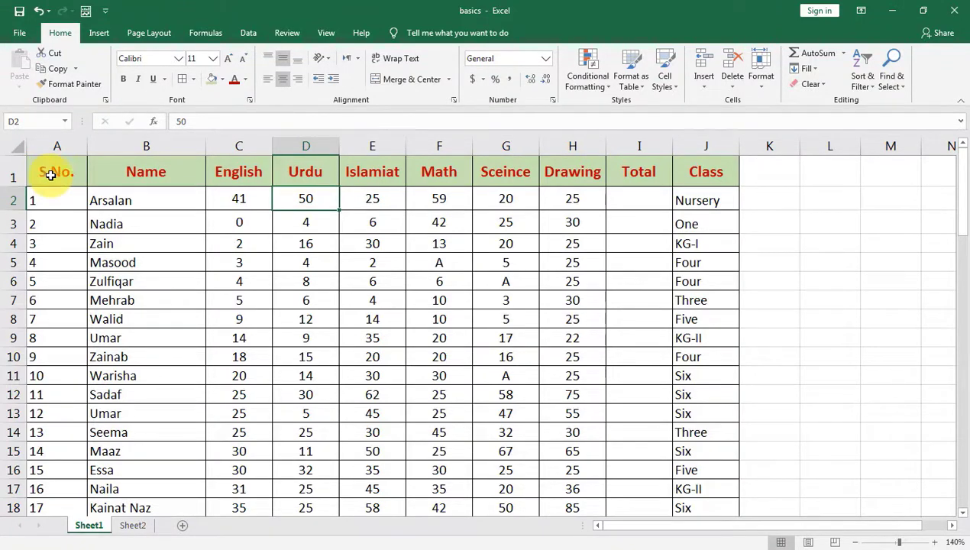
Insert a blank row 1 above the headings and drag it taller for a title.
{"action": "right_click", "coordinate": [15, 172]}
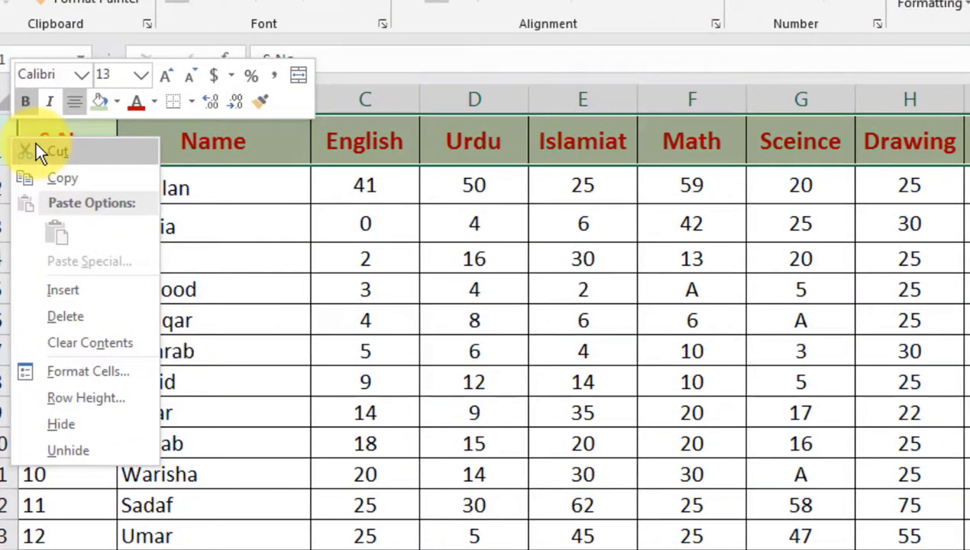
{"action": "left_click", "coordinate": [72, 291]}
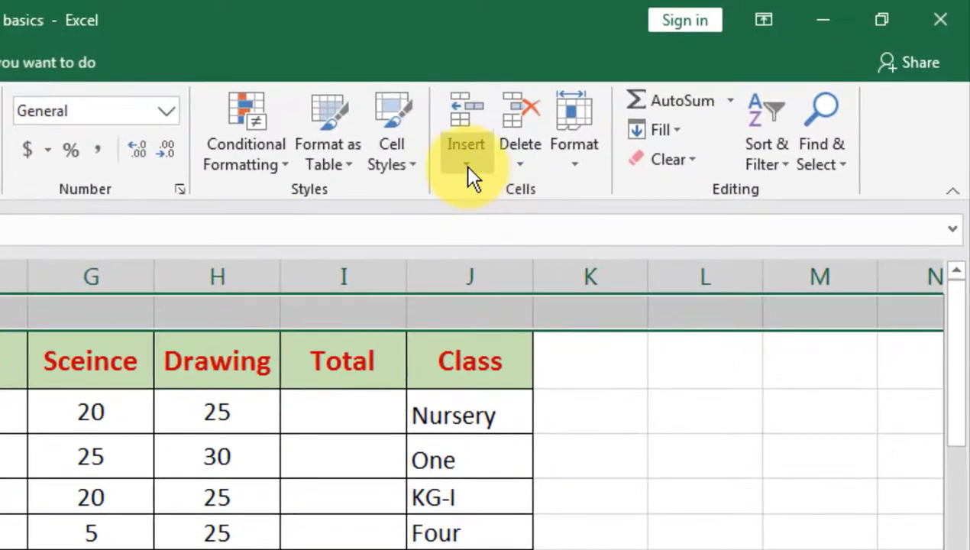
{"action": "left_click", "coordinate": [468, 174]}
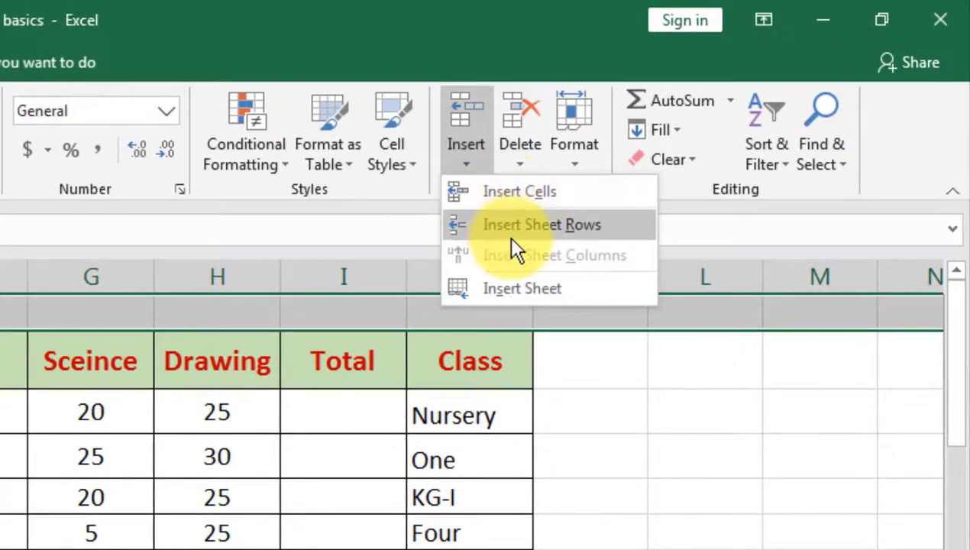
{"action": "left_click", "coordinate": [574, 243]}
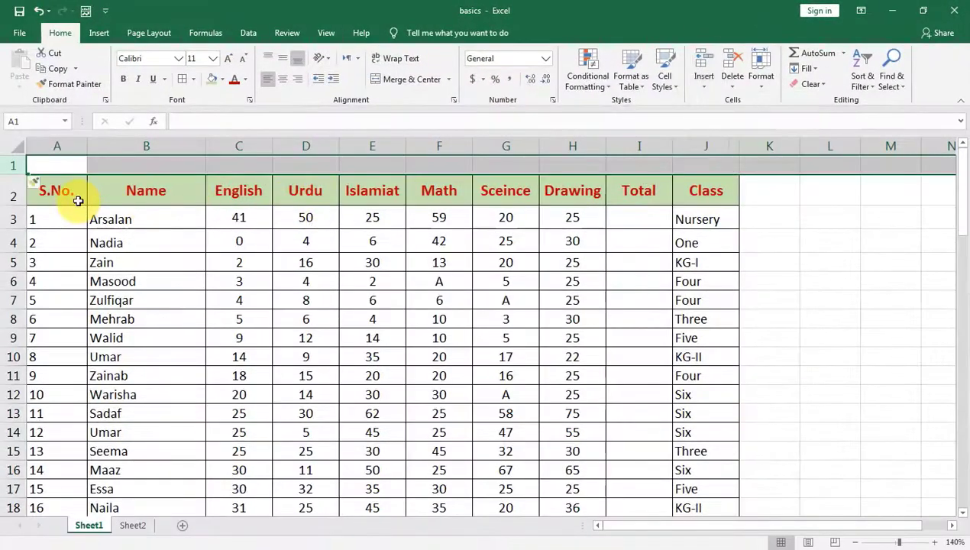
{"action": "left_click", "coordinate": [89, 162]}
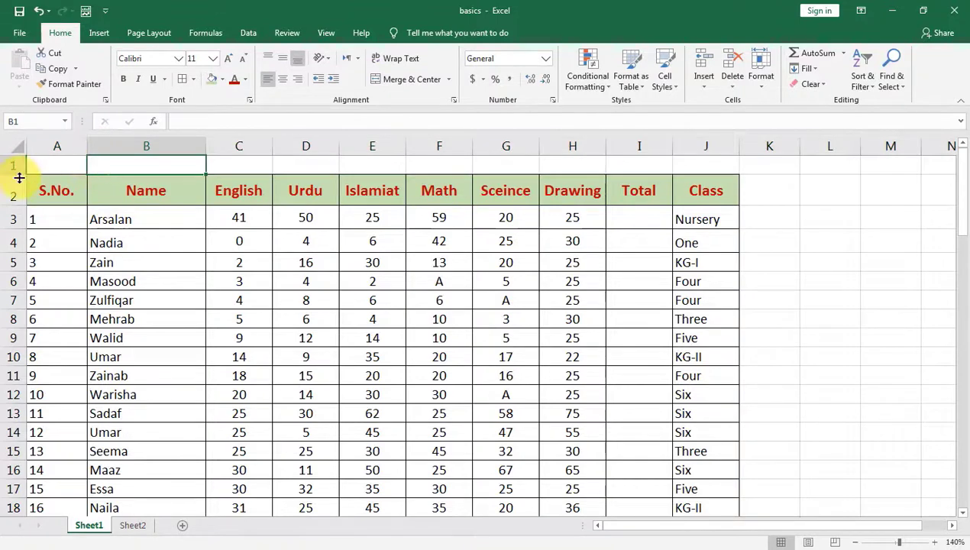
{"action": "left_click_drag", "start_coordinate": [18, 177], "coordinate": [16, 192]}
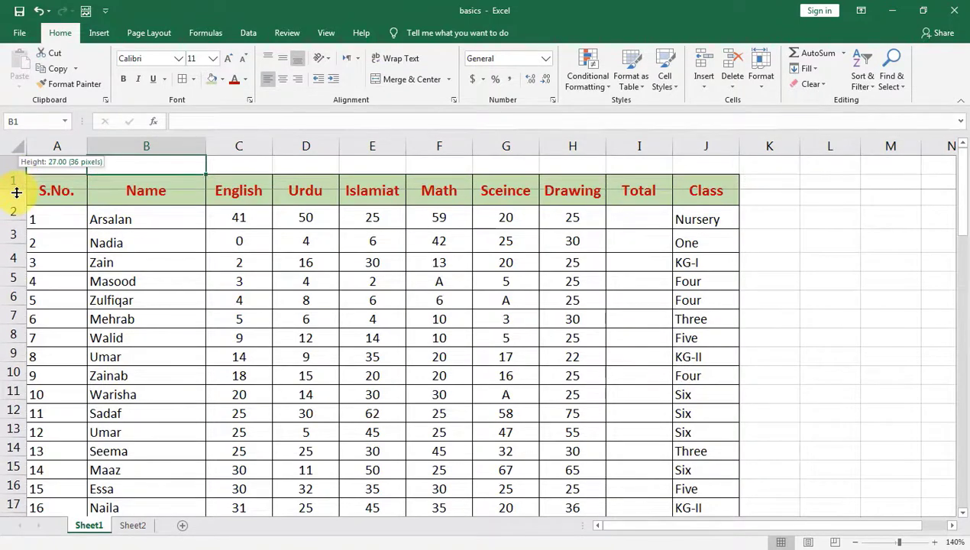
{"action": "left_click", "coordinate": [119, 205]}
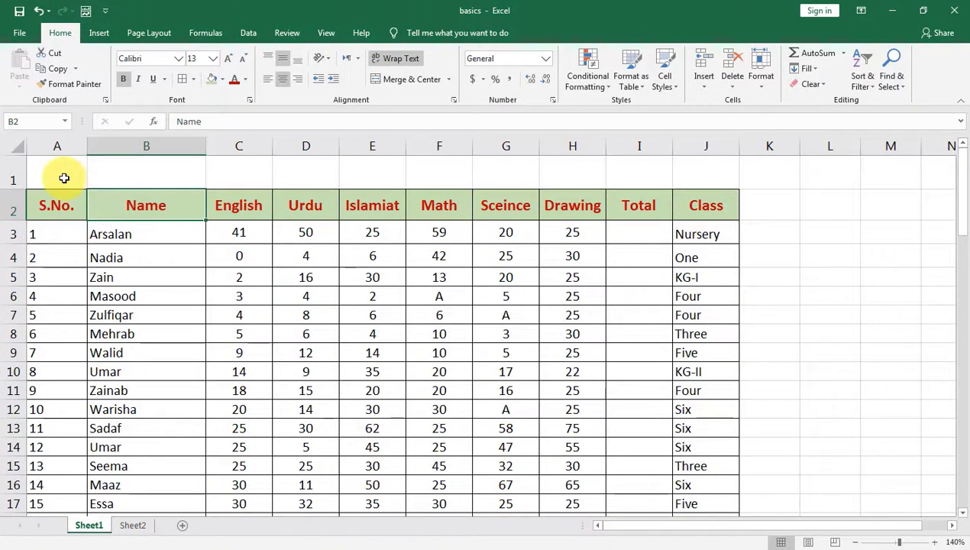
{"action": "left_click", "coordinate": [64, 178]}
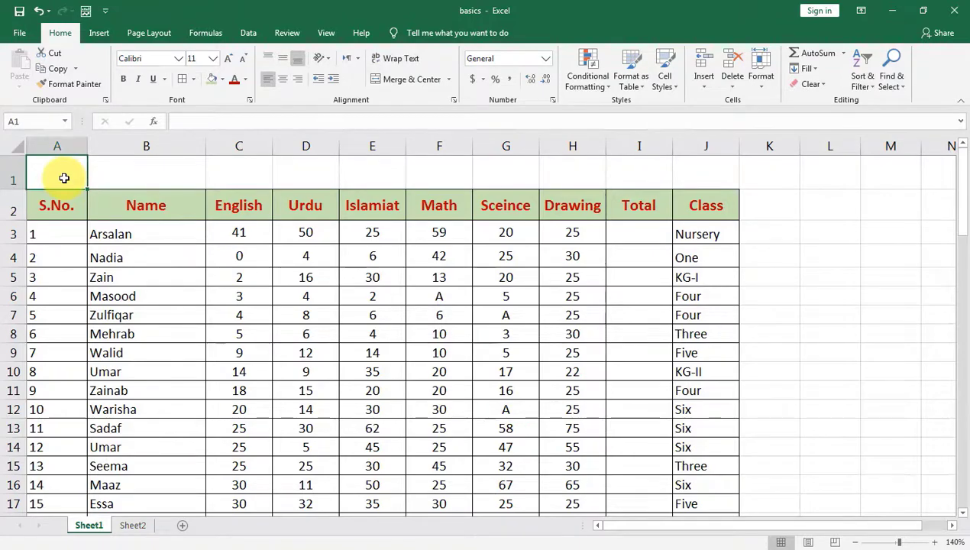
Enter the title 'Details of Marks' in A1 and set its font size to 18.
{"action": "type", "text": "Deta"}
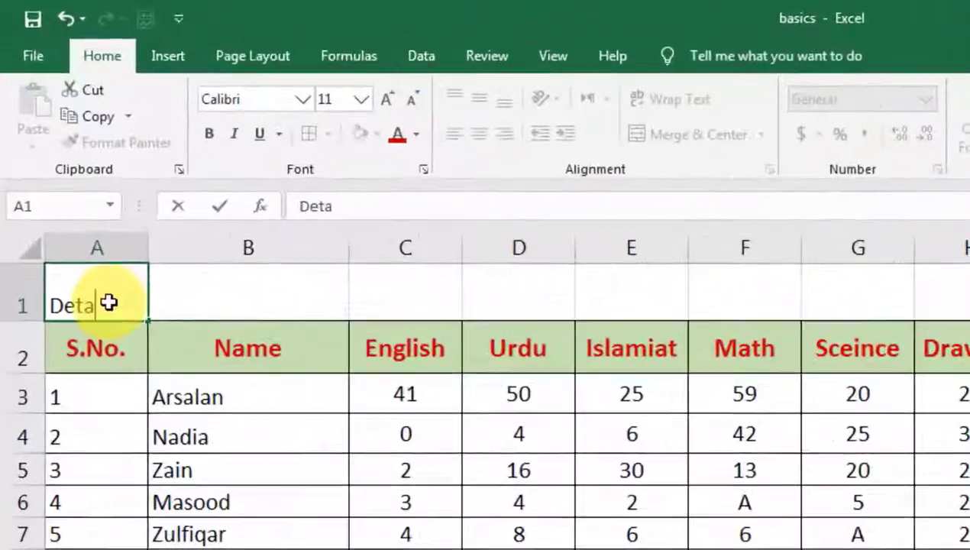
{"action": "type", "text": "ils of Marks"}
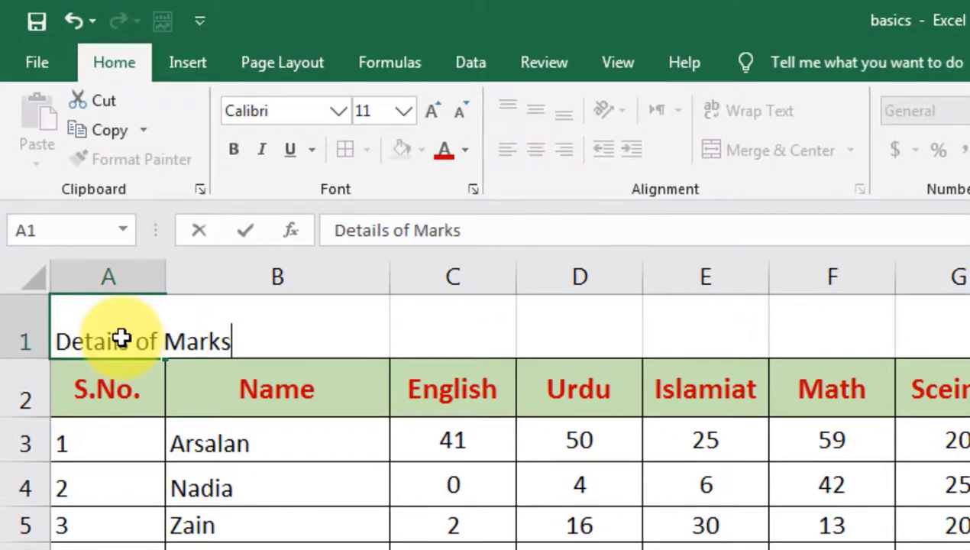
{"action": "key", "text": "Return"}
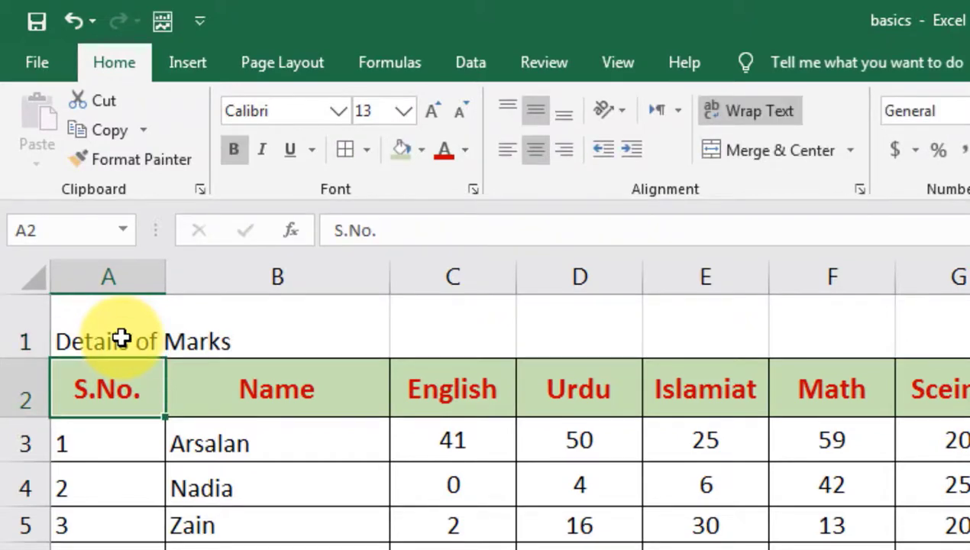
{"action": "left_click", "coordinate": [126, 326]}
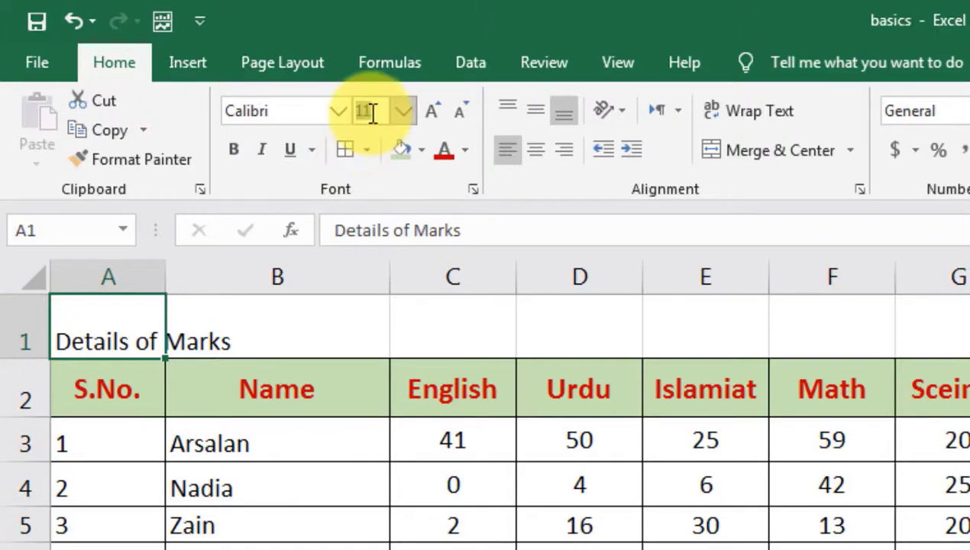
{"action": "type", "text": "8"}
{"action": "key", "text": "Return"}
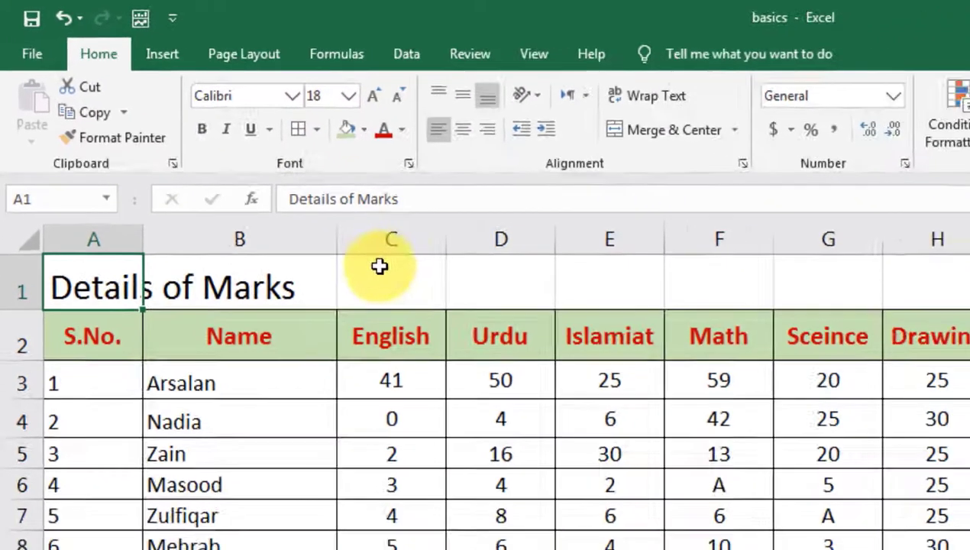
{"action": "left_click", "coordinate": [450, 313]}
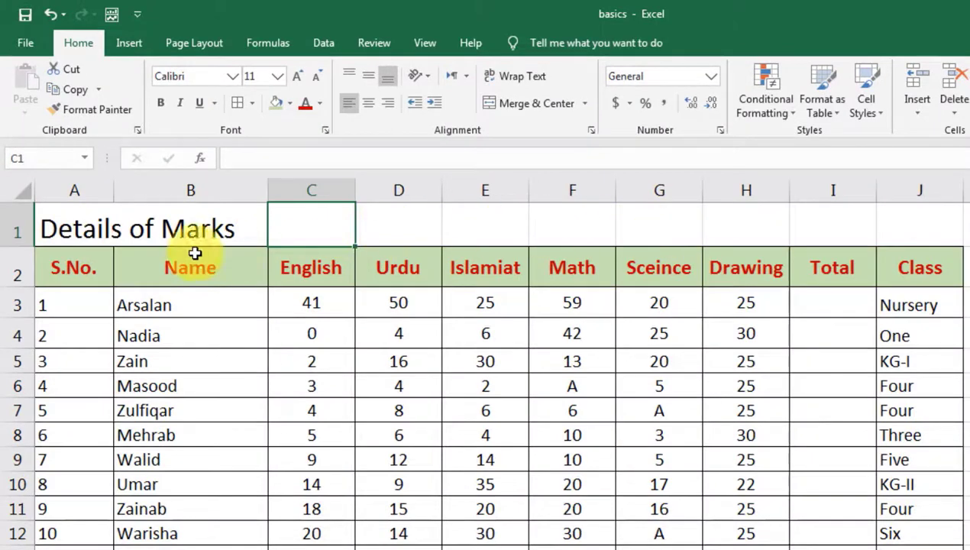
Align the title vertically in row 1 and select A1:J1 across the title row.
{"action": "left_click", "coordinate": [78, 227]}
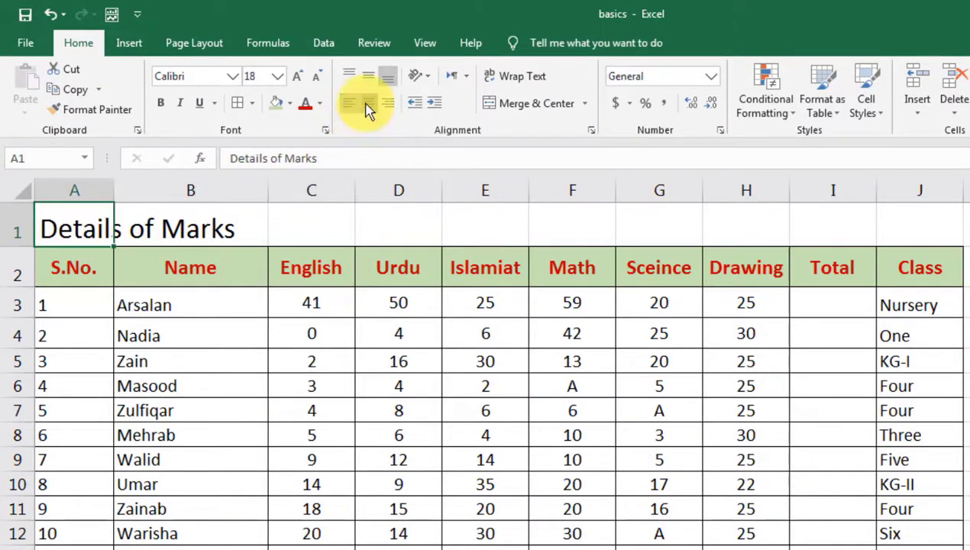
{"action": "left_click", "coordinate": [368, 103]}
{"action": "left_click", "coordinate": [368, 75]}
{"action": "left_click", "coordinate": [349, 102]}
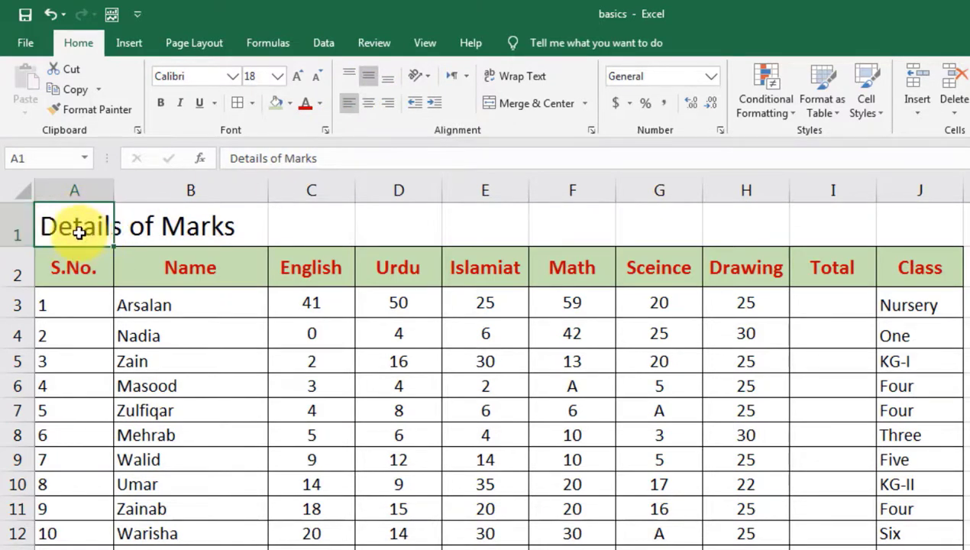
{"action": "left_click_drag", "start_coordinate": [81, 232], "coordinate": [919, 245]}
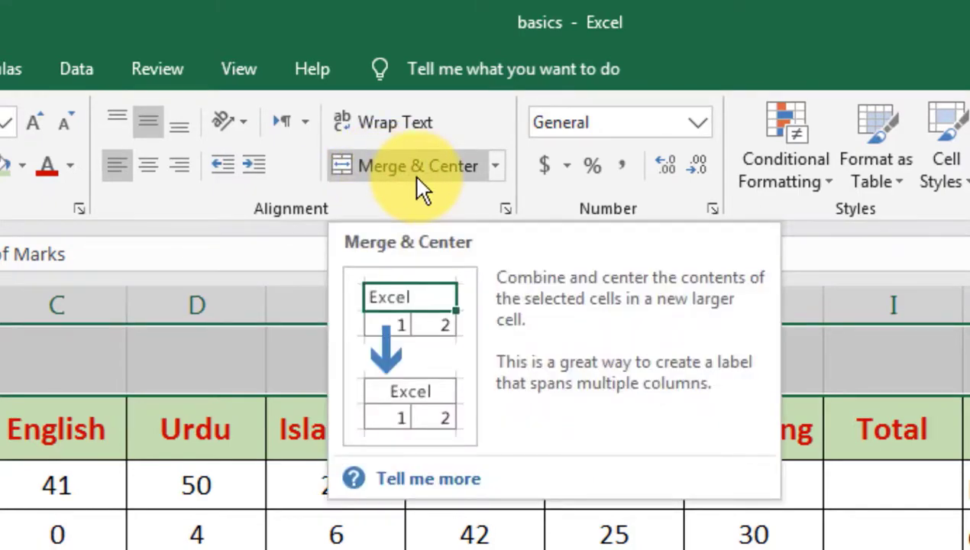
Merge and centre the title across A1:J1 with light orange fill and dark blue text.
{"action": "left_click", "coordinate": [419, 179]}
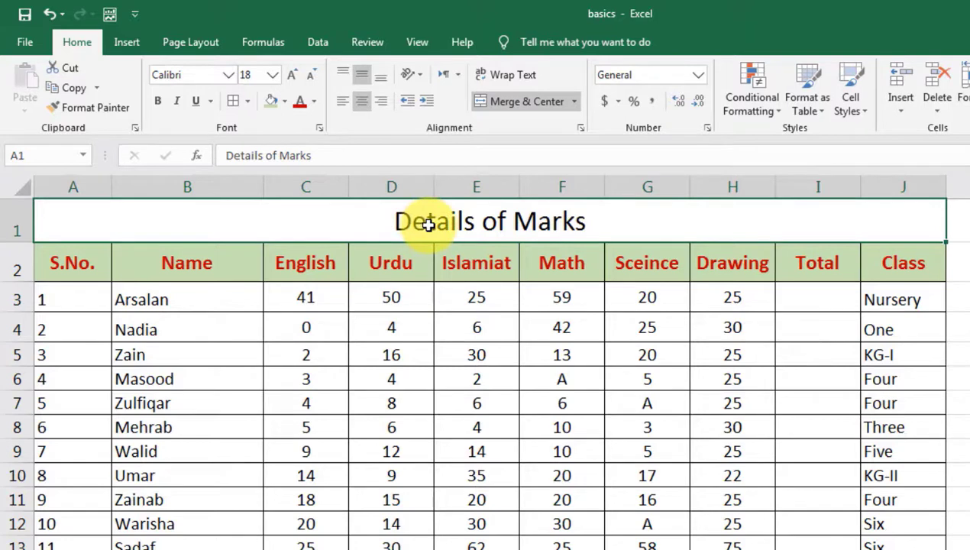
{"action": "left_click", "coordinate": [284, 102]}
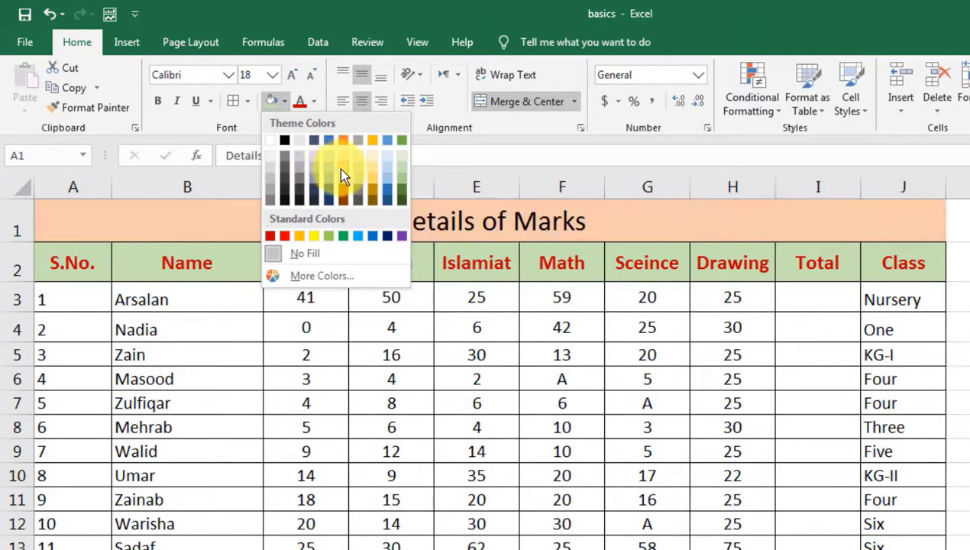
{"action": "left_click", "coordinate": [339, 167]}
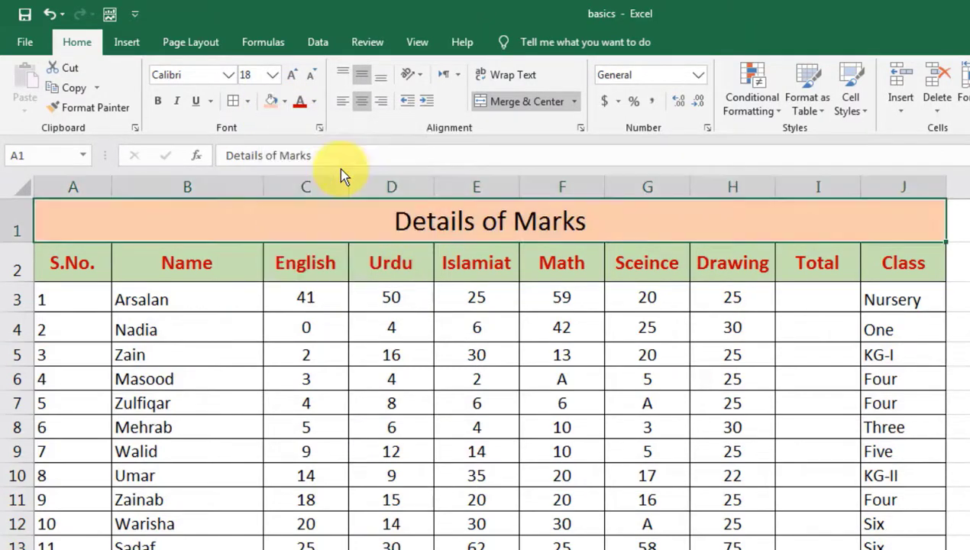
{"action": "left_click", "coordinate": [297, 105]}
{"action": "left_click", "coordinate": [312, 107]}
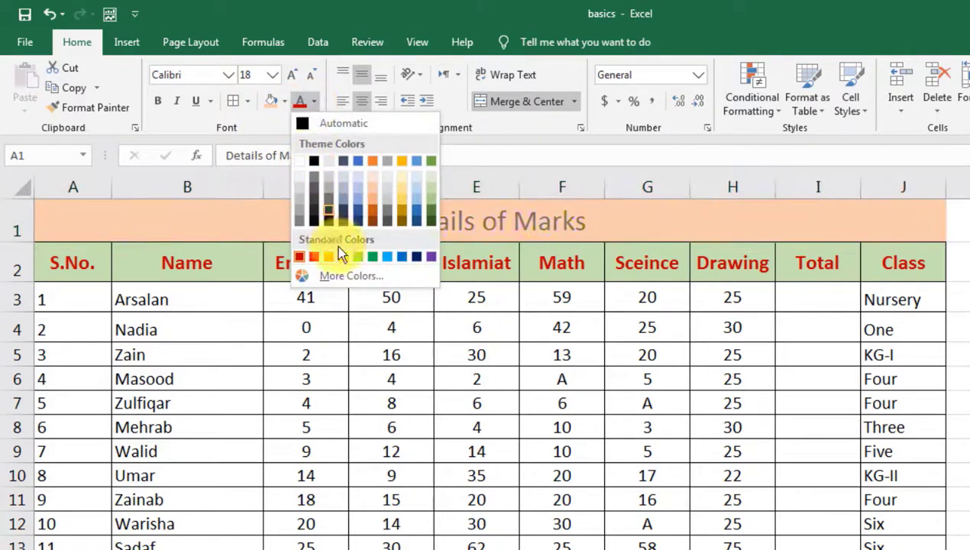
{"action": "left_click", "coordinate": [416, 258]}
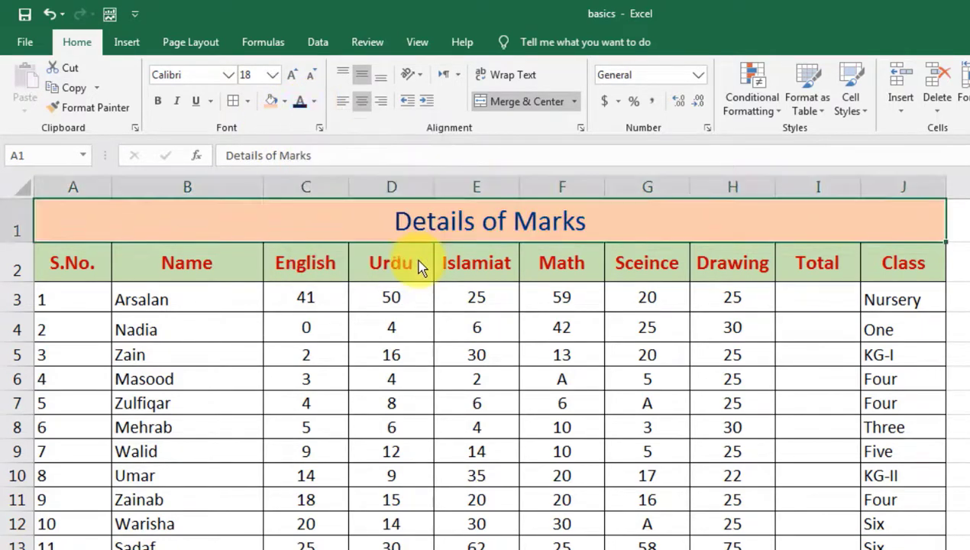
Set the title font to Adobe Gothic Std B.
{"action": "left_click", "coordinate": [224, 76]}
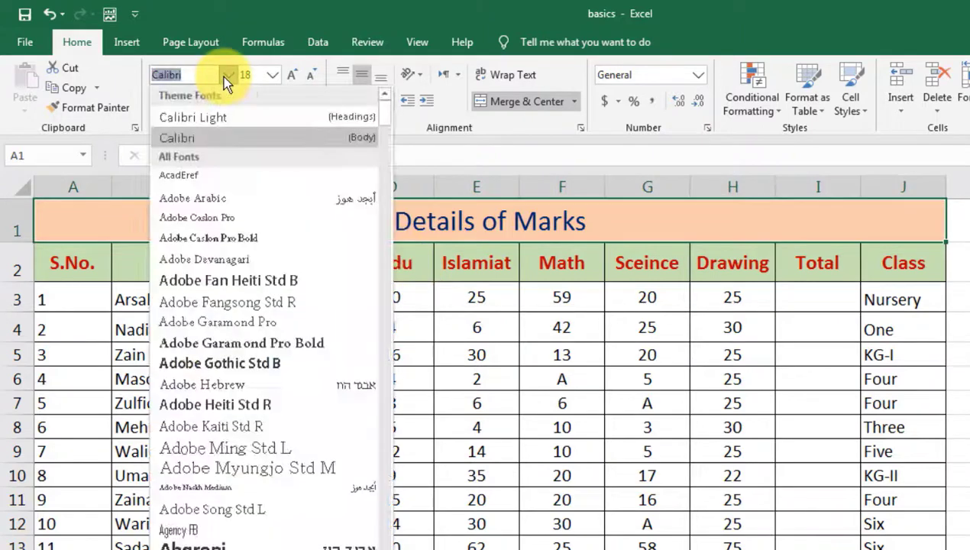
{"action": "left_click", "coordinate": [209, 360]}
{"action": "left_click", "coordinate": [378, 305]}
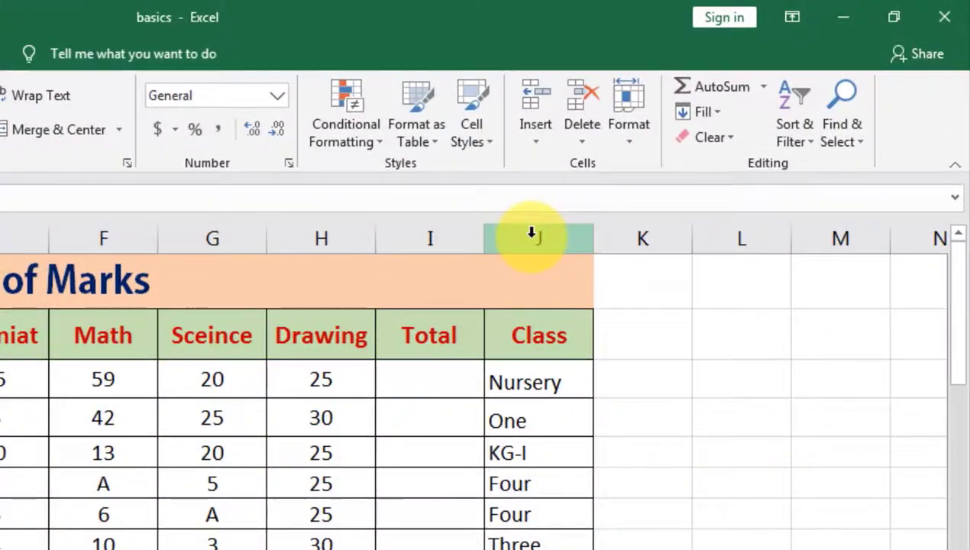
{"action": "right_click", "coordinate": [703, 142]}
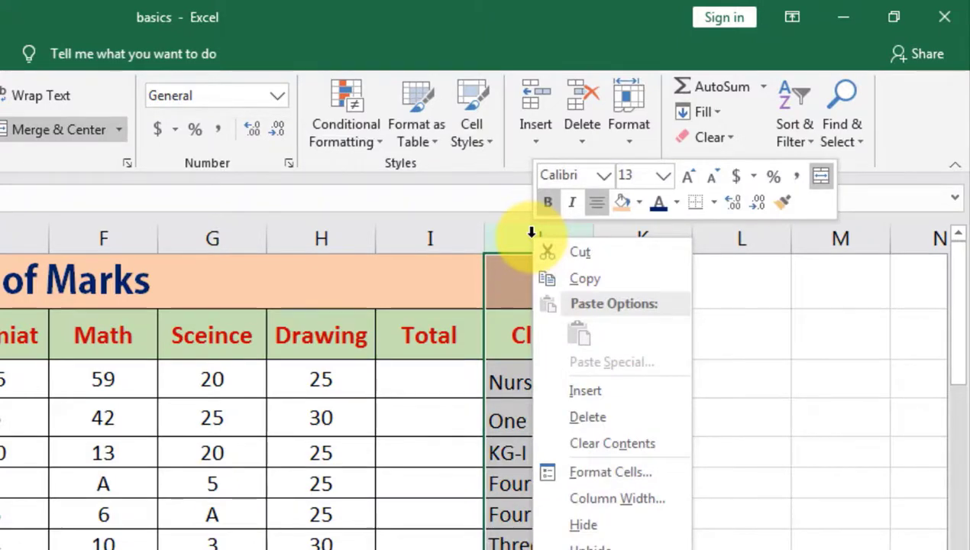
{"action": "left_click", "coordinate": [596, 398]}
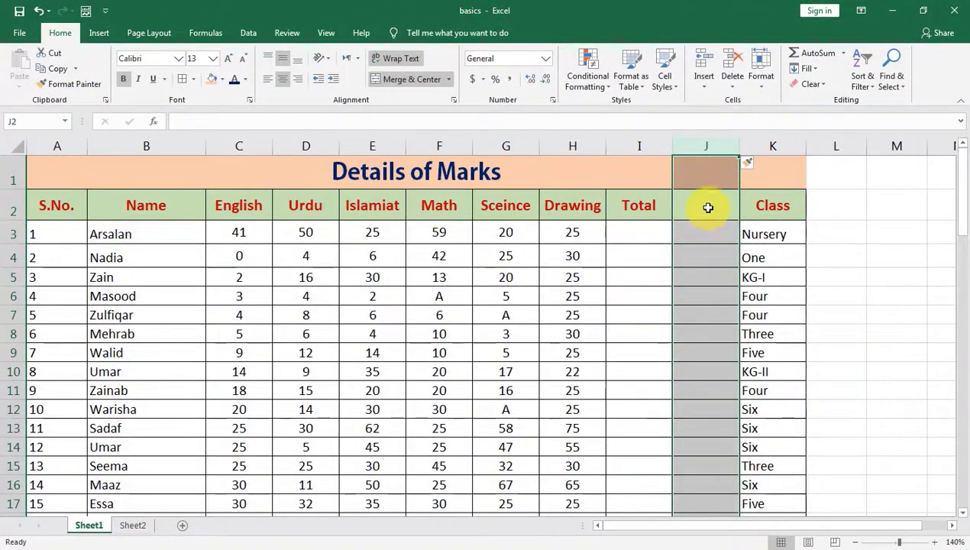
{"action": "left_click", "coordinate": [708, 207]}
{"action": "right_click", "coordinate": [705, 143]}
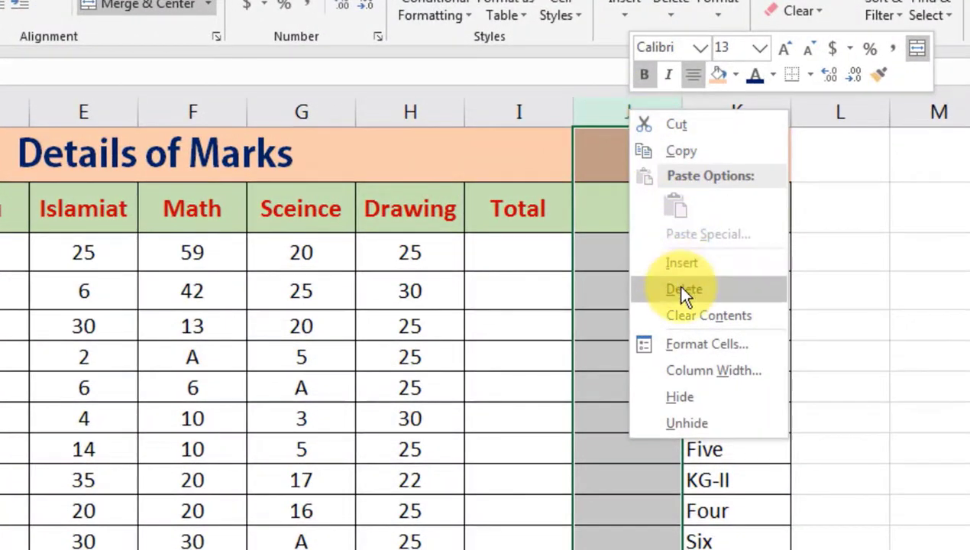
{"action": "left_click", "coordinate": [681, 290]}
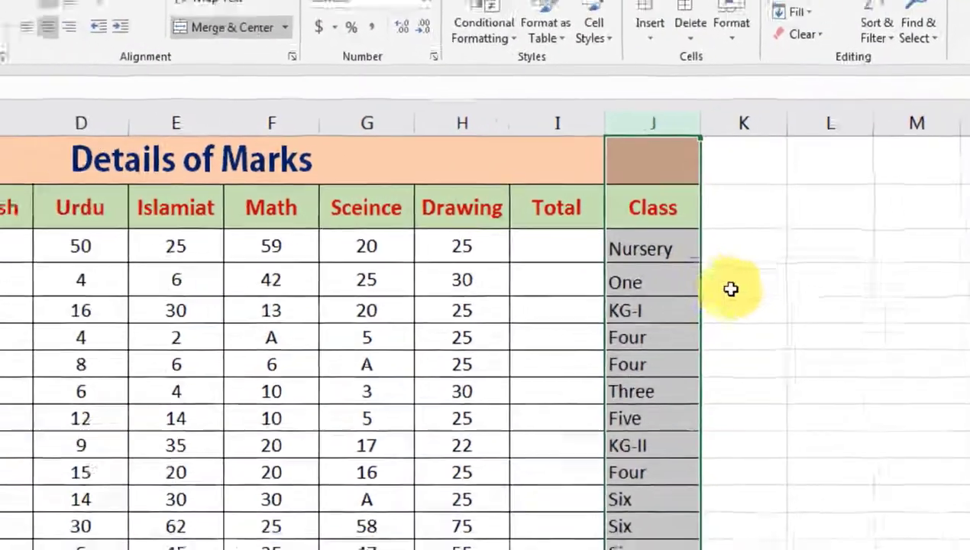
{"action": "left_click", "coordinate": [772, 262]}
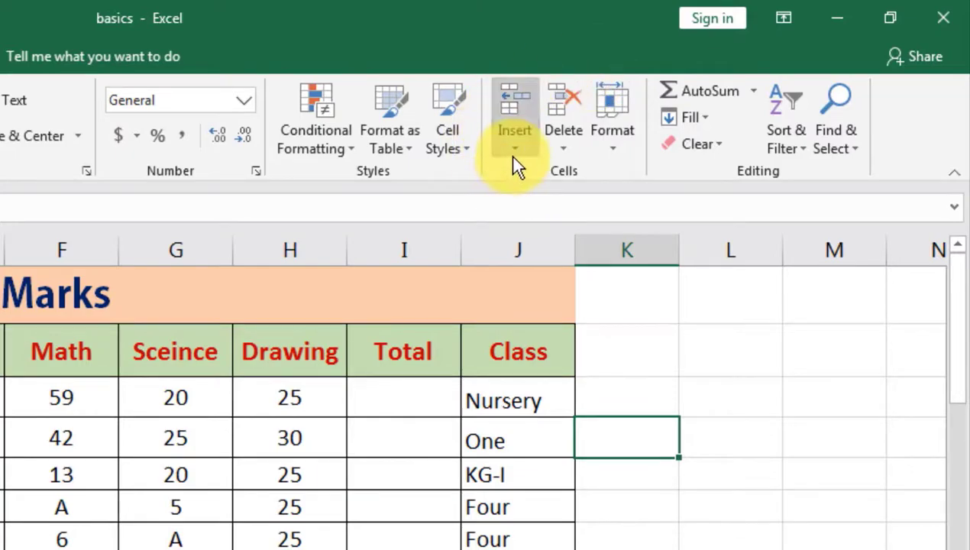
{"action": "left_click", "coordinate": [513, 160]}
{"action": "key", "text": "Escape"}
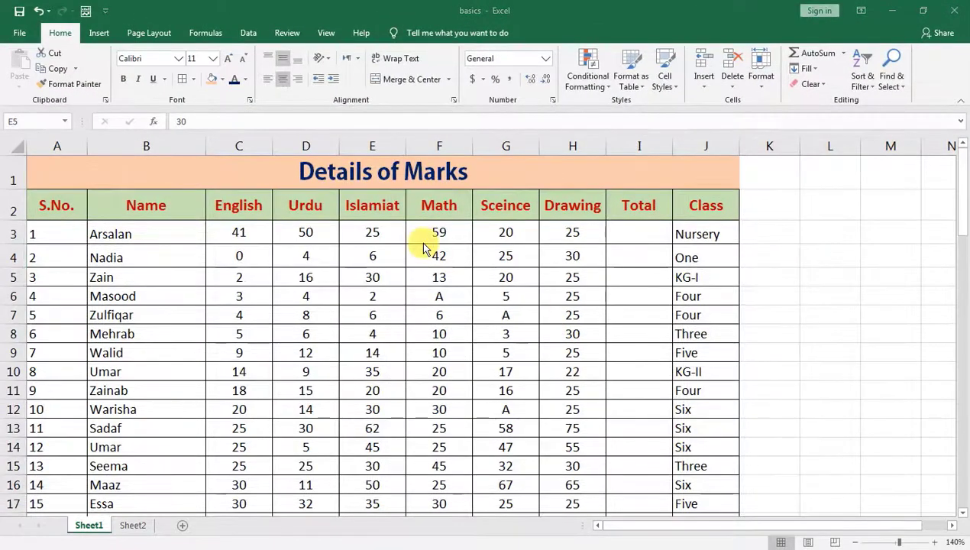
Select the subject marks range C3:H73.
{"action": "left_click", "coordinate": [244, 233]}
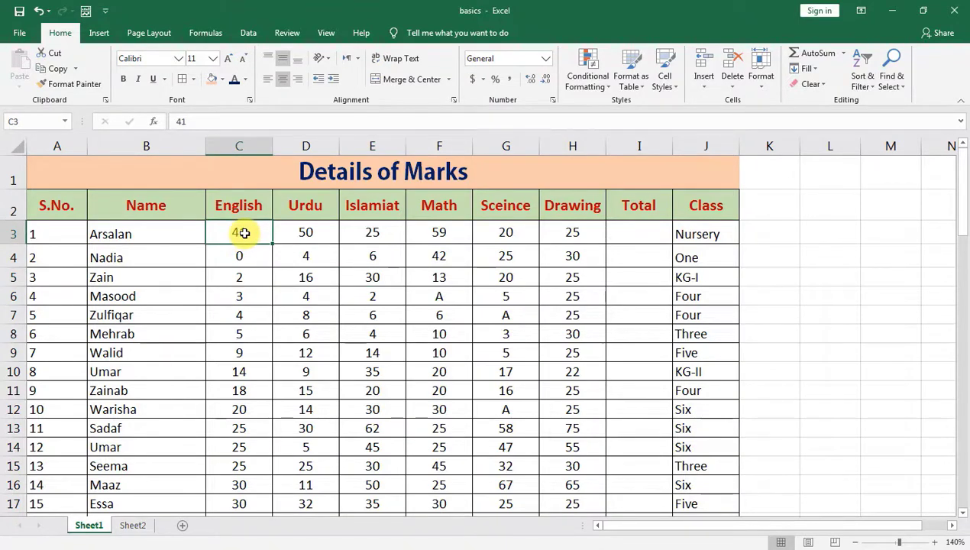
{"action": "key", "text": "shift+Right"}
{"action": "key", "text": "shift+Right"}
{"action": "key", "text": "shift+Right"}
{"action": "key", "text": "shift+Right"}
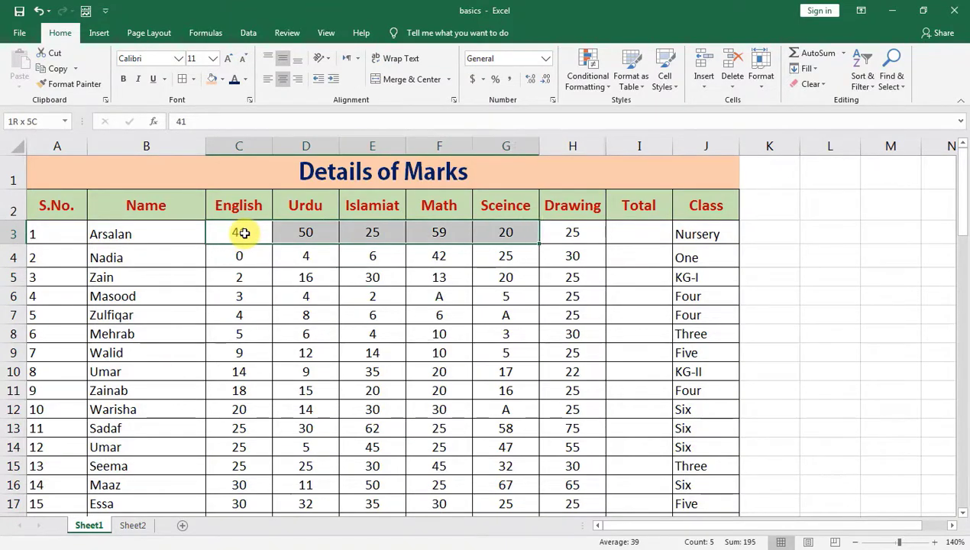
{"action": "key", "text": "shift+Right"}
{"action": "key", "text": "ctrl+shift+Down"}
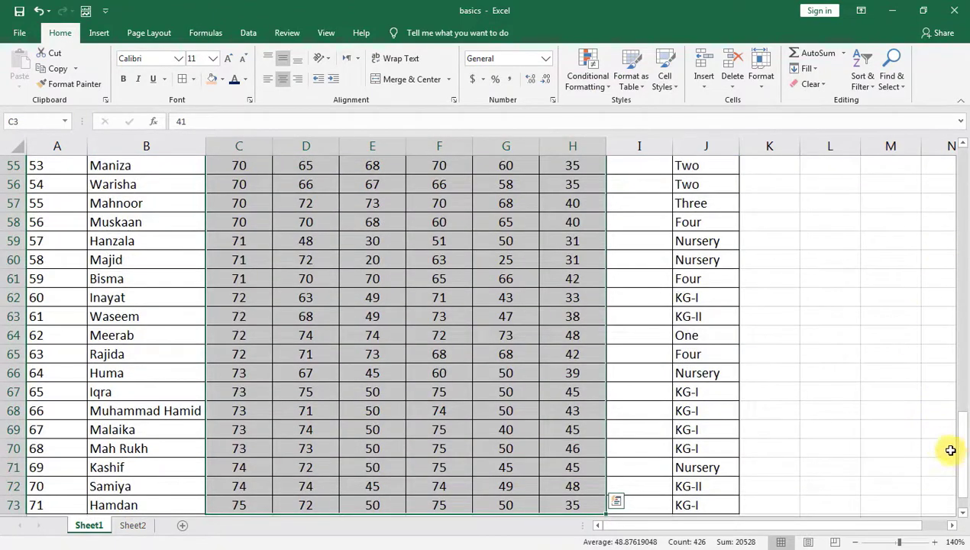
{"action": "left_click_drag", "start_coordinate": [963, 459], "coordinate": [963, 168]}
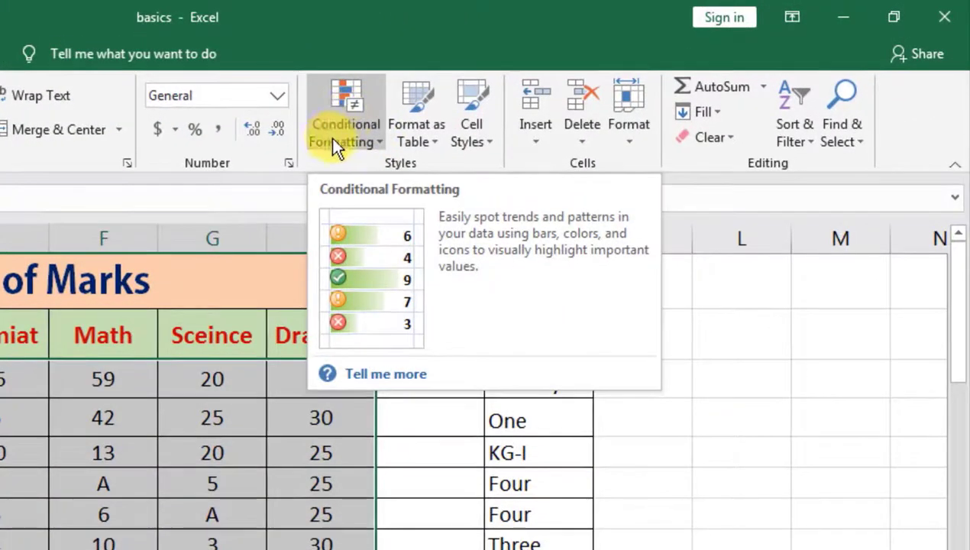
Add a Less Than 25 conditional format with Light Red Fill and Dark Red Text.
{"action": "left_click", "coordinate": [370, 142]}
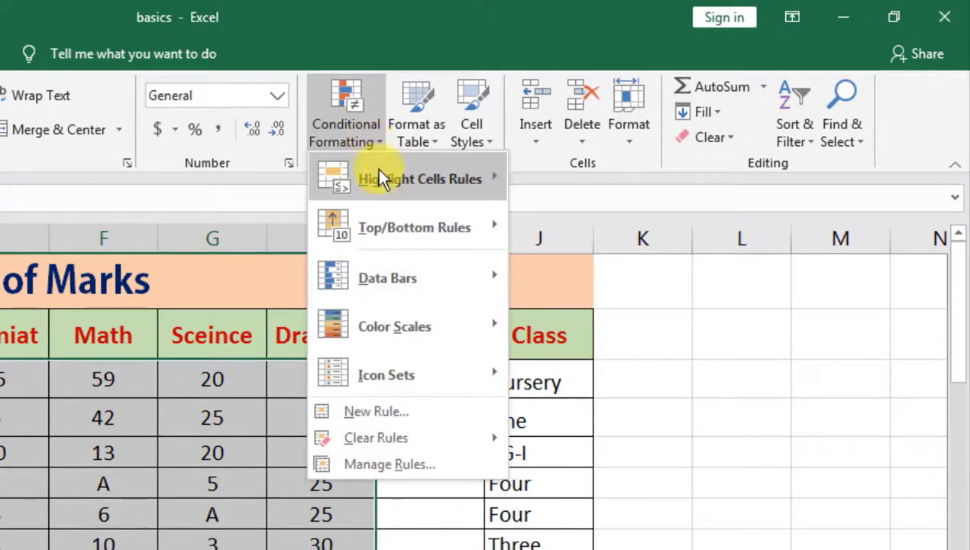
{"action": "mouse_move", "coordinate": [419, 179]}
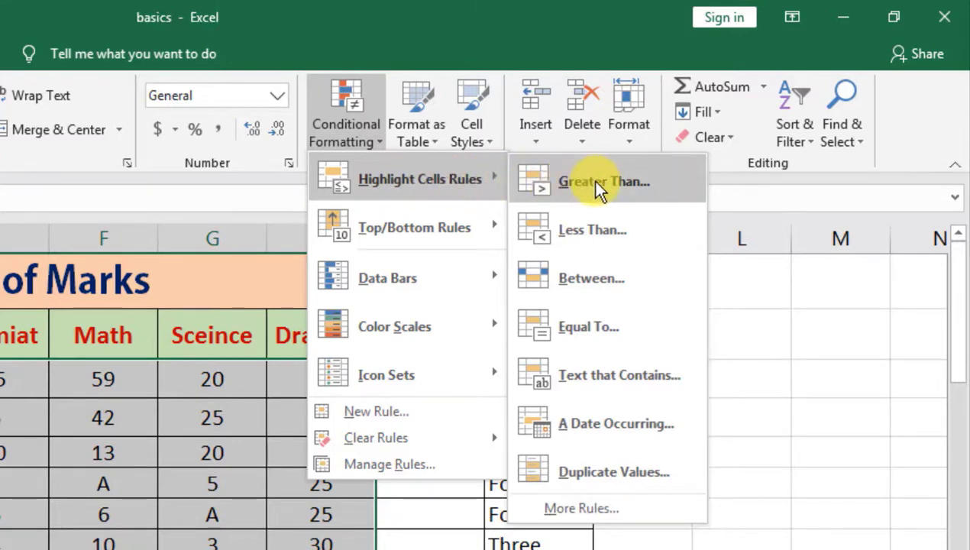
{"action": "left_click", "coordinate": [601, 239]}
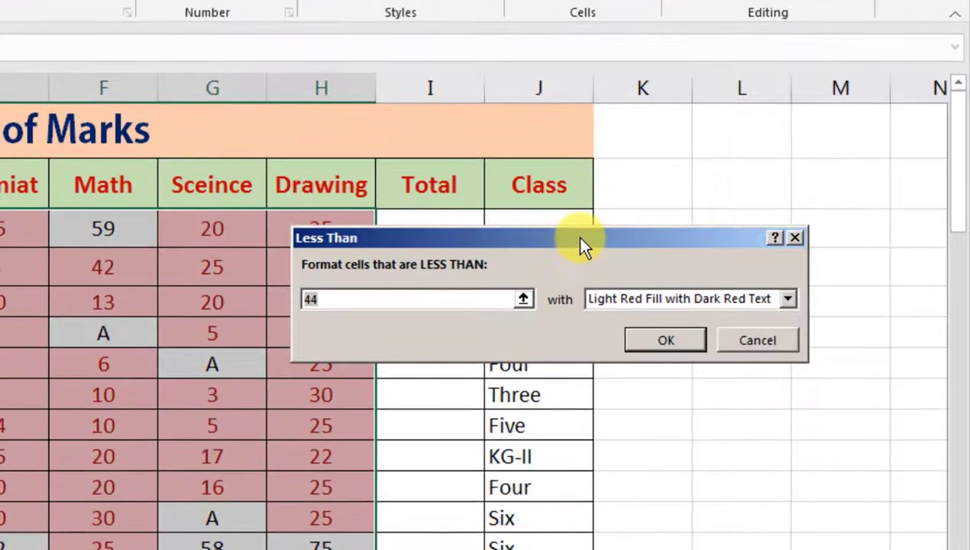
{"action": "mouse_move", "coordinate": [580, 388]}
{"action": "left_mouse_down"}
{"action": "mouse_move", "coordinate": [373, 32]}
{"action": "mouse_move", "coordinate": [0, 0]}
{"action": "left_mouse_up"}
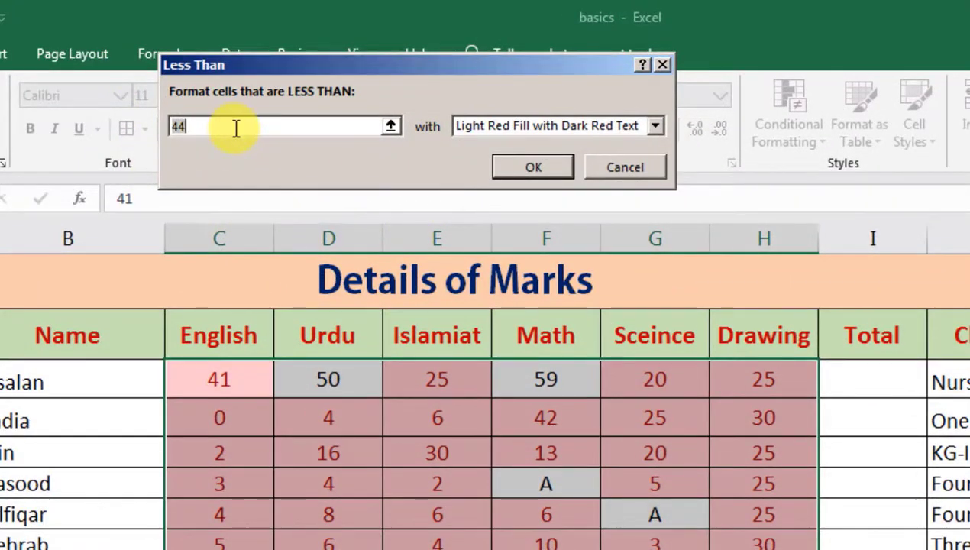
{"action": "type", "text": "25"}
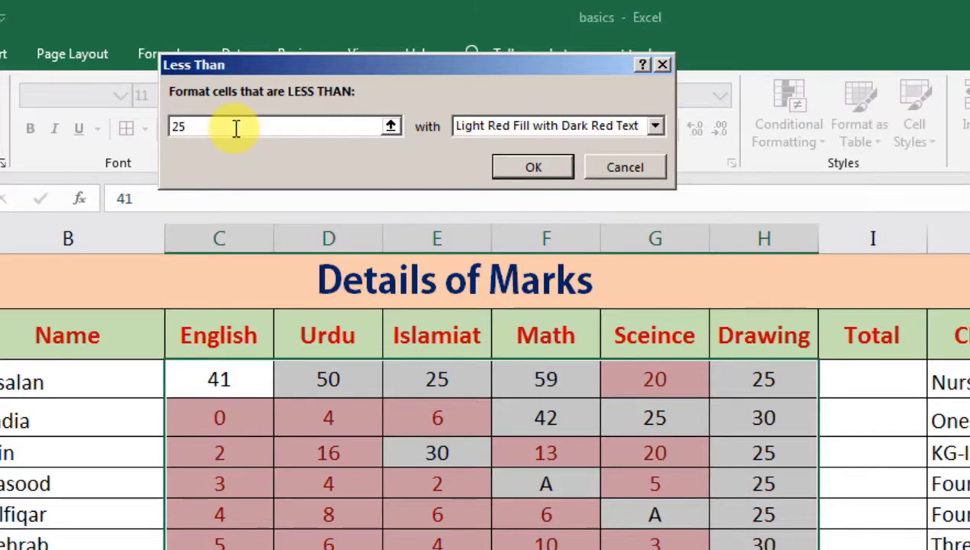
{"action": "left_click", "coordinate": [517, 126]}
{"action": "left_click", "coordinate": [500, 159]}
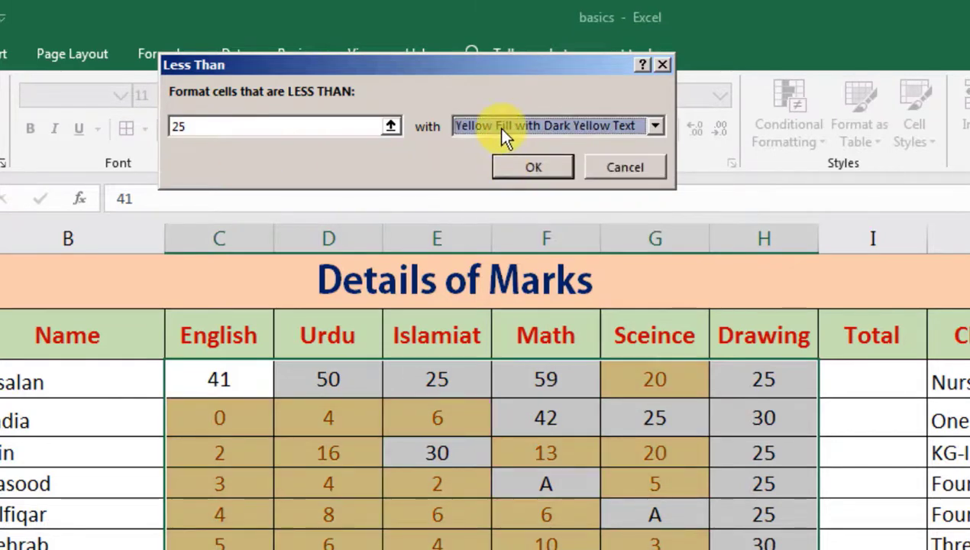
{"action": "left_click", "coordinate": [501, 127]}
{"action": "left_click", "coordinate": [489, 174]}
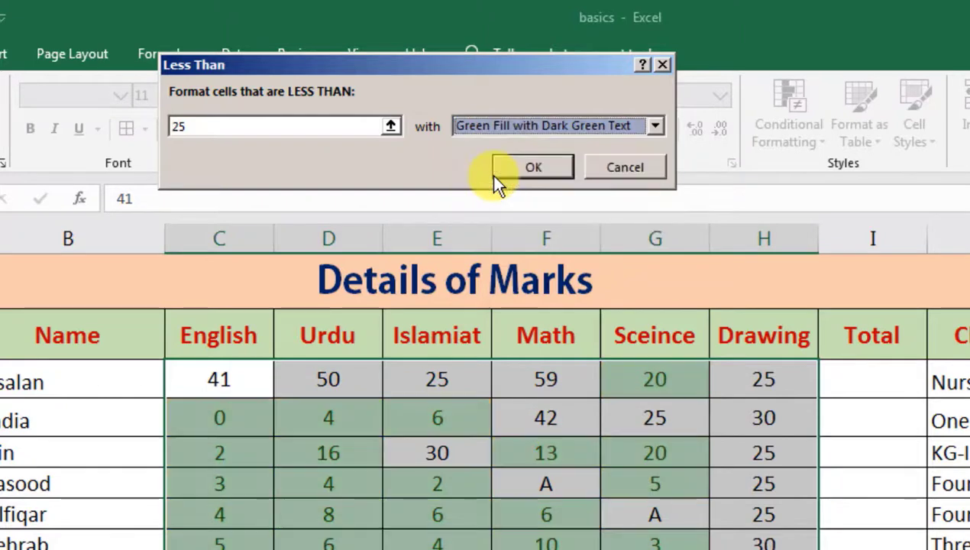
{"action": "left_click", "coordinate": [493, 130]}
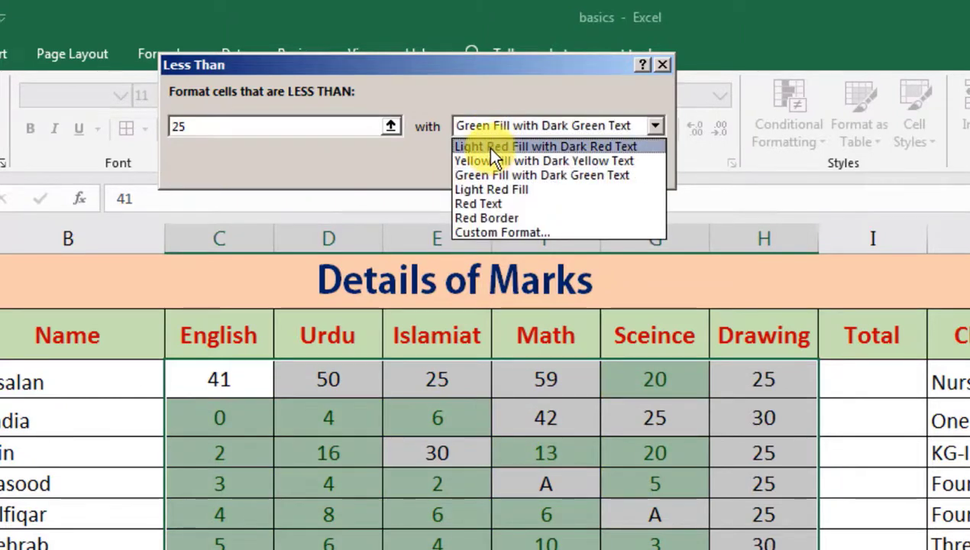
{"action": "left_click", "coordinate": [492, 149]}
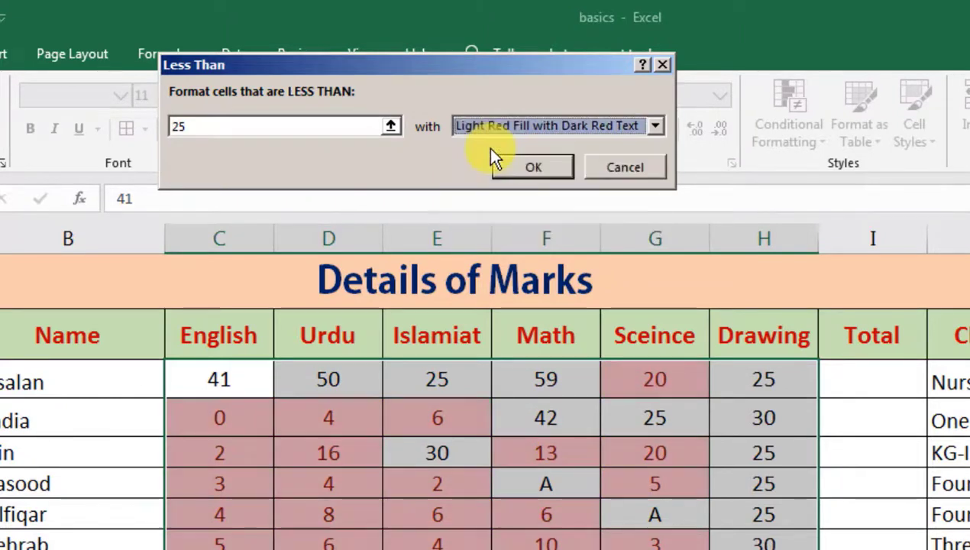
{"action": "left_click", "coordinate": [523, 171]}
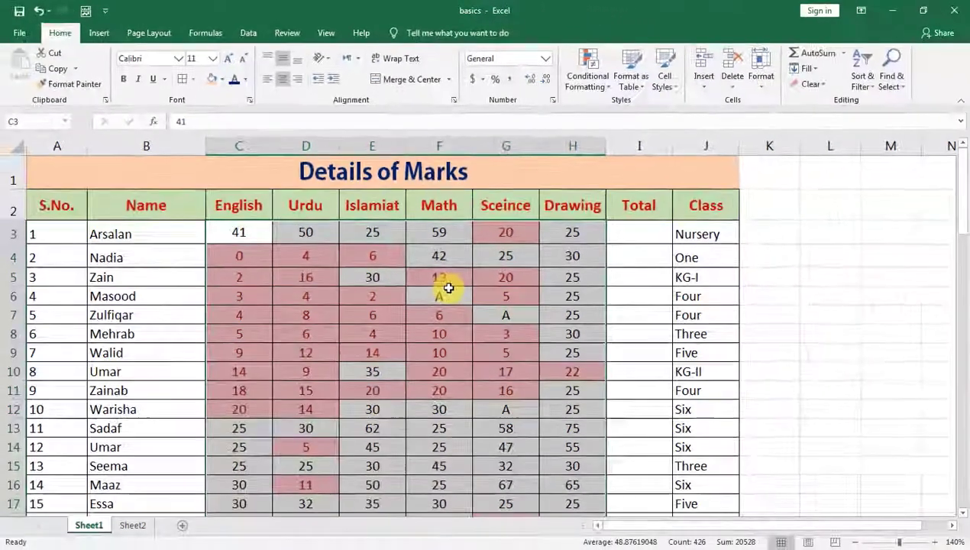
{"action": "left_click", "coordinate": [448, 288]}
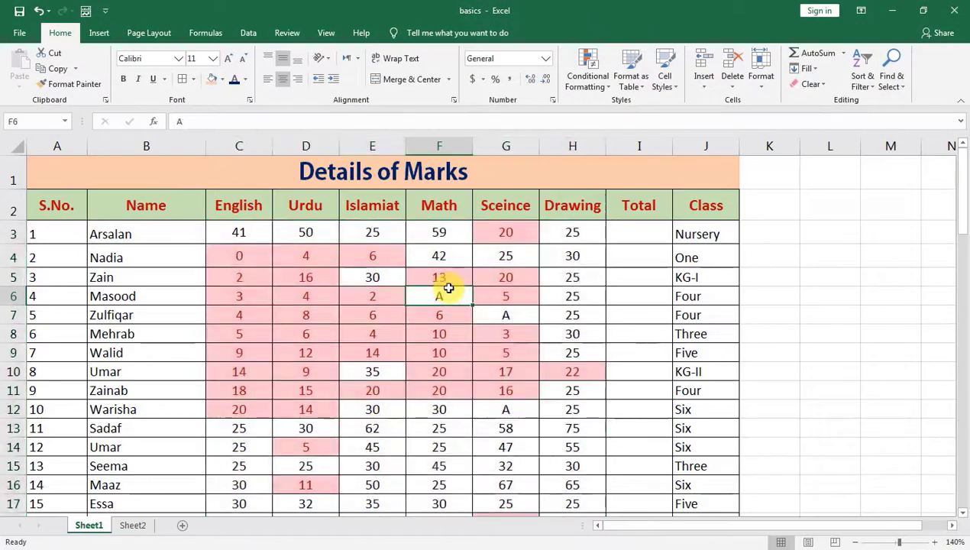
{"action": "scroll", "coordinate": [448, 288], "scroll_direction": "down", "scroll_amount": 3}
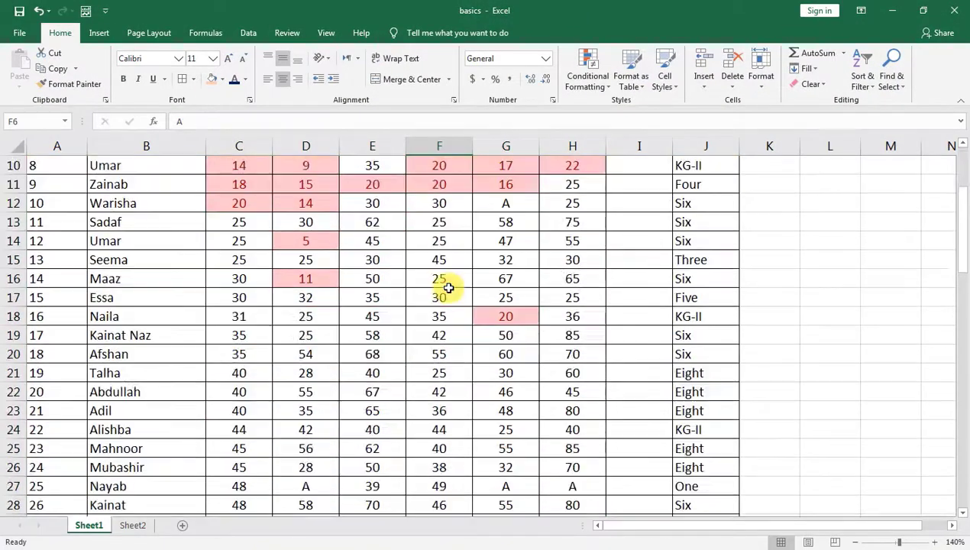
{"action": "scroll", "coordinate": [448, 288], "scroll_direction": "up", "scroll_amount": 3}
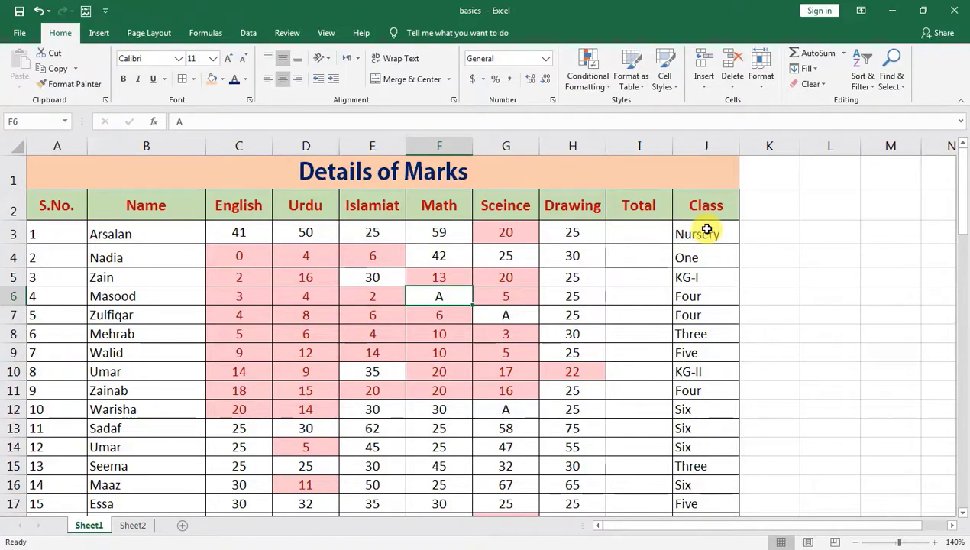
{"action": "left_click", "coordinate": [707, 230]}
{"action": "scroll", "coordinate": [703, 303], "scroll_direction": "down", "scroll_amount": 2}
{"action": "scroll", "coordinate": [703, 306], "scroll_direction": "down", "scroll_amount": 3}
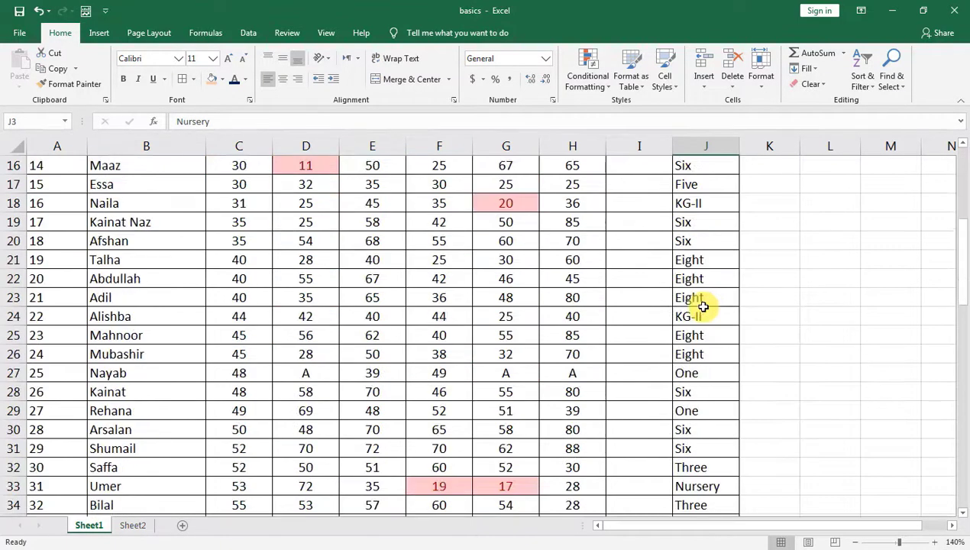
{"action": "scroll", "coordinate": [702, 306], "scroll_direction": "down", "scroll_amount": 4}
{"action": "scroll", "coordinate": [702, 306], "scroll_direction": "down", "scroll_amount": 4}
{"action": "scroll", "coordinate": [703, 306], "scroll_direction": "down", "scroll_amount": 6}
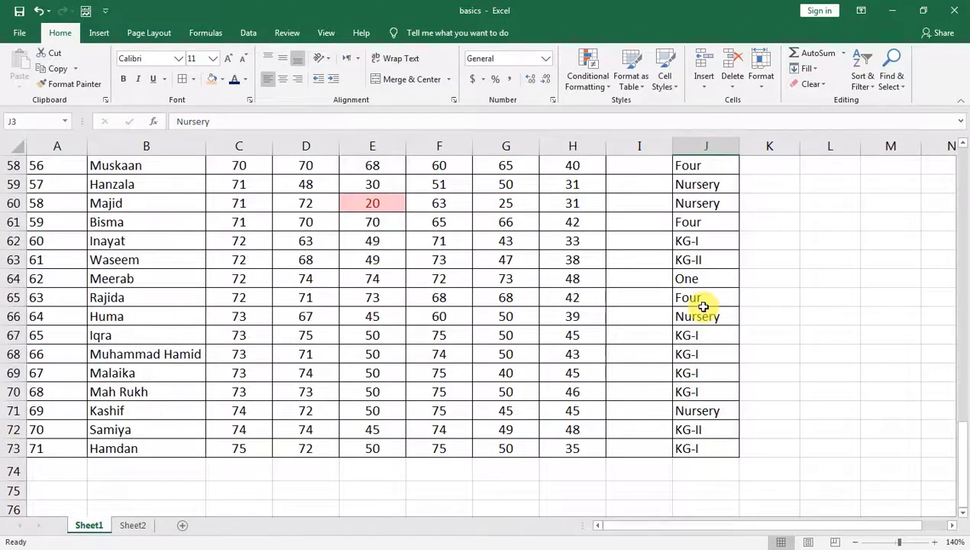
{"action": "scroll", "coordinate": [703, 347], "scroll_direction": "up", "scroll_amount": 5}
{"action": "scroll", "coordinate": [703, 346], "scroll_direction": "up", "scroll_amount": 6}
{"action": "scroll", "coordinate": [703, 347], "scroll_direction": "up", "scroll_amount": 6}
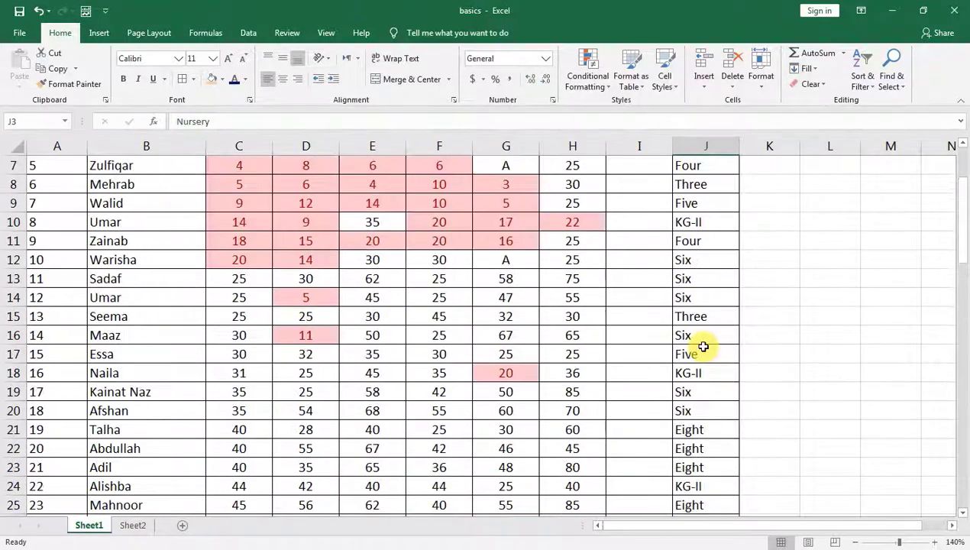
{"action": "scroll", "coordinate": [703, 347], "scroll_direction": "up", "scroll_amount": 2}
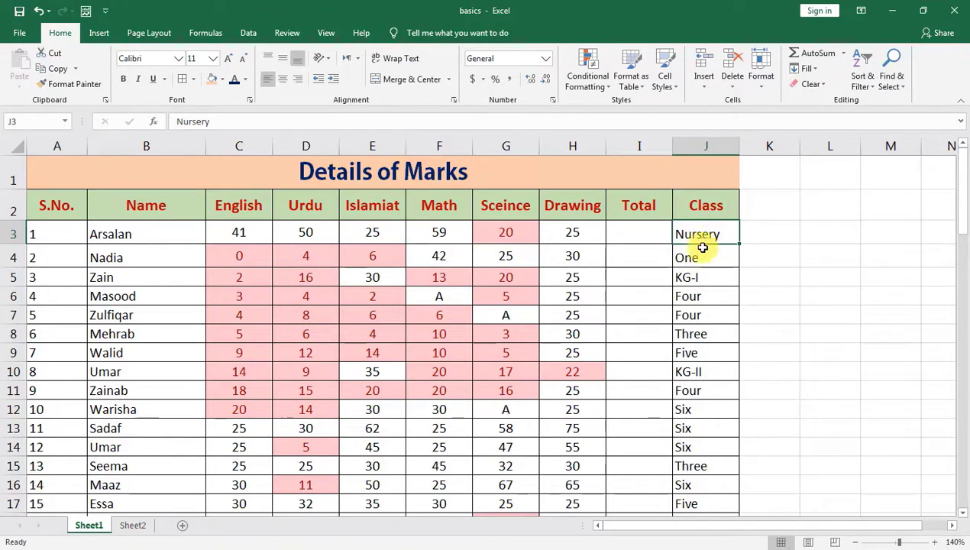
{"action": "left_click", "coordinate": [702, 260]}
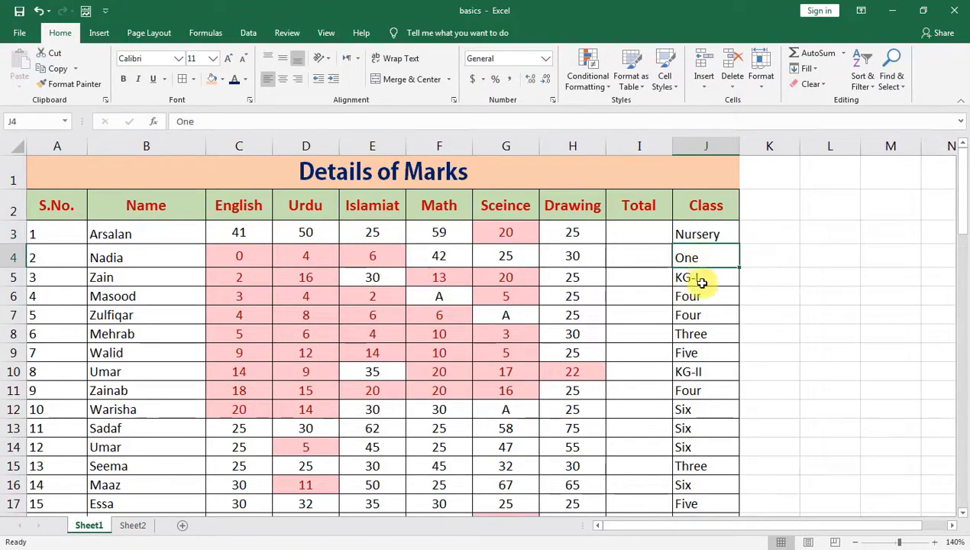
{"action": "left_click", "coordinate": [698, 313]}
{"action": "scroll", "coordinate": [692, 405], "scroll_direction": "down", "scroll_amount": 4}
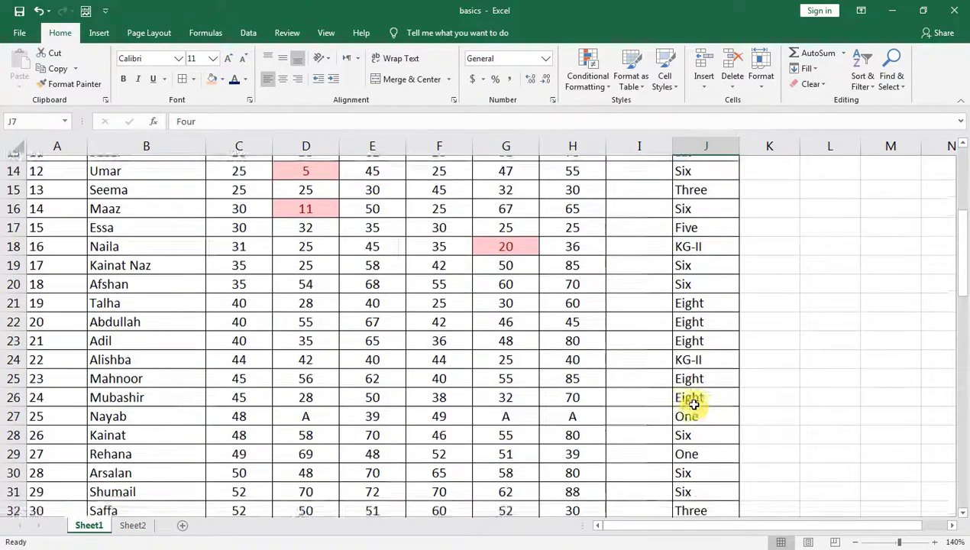
{"action": "scroll", "coordinate": [692, 404], "scroll_direction": "down", "scroll_amount": 3}
{"action": "left_click", "coordinate": [699, 374]}
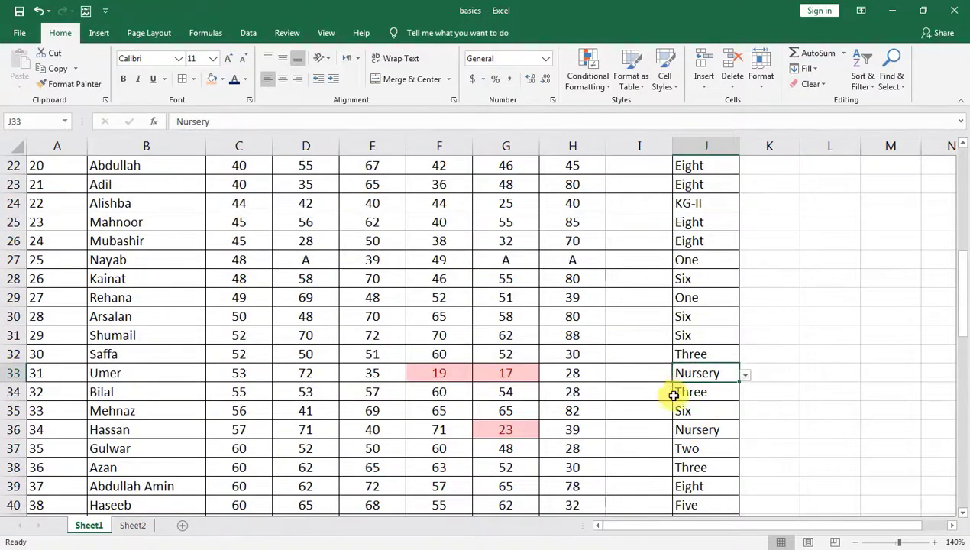
{"action": "left_click", "coordinate": [713, 432]}
{"action": "scroll", "coordinate": [706, 477], "scroll_direction": "down", "scroll_amount": 2}
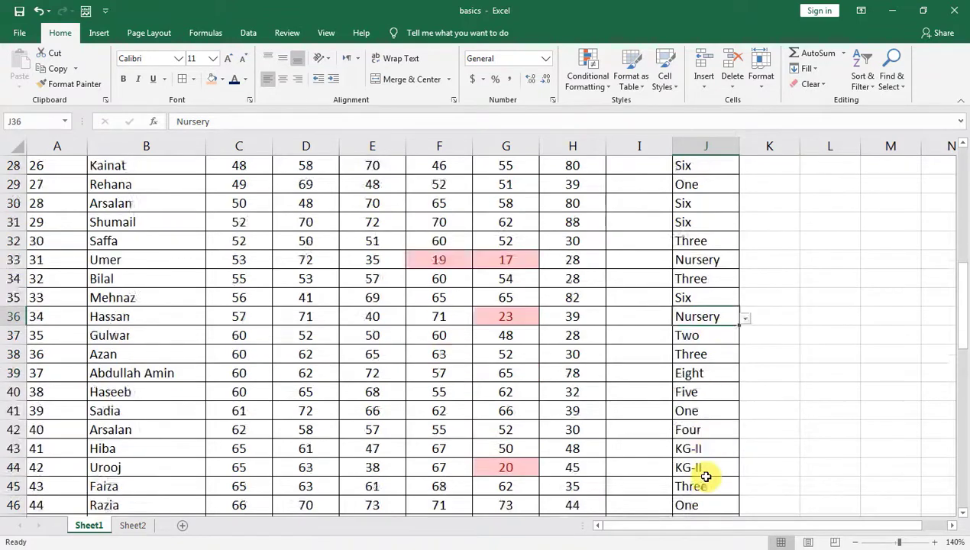
{"action": "scroll", "coordinate": [705, 476], "scroll_direction": "down", "scroll_amount": 2}
{"action": "scroll", "coordinate": [706, 476], "scroll_direction": "up", "scroll_amount": 11}
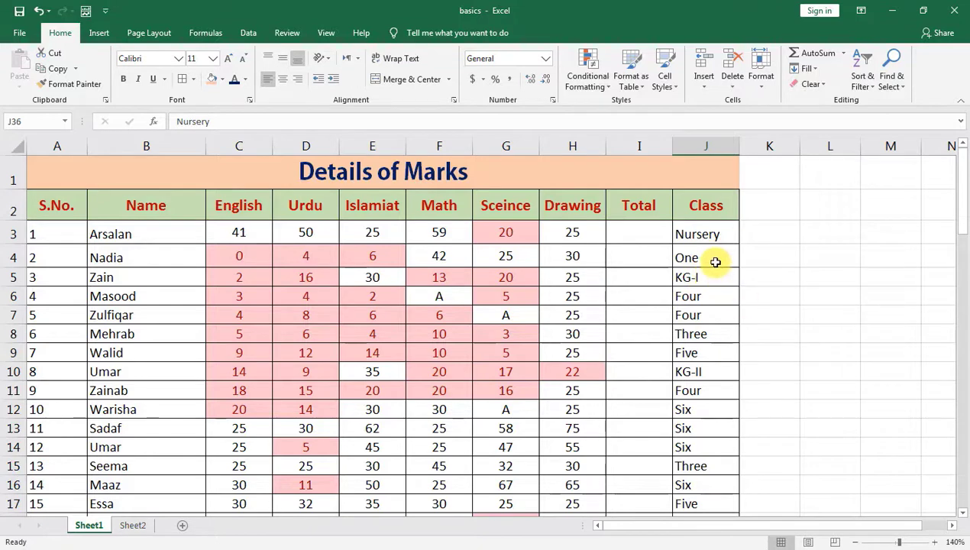
Sort the rows A to Z on the Class column and scroll through the sorted list.
{"action": "left_click", "coordinate": [714, 262]}
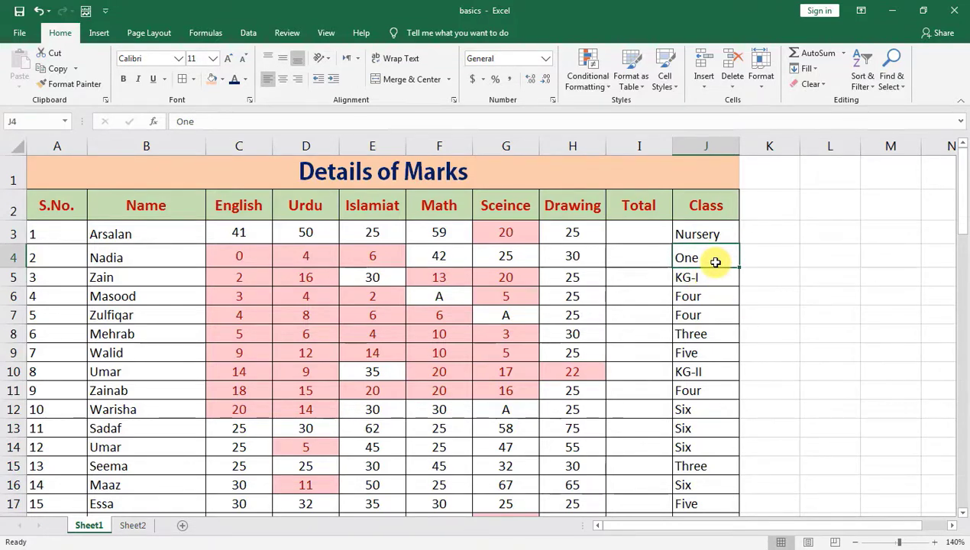
{"action": "right_click", "coordinate": [715, 262]}
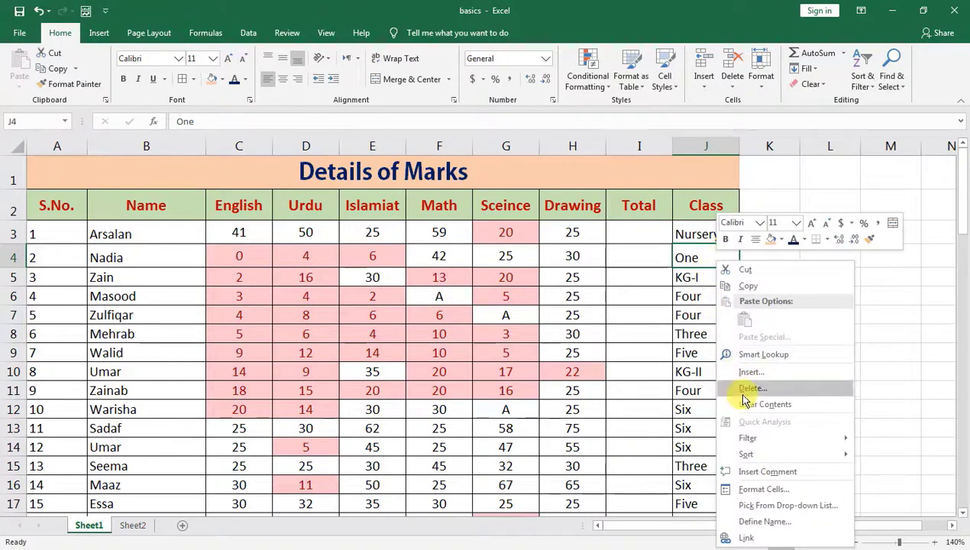
{"action": "mouse_move", "coordinate": [746, 454]}
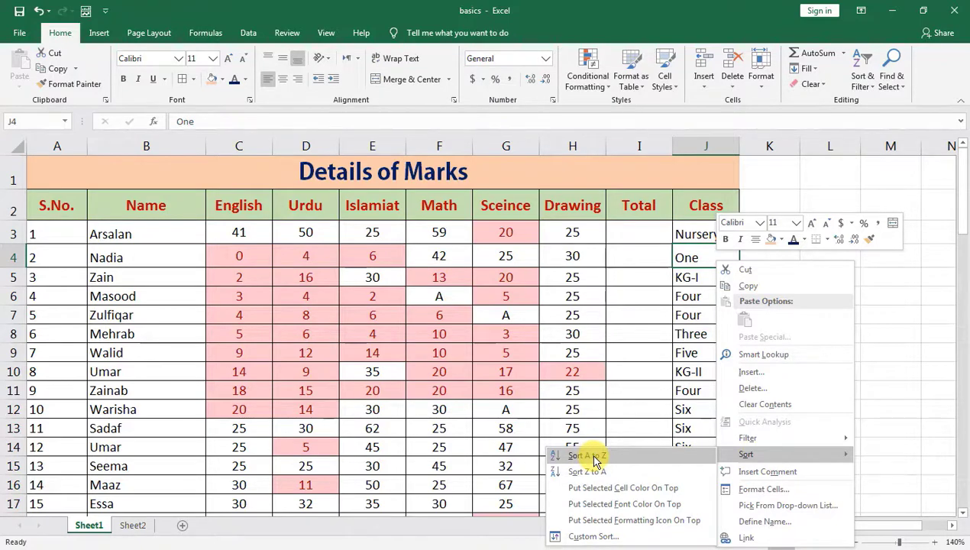
{"action": "left_click", "coordinate": [594, 457]}
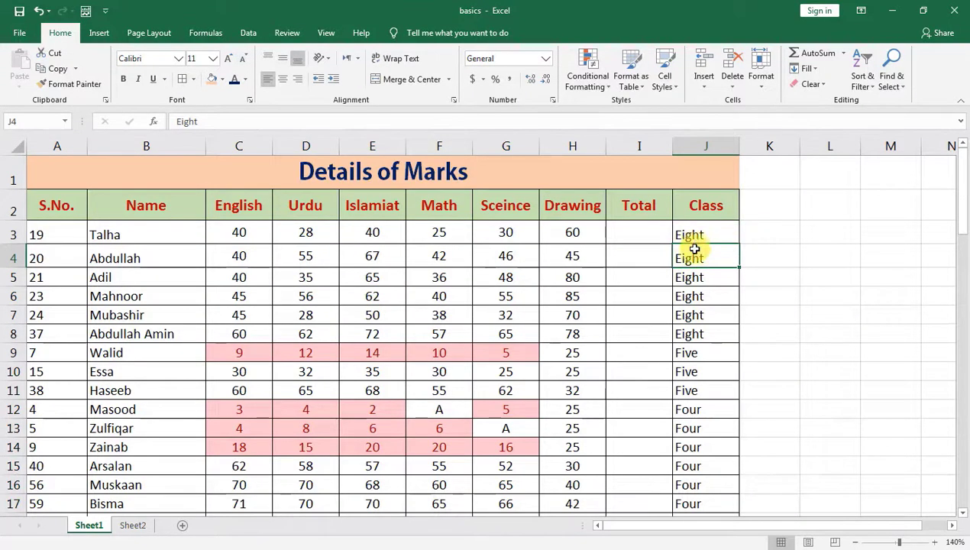
{"action": "scroll", "coordinate": [705, 412], "scroll_direction": "down", "scroll_amount": 1}
{"action": "scroll", "coordinate": [706, 412], "scroll_direction": "down", "scroll_amount": 5}
{"action": "scroll", "coordinate": [706, 412], "scroll_direction": "down", "scroll_amount": 5}
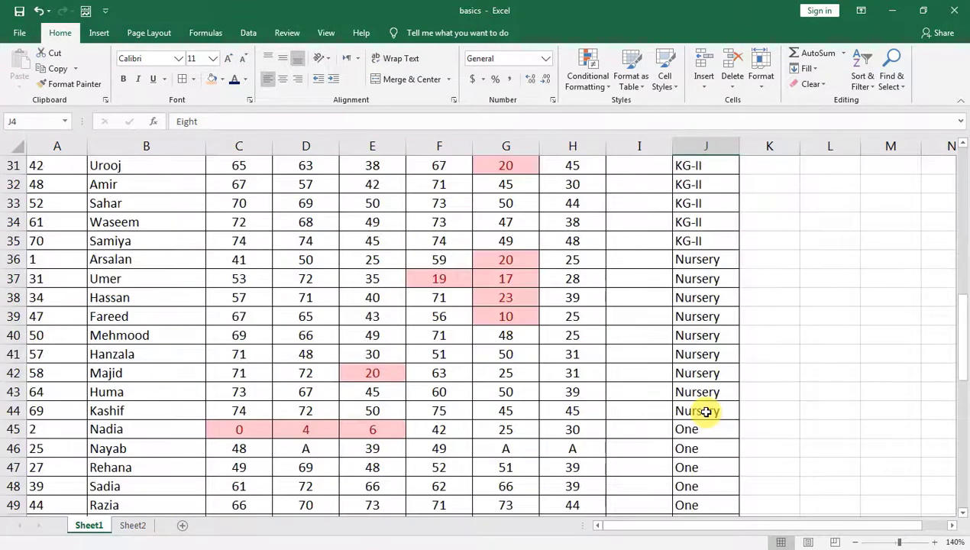
{"action": "scroll", "coordinate": [705, 413], "scroll_direction": "down", "scroll_amount": 5}
{"action": "scroll", "coordinate": [705, 412], "scroll_direction": "down", "scroll_amount": 4}
{"action": "scroll", "coordinate": [705, 412], "scroll_direction": "down", "scroll_amount": 1}
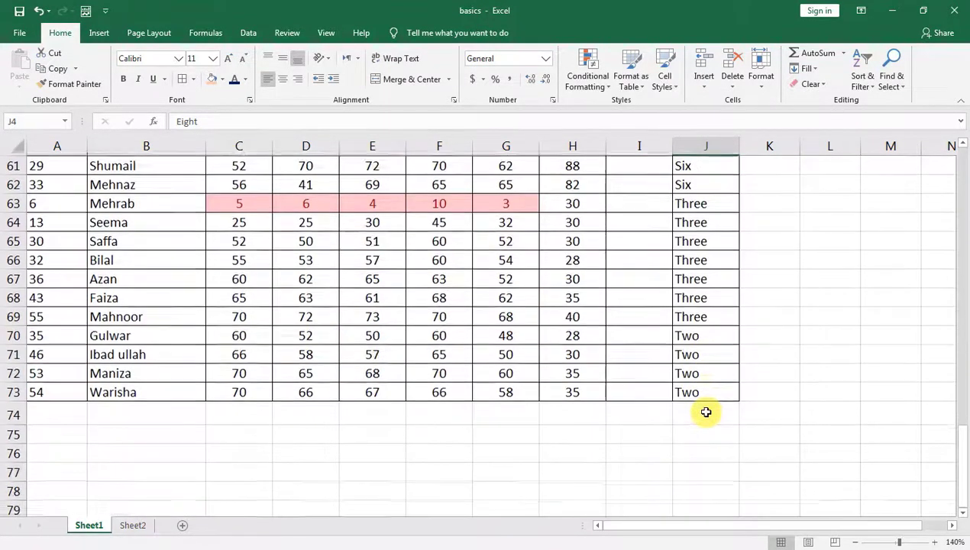
{"action": "scroll", "coordinate": [705, 412], "scroll_direction": "up", "scroll_amount": 6}
{"action": "scroll", "coordinate": [705, 412], "scroll_direction": "up", "scroll_amount": 6}
{"action": "scroll", "coordinate": [706, 412], "scroll_direction": "up", "scroll_amount": 5}
{"action": "scroll", "coordinate": [706, 413], "scroll_direction": "up", "scroll_amount": 3}
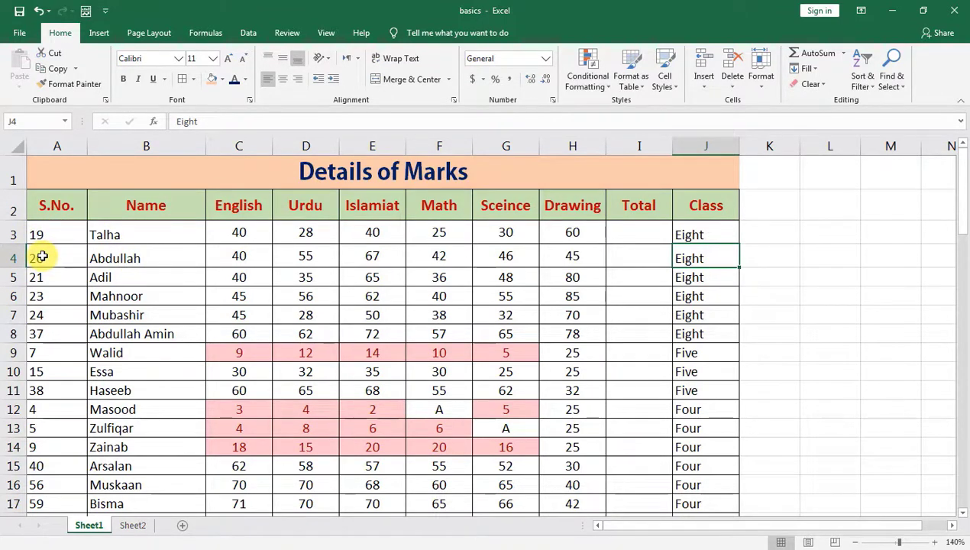
Sort the S.No. column Smallest to Largest to restore the original row order.
{"action": "right_click", "coordinate": [42, 257]}
{"action": "mouse_move", "coordinate": [74, 449]}
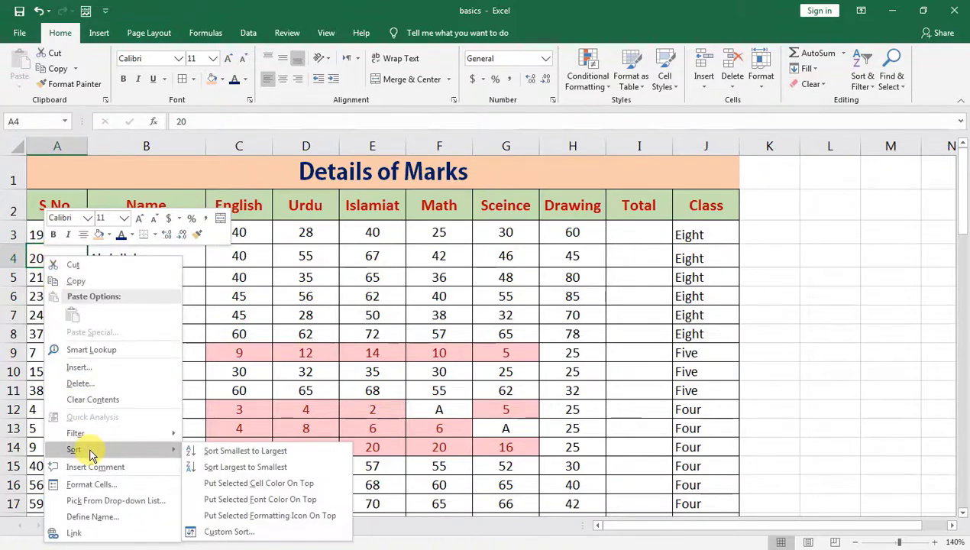
{"action": "left_click", "coordinate": [237, 452]}
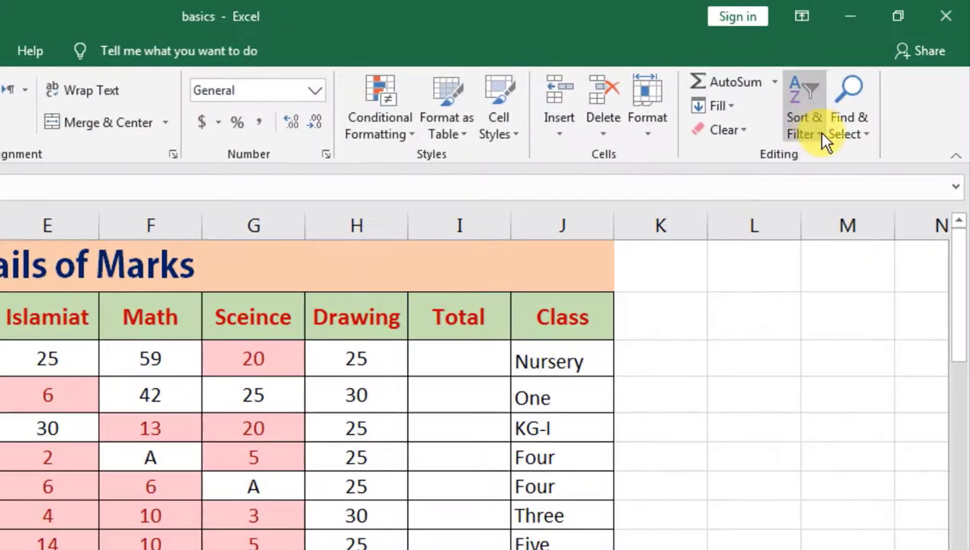
{"action": "left_click", "coordinate": [821, 134]}
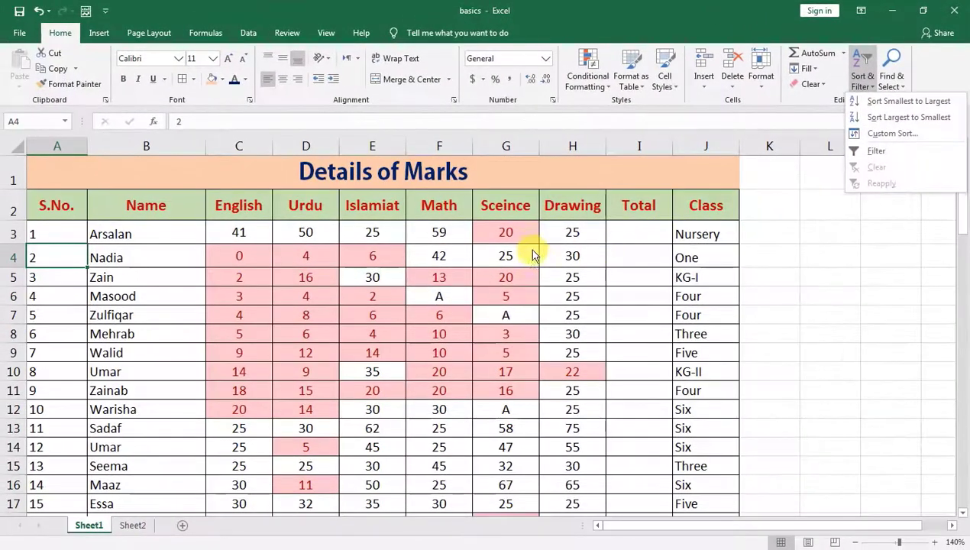
{"action": "right_click", "coordinate": [531, 243]}
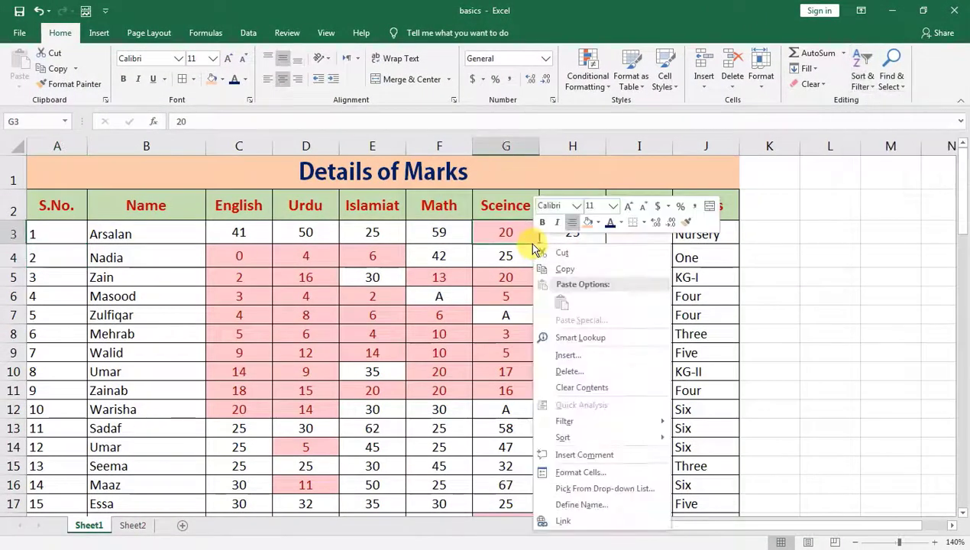
Select the header row A2:J2 and apply Filter from Sort & Filter.
{"action": "key", "text": "Escape"}
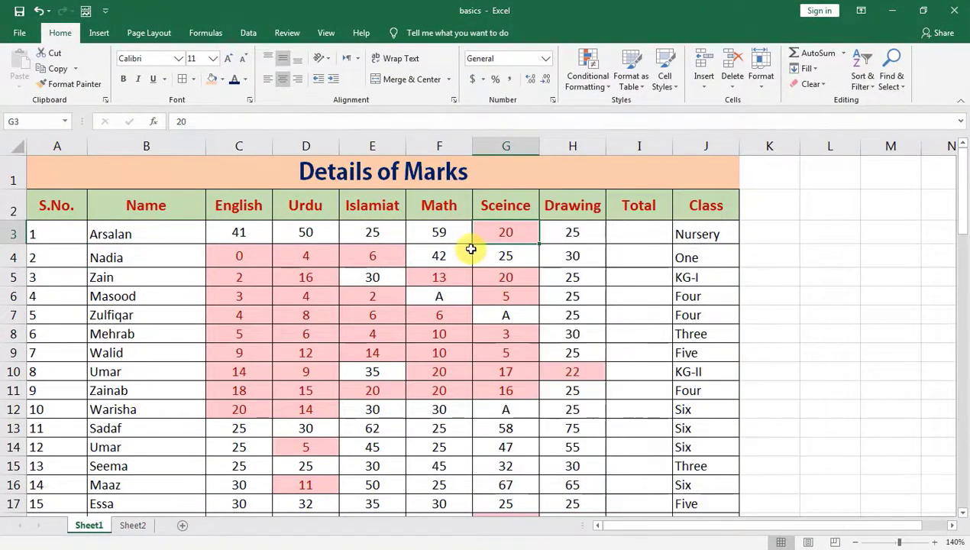
{"action": "left_click", "coordinate": [491, 211]}
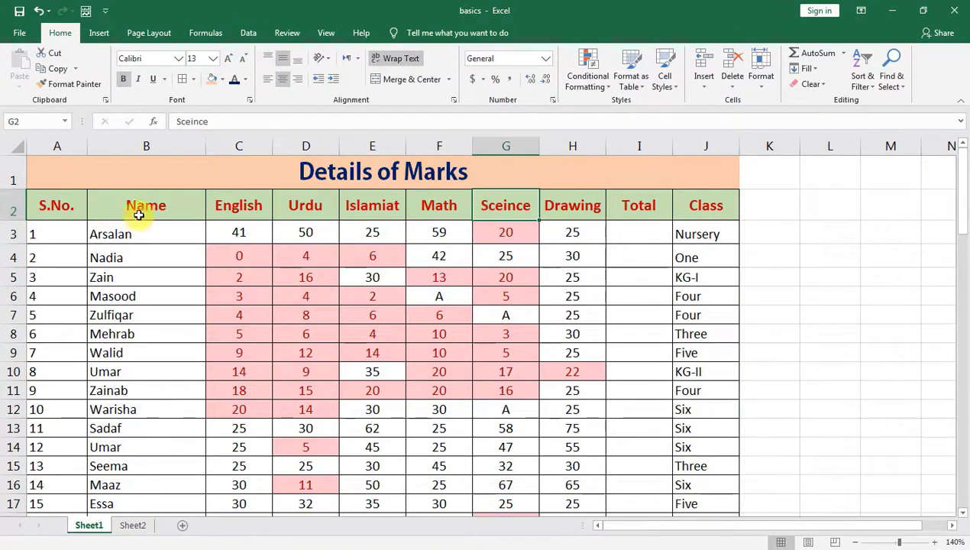
{"action": "left_click", "coordinate": [51, 206]}
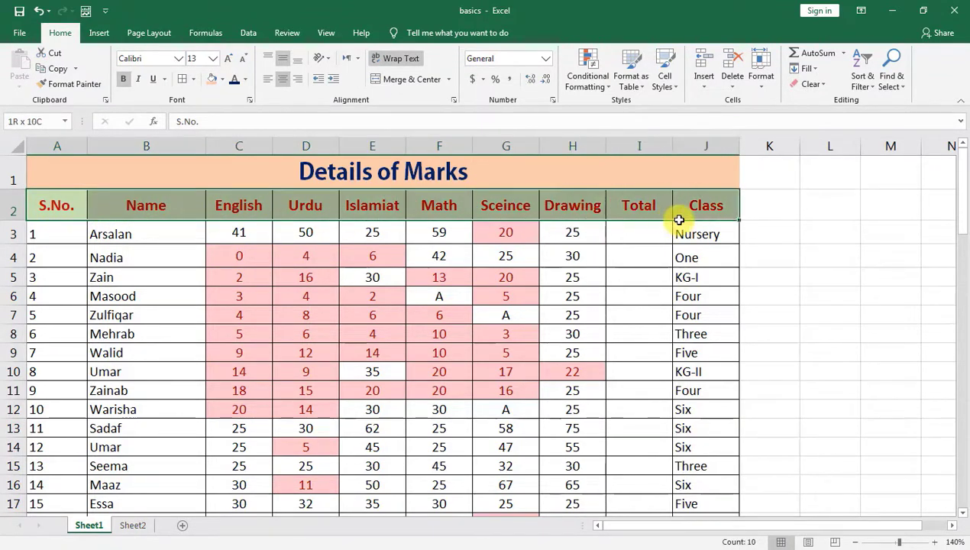
{"action": "left_click_drag", "start_coordinate": [64, 206], "coordinate": [677, 216]}
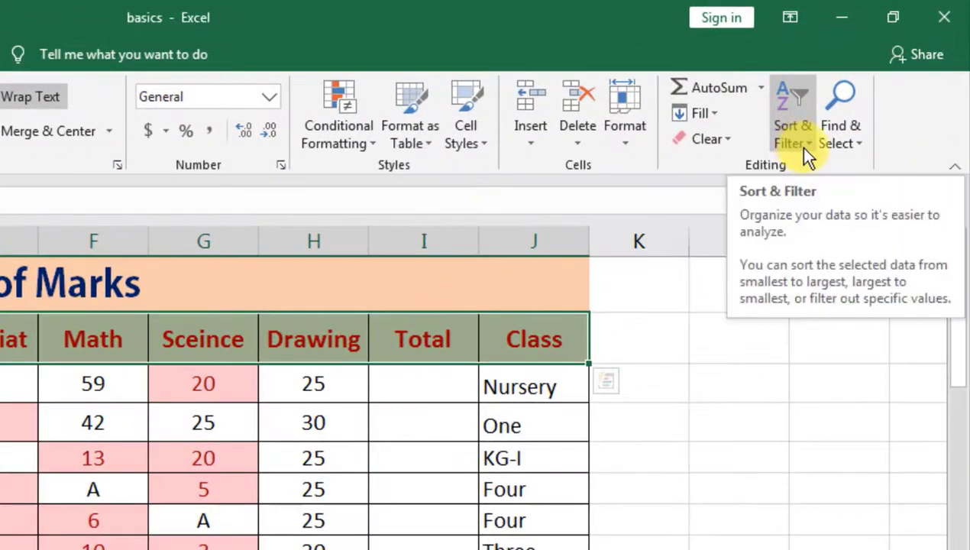
{"action": "left_click", "coordinate": [804, 144]}
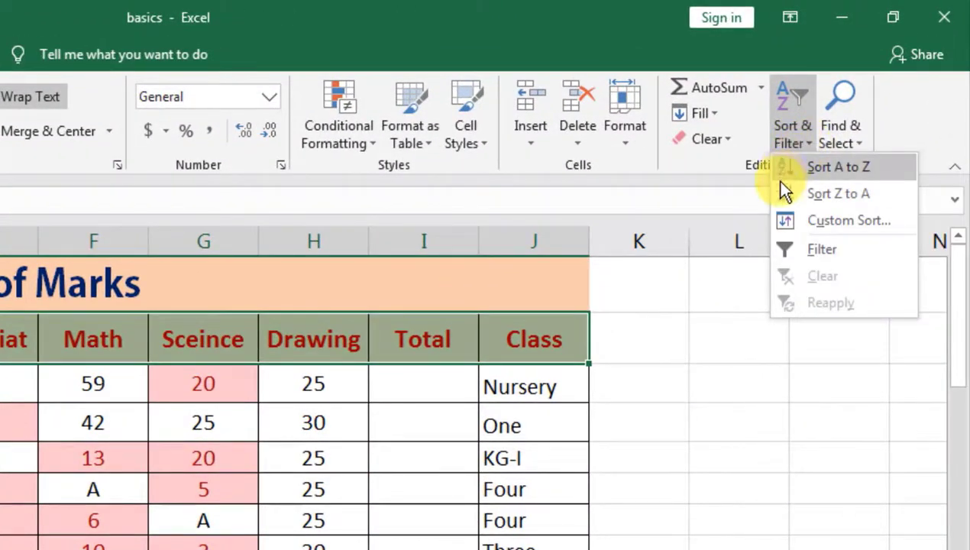
{"action": "left_click", "coordinate": [835, 251]}
{"action": "left_click", "coordinate": [317, 488]}
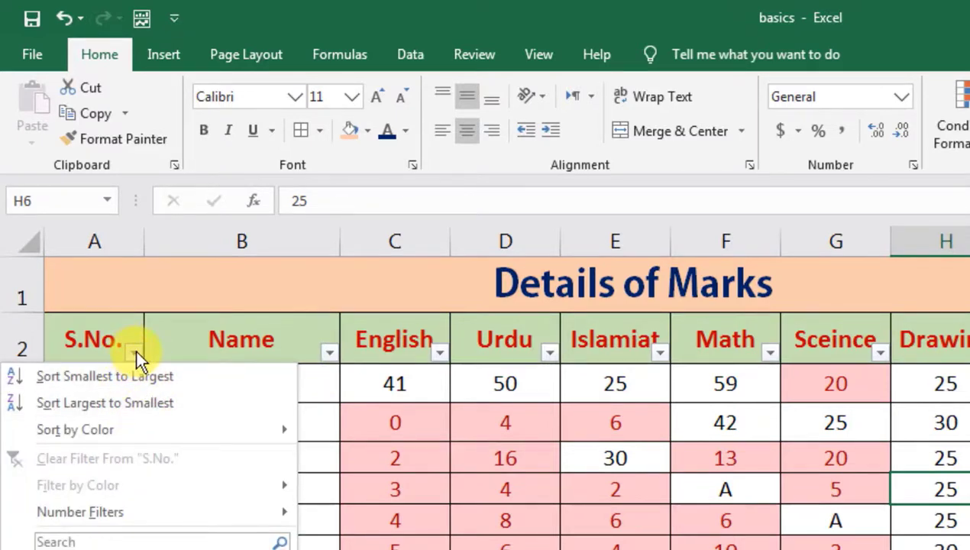
{"action": "left_click", "coordinate": [366, 386]}
{"action": "left_click", "coordinate": [329, 352]}
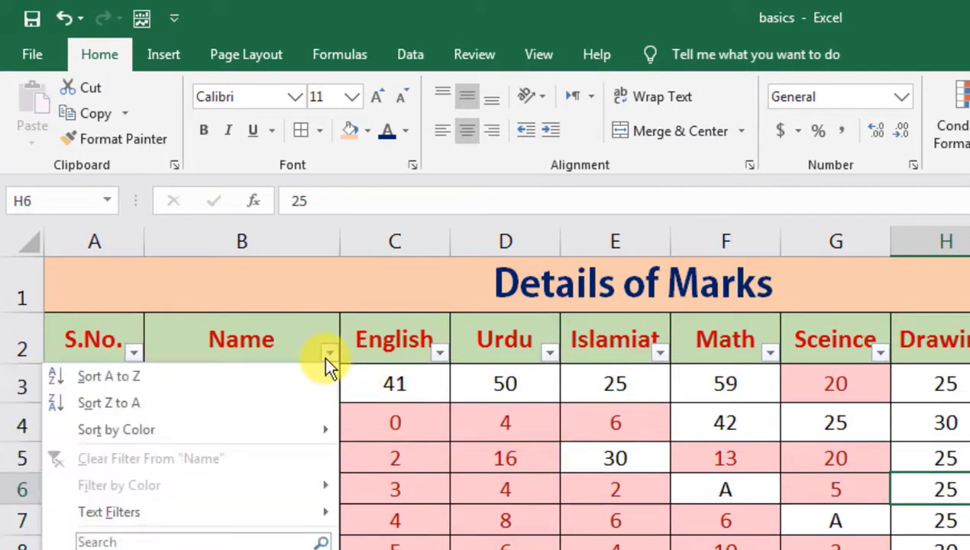
{"action": "left_click", "coordinate": [229, 350]}
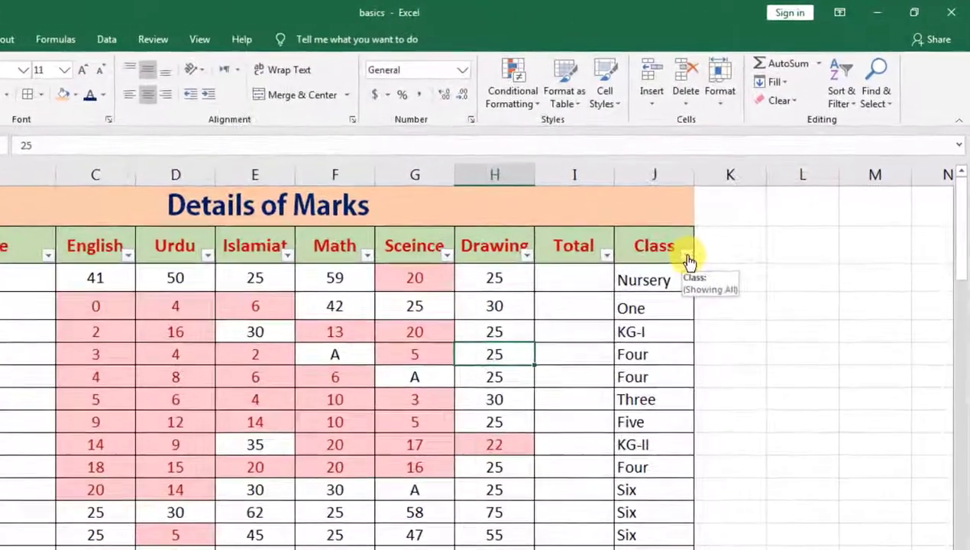
{"action": "left_click", "coordinate": [733, 219]}
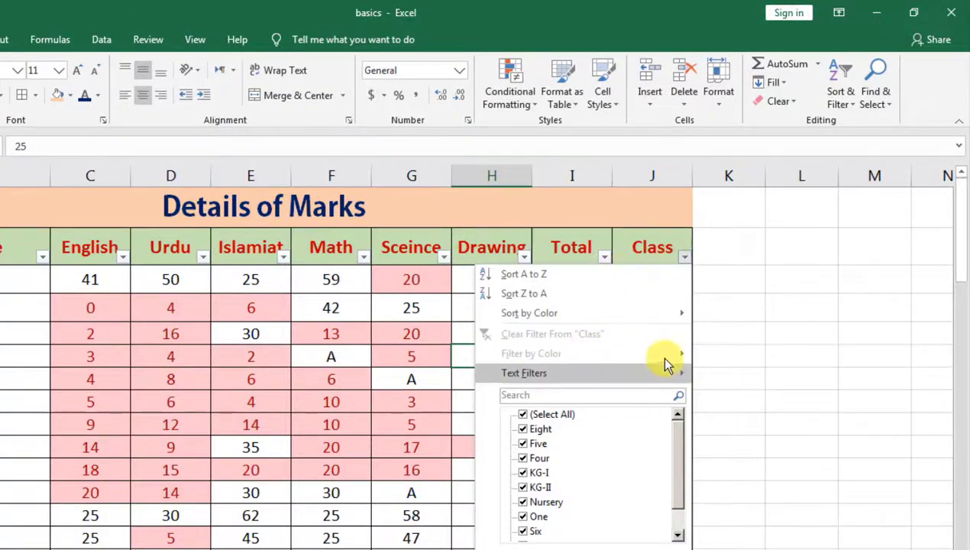
{"action": "left_click", "coordinate": [534, 275]}
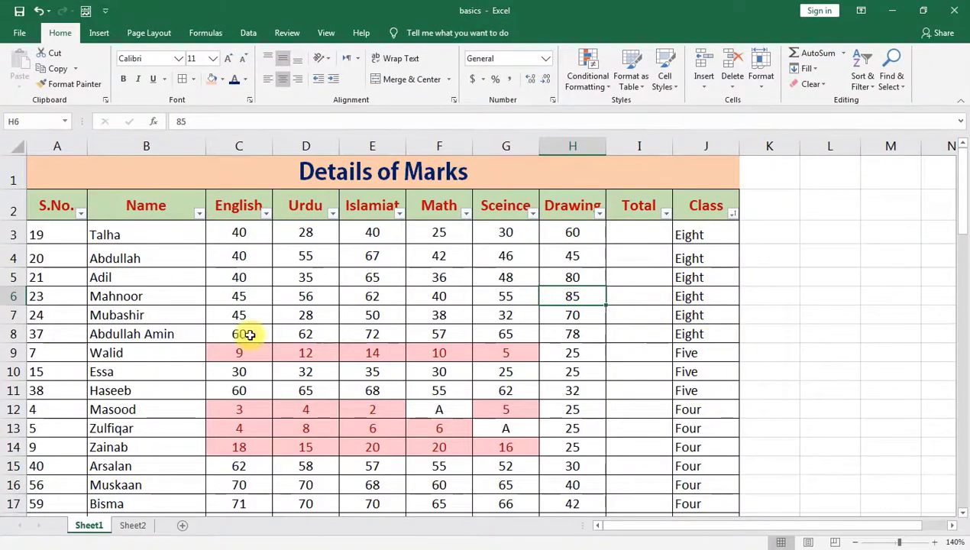
{"action": "left_click", "coordinate": [81, 215]}
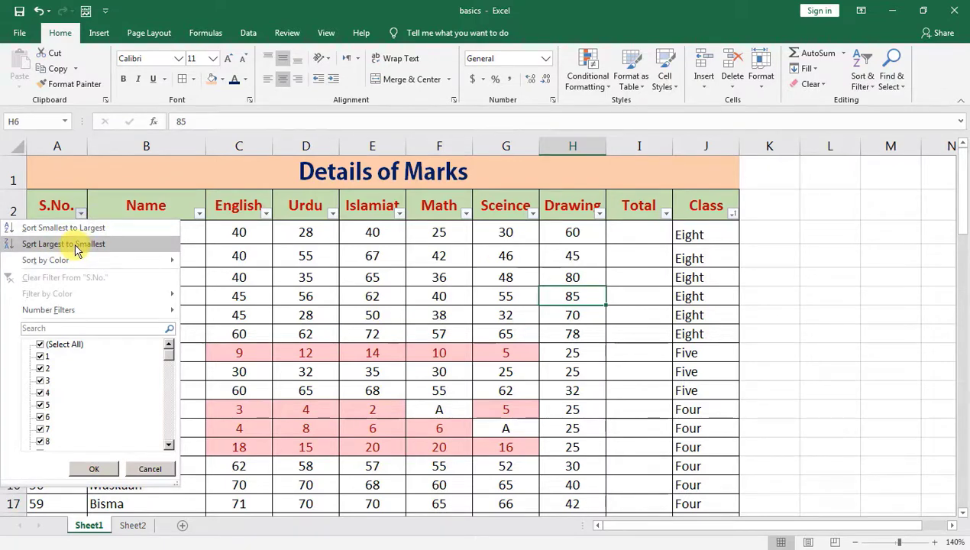
{"action": "left_click", "coordinate": [74, 243]}
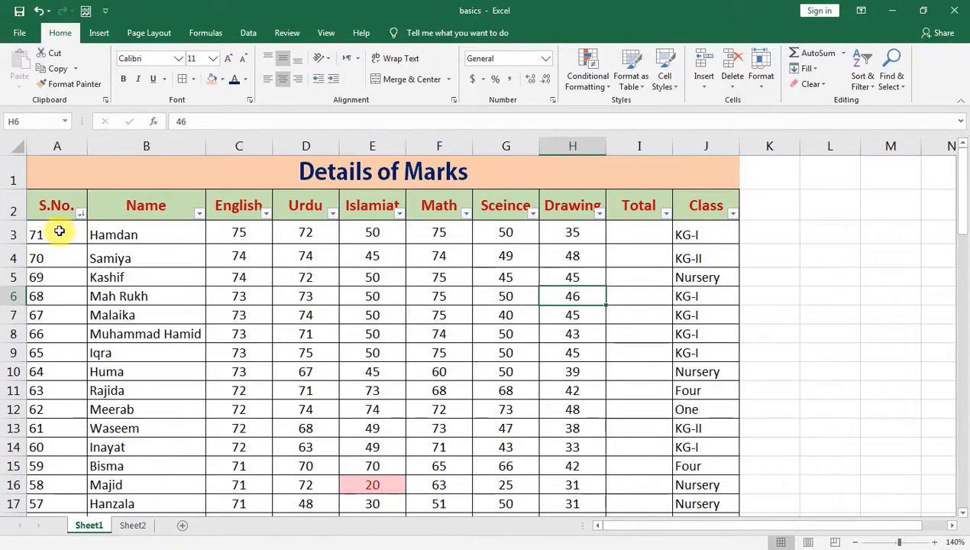
{"action": "scroll", "coordinate": [84, 309], "scroll_direction": "down", "scroll_amount": 5}
{"action": "scroll", "coordinate": [84, 309], "scroll_direction": "up", "scroll_amount": 5}
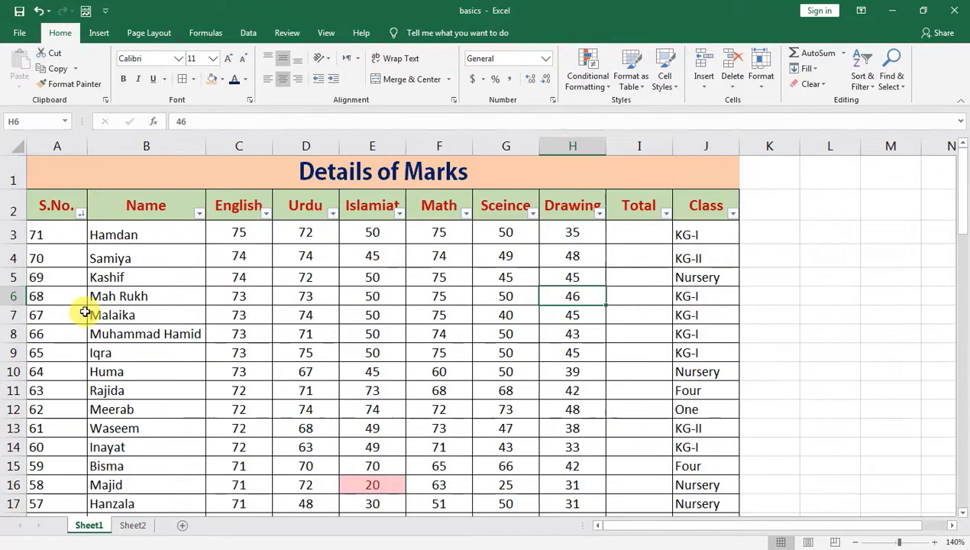
{"action": "left_click", "coordinate": [80, 213]}
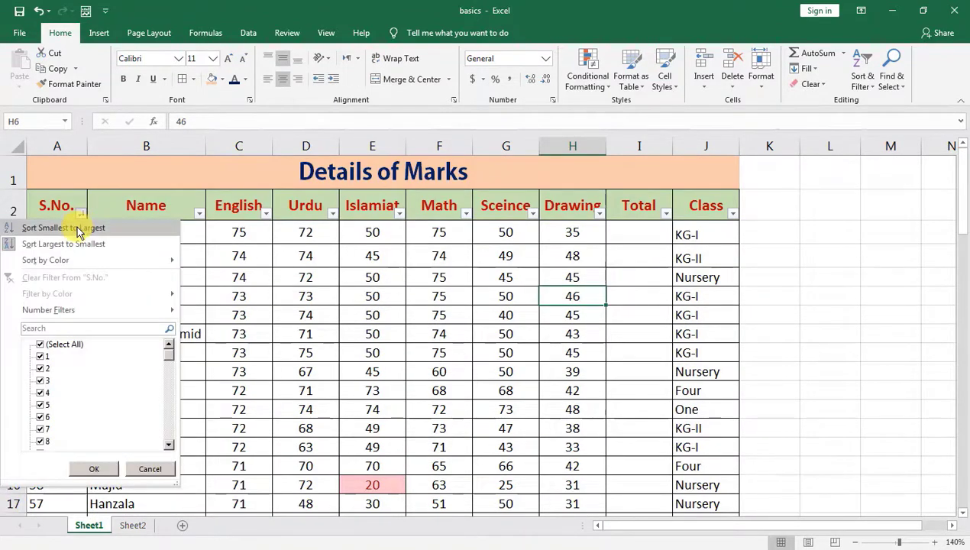
{"action": "left_click", "coordinate": [80, 232]}
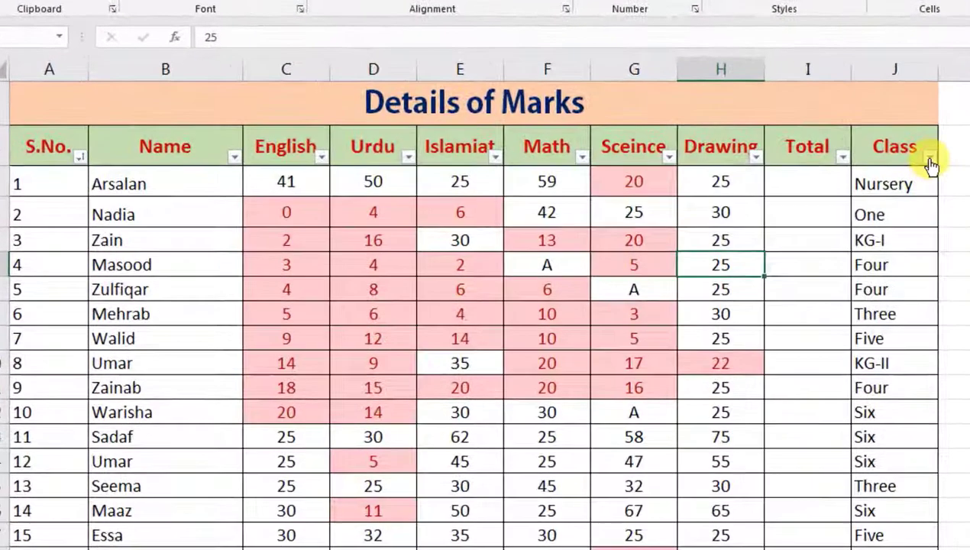
Filter the Class column to Nursery only, then to Eight only.
{"action": "left_click", "coordinate": [732, 214]}
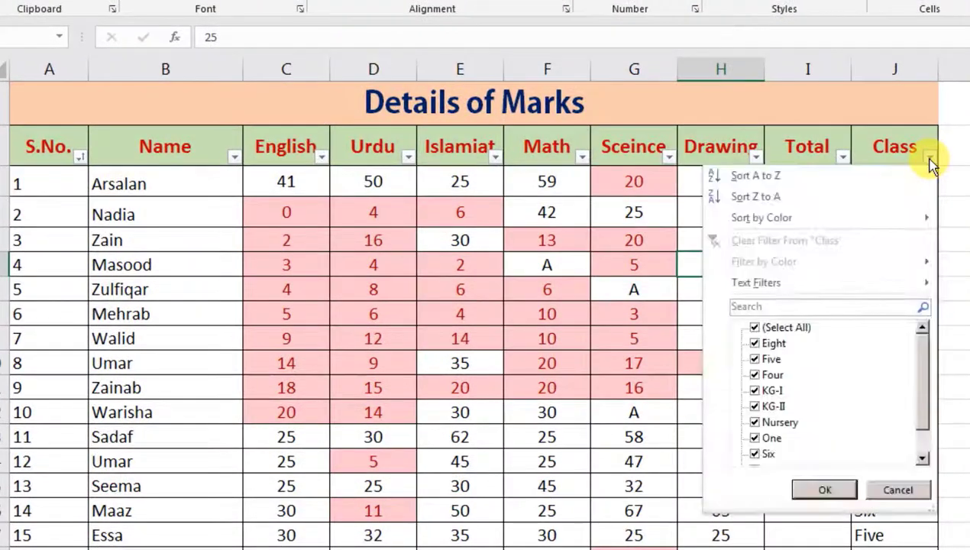
{"action": "left_click", "coordinate": [754, 328]}
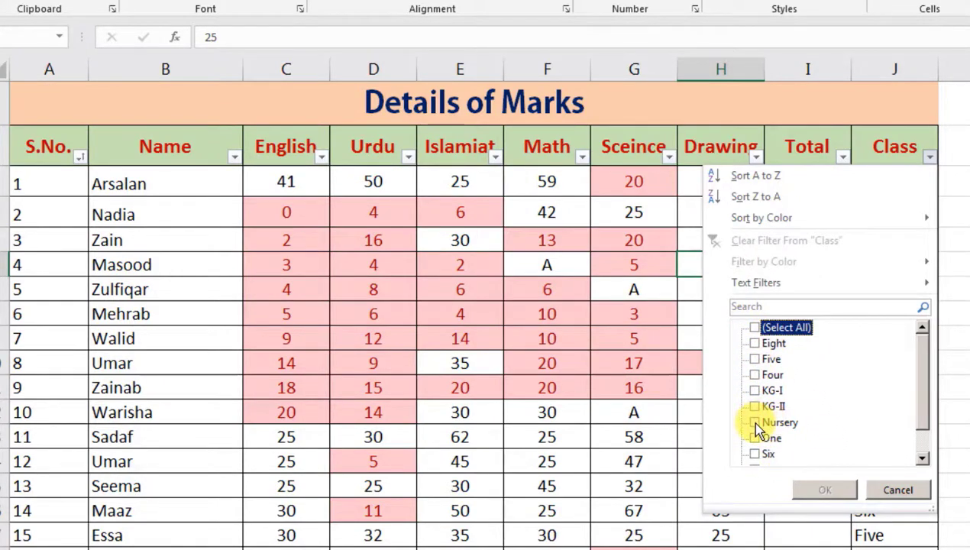
{"action": "left_click", "coordinate": [755, 422]}
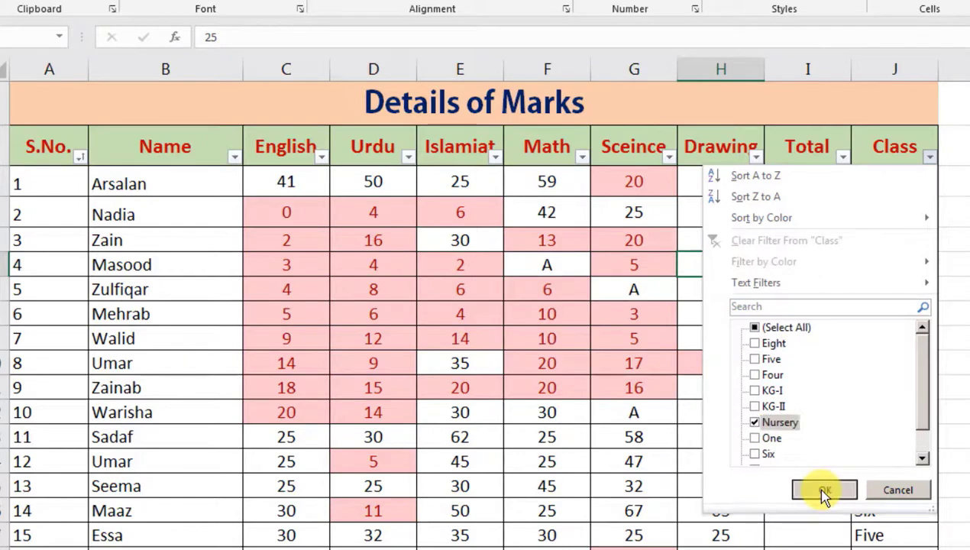
{"action": "left_click", "coordinate": [825, 490]}
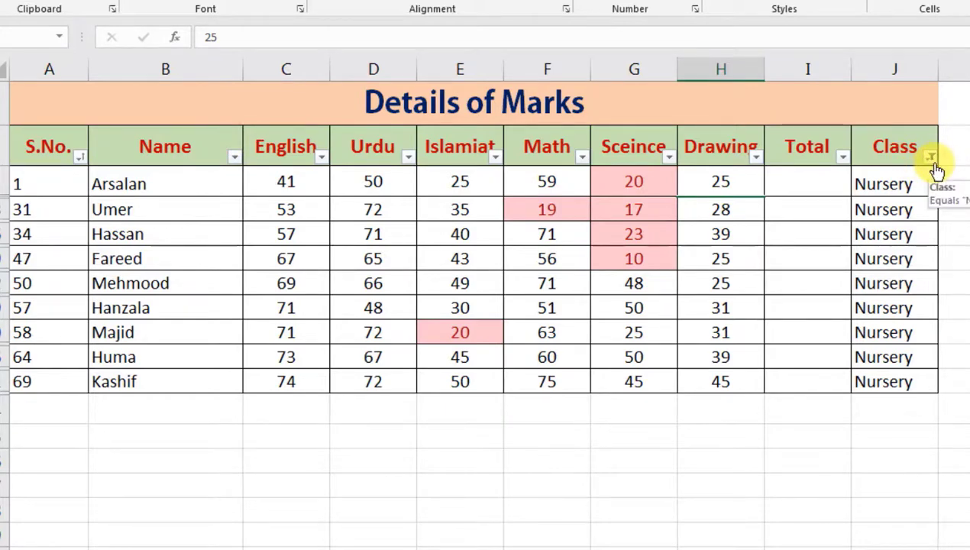
{"action": "left_click", "coordinate": [930, 157]}
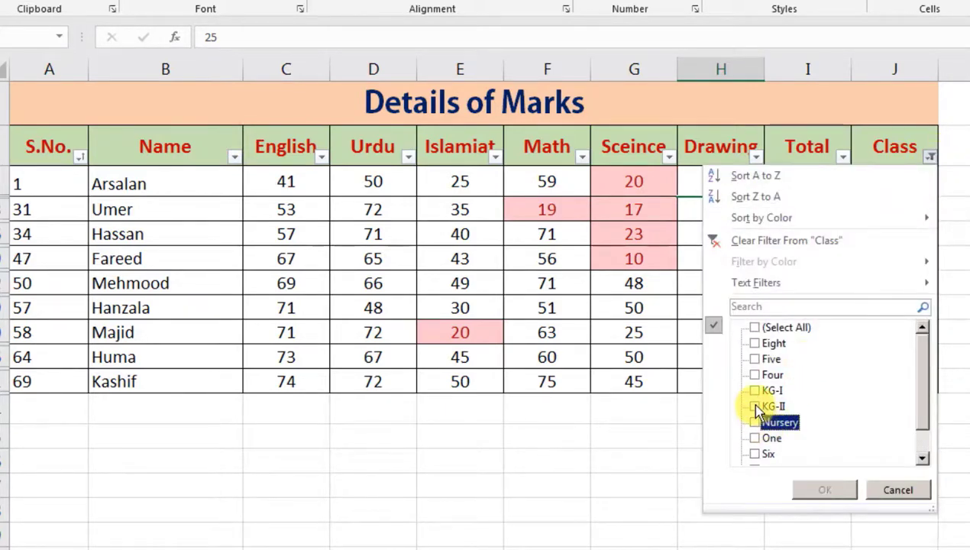
{"action": "left_click", "coordinate": [754, 343]}
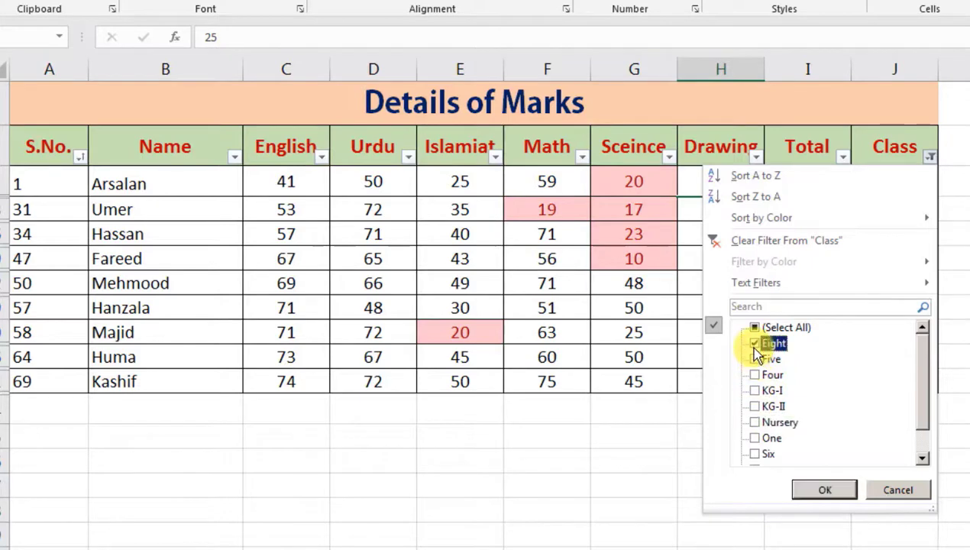
{"action": "left_click", "coordinate": [816, 493]}
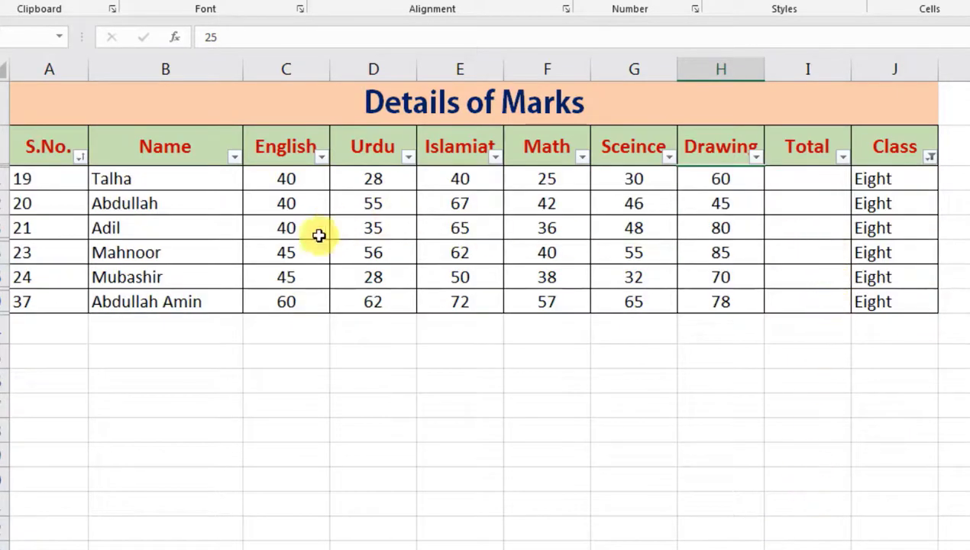
Change the Class filter to show only KG-I and KG-II students.
{"action": "left_click", "coordinate": [931, 157]}
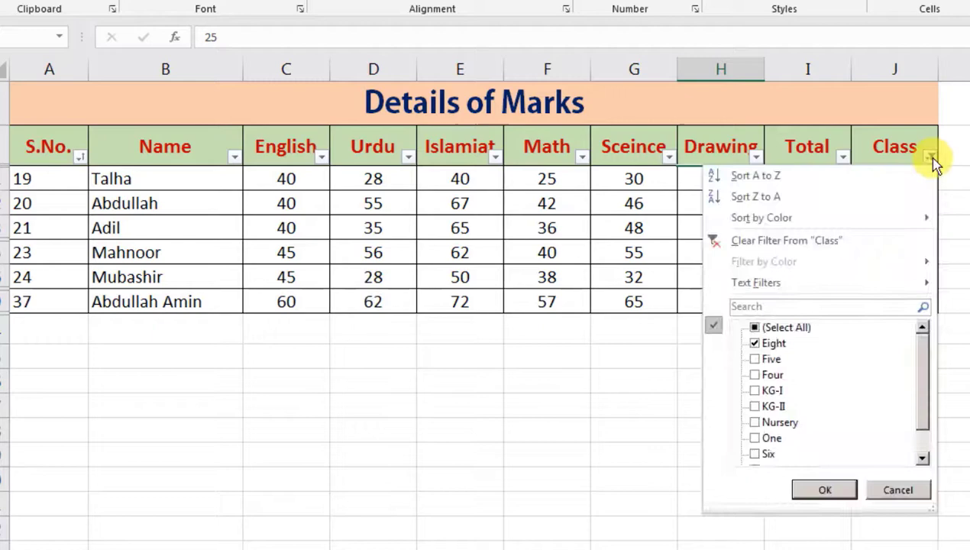
{"action": "left_click", "coordinate": [761, 343]}
{"action": "left_click", "coordinate": [757, 390]}
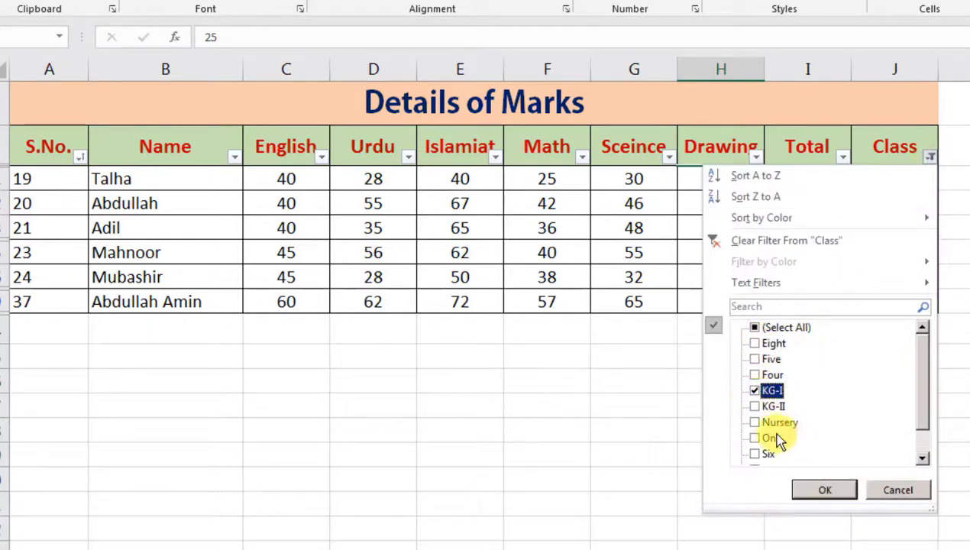
{"action": "left_click", "coordinate": [755, 406]}
{"action": "left_click", "coordinate": [818, 490]}
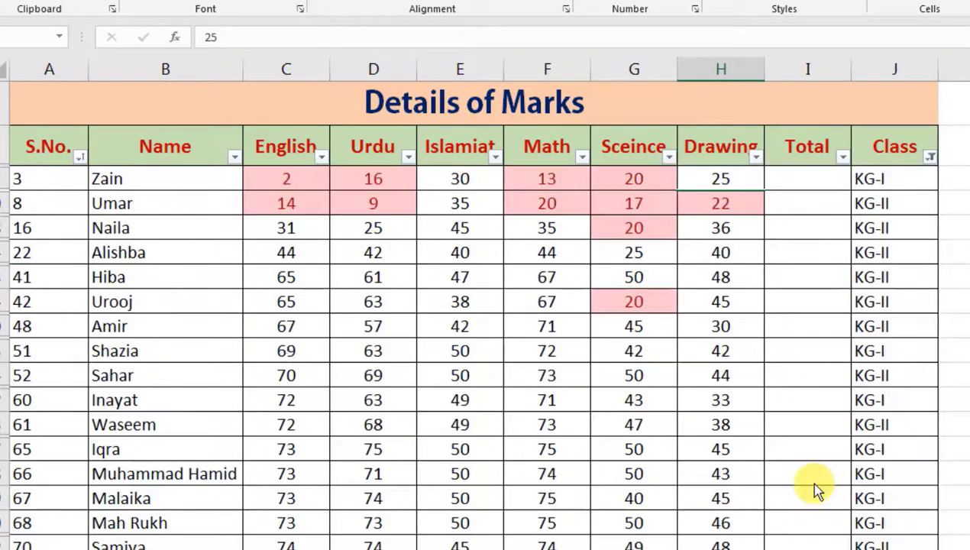
{"action": "scroll", "coordinate": [822, 366], "scroll_direction": "down", "scroll_amount": 2}
{"action": "scroll", "coordinate": [873, 372], "scroll_direction": "up", "scroll_amount": 2}
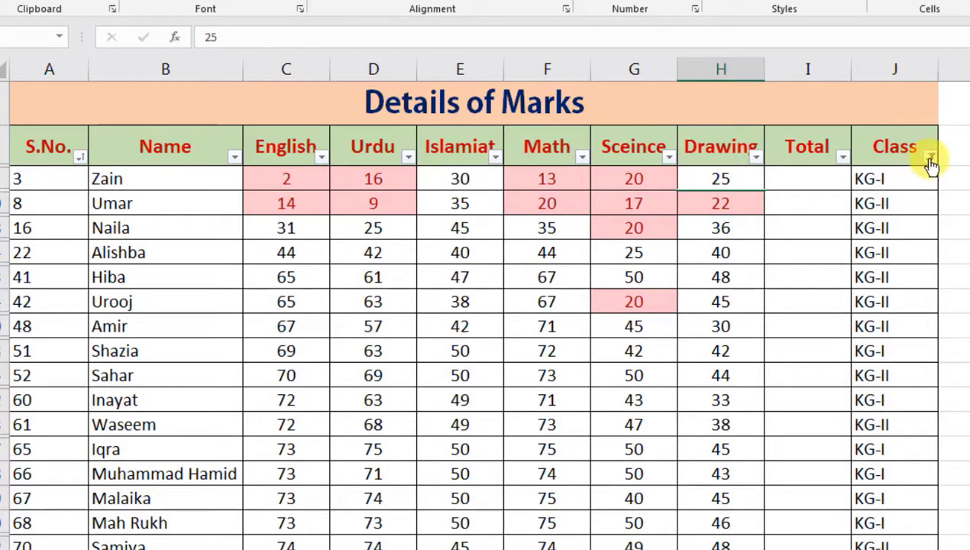
Check (Select All) in the Class filter so every student row shows.
{"action": "left_click", "coordinate": [930, 156]}
{"action": "left_click", "coordinate": [790, 330]}
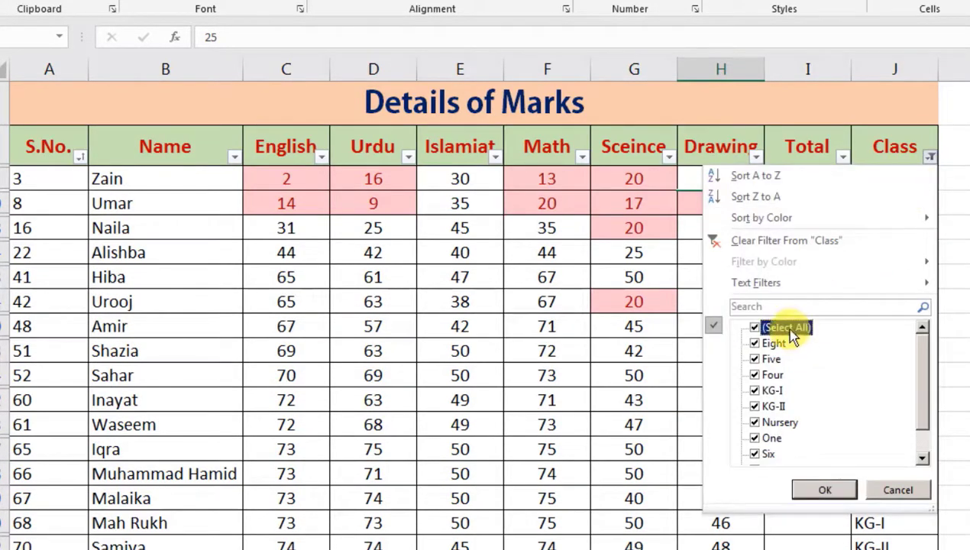
{"action": "left_click", "coordinate": [814, 491]}
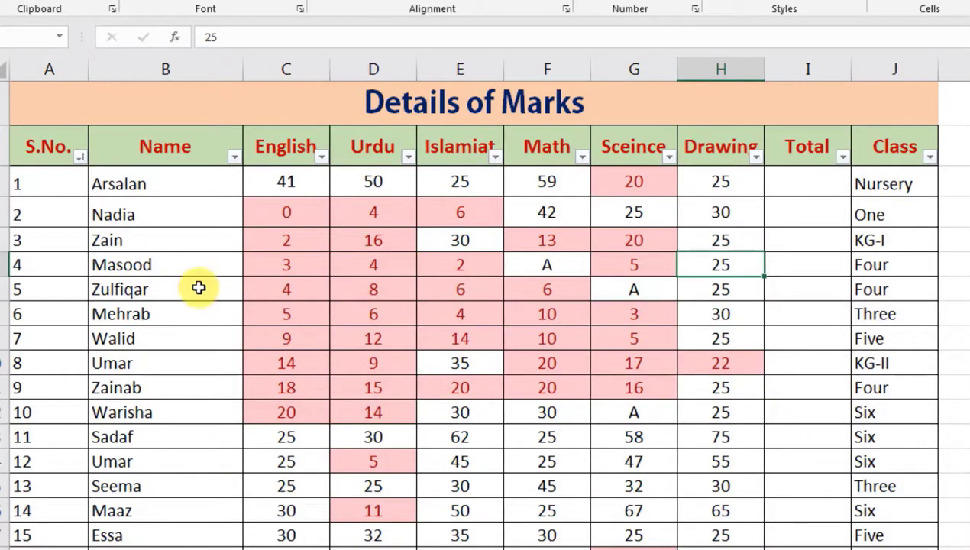
Use Find & Select to search for 'umar' and jump to the first matching name cell.
{"action": "scroll", "coordinate": [183, 306], "scroll_direction": "down", "scroll_amount": 3}
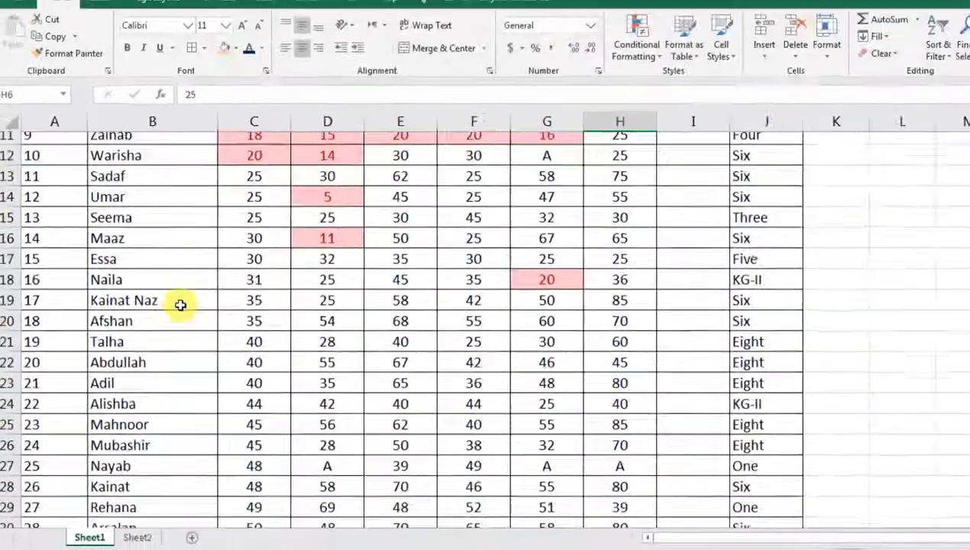
{"action": "scroll", "coordinate": [172, 315], "scroll_direction": "down", "scroll_amount": 3}
{"action": "scroll", "coordinate": [171, 313], "scroll_direction": "down", "scroll_amount": 3}
{"action": "scroll", "coordinate": [172, 313], "scroll_direction": "up", "scroll_amount": 5}
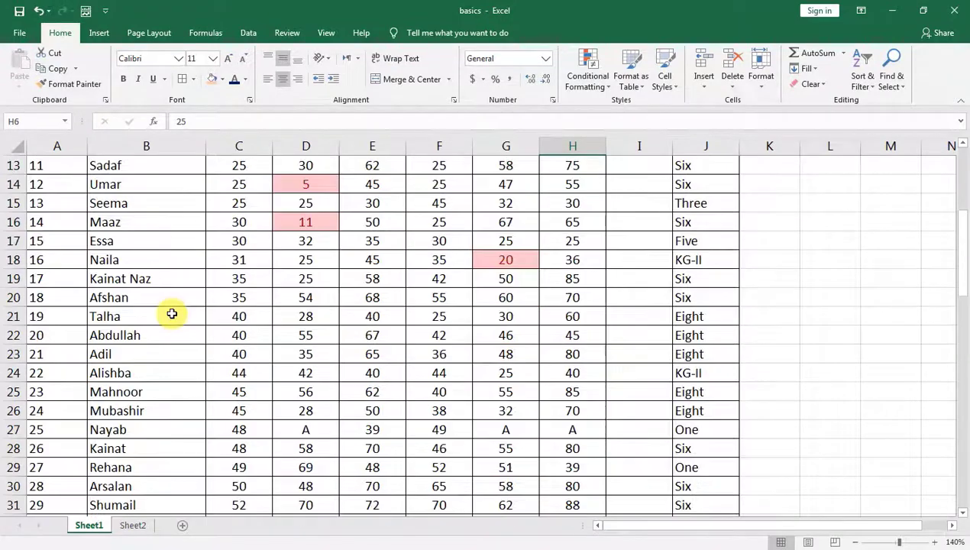
{"action": "scroll", "coordinate": [171, 313], "scroll_direction": "up", "scroll_amount": 4}
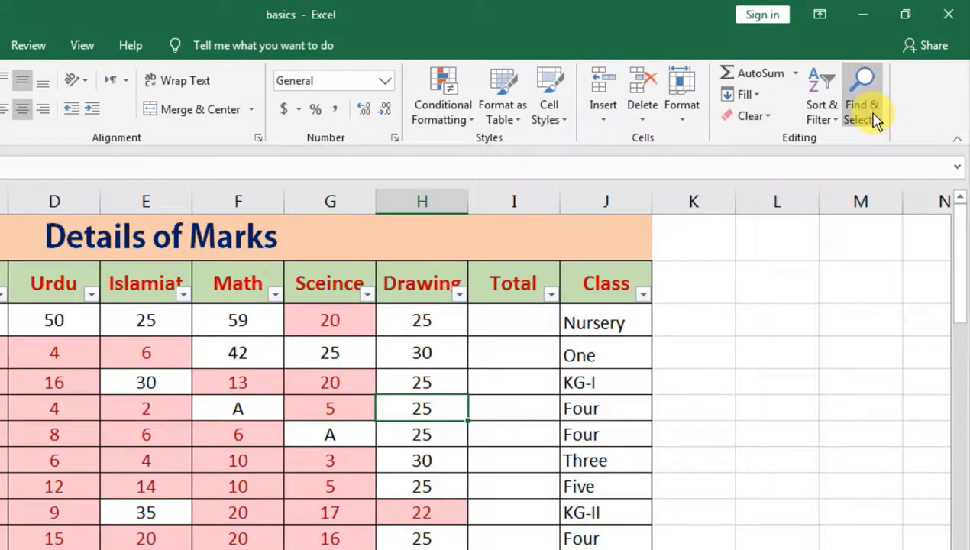
{"action": "left_click", "coordinate": [876, 119]}
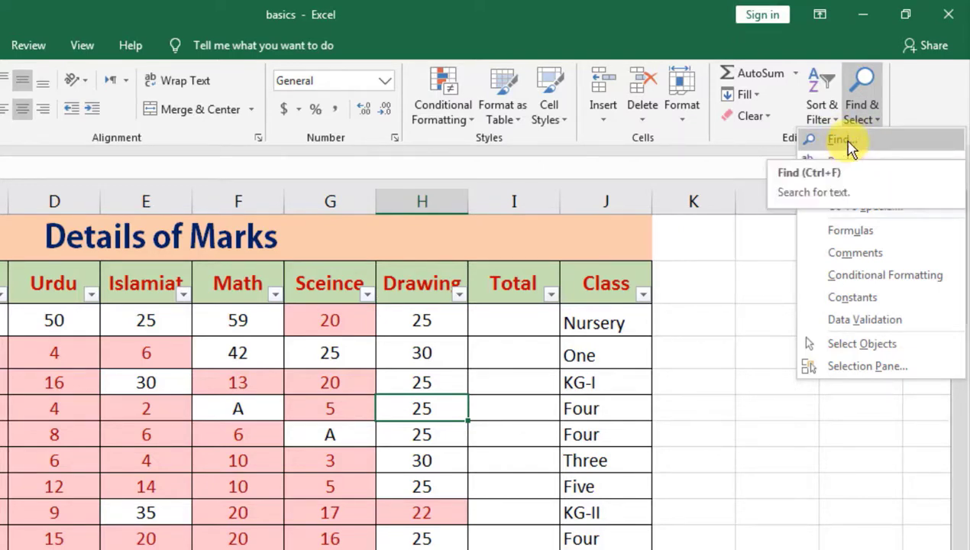
{"action": "left_click", "coordinate": [839, 140]}
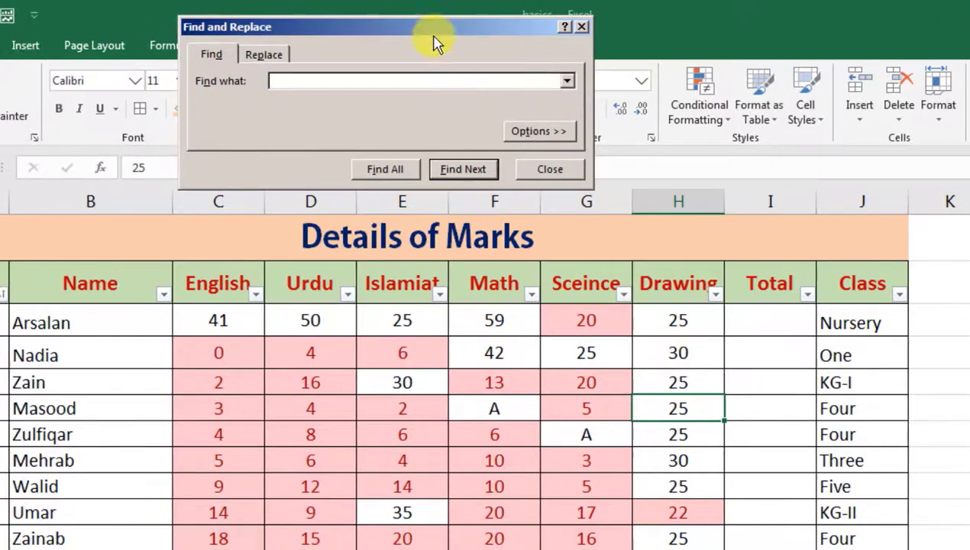
{"action": "left_click_drag", "start_coordinate": [433, 34], "coordinate": [786, 291]}
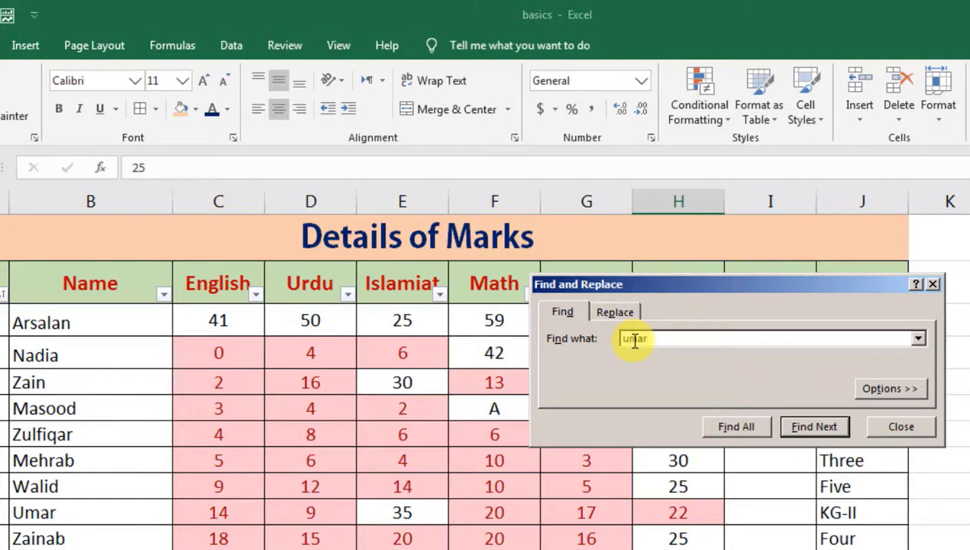
{"action": "type", "text": "umar"}
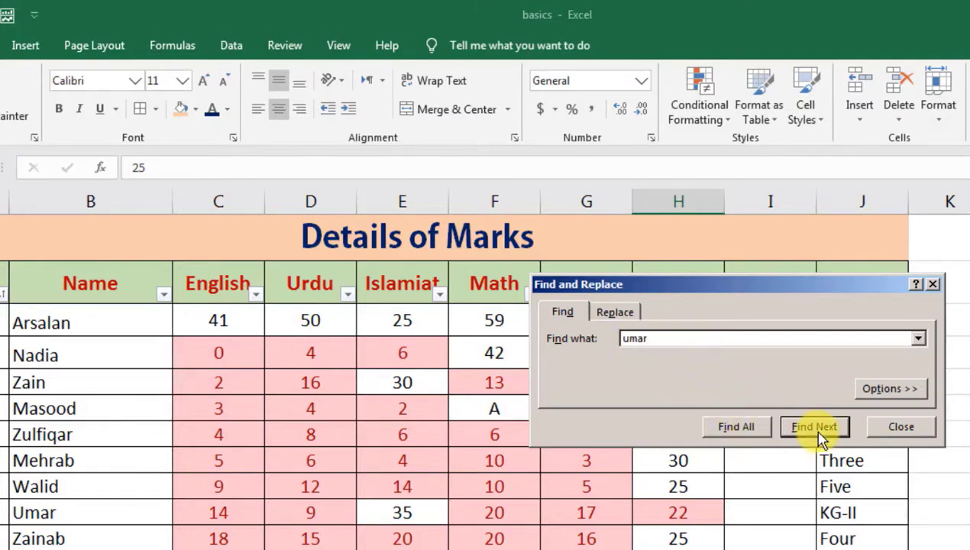
{"action": "left_click", "coordinate": [814, 427]}
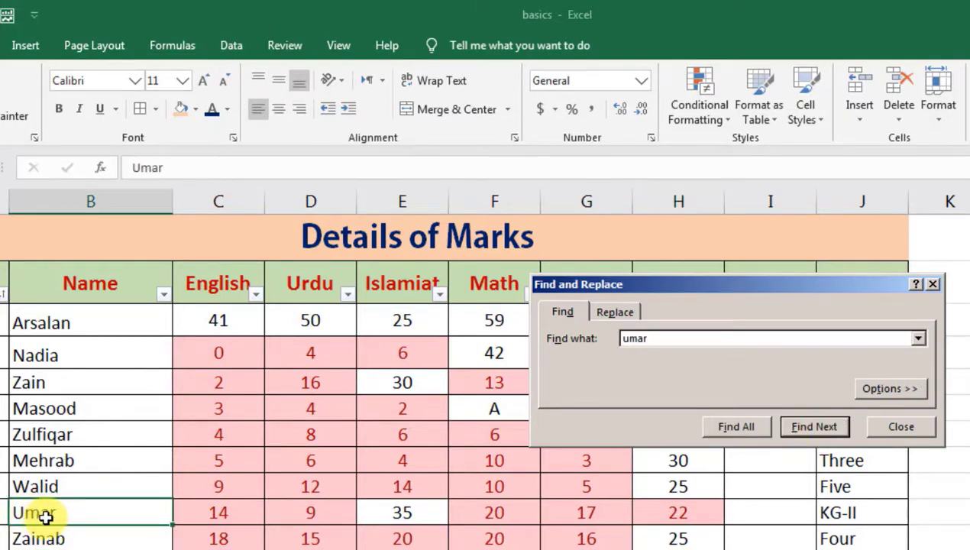
Replace the found Umar, S.No. 8, with Ahmed.
{"action": "left_click", "coordinate": [622, 320]}
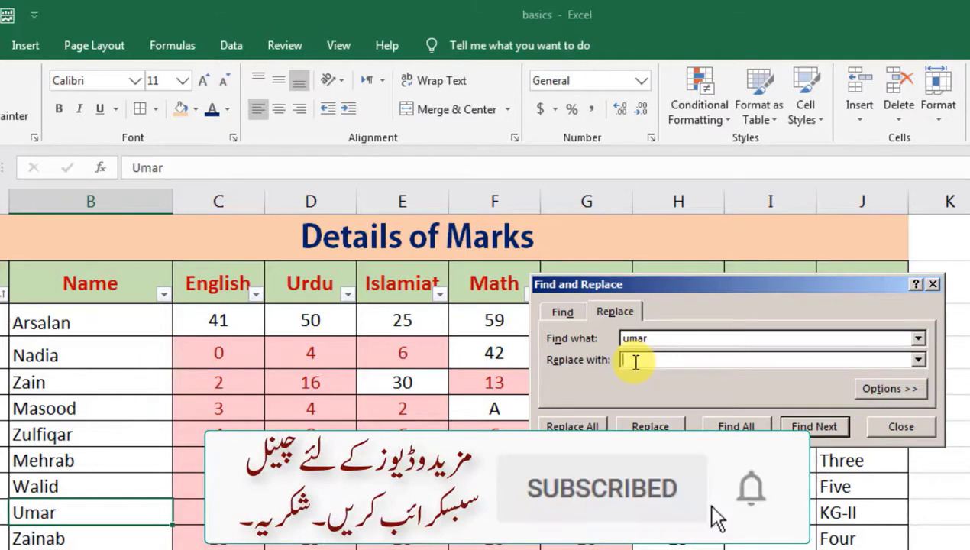
{"action": "type", "text": "Ahmed"}
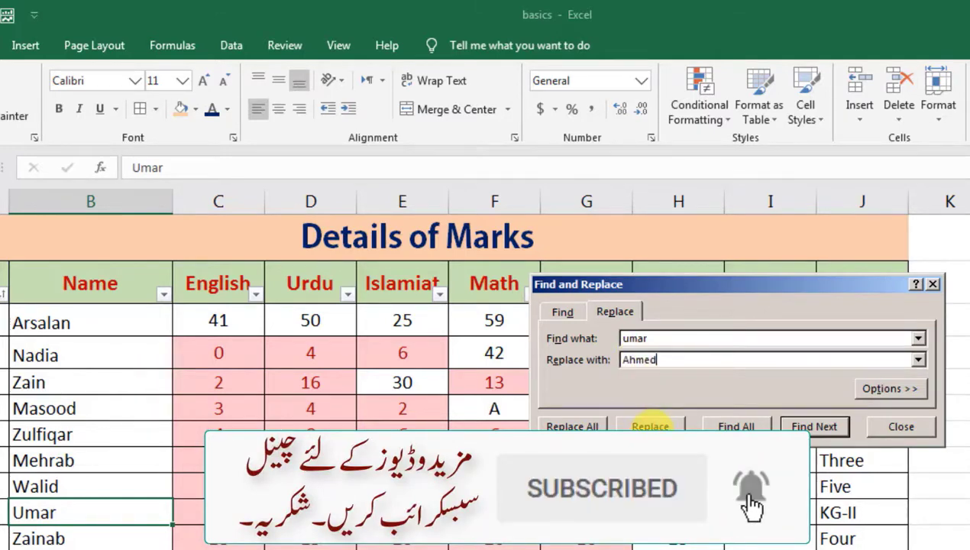
{"action": "left_click", "coordinate": [650, 427]}
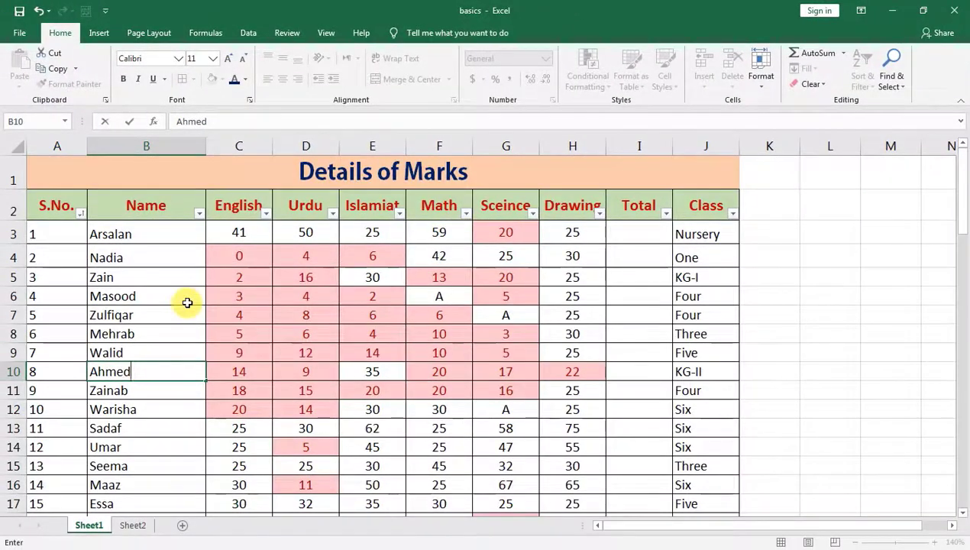
{"action": "left_click", "coordinate": [187, 302]}
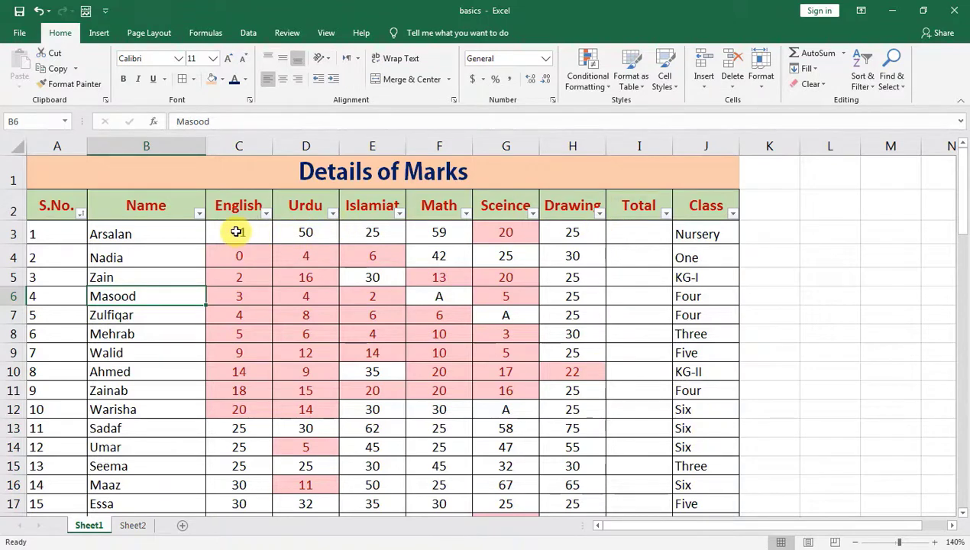
Select Arsalan's marks C3:H3 and read sum 220 and average 36.67 on the status bar.
{"action": "left_click_drag", "start_coordinate": [236, 232], "coordinate": [639, 233]}
{"action": "left_click", "coordinate": [640, 232]}
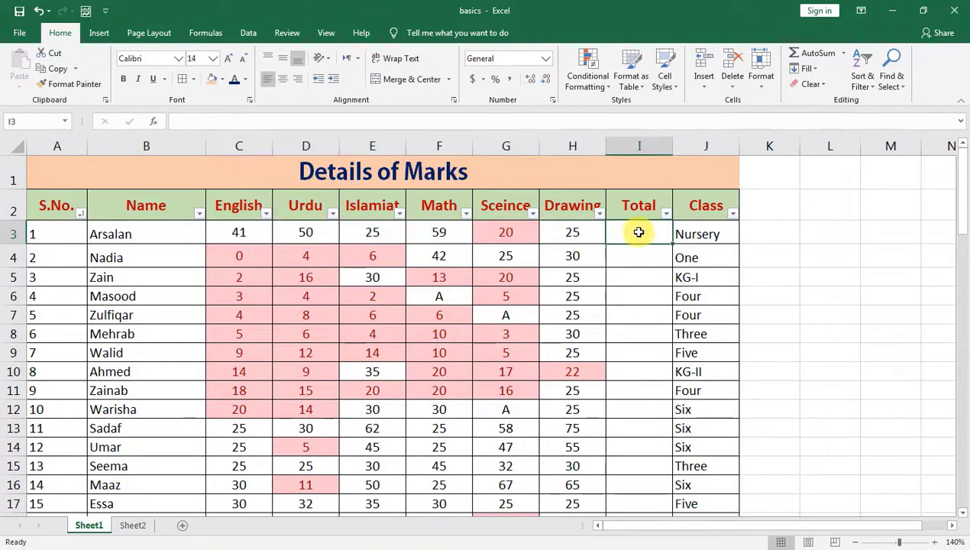
{"action": "left_click_drag", "start_coordinate": [253, 232], "coordinate": [558, 235]}
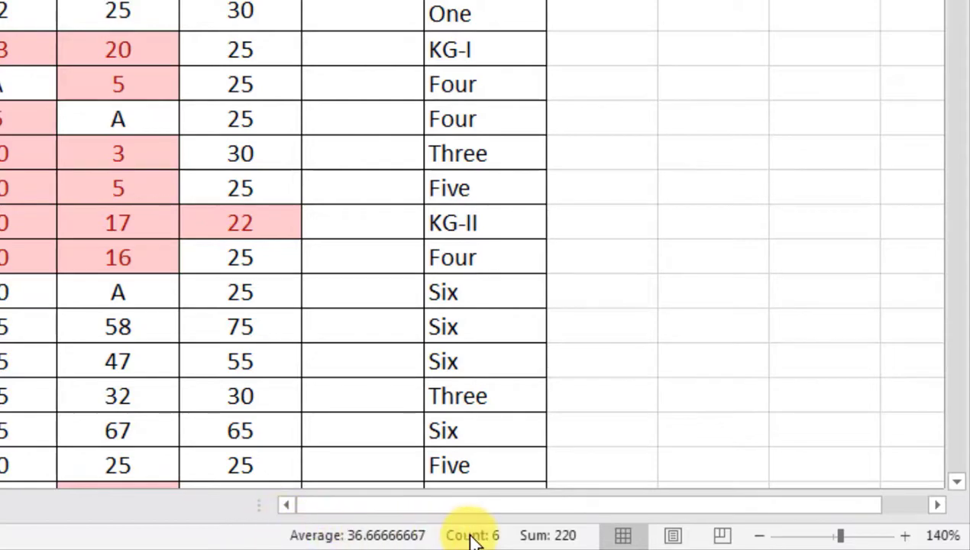
{"action": "right_click", "coordinate": [532, 538]}
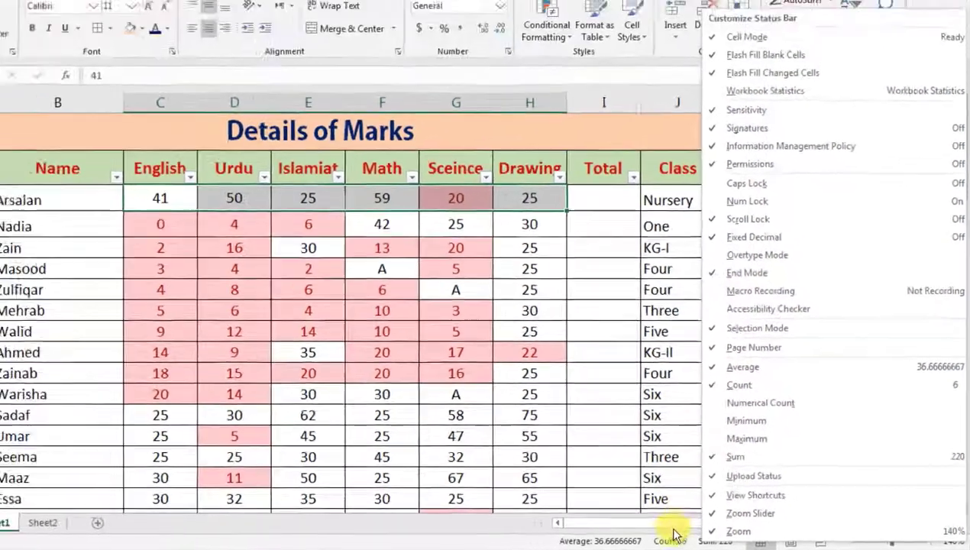
{"action": "left_click", "coordinate": [639, 257]}
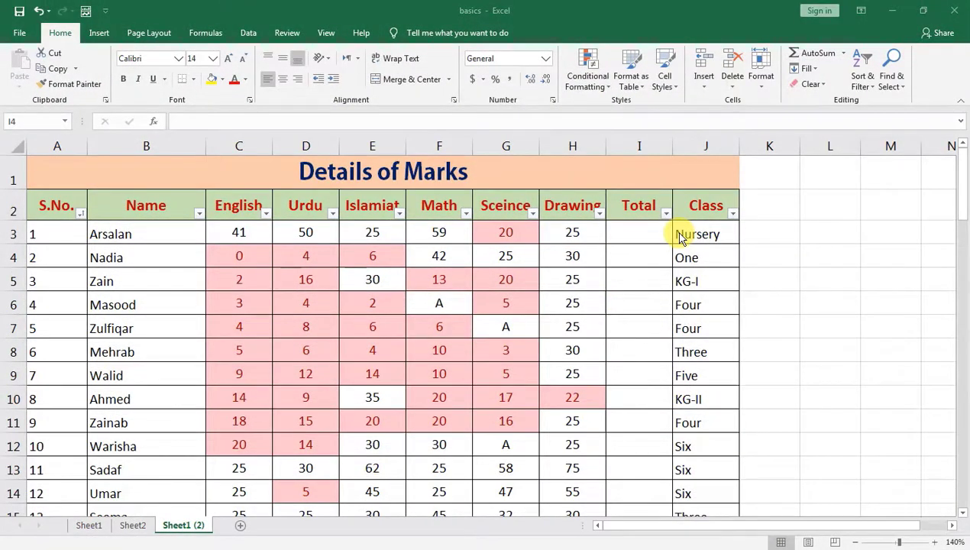
{"action": "left_click", "coordinate": [640, 236]}
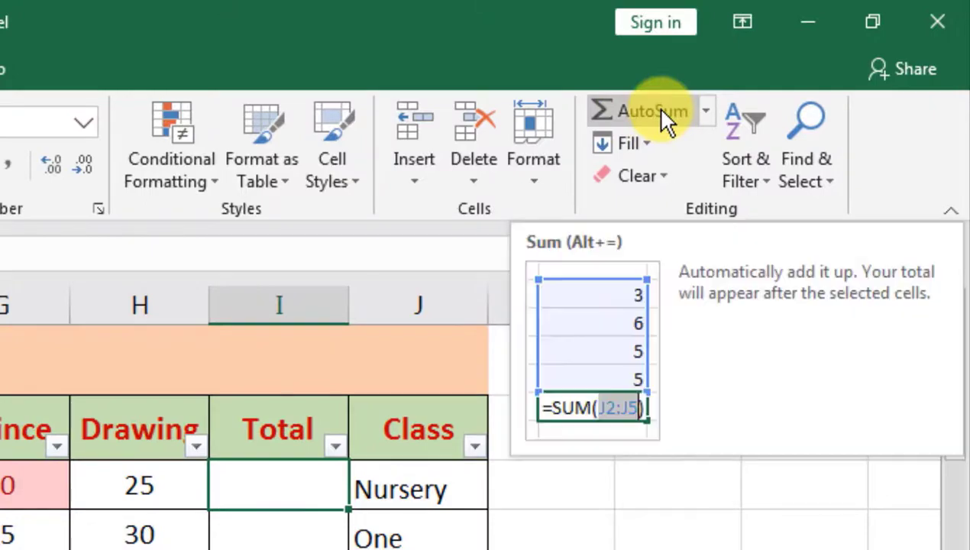
AutoSum Arsalan's marks into I3 (220) and fill the Total formula down for every student.
{"action": "left_click", "coordinate": [661, 111]}
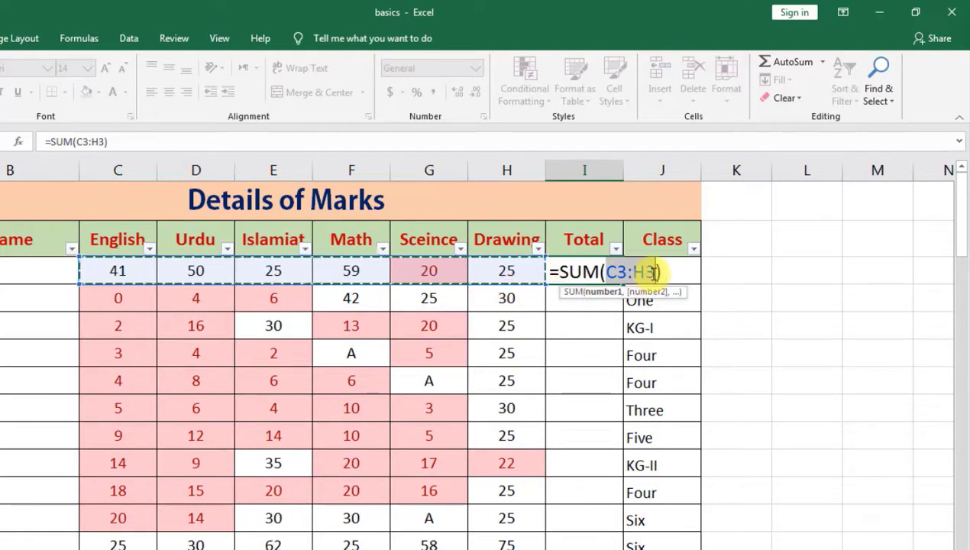
{"action": "key", "text": "Return"}
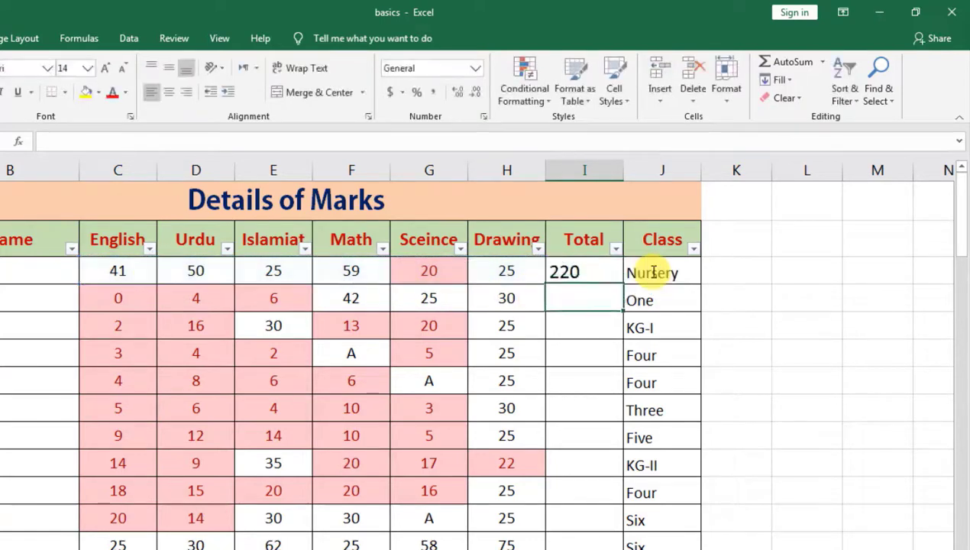
{"action": "left_click", "coordinate": [595, 275]}
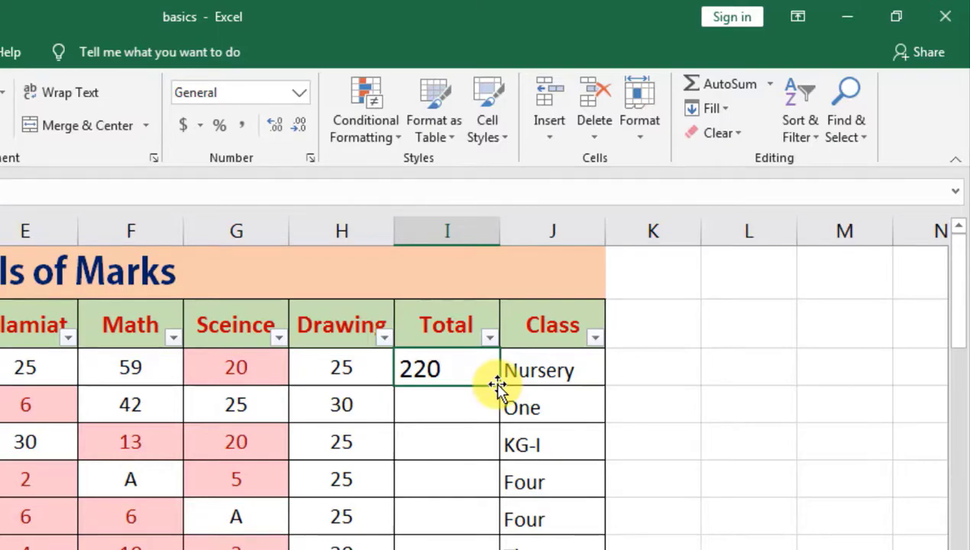
{"action": "double_click", "coordinate": [498, 385]}
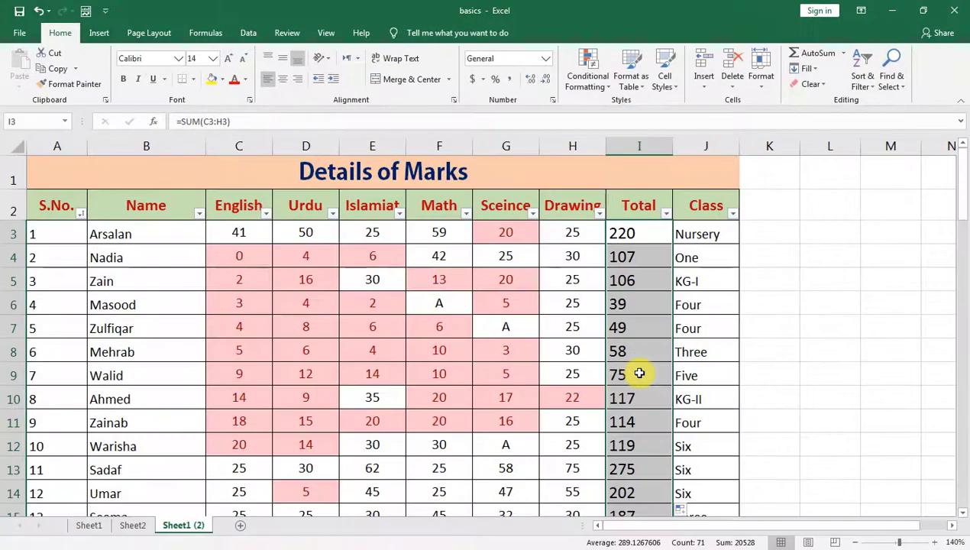
{"action": "scroll", "coordinate": [639, 373], "scroll_direction": "down", "scroll_amount": 3}
{"action": "scroll", "coordinate": [645, 450], "scroll_direction": "down", "scroll_amount": 3}
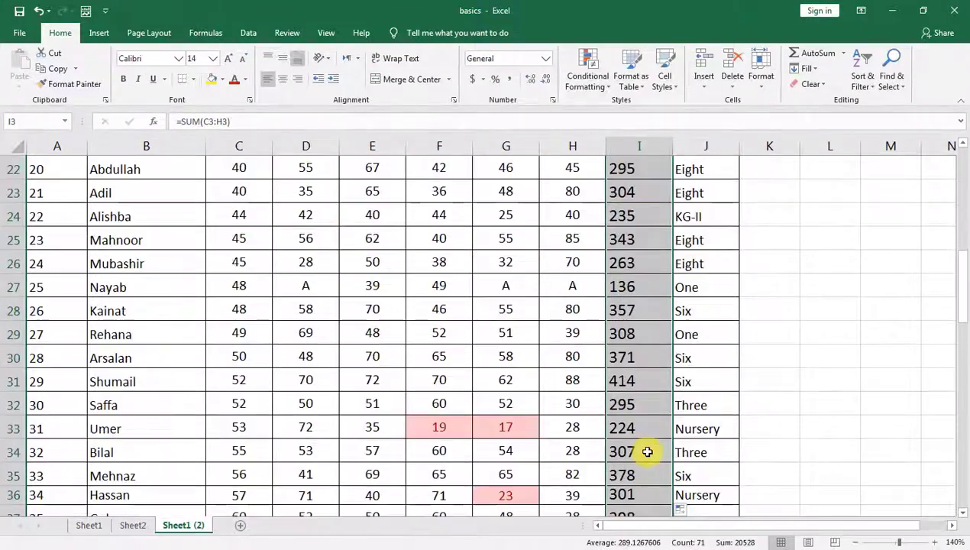
{"action": "scroll", "coordinate": [645, 450], "scroll_direction": "down", "scroll_amount": 4}
{"action": "scroll", "coordinate": [647, 451], "scroll_direction": "up", "scroll_amount": 1}
{"action": "scroll", "coordinate": [647, 451], "scroll_direction": "up", "scroll_amount": 5}
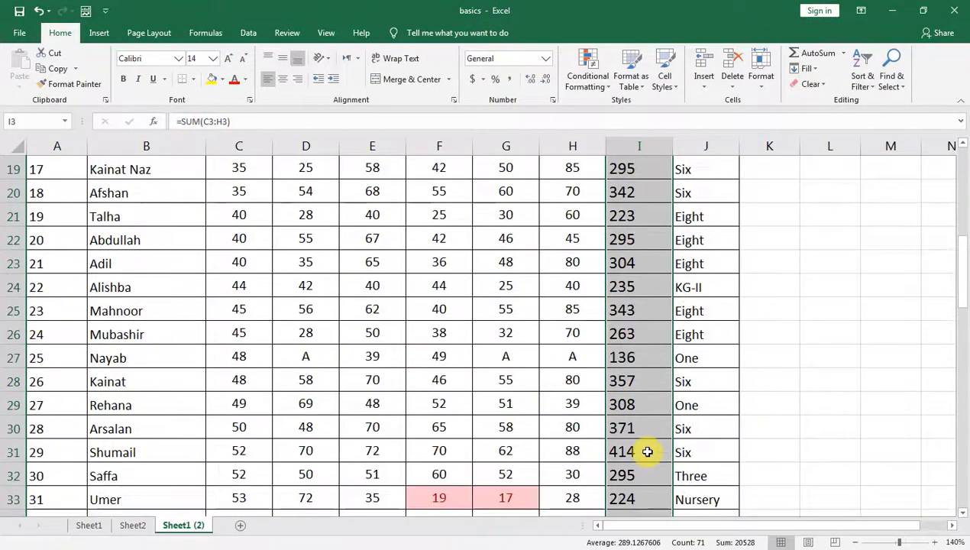
{"action": "scroll", "coordinate": [647, 451], "scroll_direction": "up", "scroll_amount": 4}
{"action": "scroll", "coordinate": [647, 451], "scroll_direction": "up", "scroll_amount": 2}
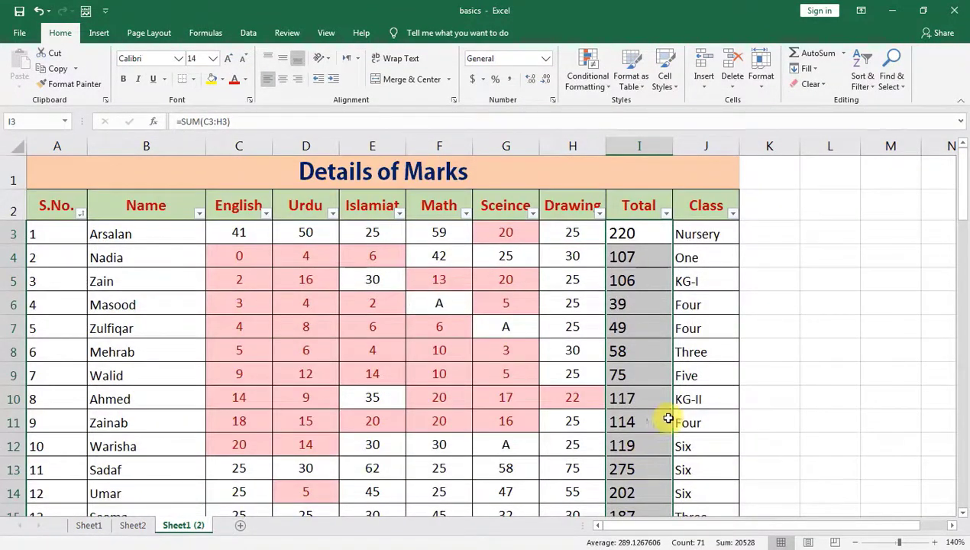
Undo the fill and re-enter =SUM(C3:H3) in I3, giving 220.
{"action": "left_click", "coordinate": [40, 13]}
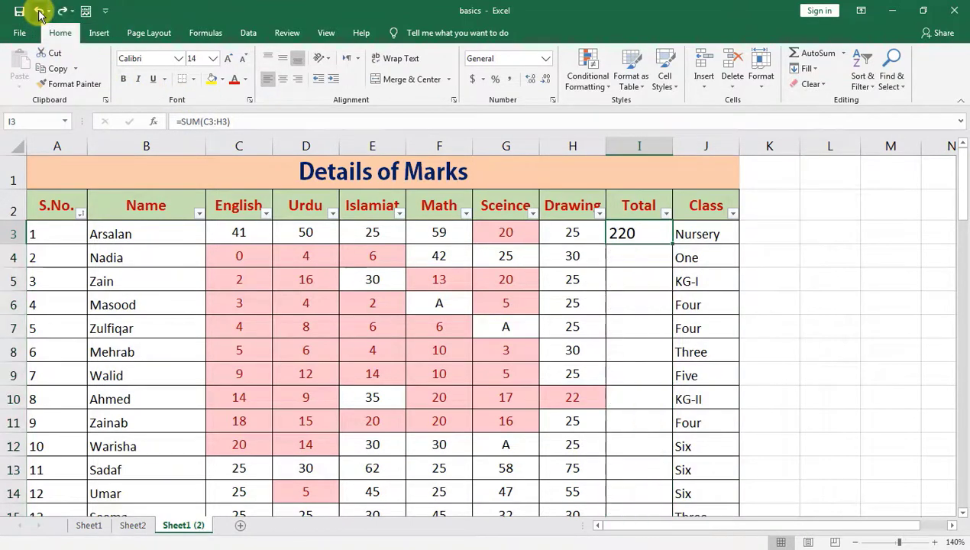
{"action": "key", "text": "Delete"}
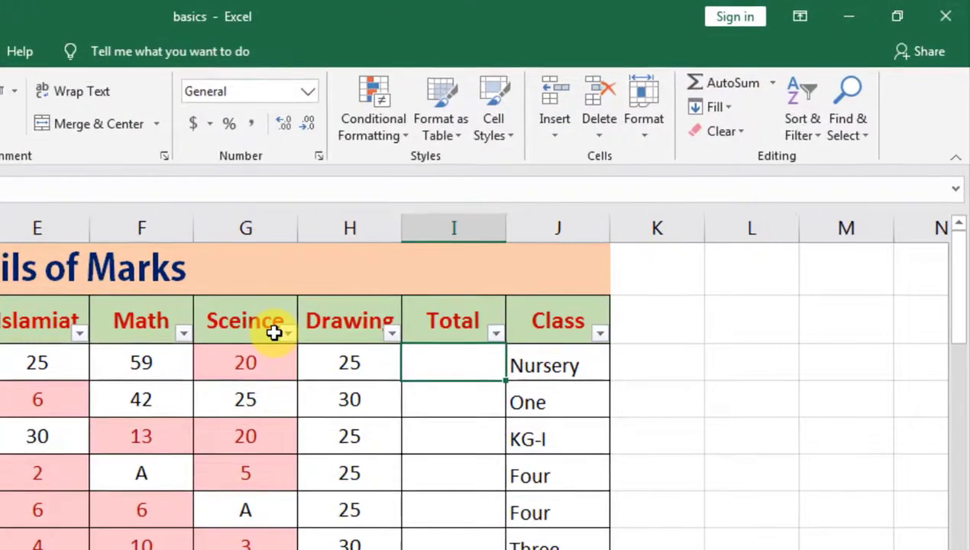
{"action": "type", "text": "="}
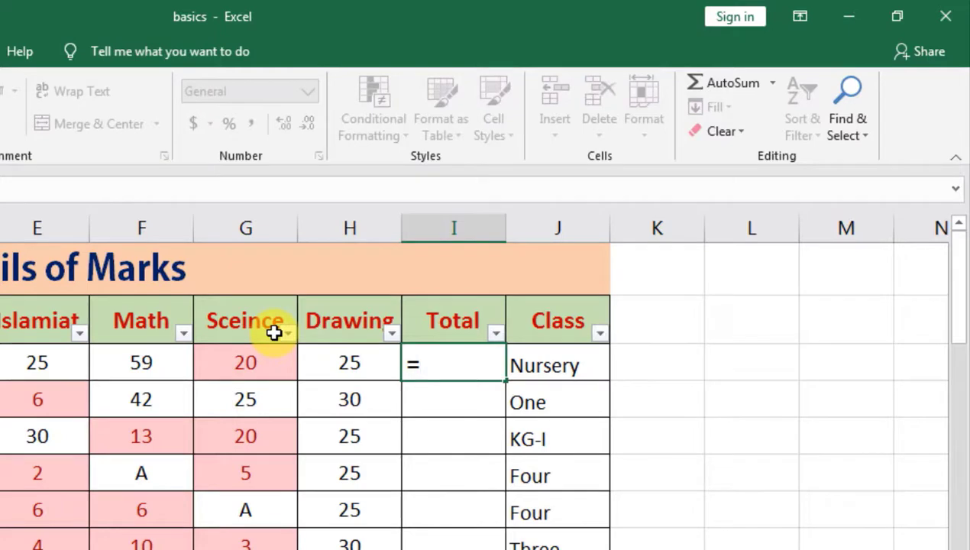
{"action": "type", "text": "S"}
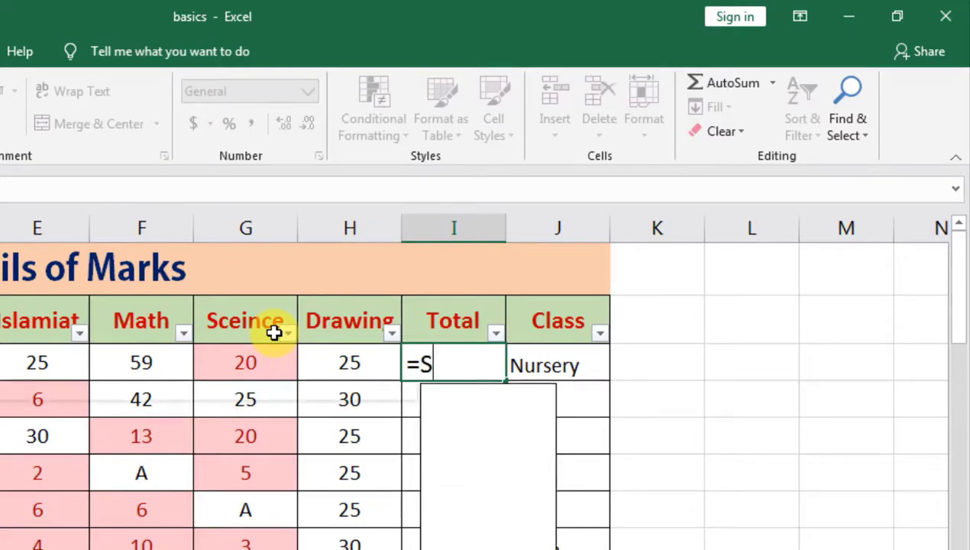
{"action": "type", "text": "UU"}
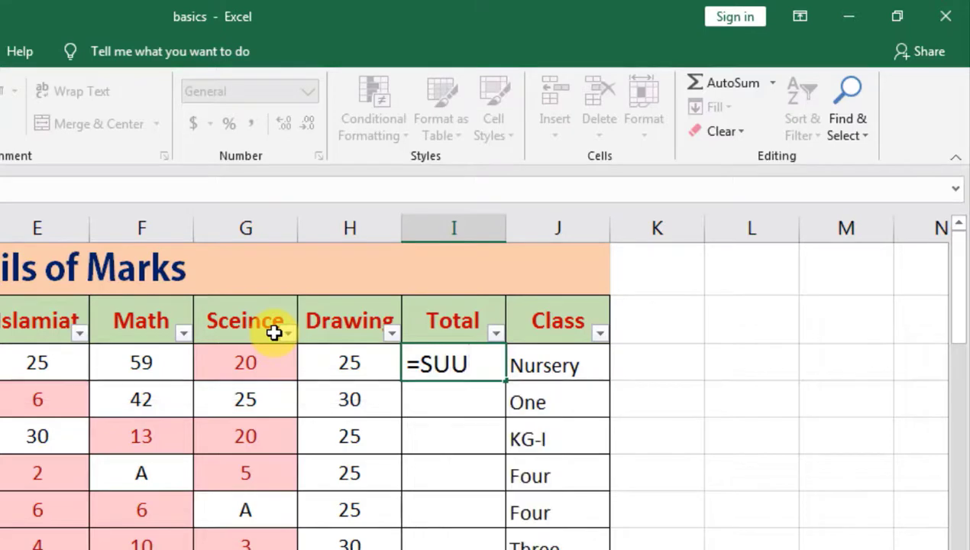
{"action": "key", "text": "BackSpace"}
{"action": "type", "text": "M"}
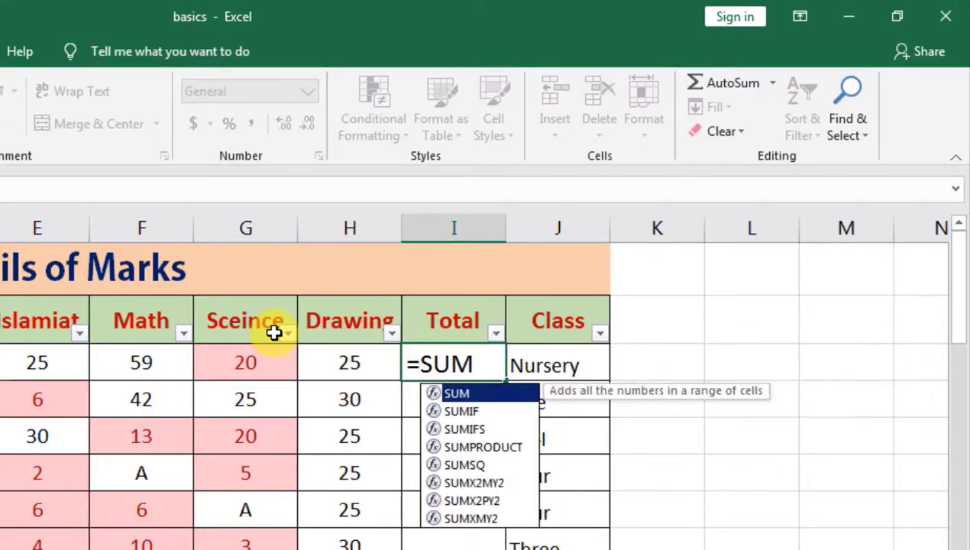
{"action": "type", "text": "("}
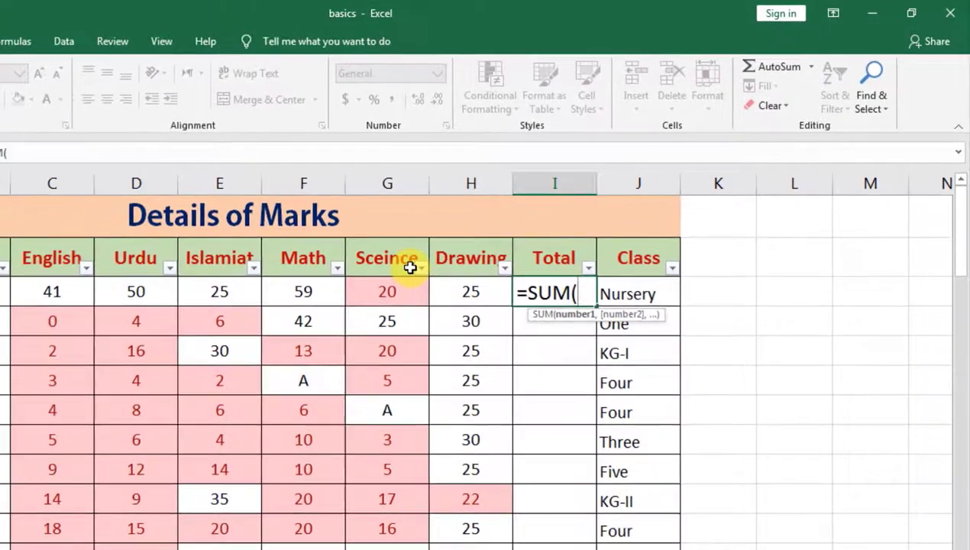
{"action": "left_click", "coordinate": [63, 292]}
{"action": "left_click_drag", "start_coordinate": [62, 292], "coordinate": [446, 293]}
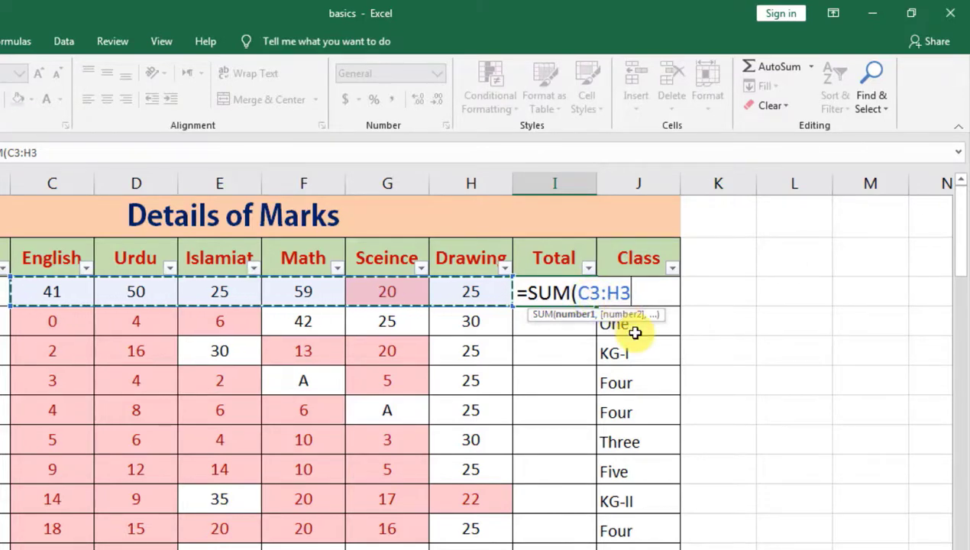
{"action": "type", "text": ")"}
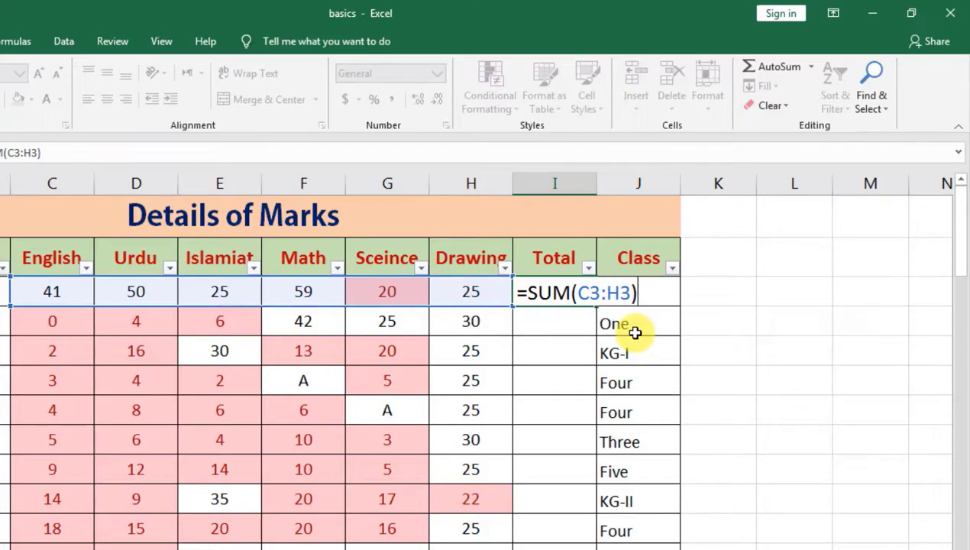
{"action": "key", "text": "Return"}
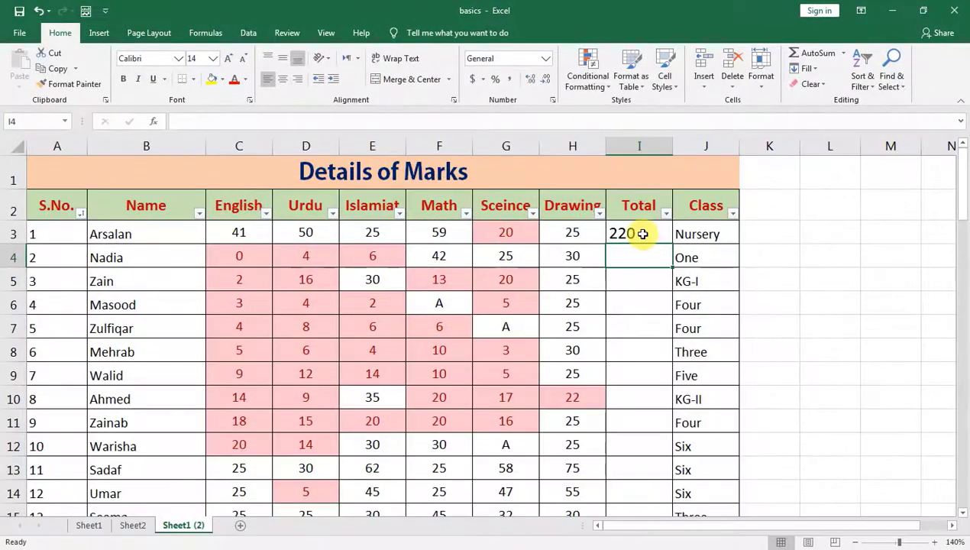
{"action": "left_click", "coordinate": [640, 234]}
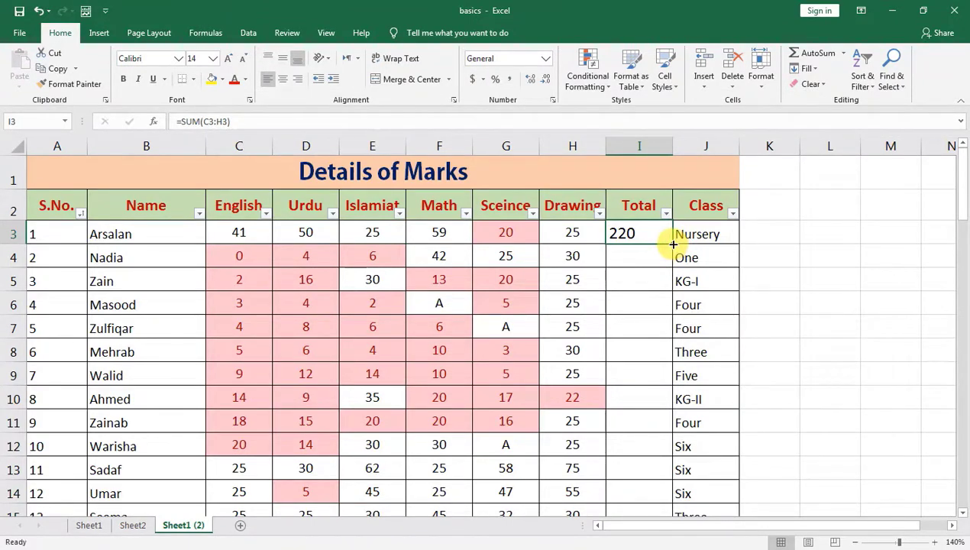
Fill the I3 SUM formula down to row 73 and check the last total.
{"action": "double_click", "coordinate": [673, 244]}
{"action": "scroll", "coordinate": [643, 320], "scroll_direction": "down", "scroll_amount": 5}
{"action": "scroll", "coordinate": [643, 320], "scroll_direction": "down", "scroll_amount": 4}
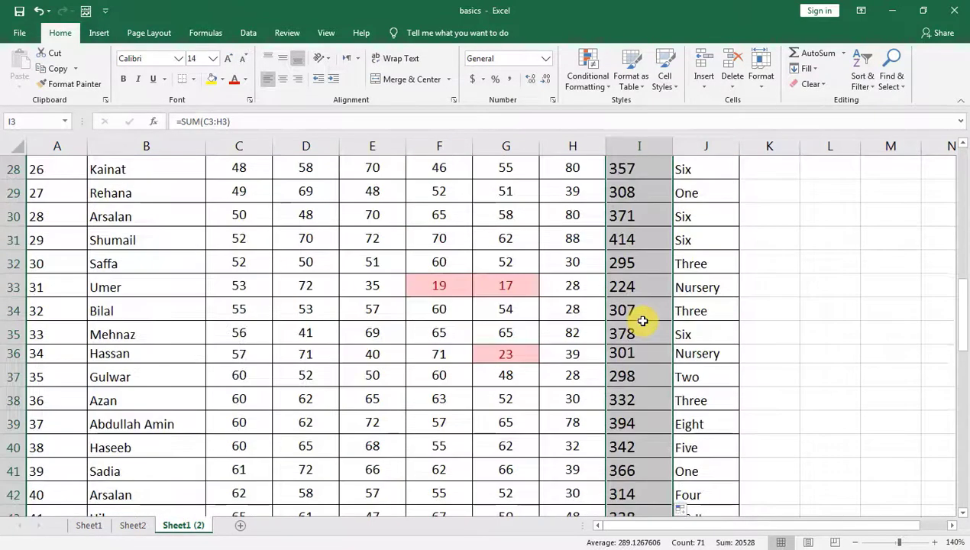
{"action": "left_click", "coordinate": [643, 321]}
{"action": "key", "text": "ctrl+Down"}
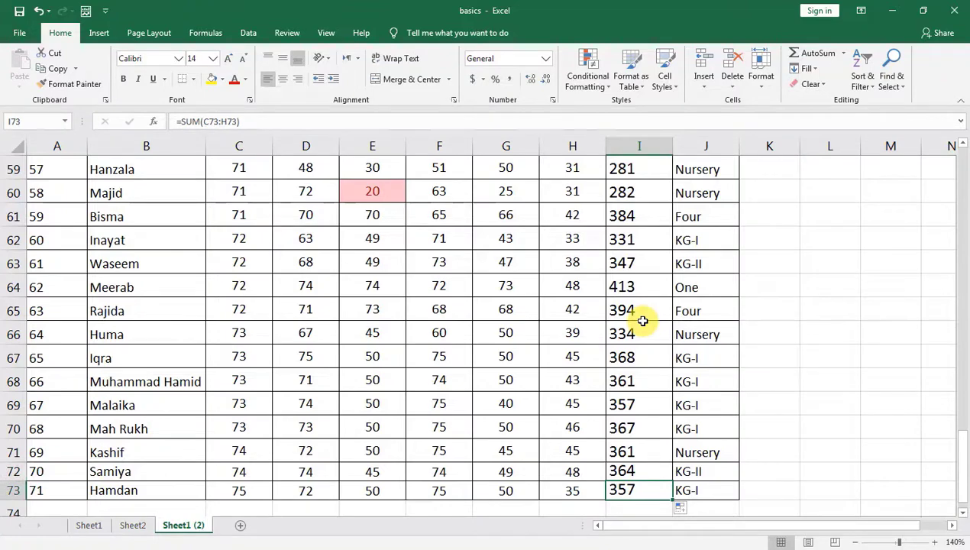
{"action": "key", "text": "ctrl+Up"}
{"action": "key", "text": "Left"}
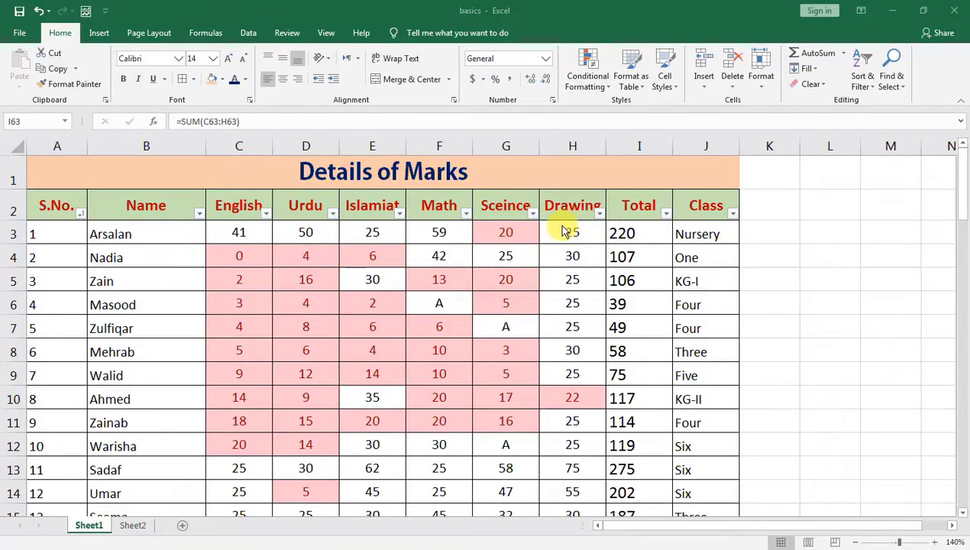
Insert a column before Class and give it the header % in J2.
{"action": "left_click", "coordinate": [688, 146]}
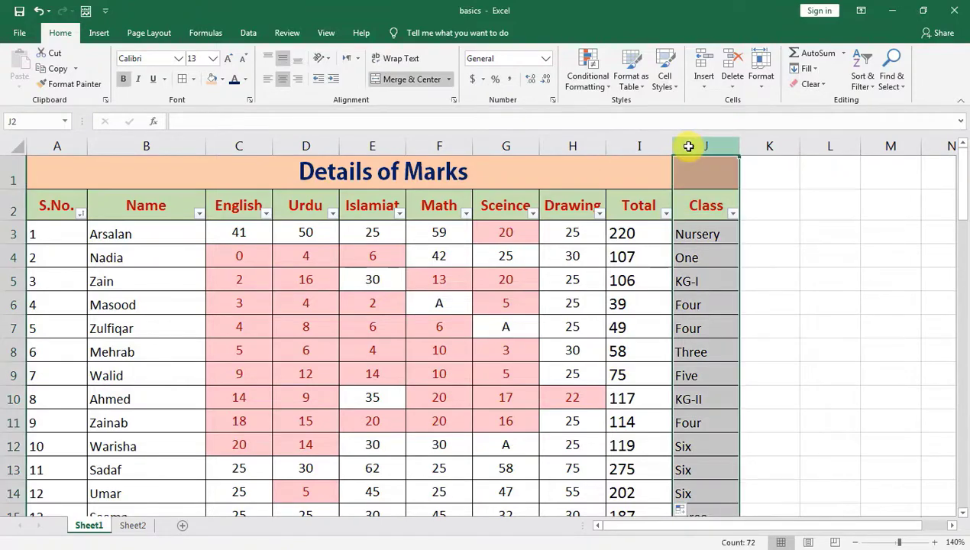
{"action": "right_click", "coordinate": [688, 145]}
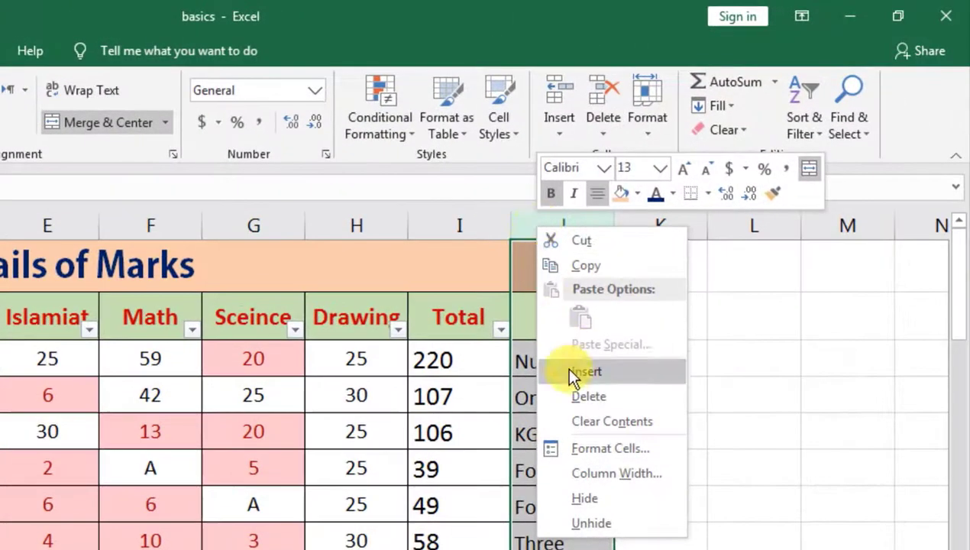
{"action": "left_click", "coordinate": [578, 374]}
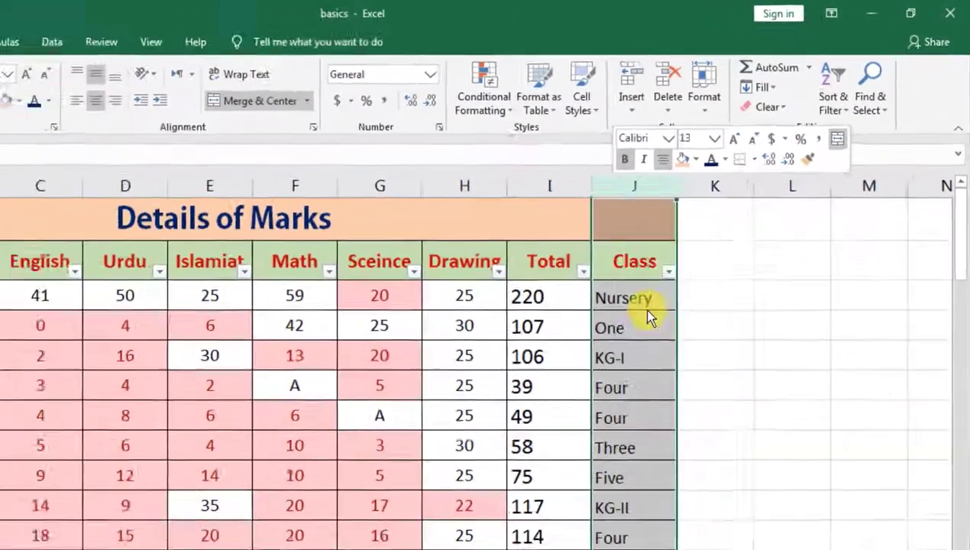
{"action": "left_click", "coordinate": [717, 257]}
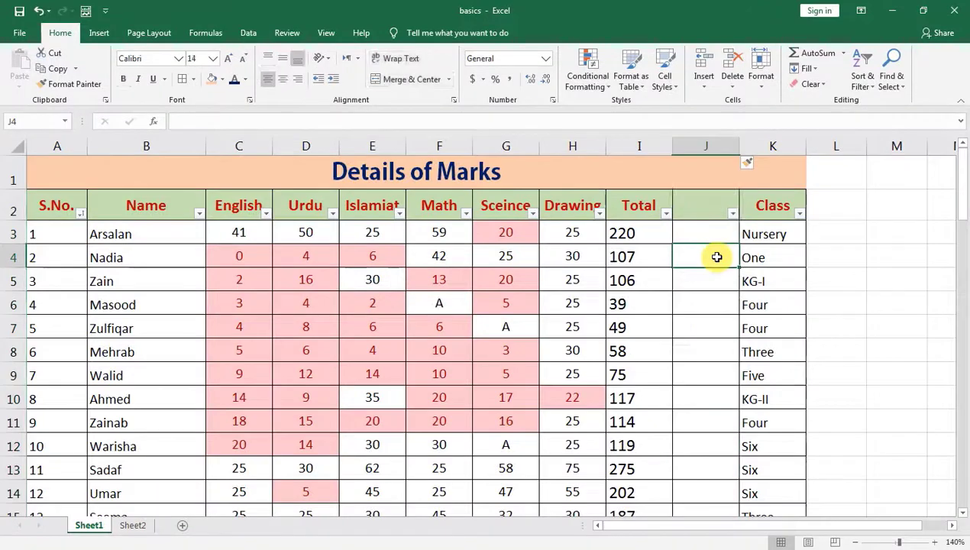
{"action": "left_click", "coordinate": [700, 210]}
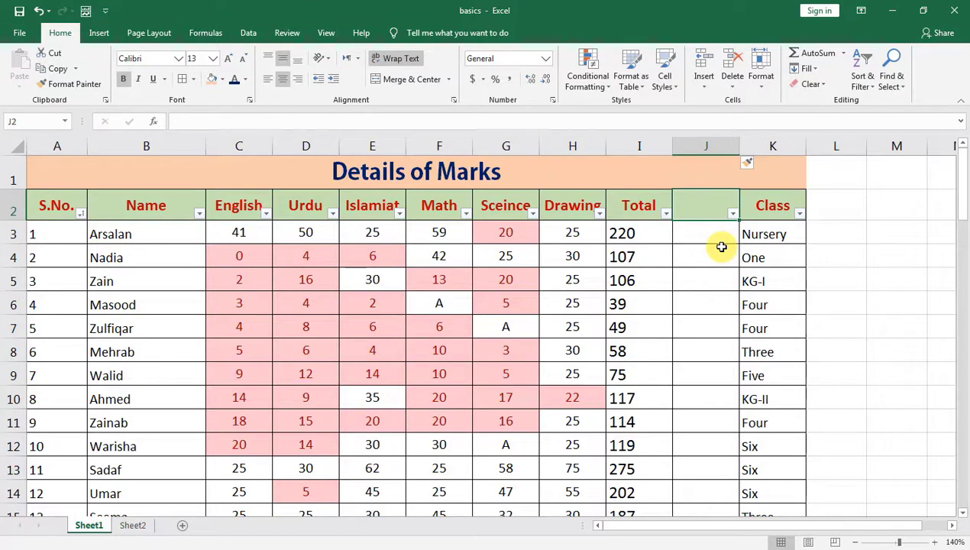
{"action": "type", "text": "%"}
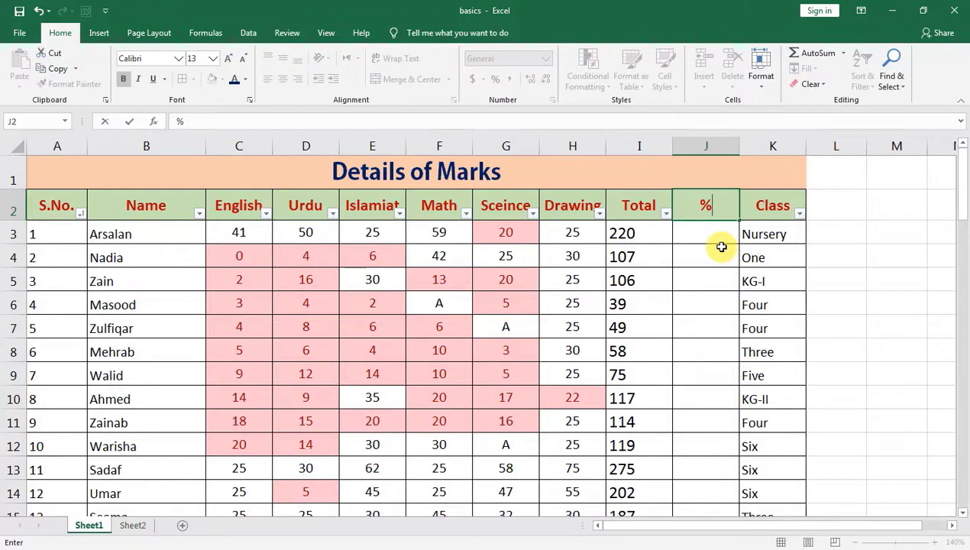
{"action": "key", "text": "Return"}
{"action": "type", "text": "="}
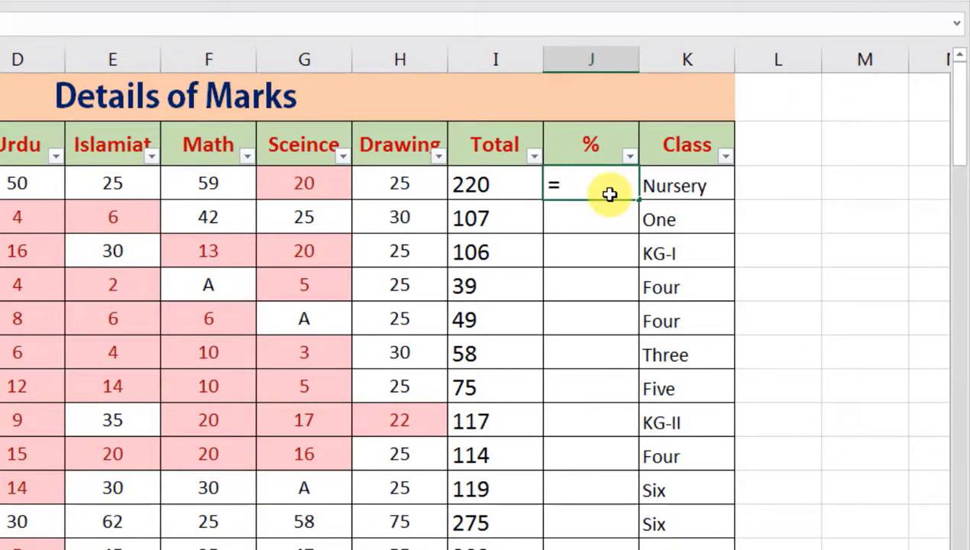
Enter =I3/450 in J3 and fill it down the whole % column.
{"action": "left_click", "coordinate": [489, 180]}
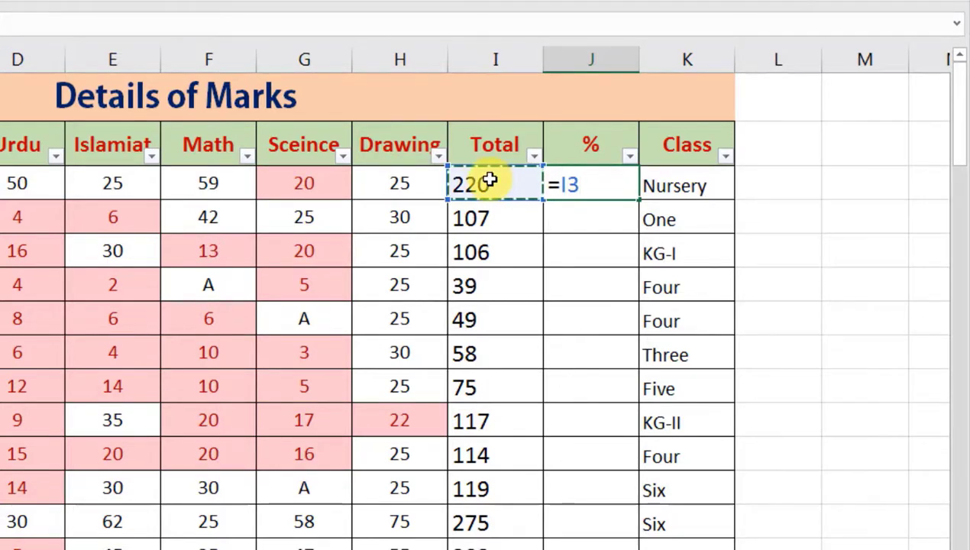
{"action": "type", "text": "/"}
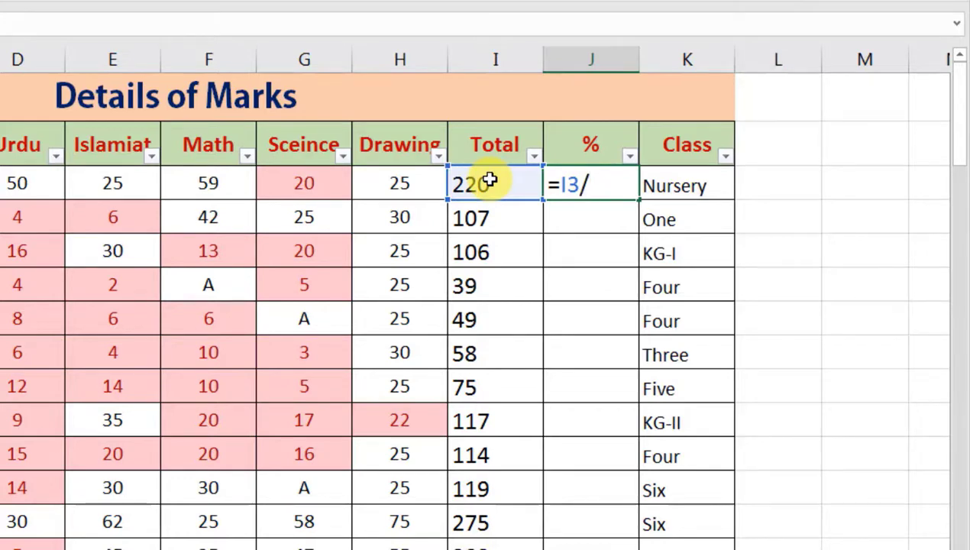
{"action": "type", "text": "450"}
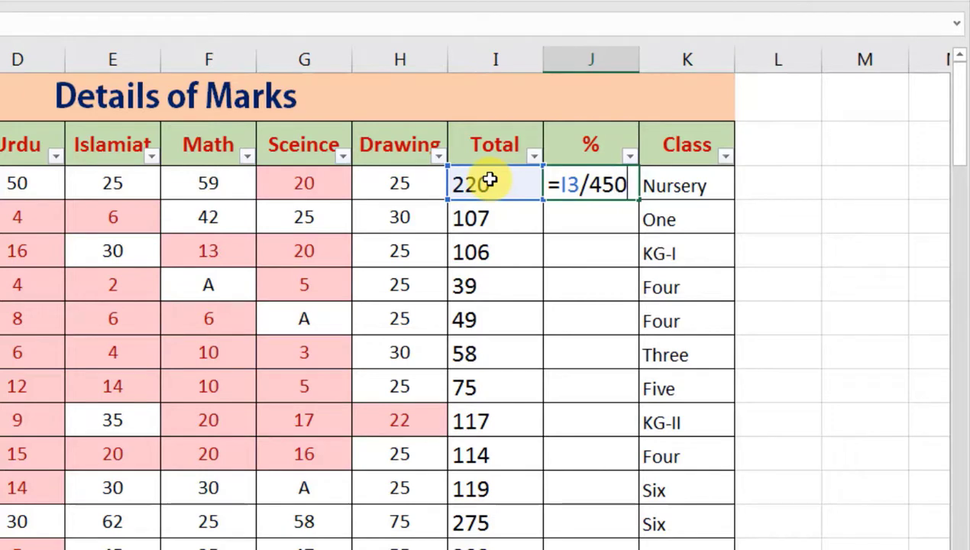
{"action": "key", "text": "Return"}
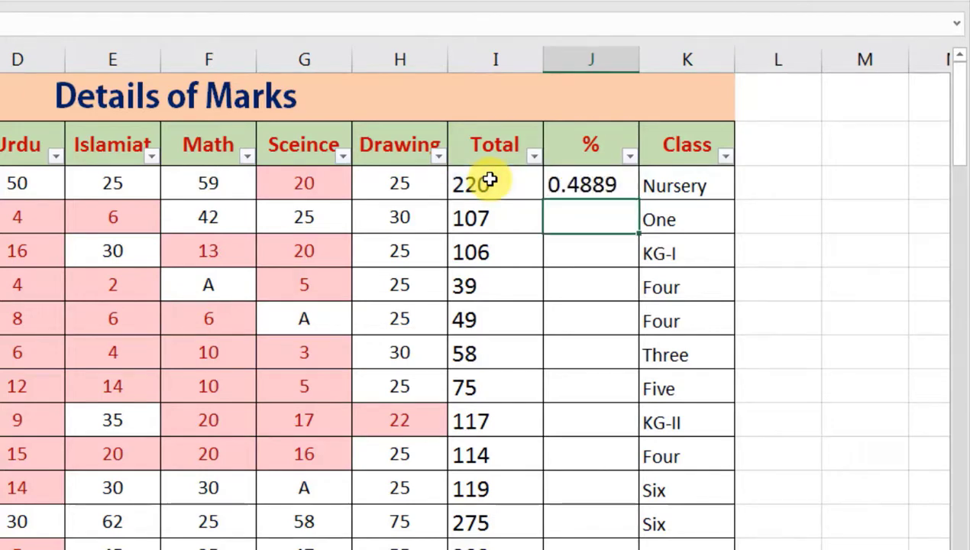
{"action": "left_click", "coordinate": [580, 184]}
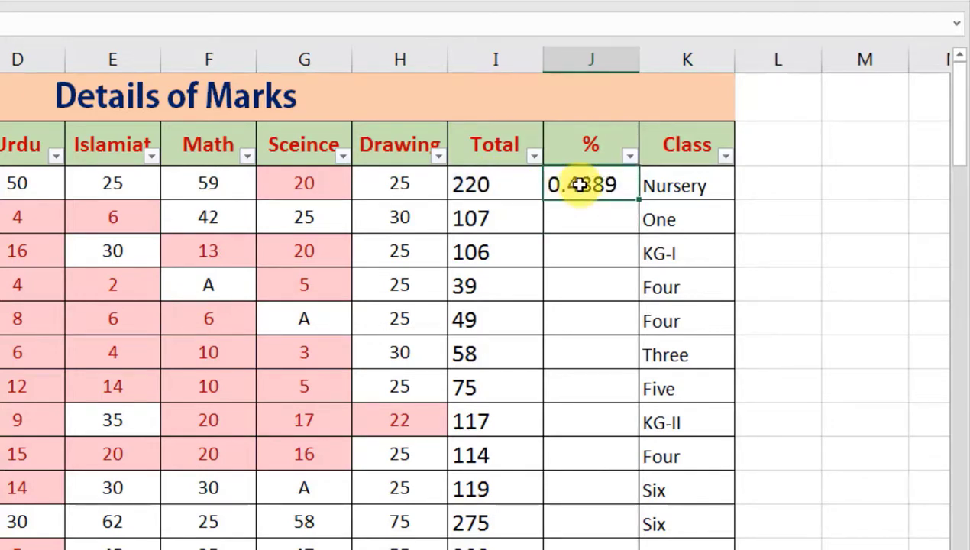
{"action": "double_click", "coordinate": [639, 199]}
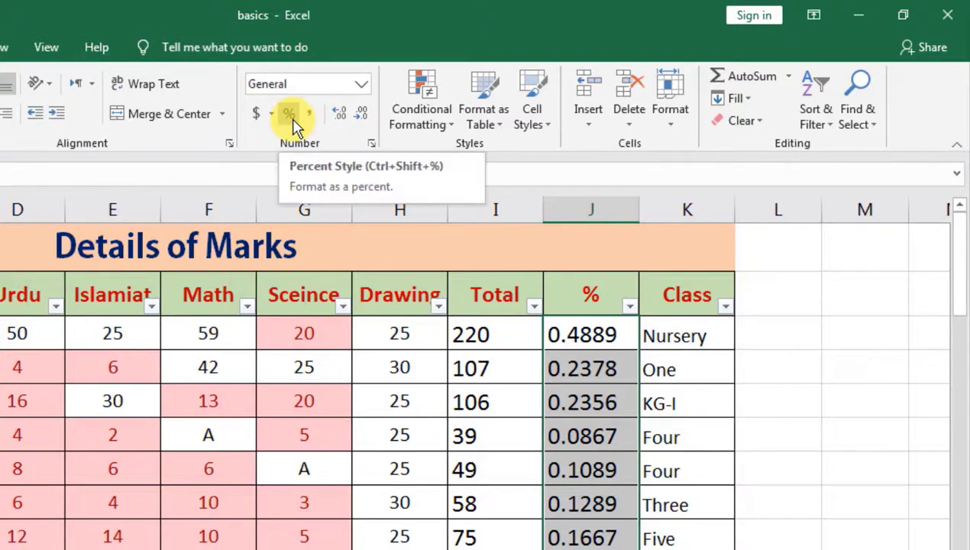
Show the % column values as whole percentages.
{"action": "left_click", "coordinate": [293, 120]}
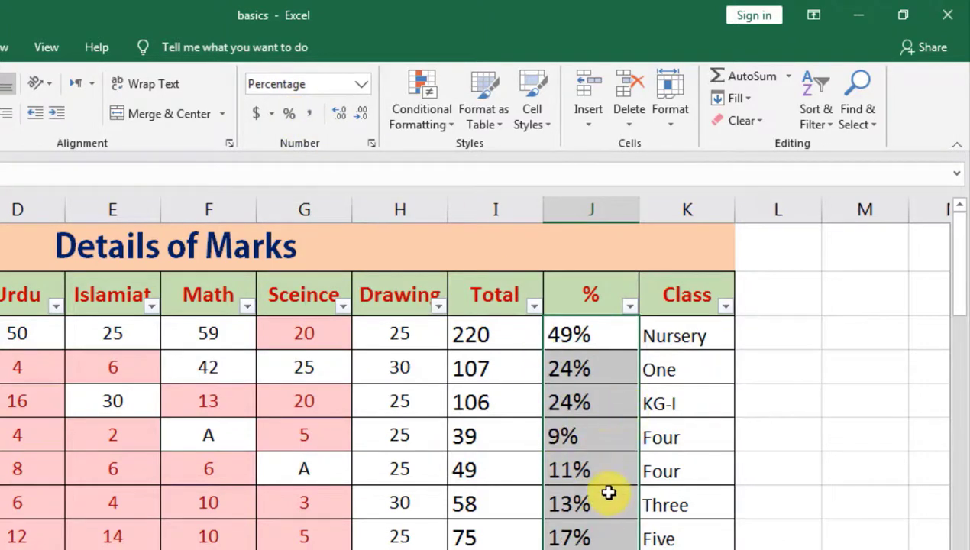
{"action": "scroll", "coordinate": [607, 492], "scroll_direction": "down", "scroll_amount": 5}
{"action": "scroll", "coordinate": [608, 491], "scroll_direction": "down", "scroll_amount": 1}
{"action": "scroll", "coordinate": [607, 492], "scroll_direction": "down", "scroll_amount": 3}
{"action": "scroll", "coordinate": [606, 492], "scroll_direction": "down", "scroll_amount": 3}
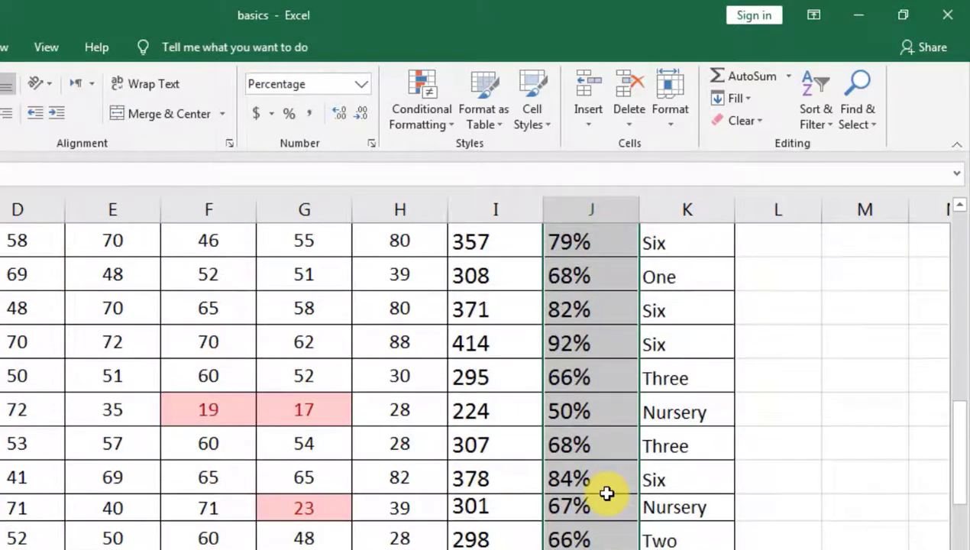
{"action": "scroll", "coordinate": [607, 492], "scroll_direction": "down", "scroll_amount": 4}
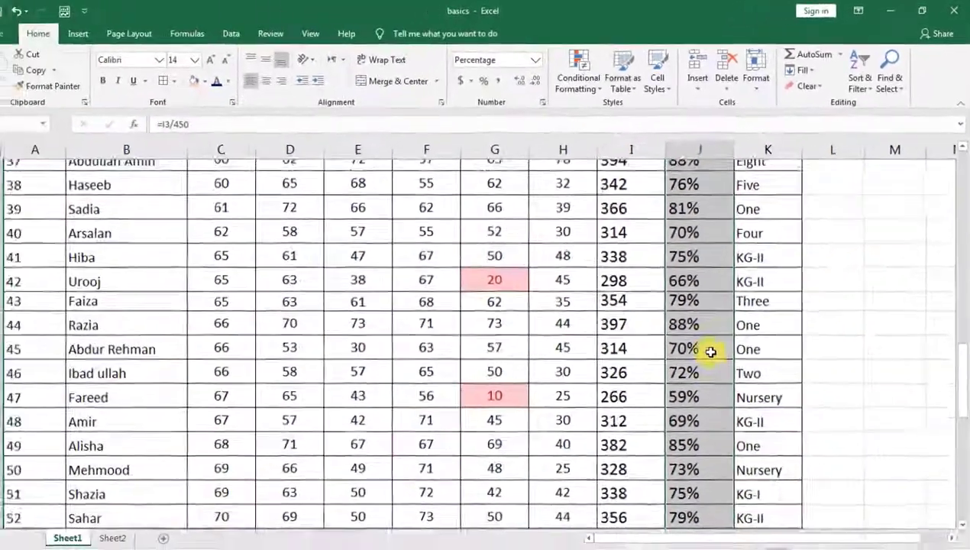
{"action": "scroll", "coordinate": [711, 351], "scroll_direction": "up", "scroll_amount": 10}
{"action": "scroll", "coordinate": [711, 352], "scroll_direction": "up", "scroll_amount": 2}
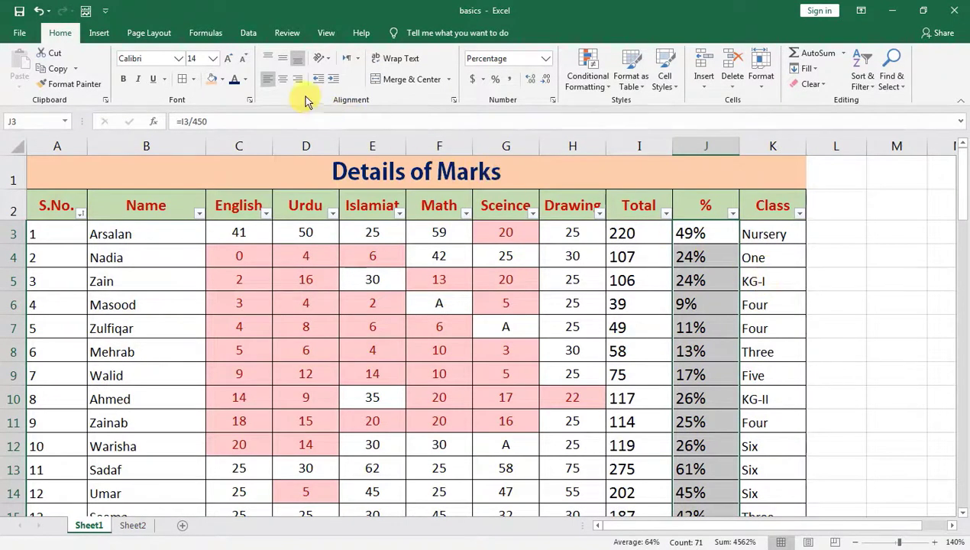
Centre the % column values and give them a light peach fill.
{"action": "left_click", "coordinate": [281, 80]}
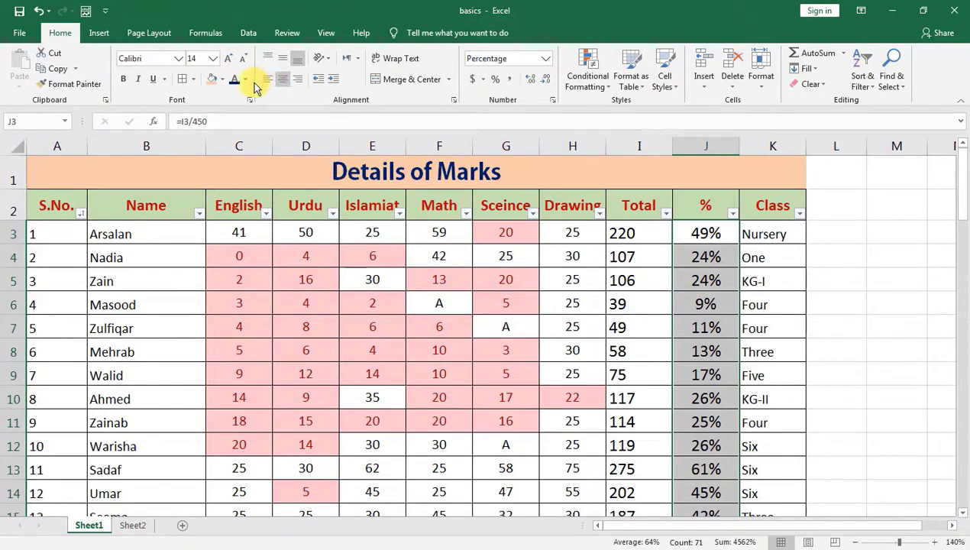
{"action": "left_click", "coordinate": [222, 79]}
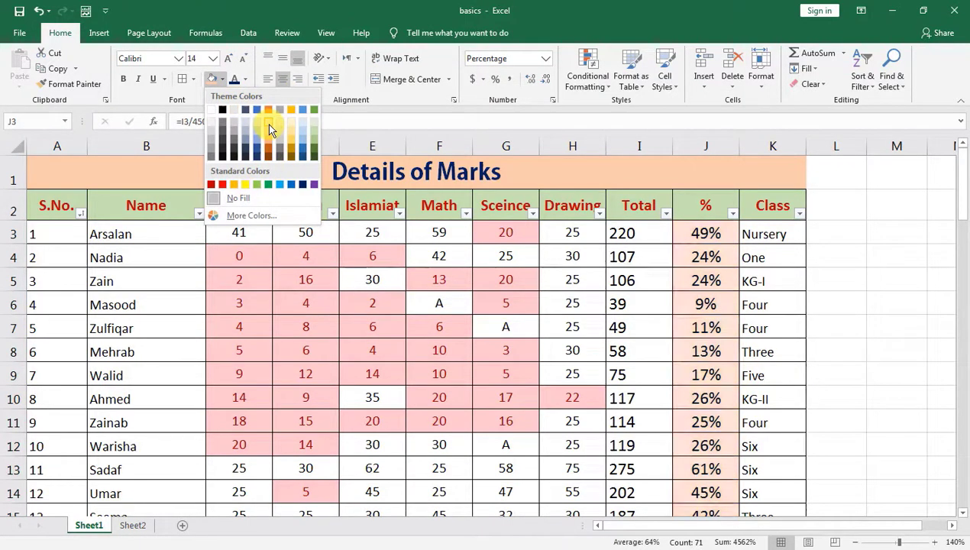
{"action": "left_click", "coordinate": [267, 124]}
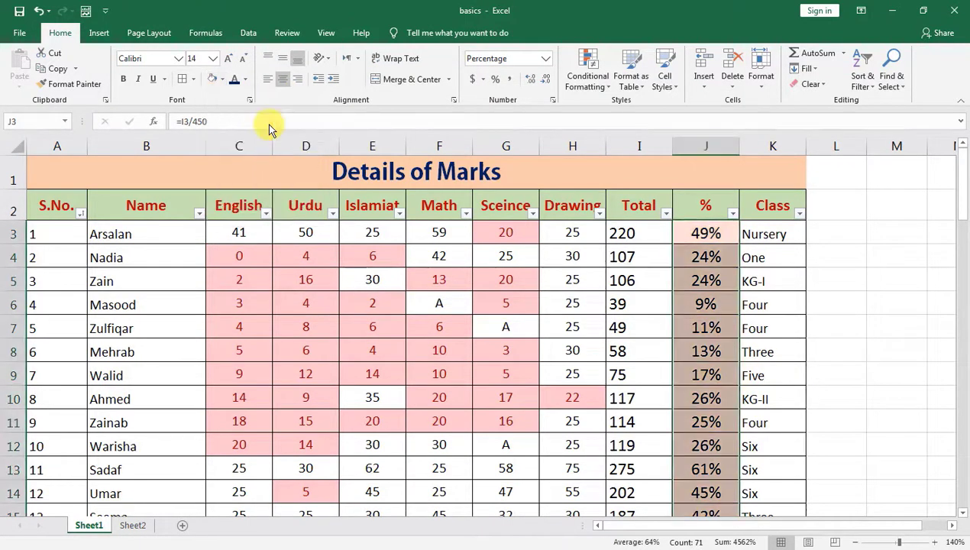
{"action": "left_click", "coordinate": [712, 239]}
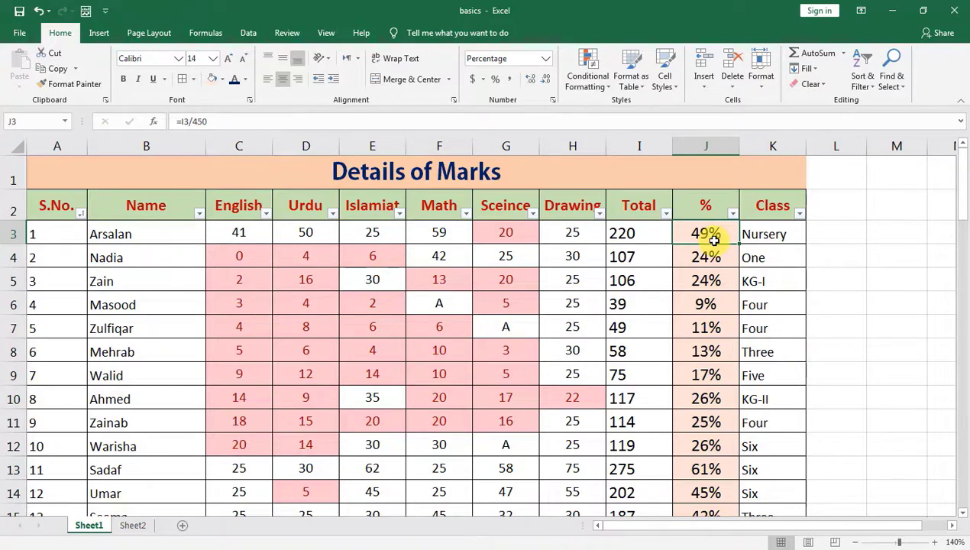
{"action": "key", "text": "ctrl+shift+Down"}
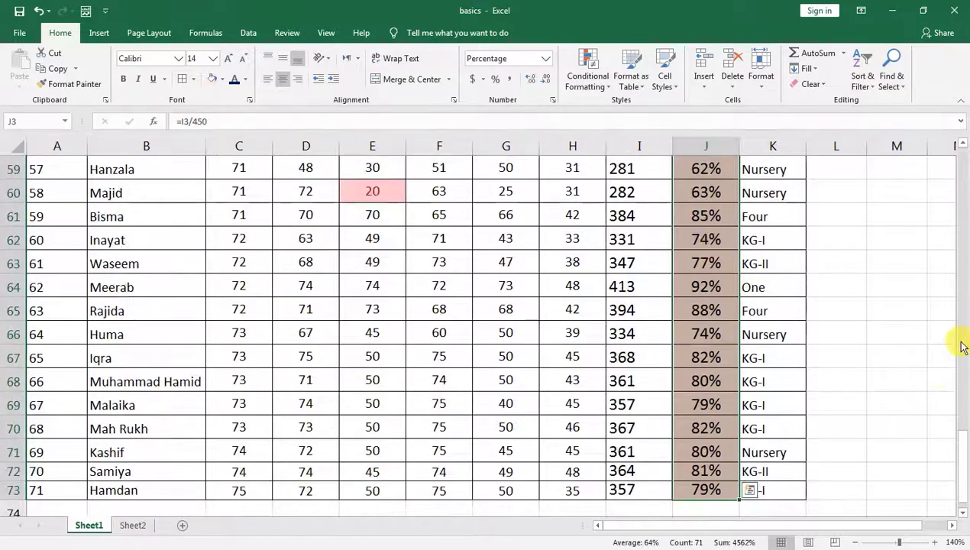
{"action": "left_click_drag", "start_coordinate": [959, 454], "coordinate": [962, 156]}
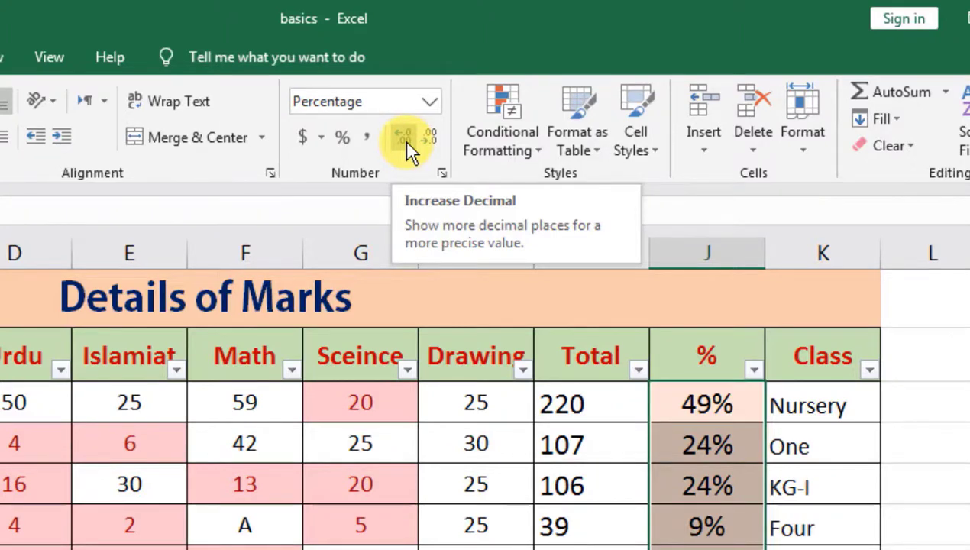
{"action": "left_click", "coordinate": [405, 141]}
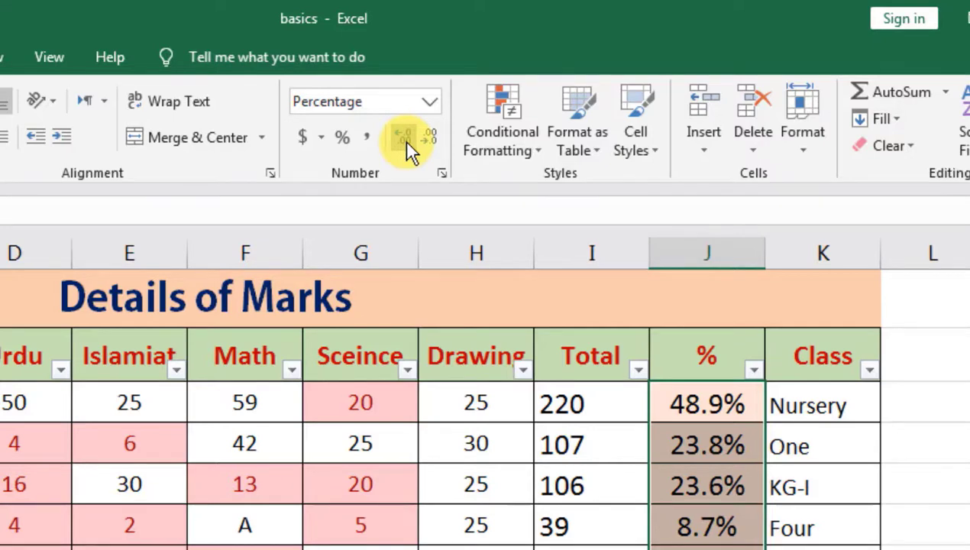
{"action": "left_click", "coordinate": [406, 141]}
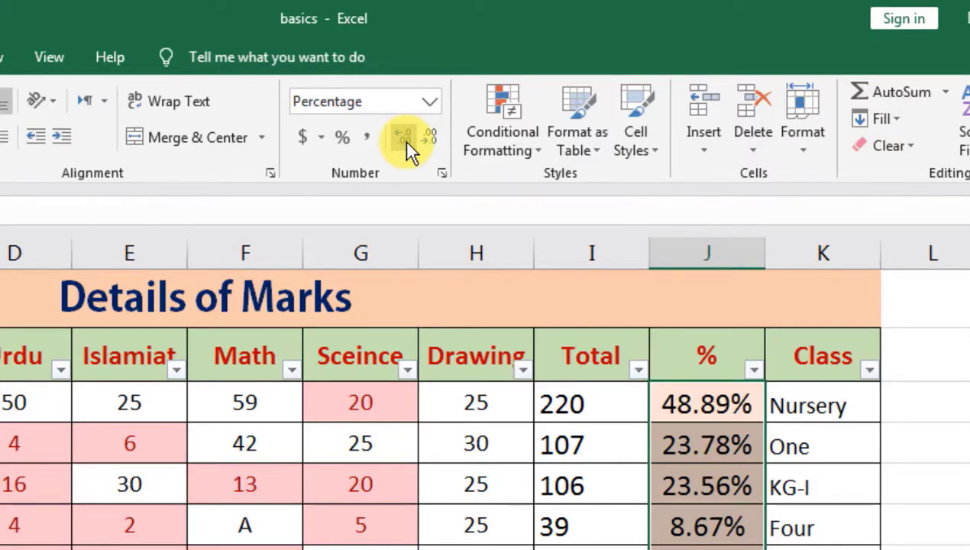
{"action": "left_click", "coordinate": [405, 142]}
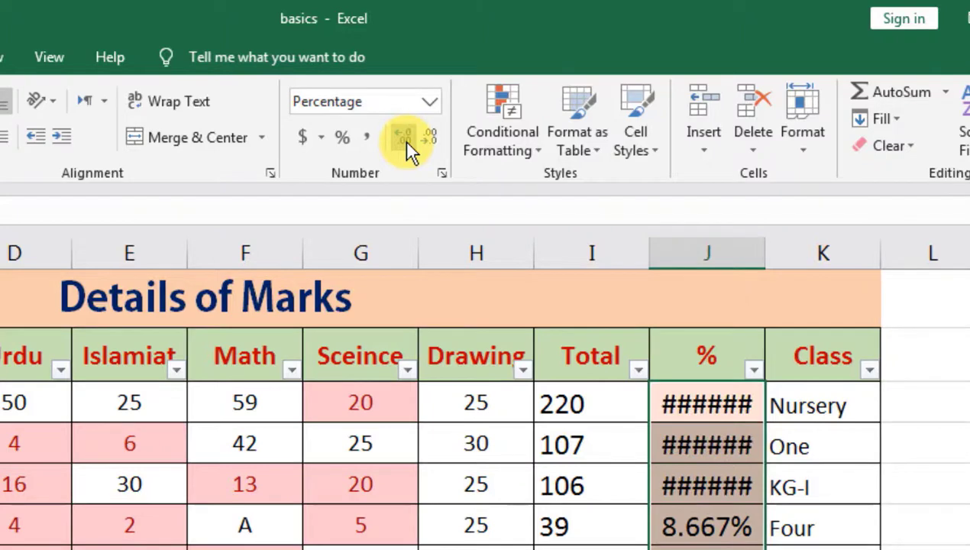
{"action": "left_click_drag", "start_coordinate": [765, 257], "coordinate": [810, 259]}
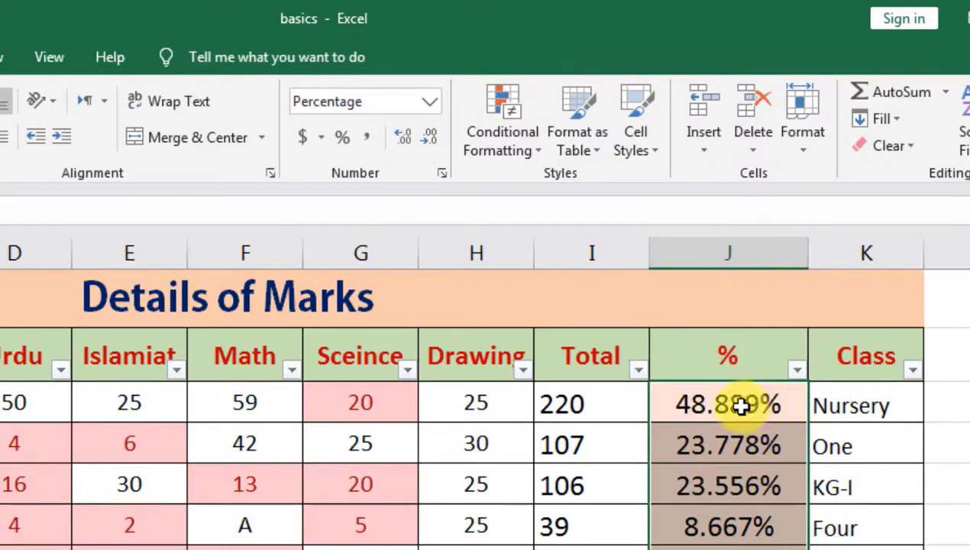
{"action": "left_click", "coordinate": [425, 140]}
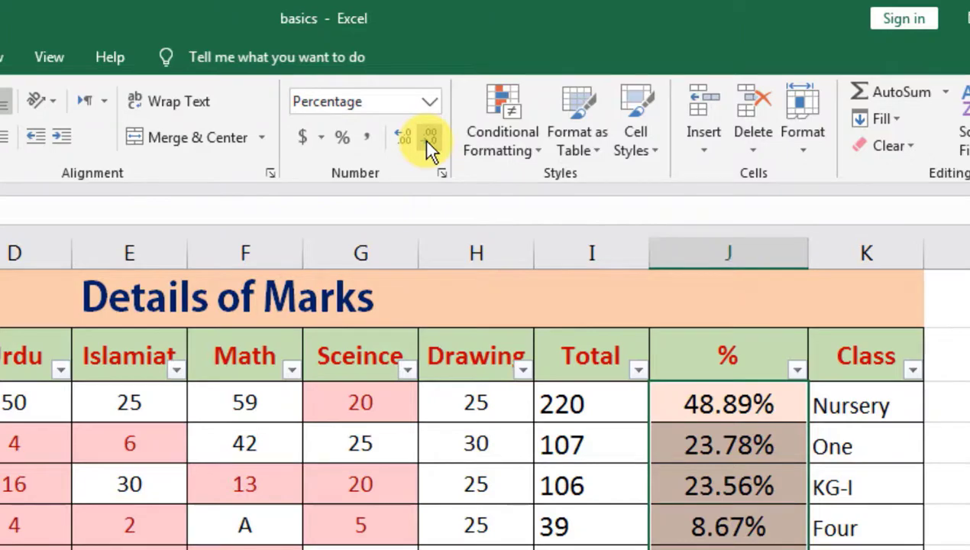
{"action": "left_click", "coordinate": [706, 543]}
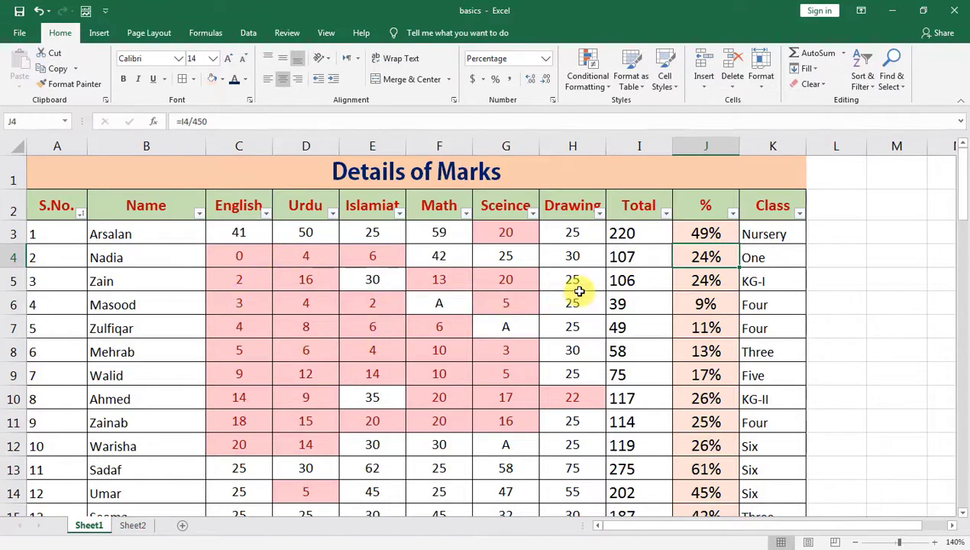
{"action": "left_click", "coordinate": [244, 146]}
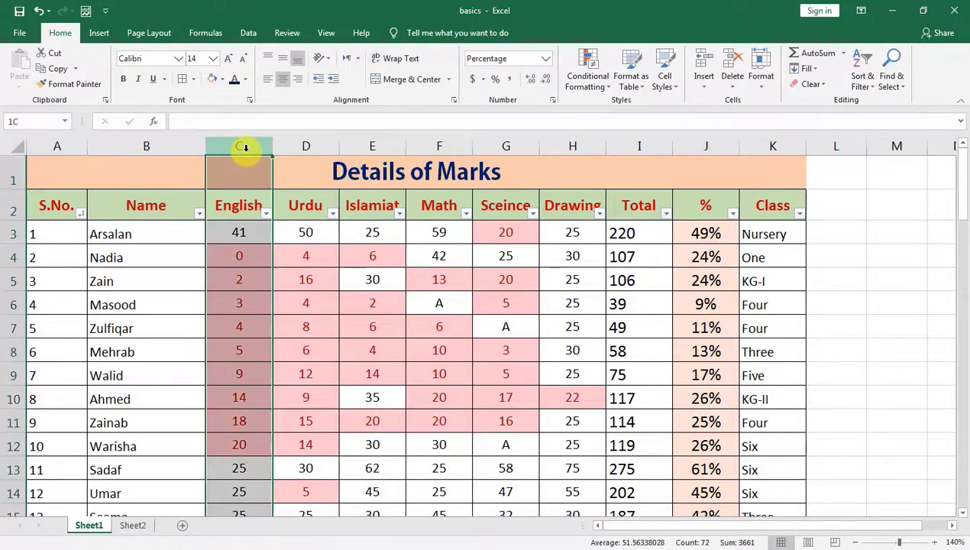
{"action": "left_click_drag", "start_coordinate": [245, 147], "coordinate": [559, 144]}
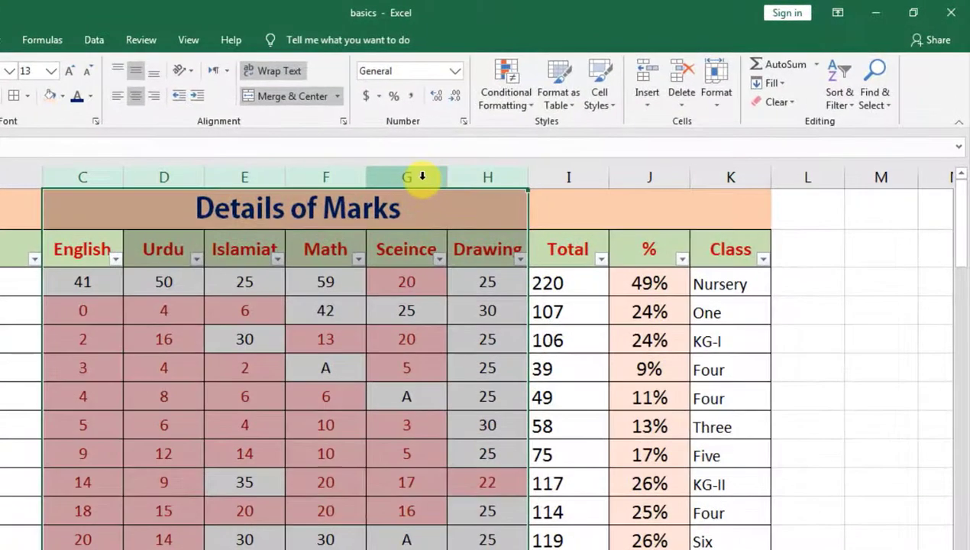
{"action": "right_click", "coordinate": [422, 177]}
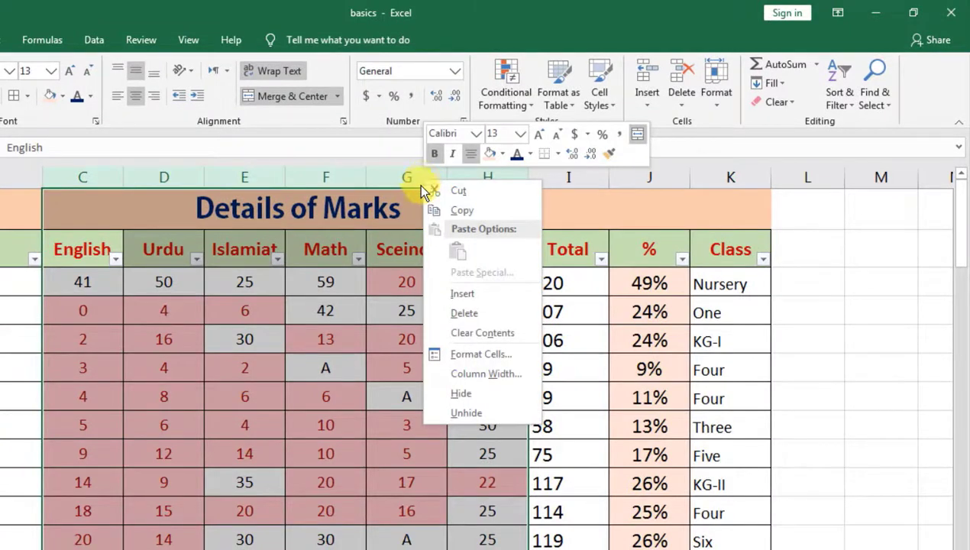
{"action": "left_click", "coordinate": [456, 394]}
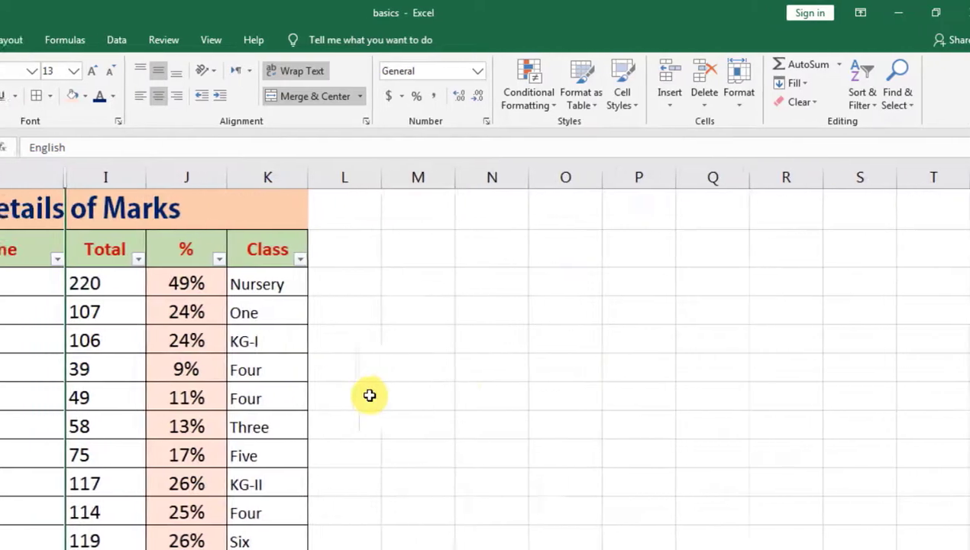
{"action": "left_click", "coordinate": [371, 312]}
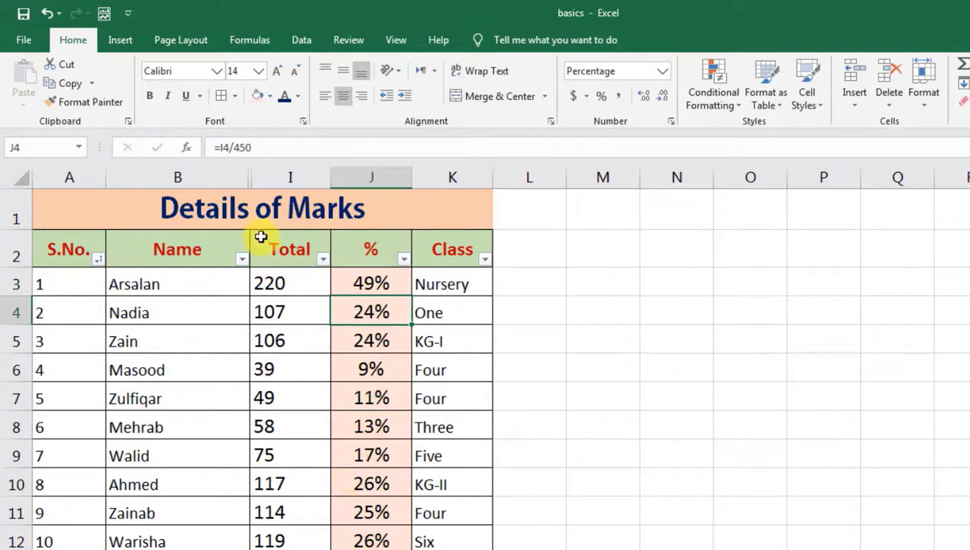
{"action": "left_click_drag", "start_coordinate": [216, 179], "coordinate": [282, 177]}
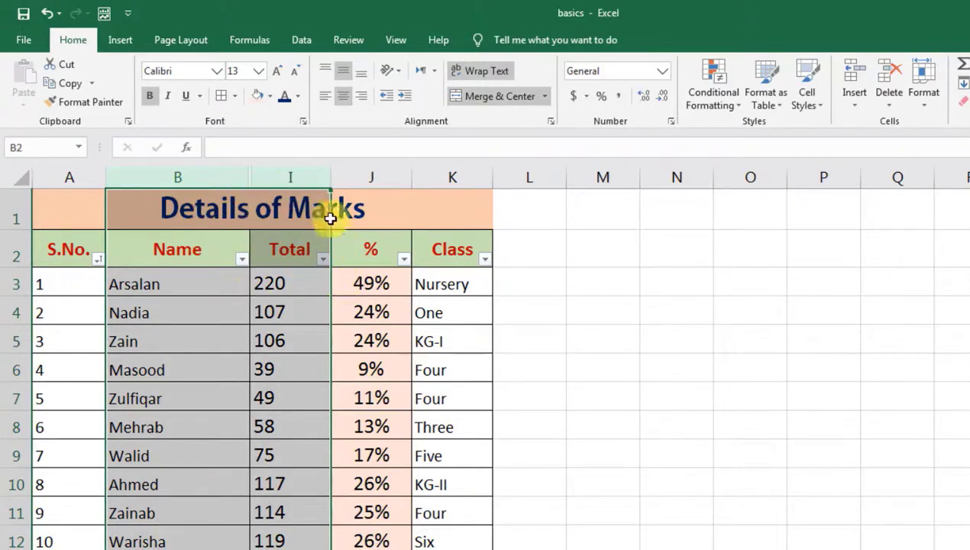
{"action": "right_click", "coordinate": [276, 179]}
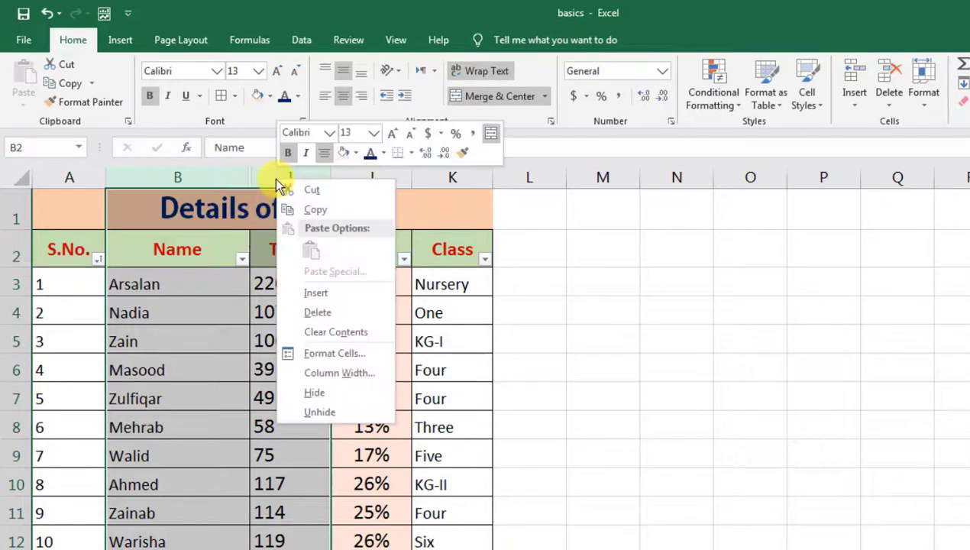
{"action": "left_click", "coordinate": [320, 413]}
{"action": "left_click", "coordinate": [360, 331]}
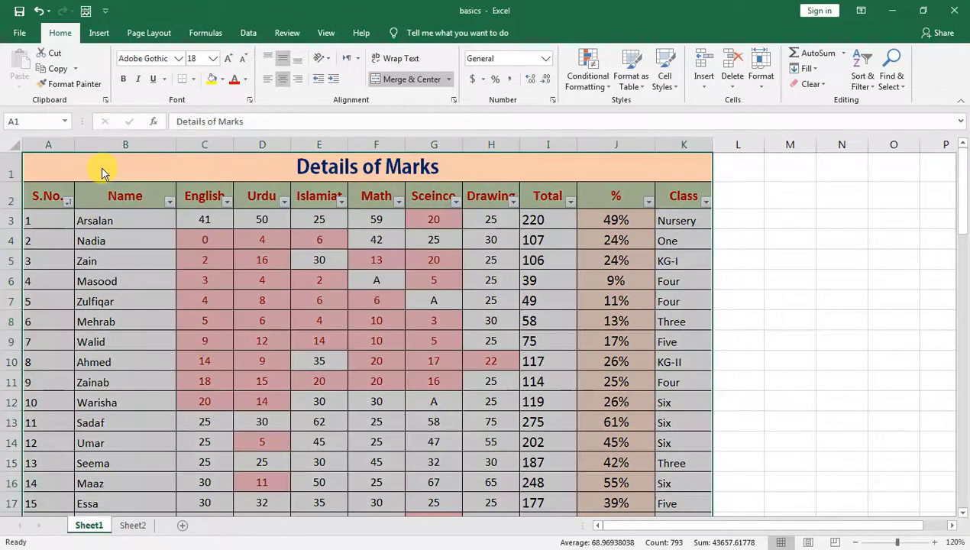
Select the whole Details of Marks table from A1 and copy it.
{"action": "left_click", "coordinate": [149, 232]}
{"action": "left_click", "coordinate": [109, 172]}
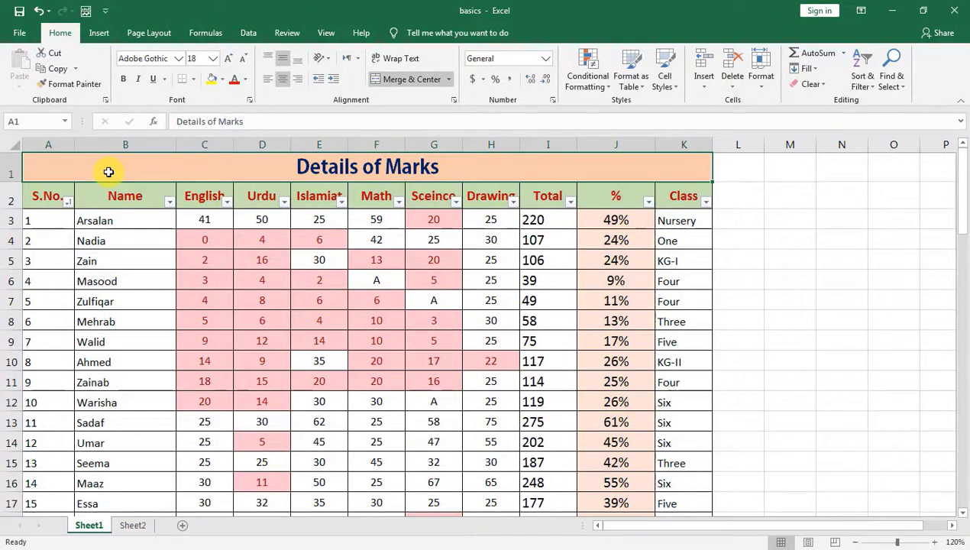
{"action": "key", "text": "shift+Down"}
{"action": "key", "text": "shift+Down"}
{"action": "key", "text": "shift+Down"}
{"action": "key", "text": "shift+Down"}
{"action": "key", "text": "ctrl+shift+Down"}
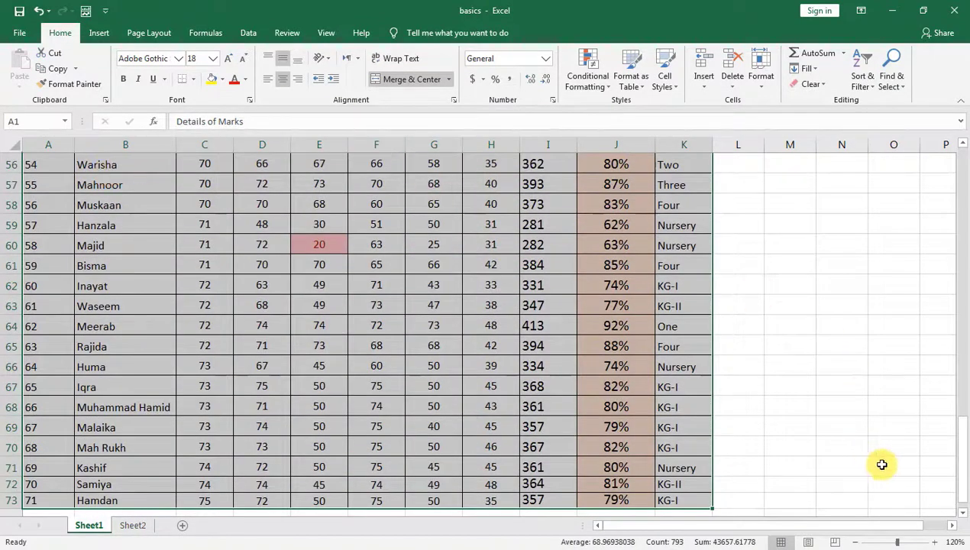
{"action": "left_click_drag", "start_coordinate": [963, 468], "coordinate": [964, 152]}
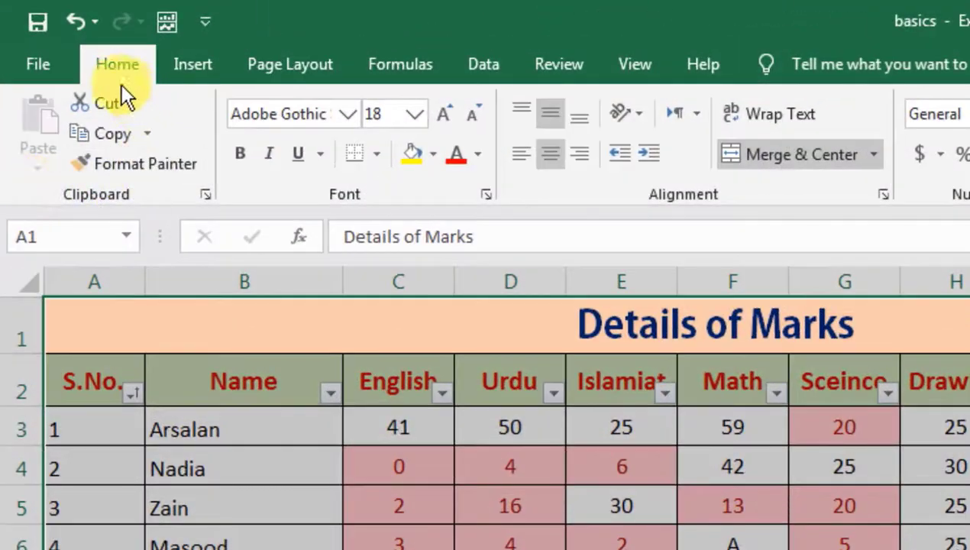
{"action": "left_click", "coordinate": [104, 134]}
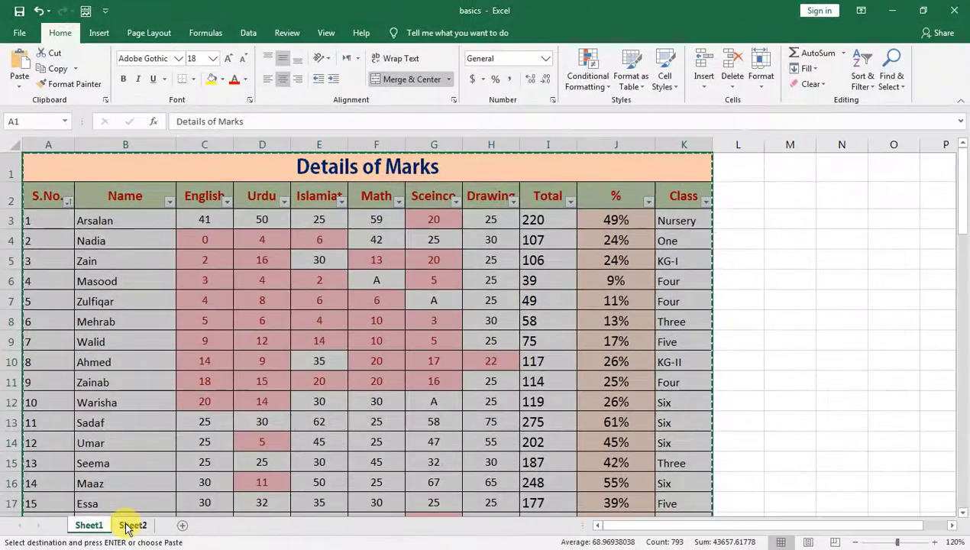
Paste the table into Sheet2 at A1 and select subject columns C to H.
{"action": "left_click", "coordinate": [131, 525]}
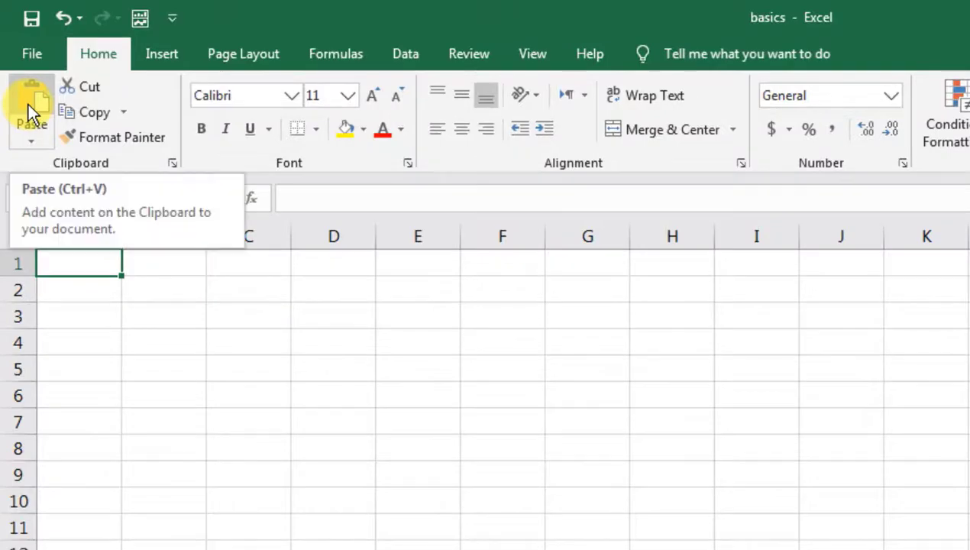
{"action": "left_click", "coordinate": [28, 104]}
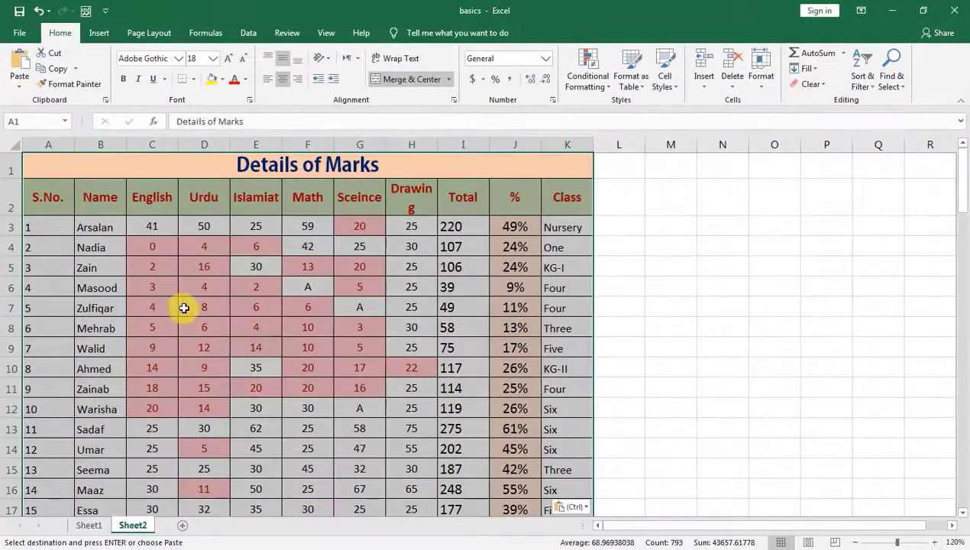
{"action": "left_click", "coordinate": [187, 306]}
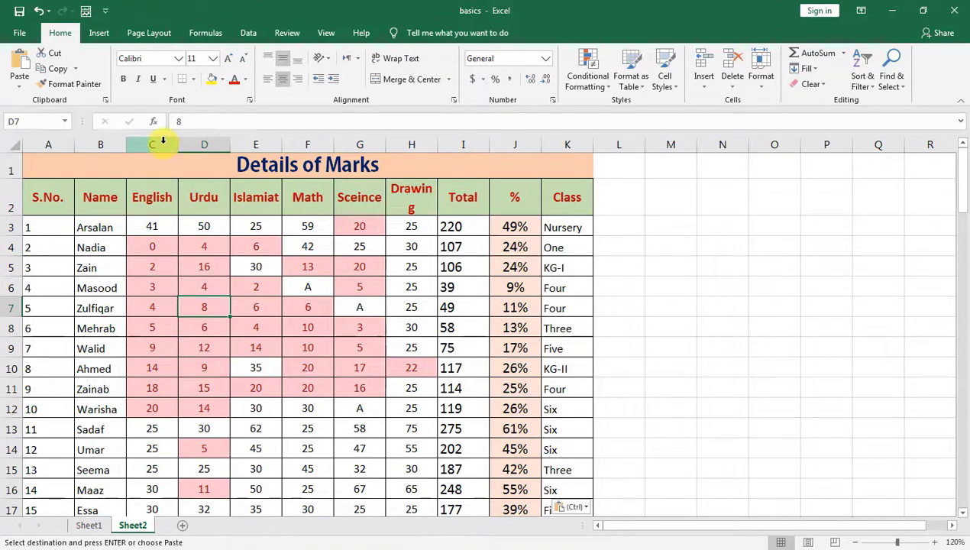
{"action": "left_click_drag", "start_coordinate": [163, 141], "coordinate": [411, 155]}
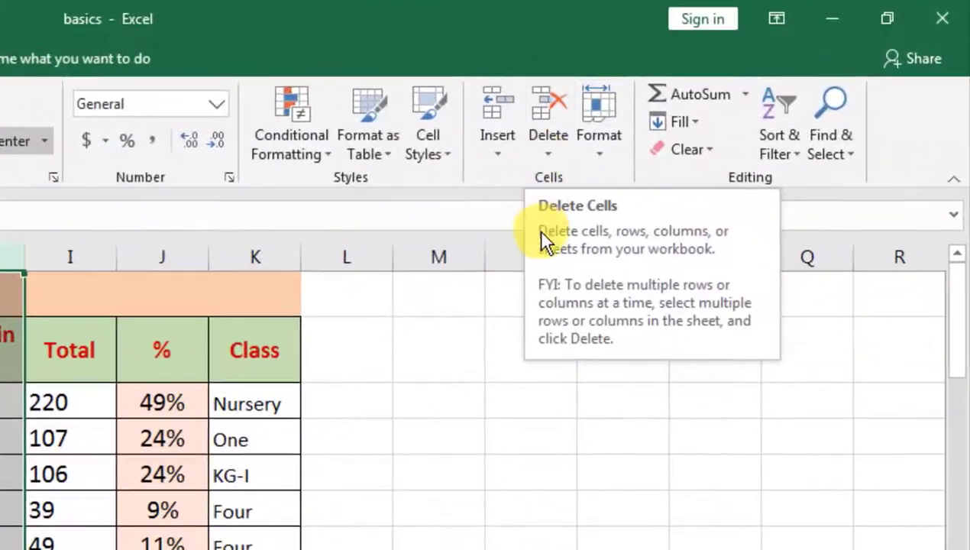
Delete the selected subject columns C–H from the Sheet2 table, turning Total and % into #REF! errors.
{"action": "left_click", "coordinate": [546, 156]}
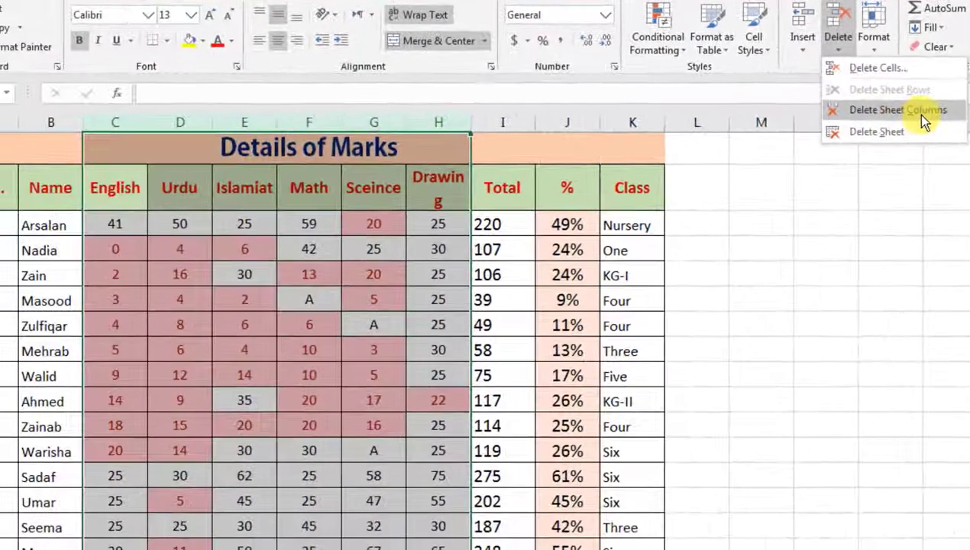
{"action": "left_click", "coordinate": [922, 117]}
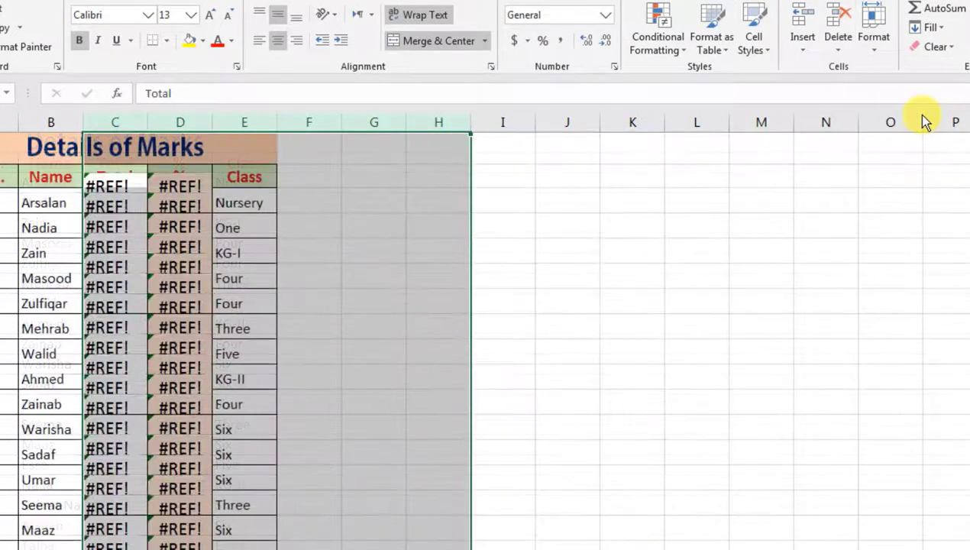
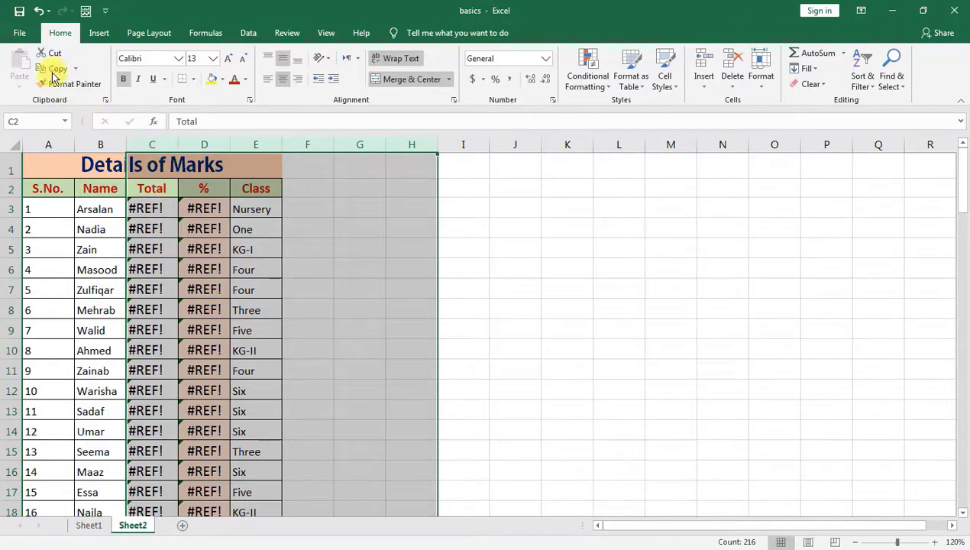
Undo the column deletion and check the restored =SUM(C3:H3) and =I3/450 formulas in I3 and J3.
{"action": "left_click", "coordinate": [39, 11]}
{"action": "left_click", "coordinate": [326, 298]}
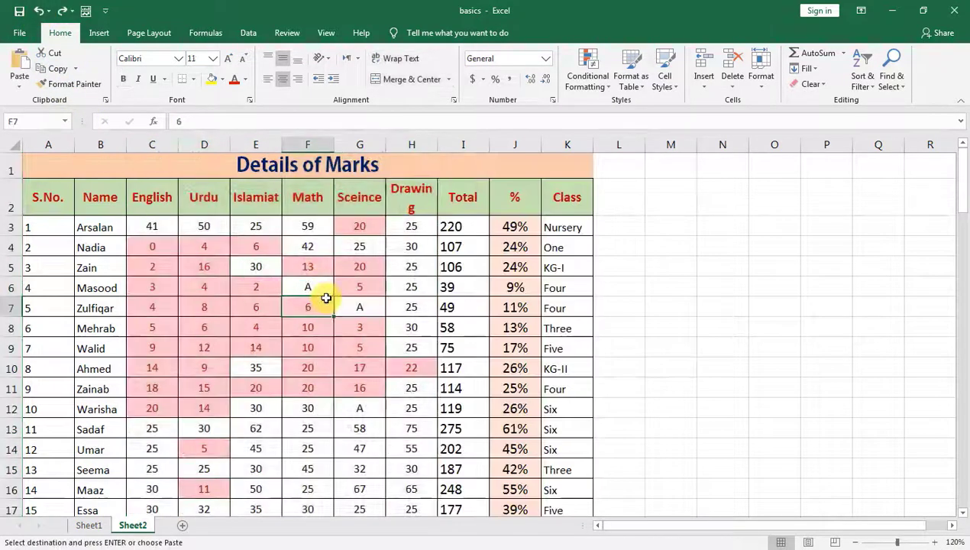
{"action": "double_click", "coordinate": [453, 227]}
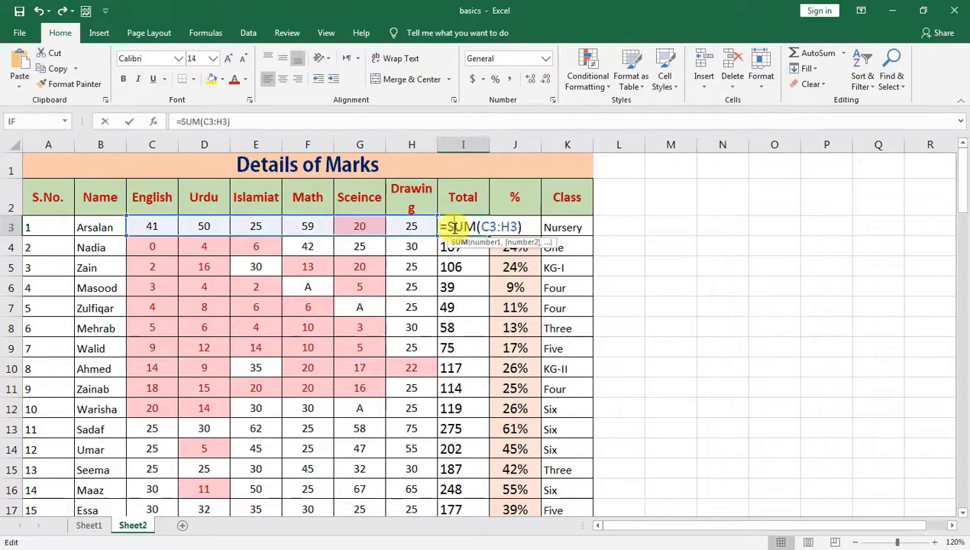
{"action": "left_click", "coordinate": [510, 225]}
{"action": "double_click", "coordinate": [509, 225]}
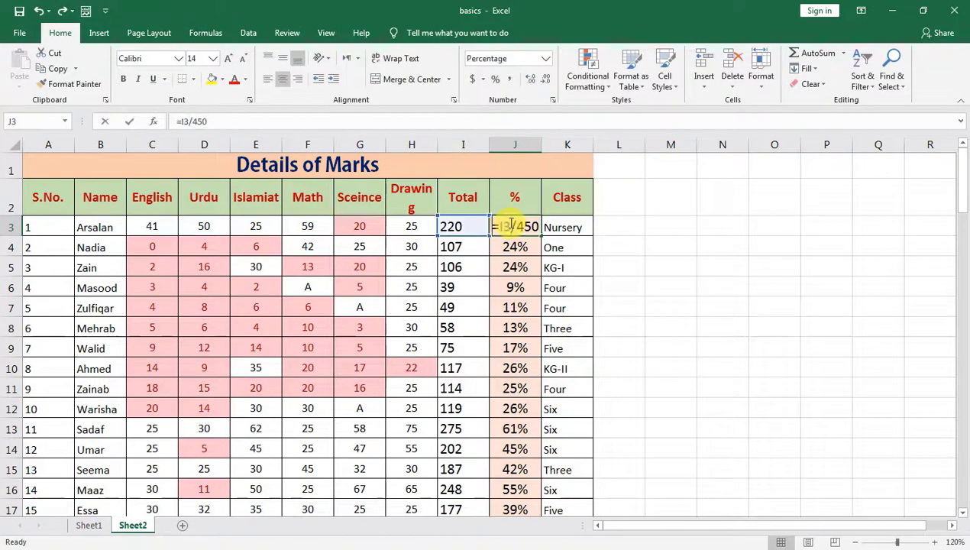
{"action": "key", "text": "Escape"}
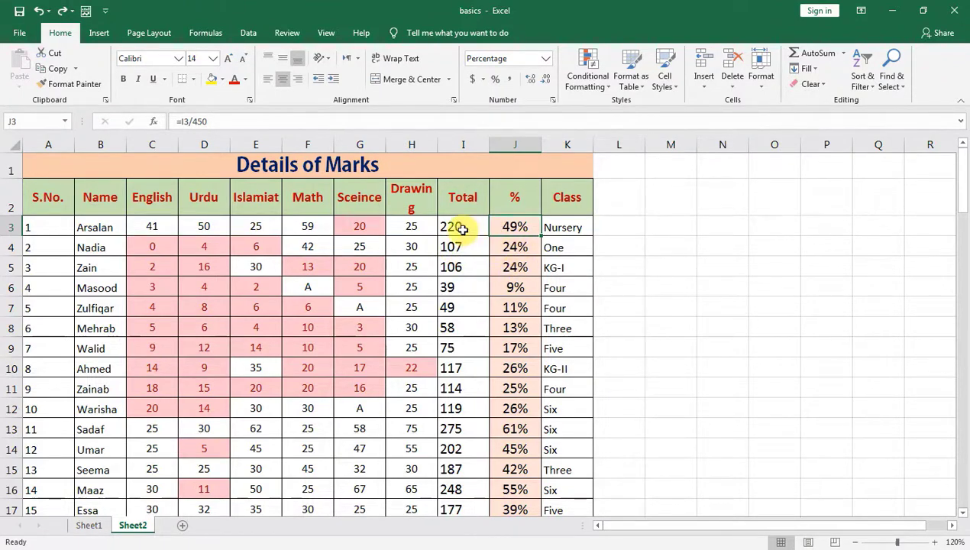
Select the Total and % columns from I3 down to the last student (I3:J73).
{"action": "left_click", "coordinate": [461, 229]}
{"action": "key", "text": "shift+Right"}
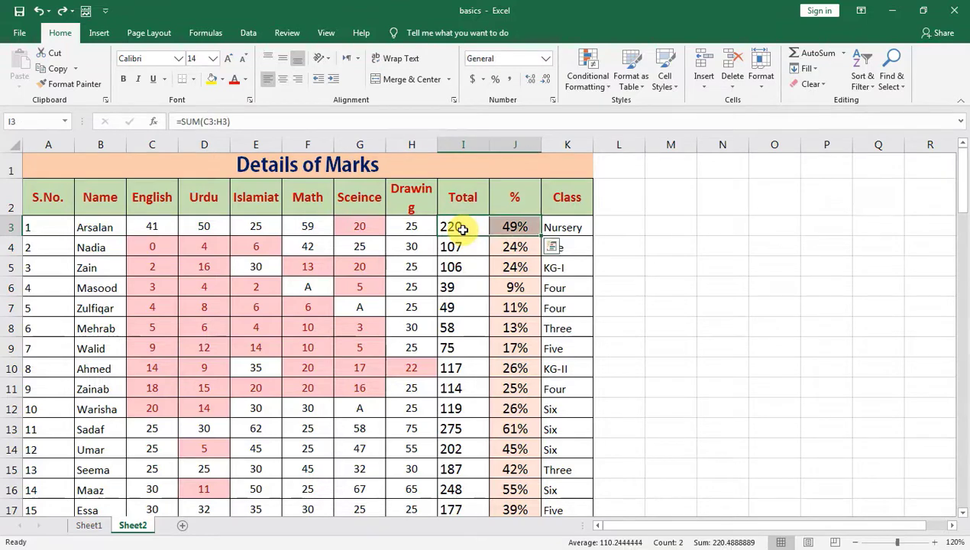
{"action": "key", "text": "ctrl+shift+Down"}
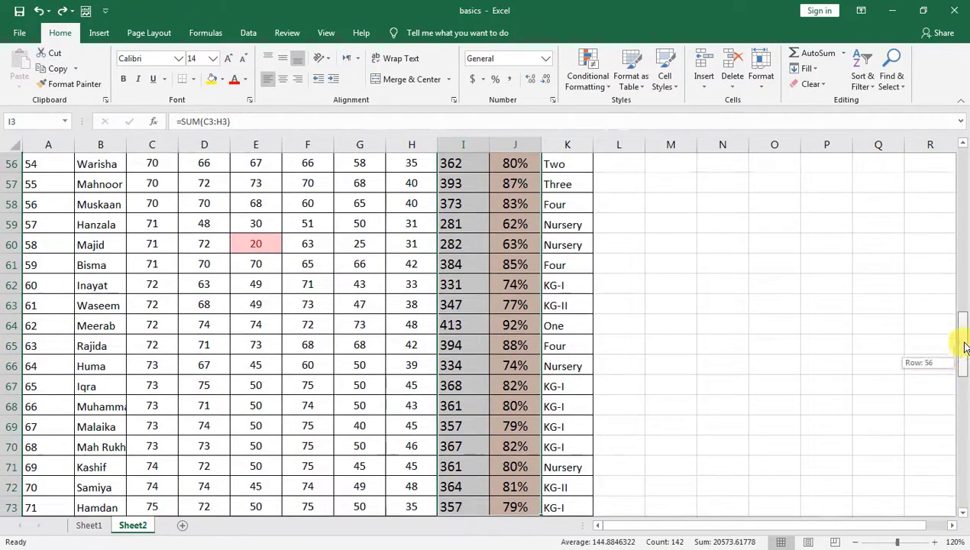
{"action": "left_click_drag", "start_coordinate": [959, 336], "coordinate": [960, 171]}
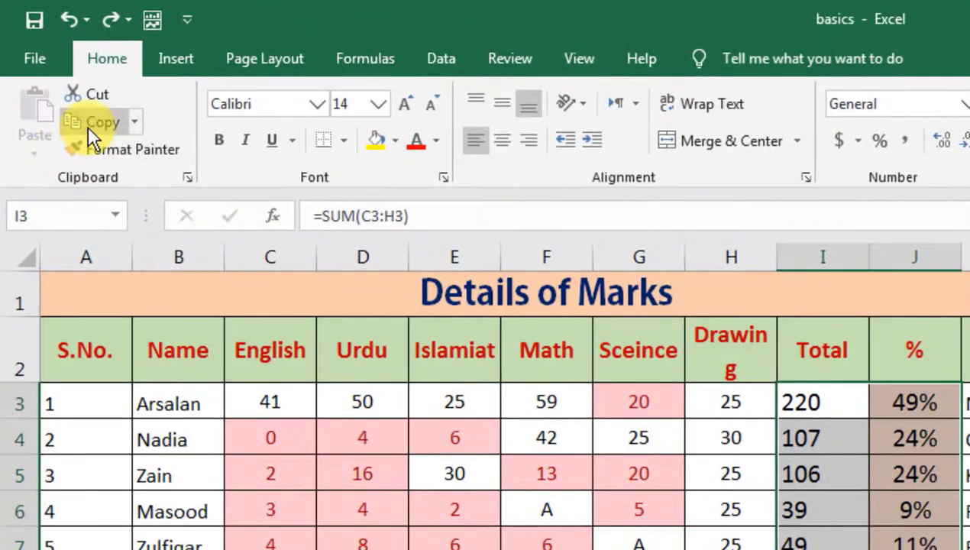
Copy I3:J73 and paste it back over itself as values only with Paste Special.
{"action": "left_click", "coordinate": [51, 74]}
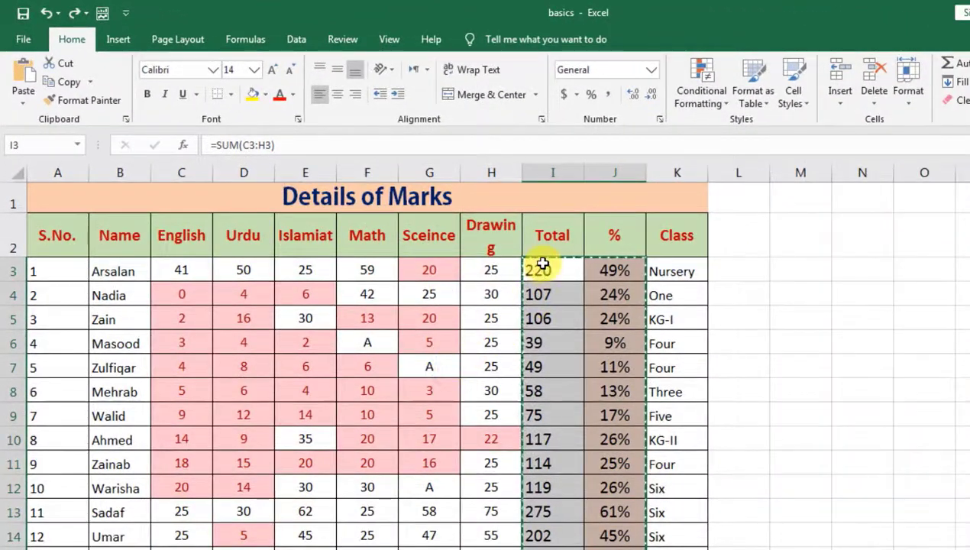
{"action": "right_click", "coordinate": [542, 267]}
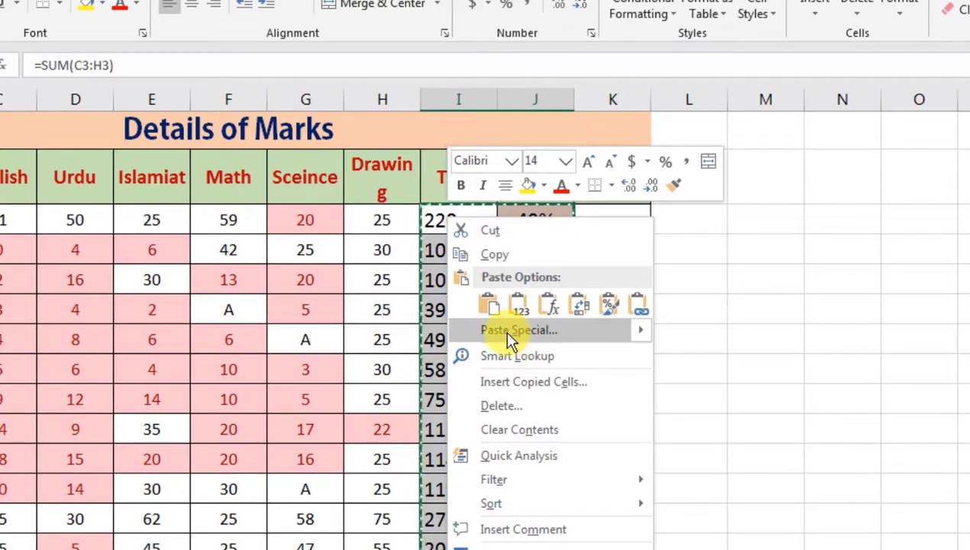
{"action": "left_click", "coordinate": [509, 336]}
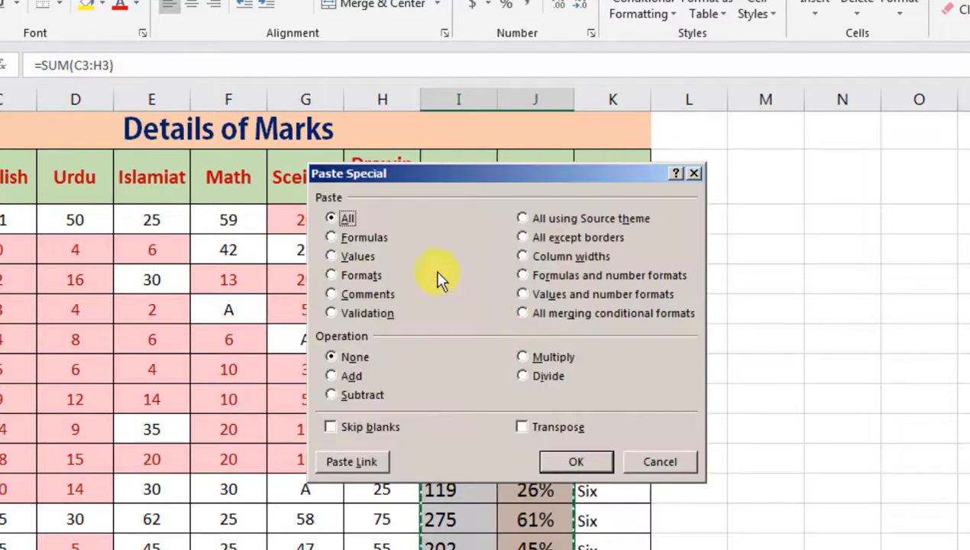
{"action": "mouse_move", "coordinate": [457, 178]}
{"action": "left_mouse_down"}
{"action": "mouse_move", "coordinate": [527, 172]}
{"action": "mouse_move", "coordinate": [764, 84]}
{"action": "left_mouse_up"}
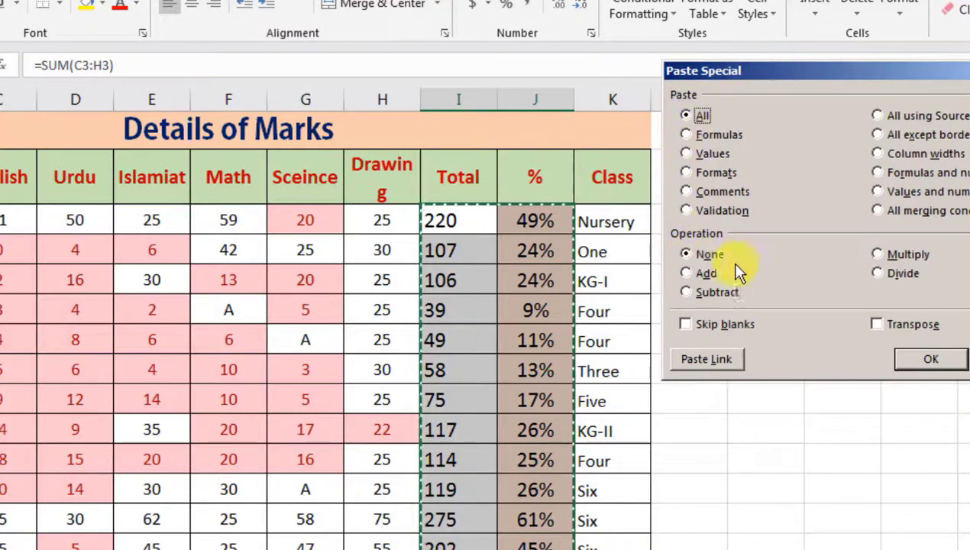
{"action": "left_click", "coordinate": [690, 155]}
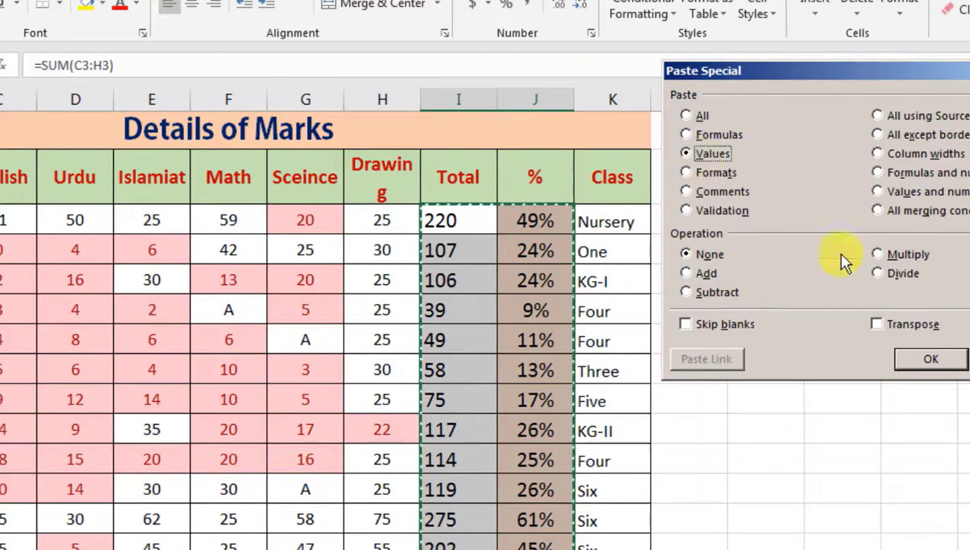
{"action": "left_click", "coordinate": [925, 361]}
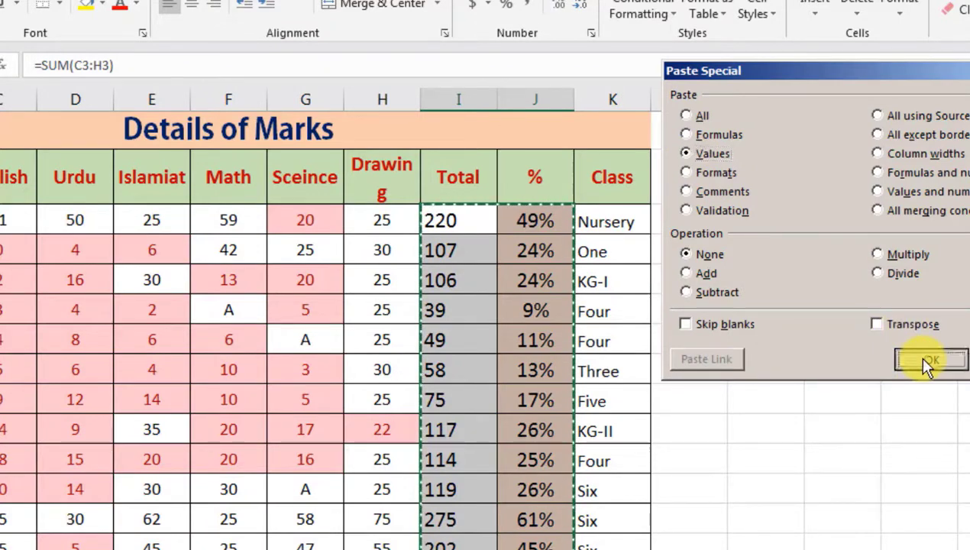
{"action": "left_click", "coordinate": [601, 369]}
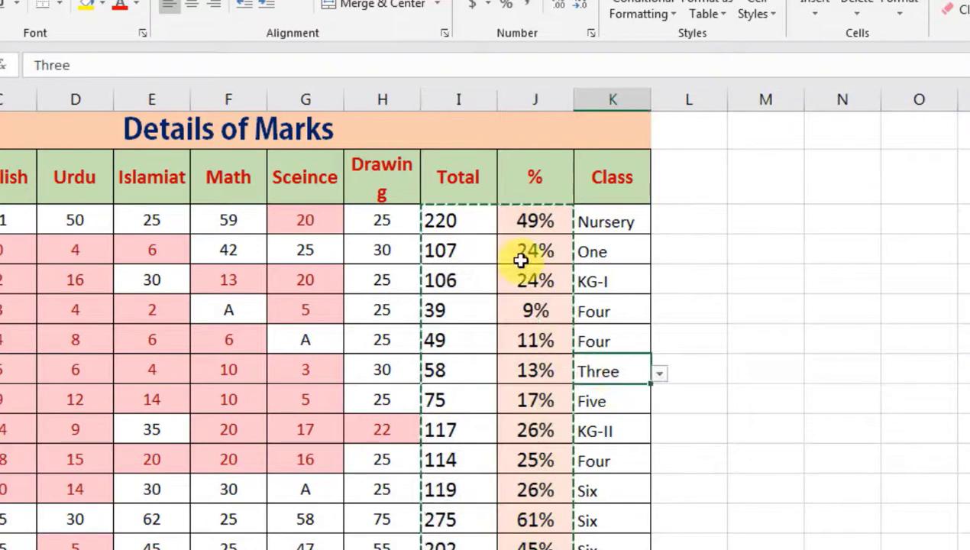
Confirm J3 and I3 now hold plain values, with I3 showing 220.
{"action": "left_click", "coordinate": [524, 220]}
{"action": "double_click", "coordinate": [527, 221]}
{"action": "key", "text": "Escape"}
{"action": "left_click", "coordinate": [480, 223]}
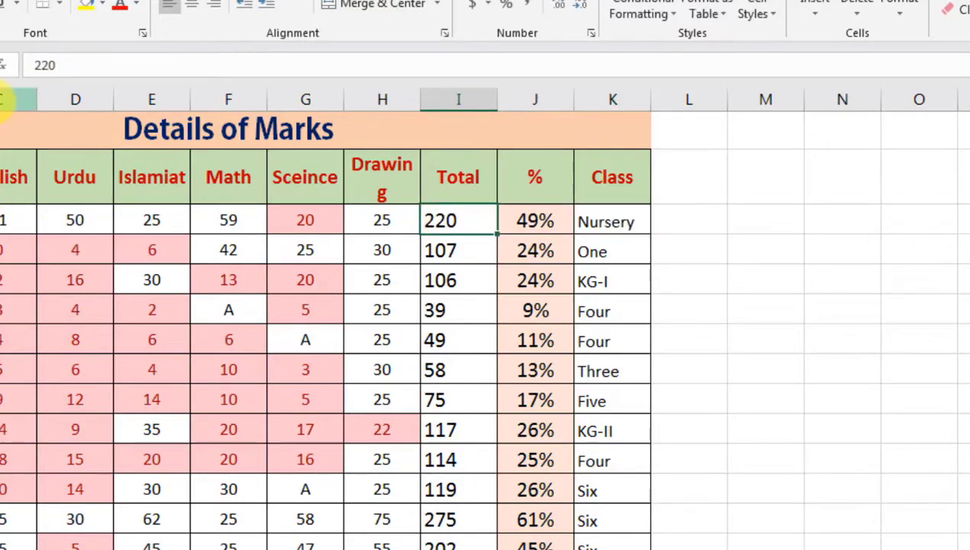
{"action": "left_click_drag", "start_coordinate": [8, 99], "coordinate": [365, 103]}
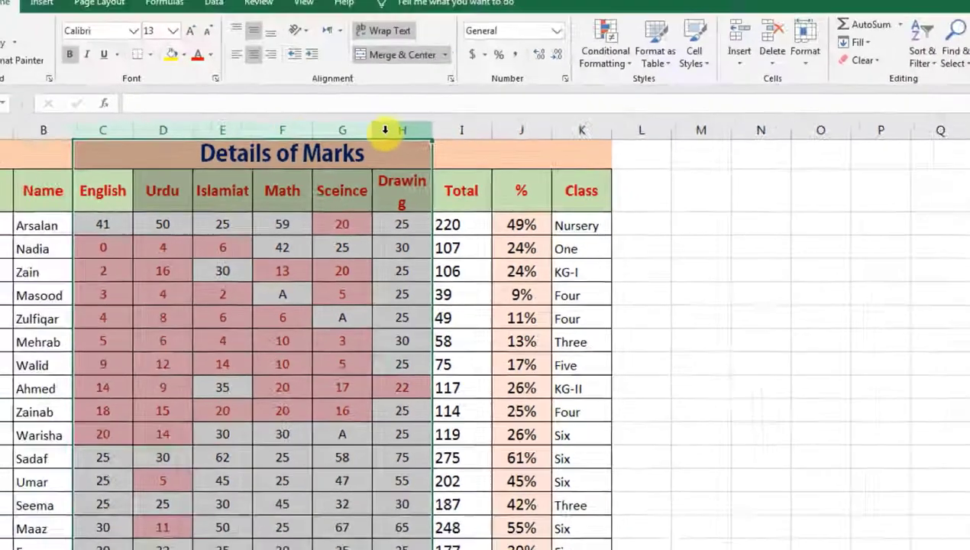
Delete subject-mark columns C through H and slightly widen the Class column E.
{"action": "right_click", "coordinate": [366, 108]}
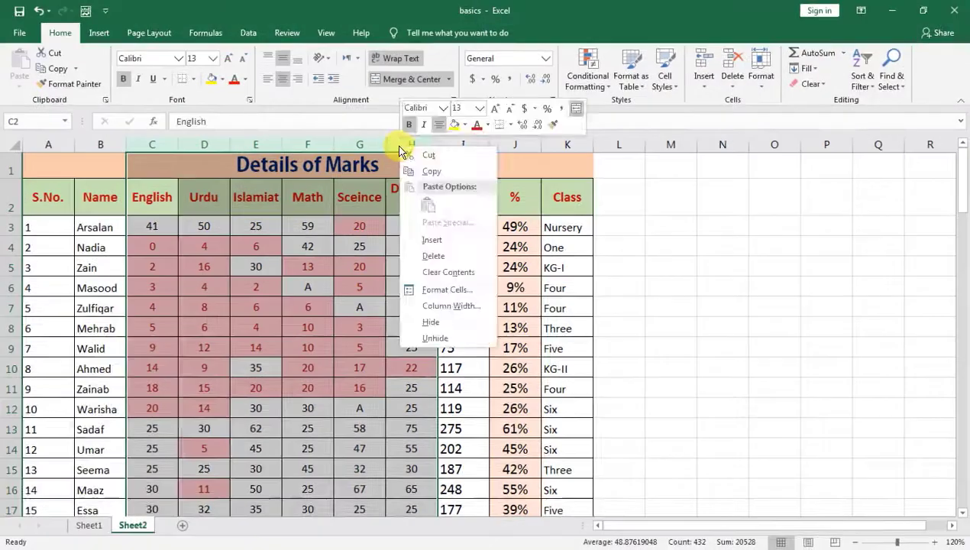
{"action": "left_click", "coordinate": [429, 256]}
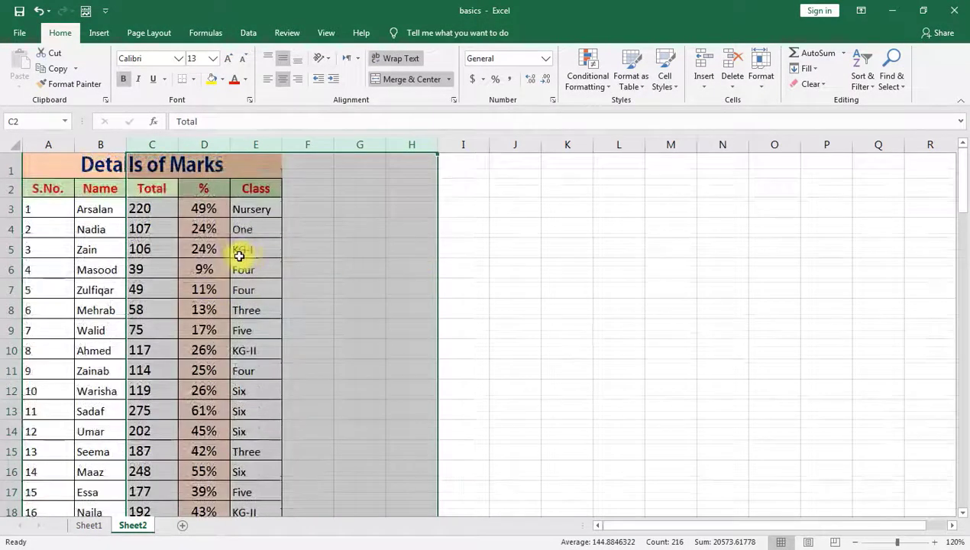
{"action": "left_click", "coordinate": [235, 252]}
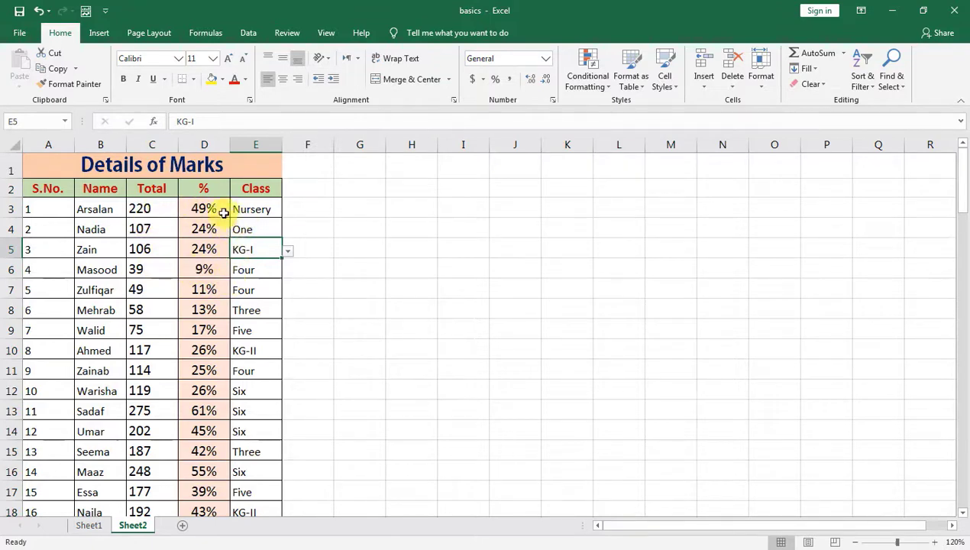
{"action": "left_click_drag", "start_coordinate": [281, 144], "coordinate": [291, 144]}
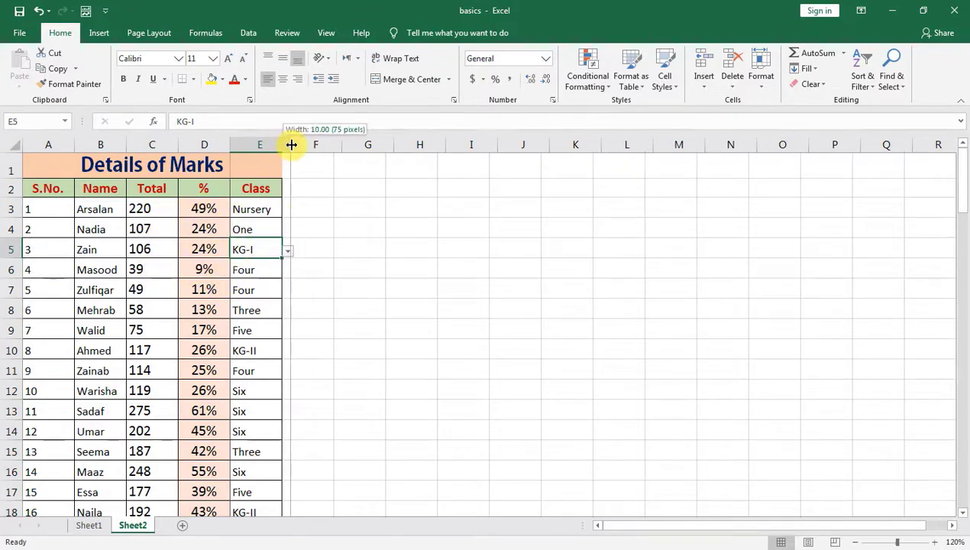
{"action": "left_click", "coordinate": [220, 237]}
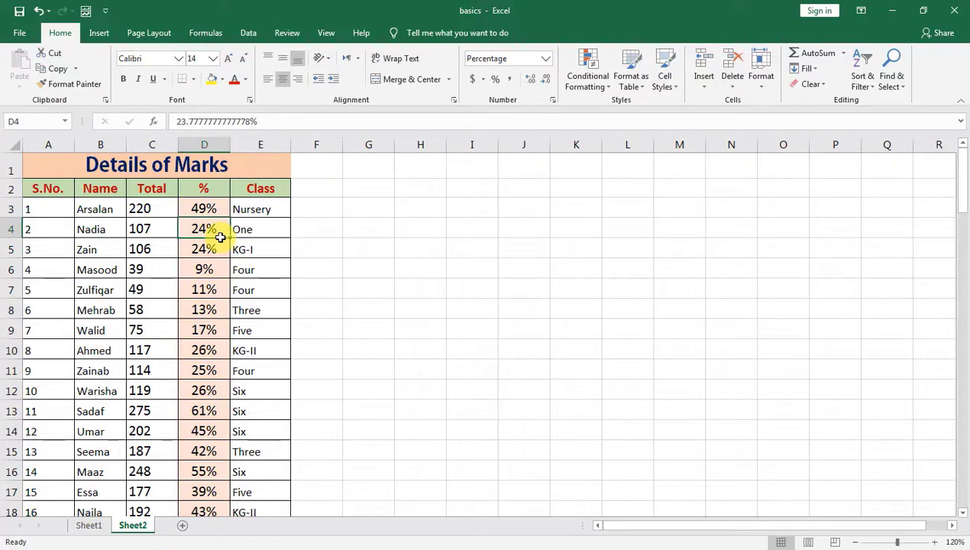
{"action": "left_click", "coordinate": [368, 269]}
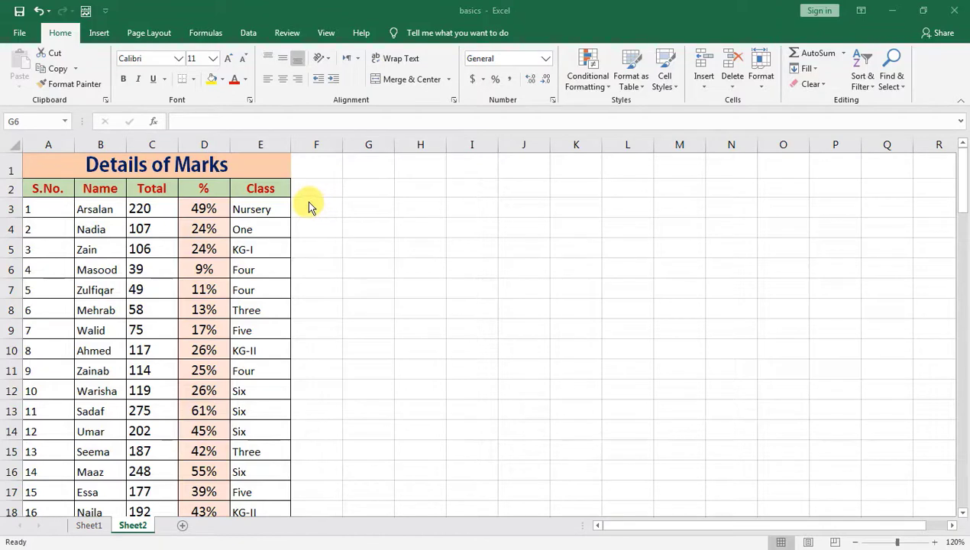
Type 'Date' in F1 and 'of Birth' in F2 as the new column heading.
{"action": "left_click", "coordinate": [315, 167]}
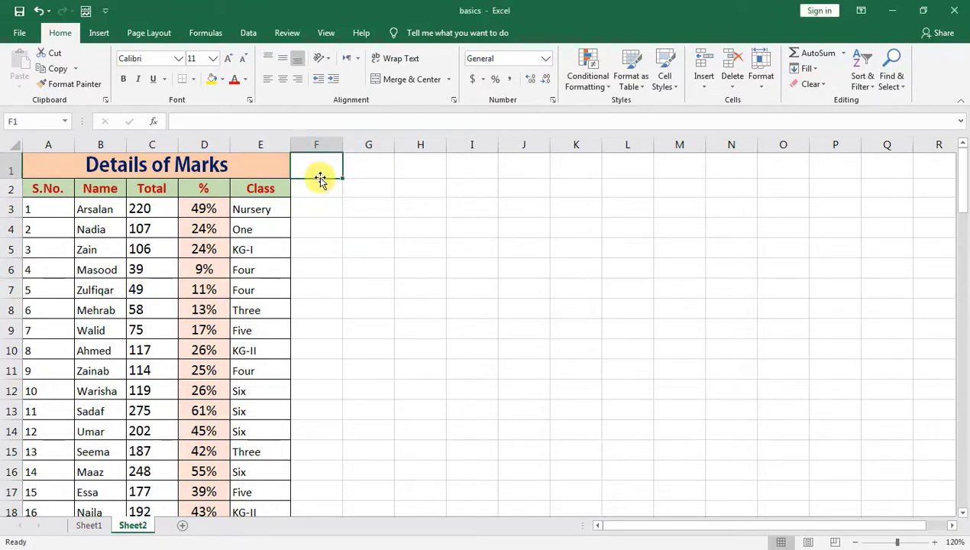
{"action": "type", "text": "Date"}
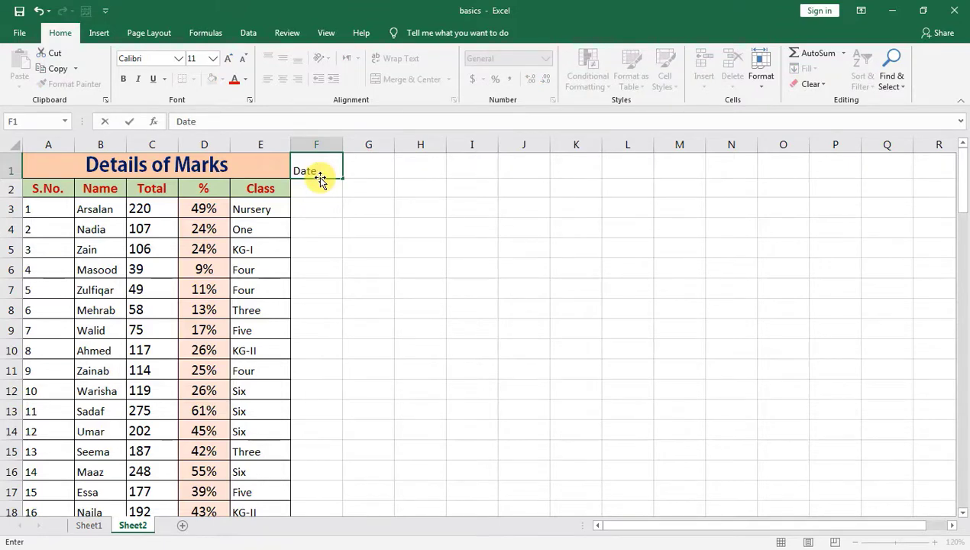
{"action": "key", "text": "Return"}
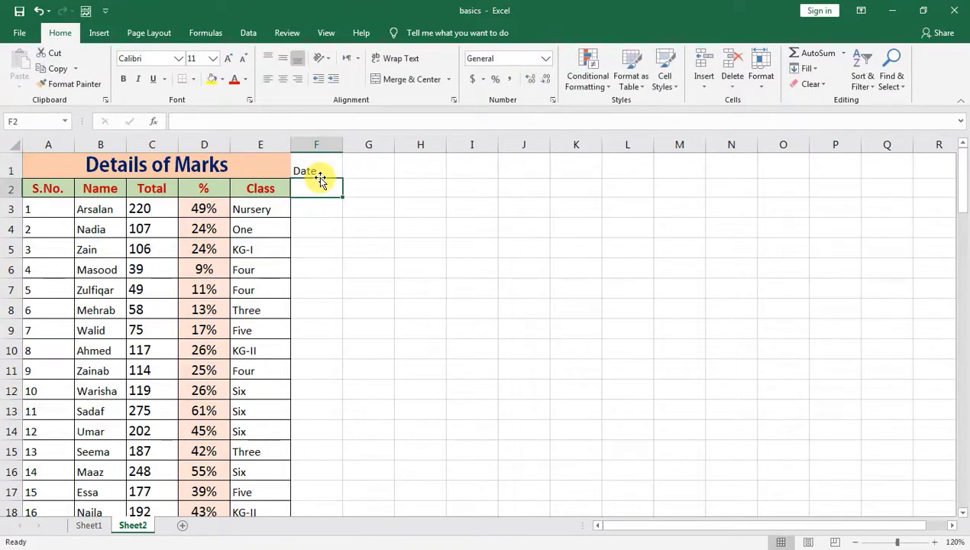
{"action": "type", "text": "of Birth"}
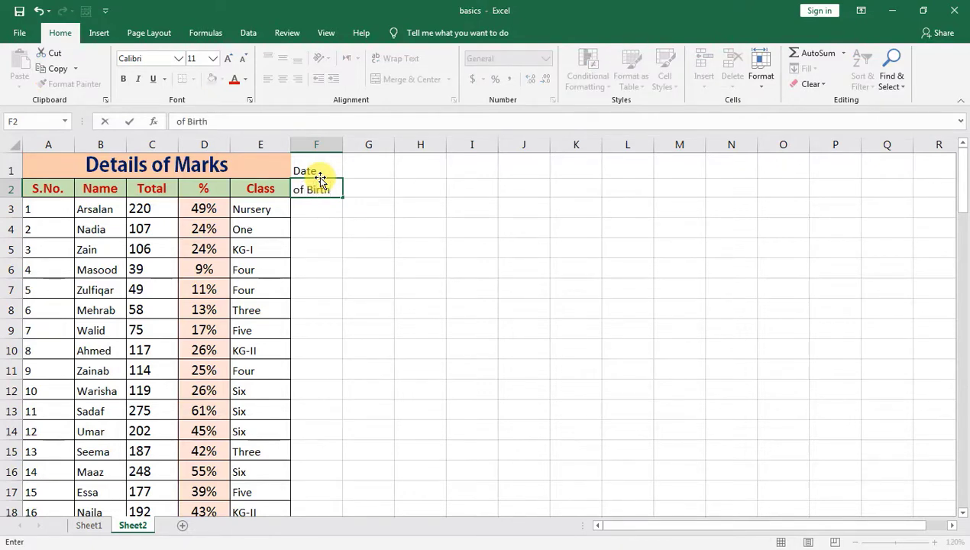
{"action": "key", "text": "Return"}
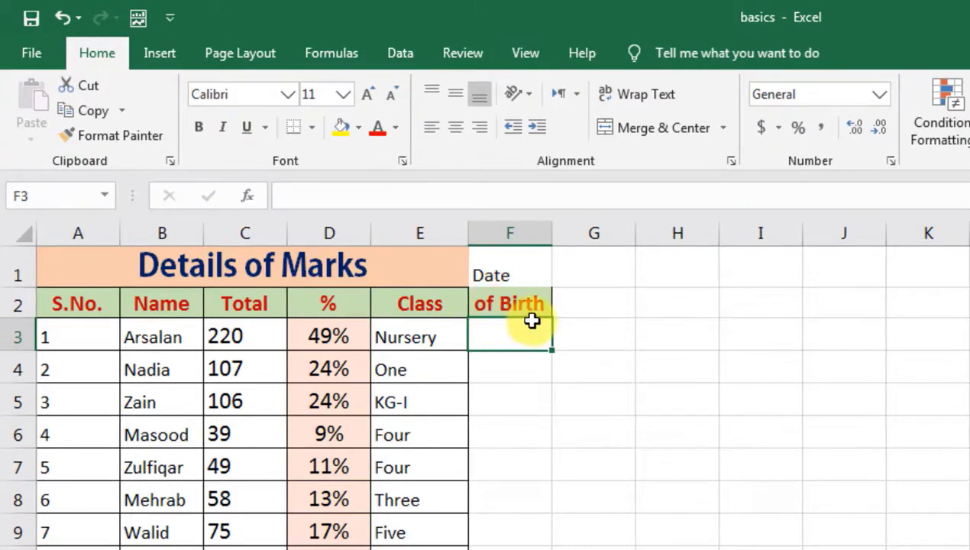
Copy the Class heading's green fill and bold red text onto the Date heading in F1 with Format Painter.
{"action": "left_click", "coordinate": [433, 307]}
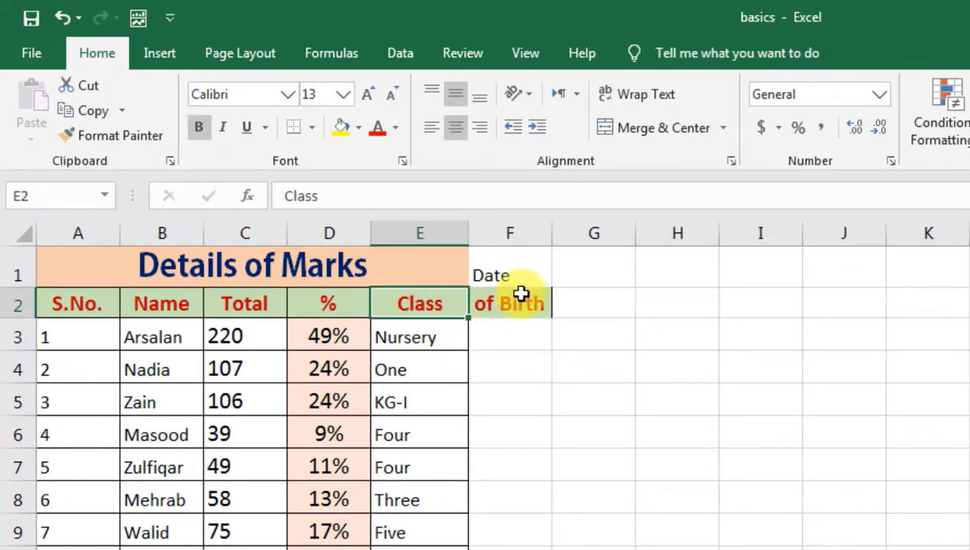
{"action": "left_click", "coordinate": [508, 265]}
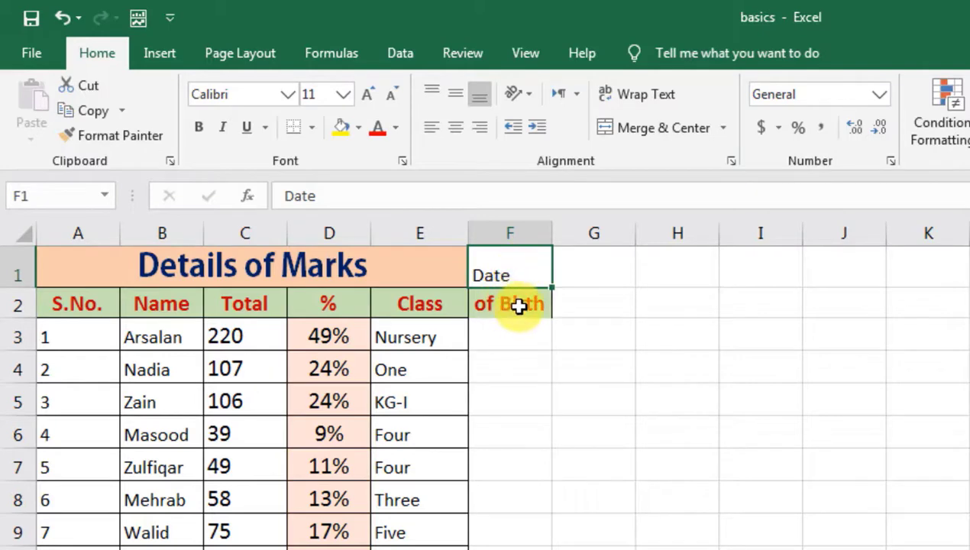
{"action": "left_click", "coordinate": [519, 306]}
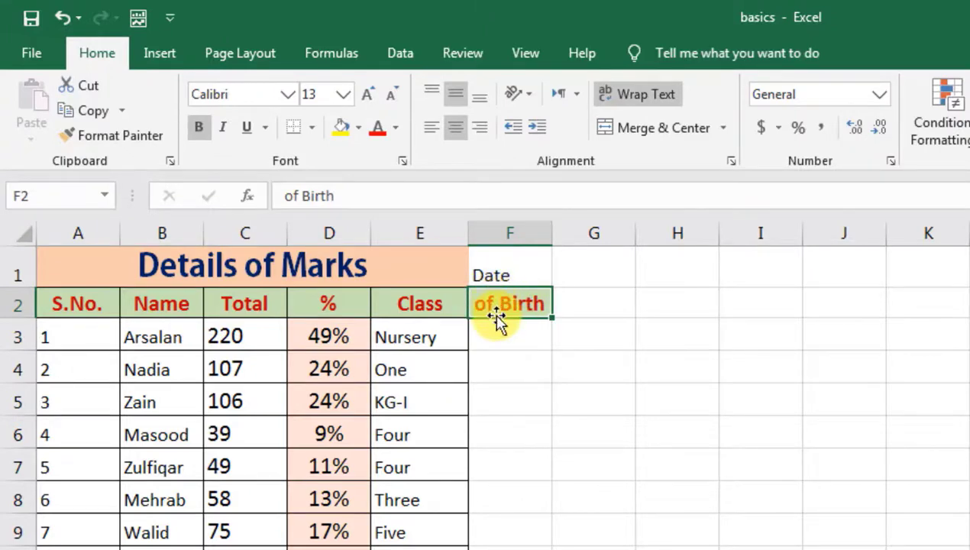
{"action": "left_click", "coordinate": [436, 305]}
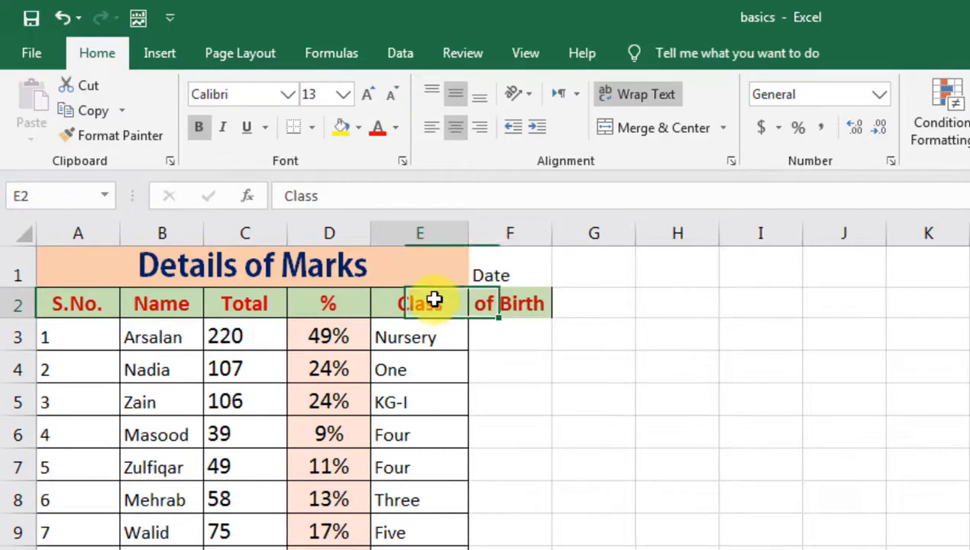
{"action": "left_click", "coordinate": [504, 272]}
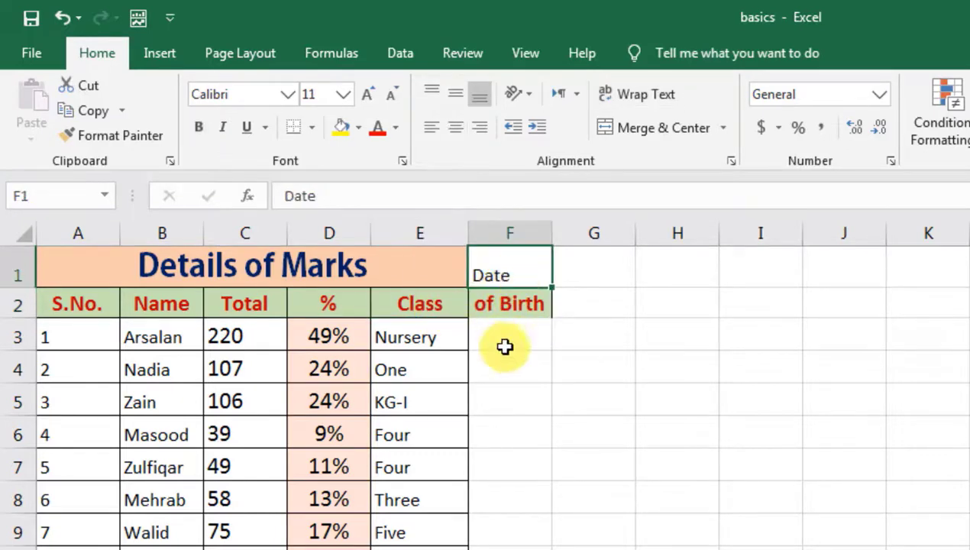
{"action": "left_click", "coordinate": [445, 304]}
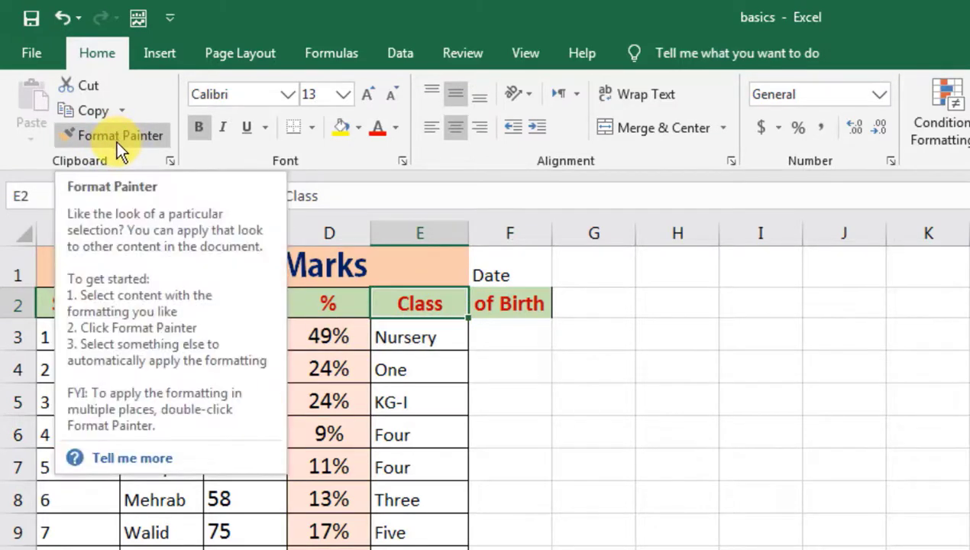
{"action": "left_click", "coordinate": [116, 142]}
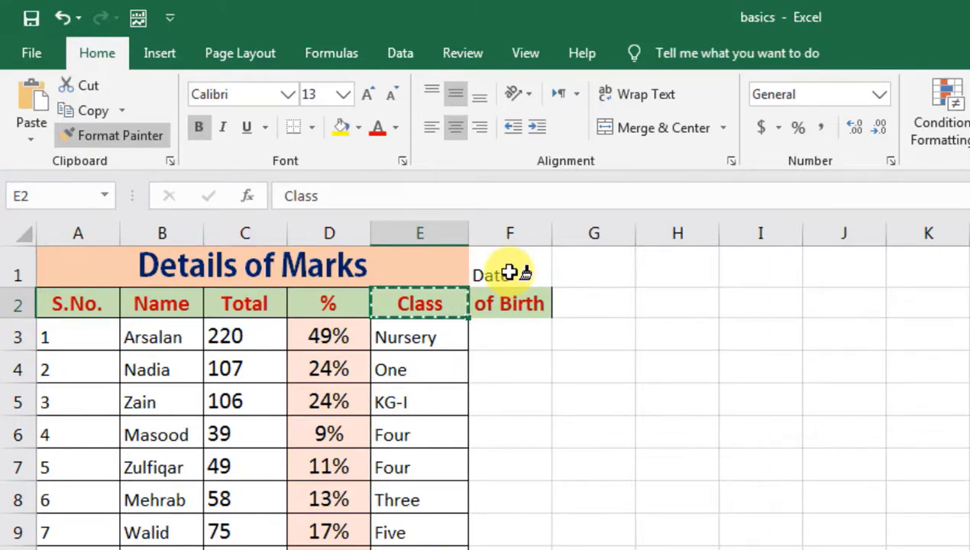
{"action": "left_click", "coordinate": [508, 272]}
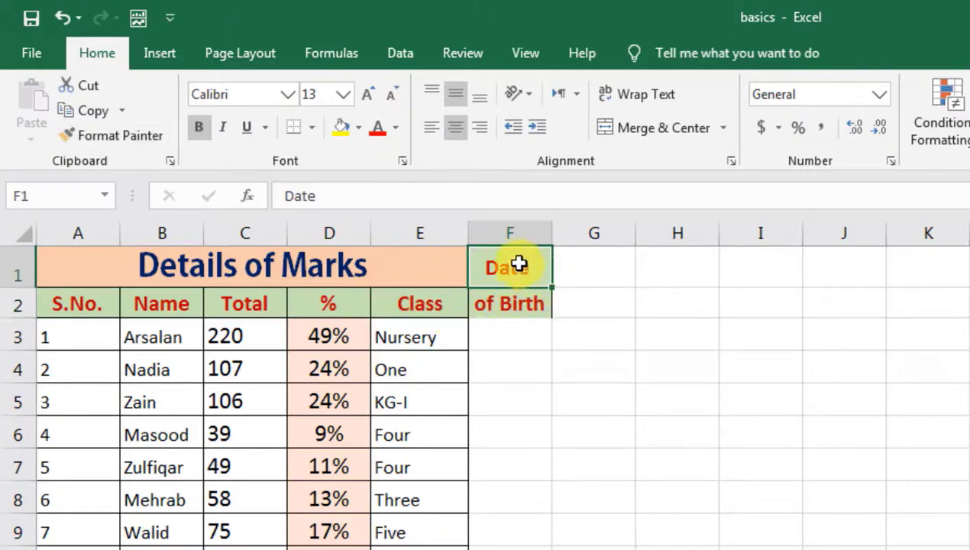
{"action": "left_click", "coordinate": [515, 337]}
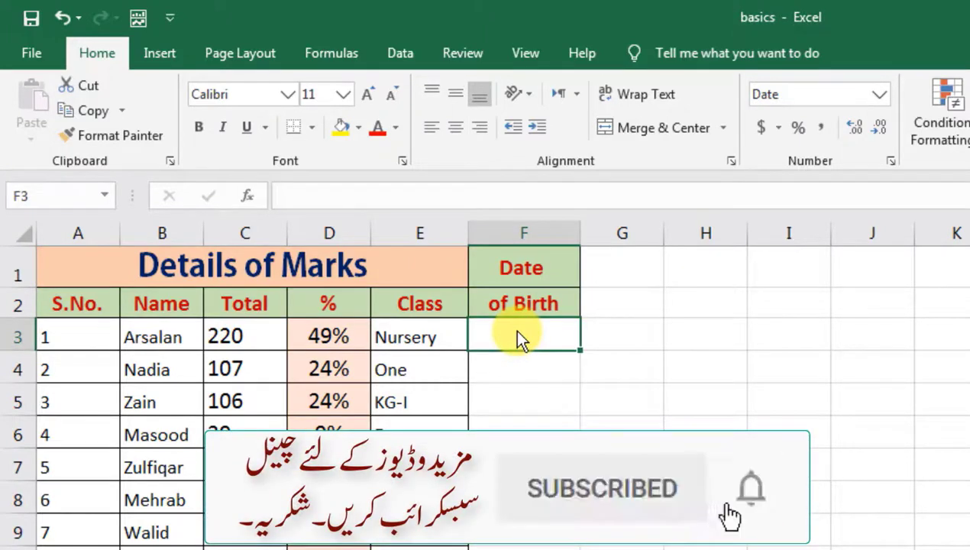
Enter the dates 7/12/2015 in F3 and 6-2-2014 in F4.
{"action": "type", "text": "7/"}
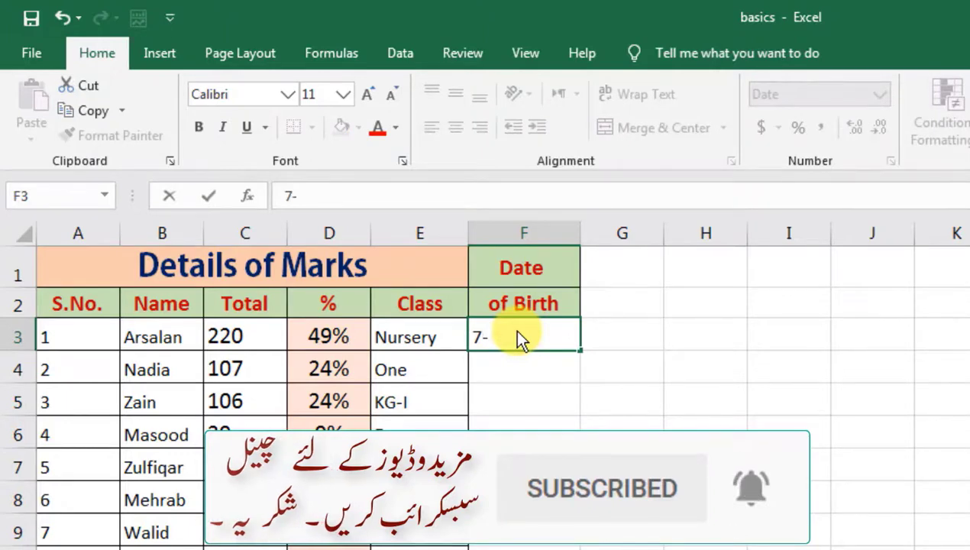
{"action": "type", "text": "12/20"}
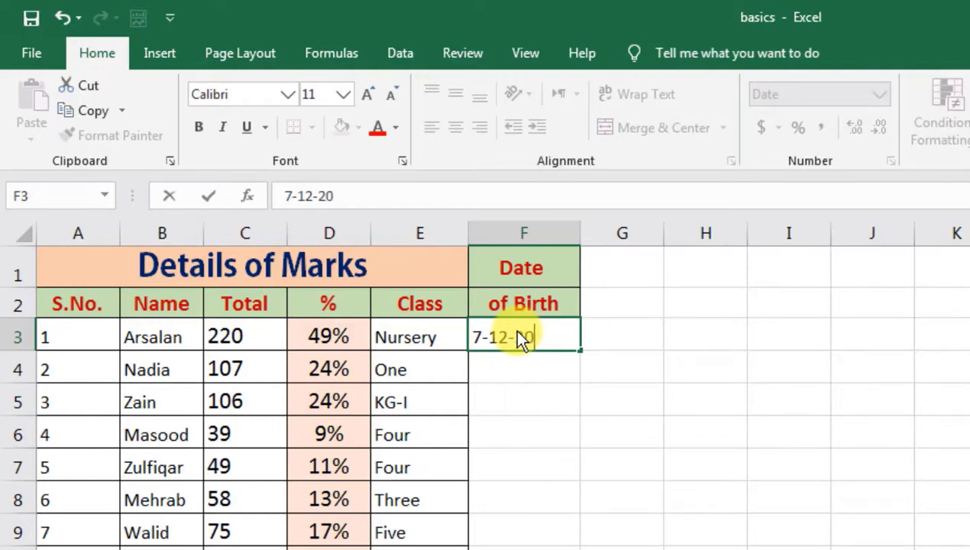
{"action": "type", "text": "15"}
{"action": "key", "text": "Return"}
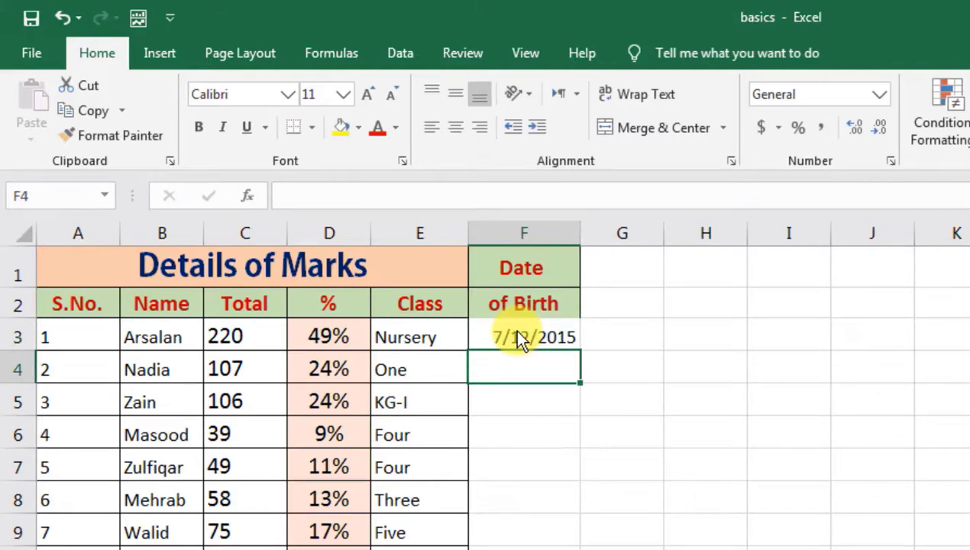
{"action": "type", "text": "6-"}
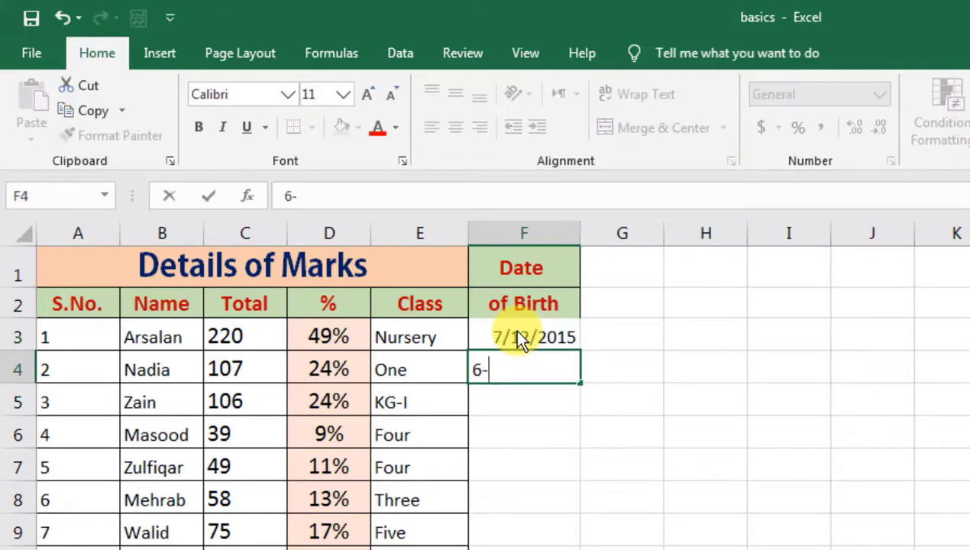
{"action": "type", "text": "2-"}
{"action": "type", "text": "2"}
{"action": "type", "text": "0"}
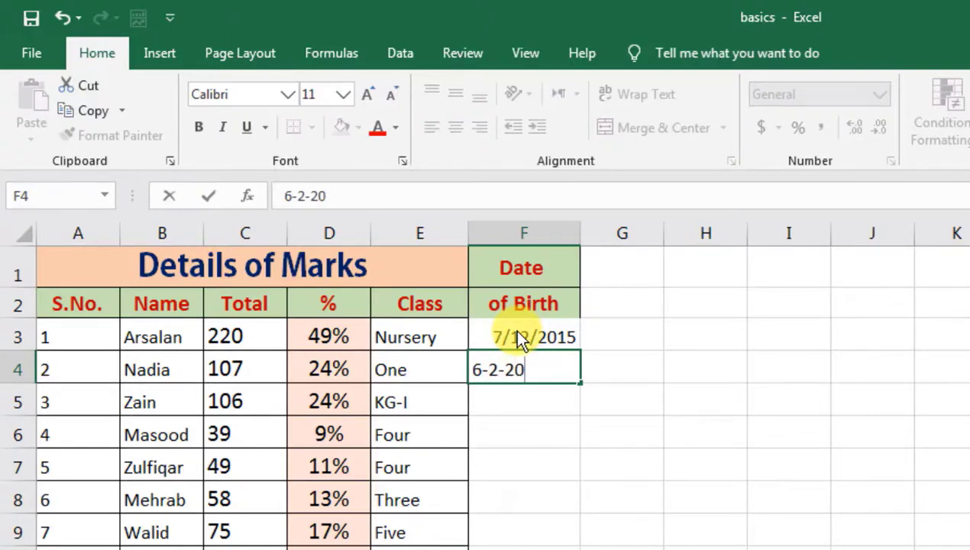
{"action": "type", "text": "14"}
{"action": "key", "text": "Return"}
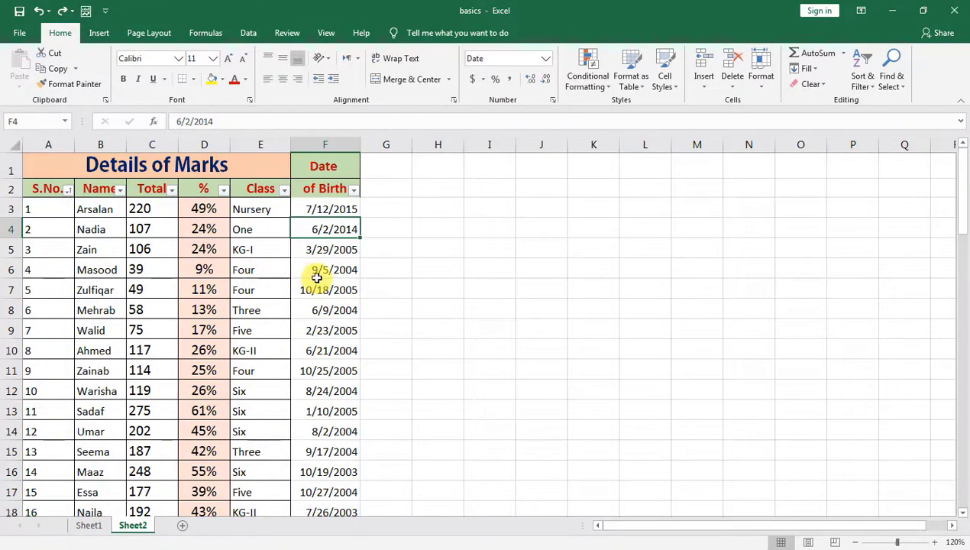
Widen column F slightly and select every date from F3 down to the last student.
{"action": "left_click", "coordinate": [320, 210]}
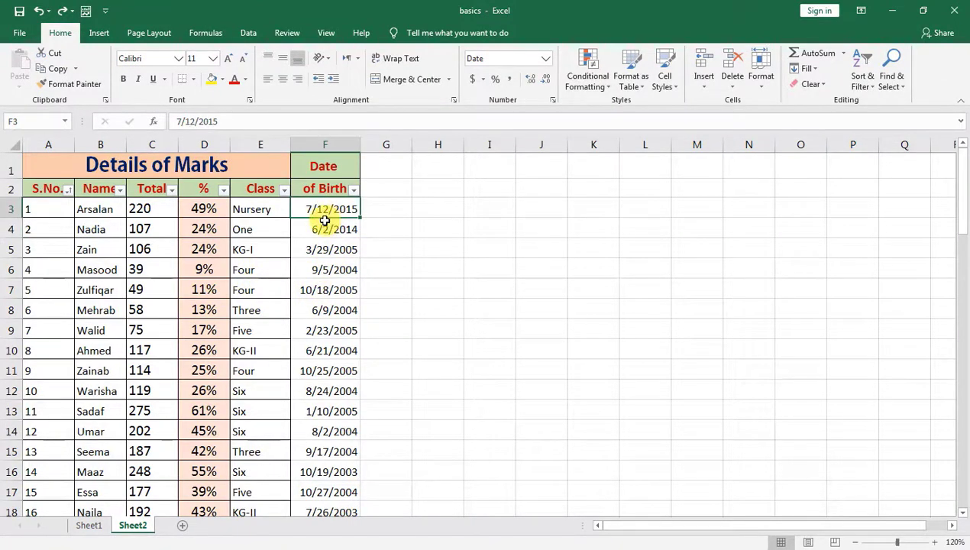
{"action": "left_click_drag", "start_coordinate": [360, 144], "coordinate": [373, 144]}
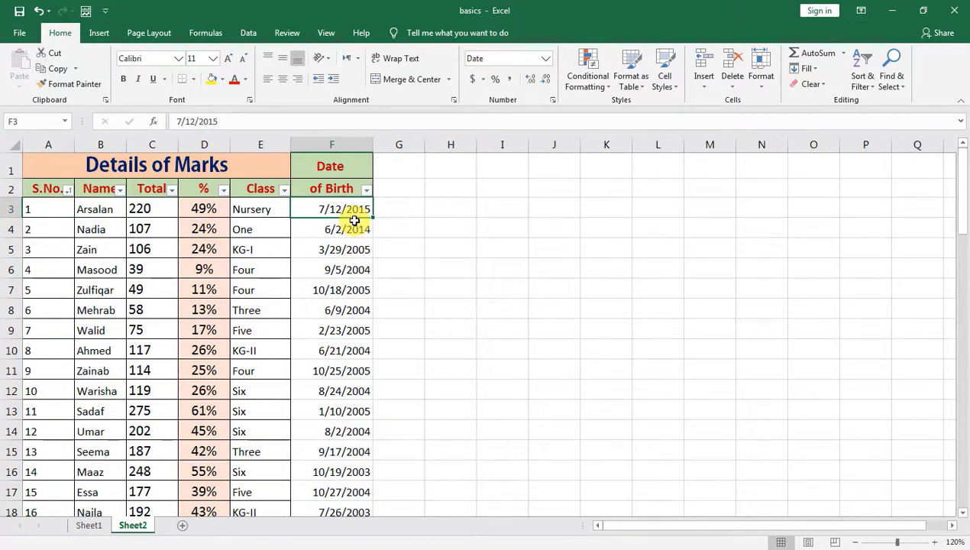
{"action": "key", "text": "ctrl+shift+Down"}
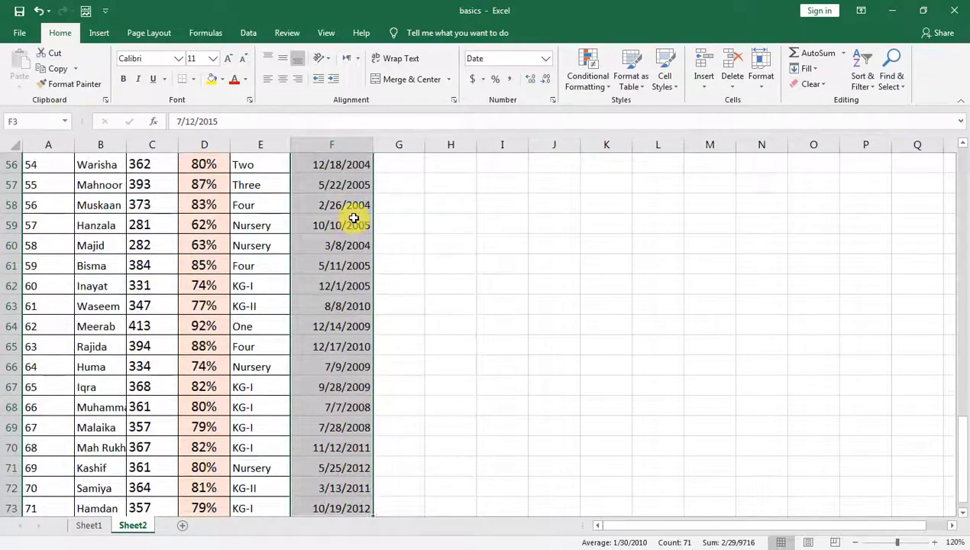
{"action": "scroll", "coordinate": [354, 218], "scroll_direction": "up", "scroll_amount": 9}
{"action": "scroll", "coordinate": [353, 218], "scroll_direction": "up", "scroll_amount": 8}
{"action": "scroll", "coordinate": [354, 219], "scroll_direction": "up", "scroll_amount": 2}
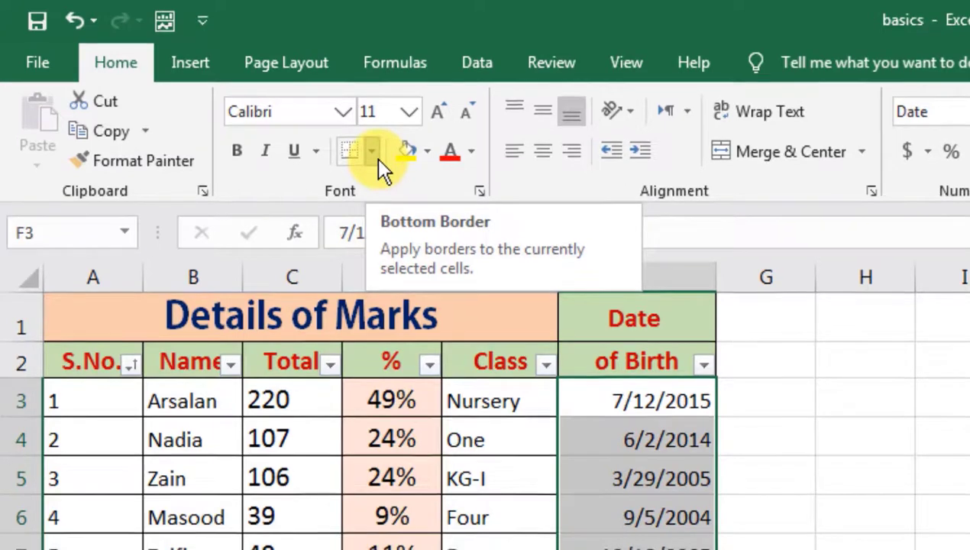
{"action": "left_click", "coordinate": [373, 155]}
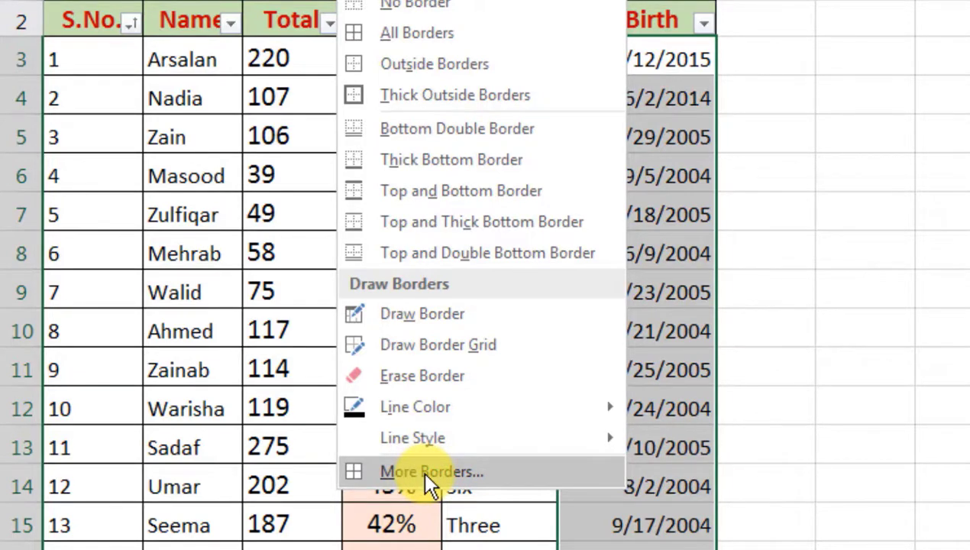
{"action": "left_click", "coordinate": [427, 474]}
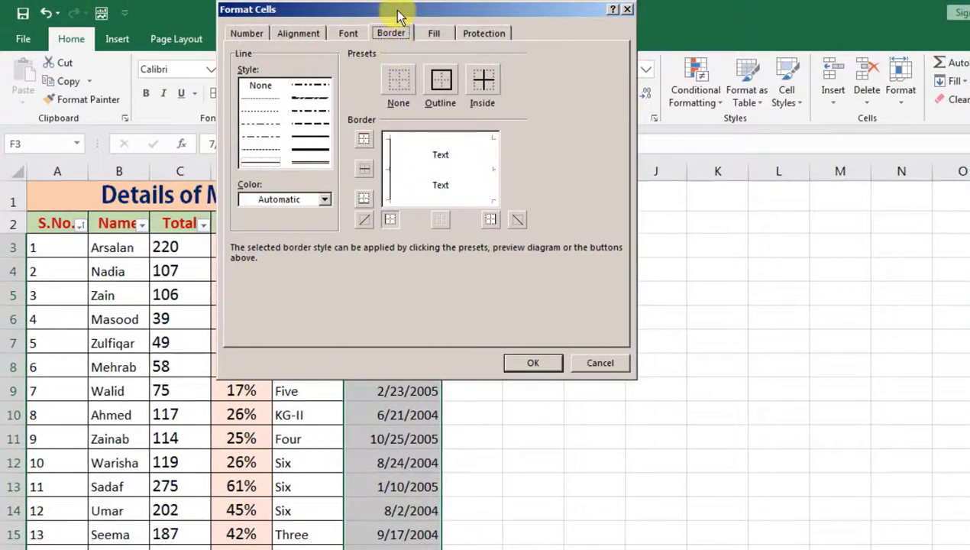
{"action": "left_click_drag", "start_coordinate": [394, 10], "coordinate": [729, 49]}
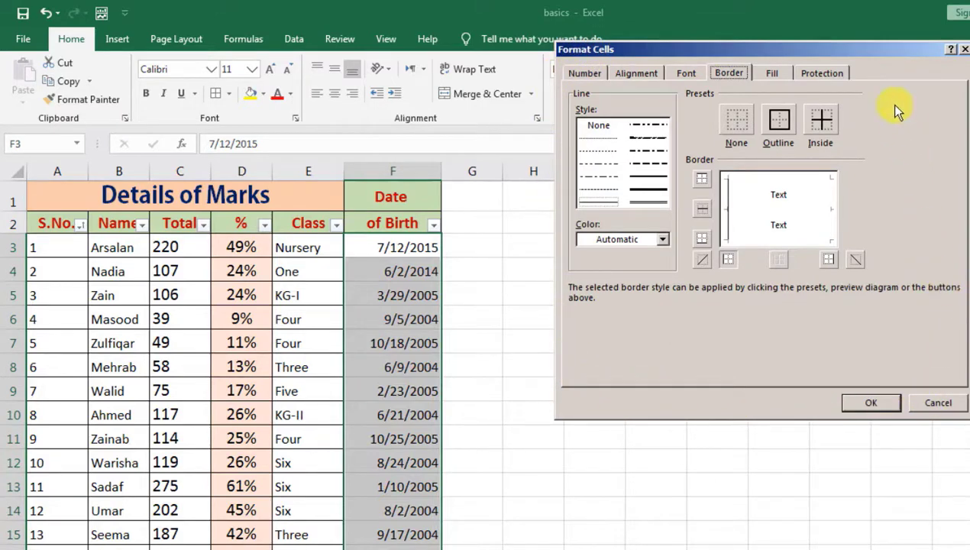
Open Format Cells for the selected dates and give them outline and inside borders.
{"action": "left_click", "coordinate": [938, 403]}
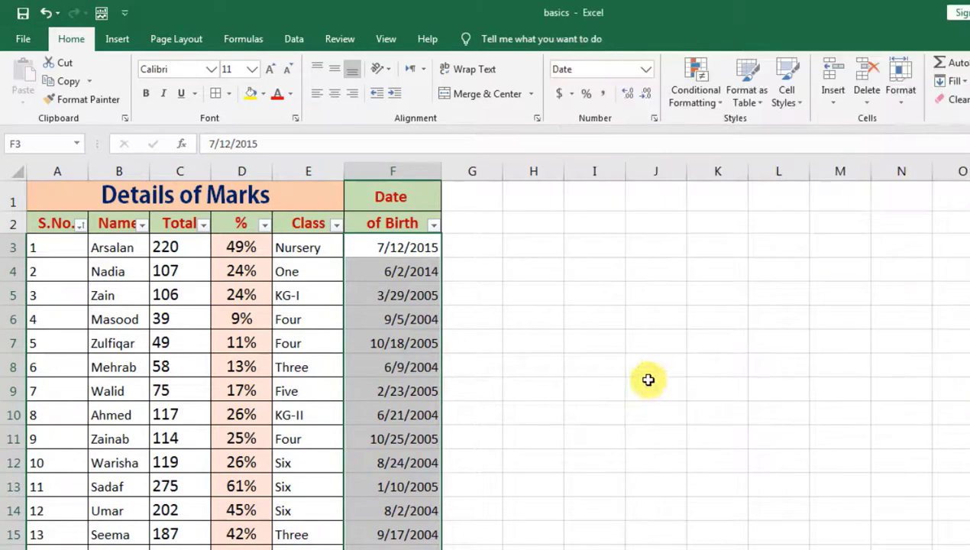
{"action": "right_click", "coordinate": [412, 281]}
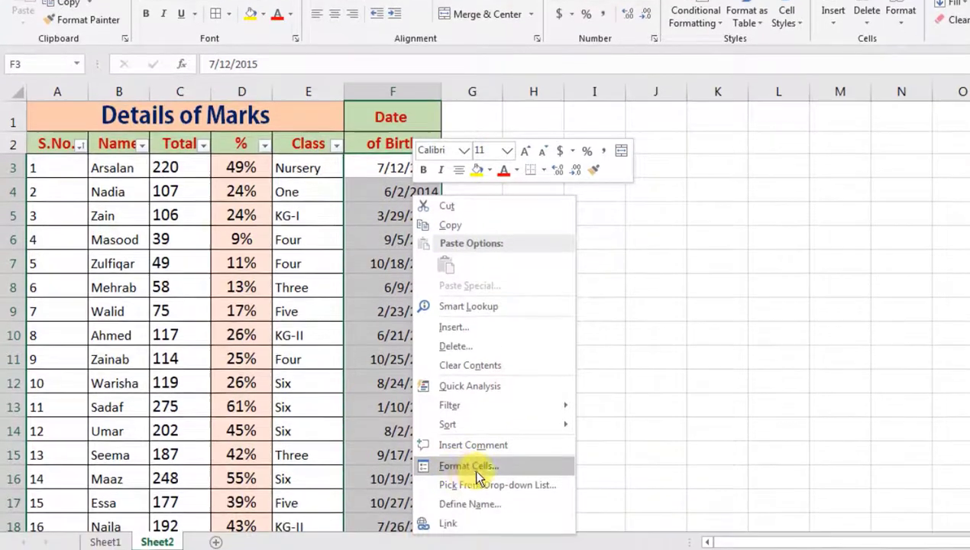
{"action": "left_click", "coordinate": [468, 463]}
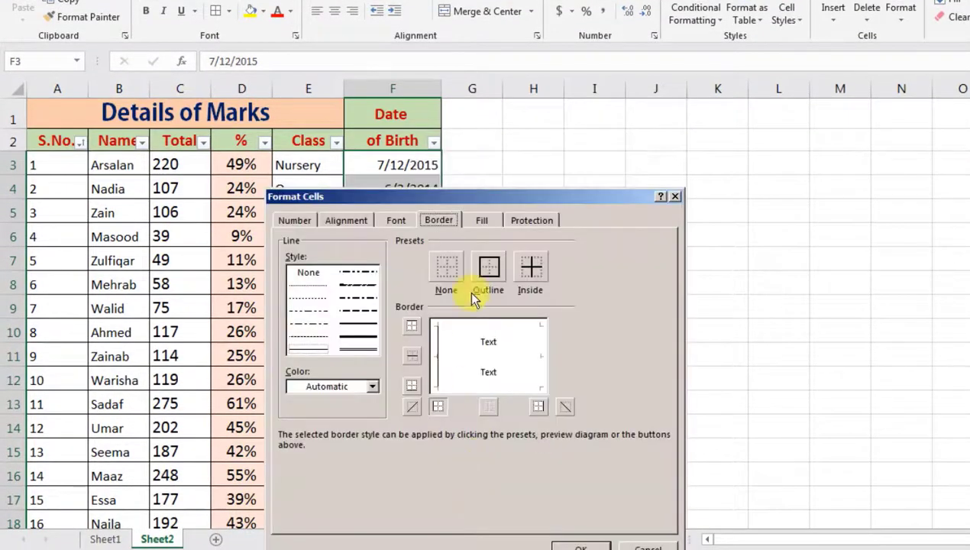
{"action": "left_click_drag", "start_coordinate": [446, 191], "coordinate": [679, 77]}
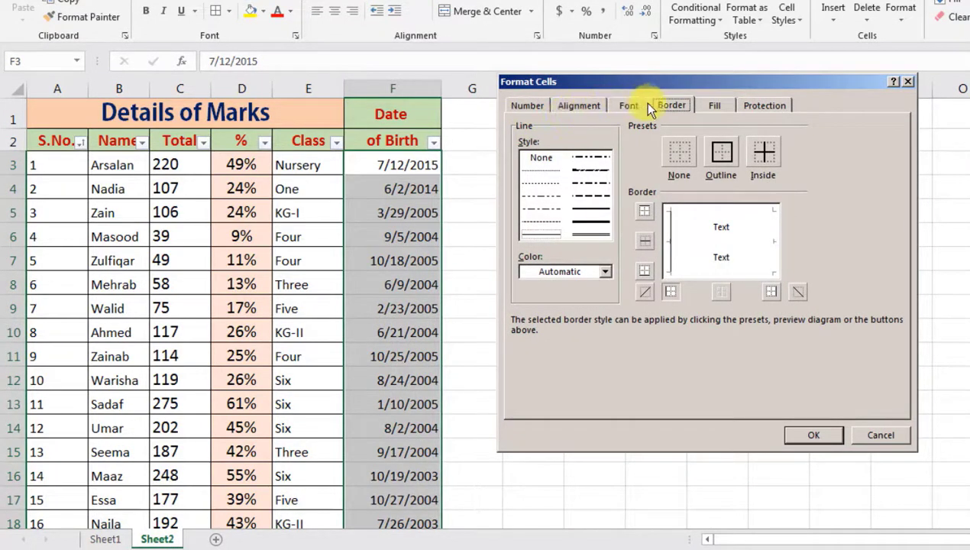
{"action": "left_click", "coordinate": [717, 168]}
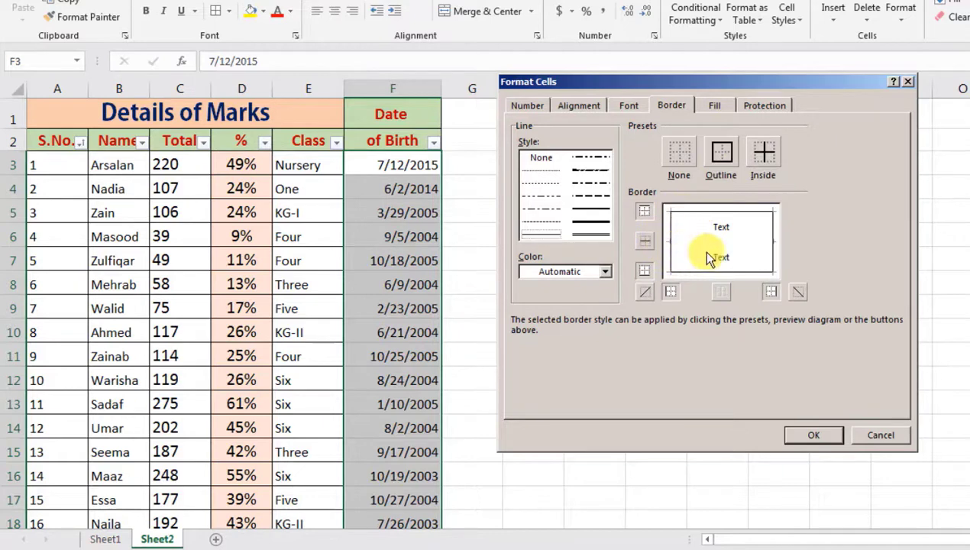
{"action": "left_click", "coordinate": [765, 155]}
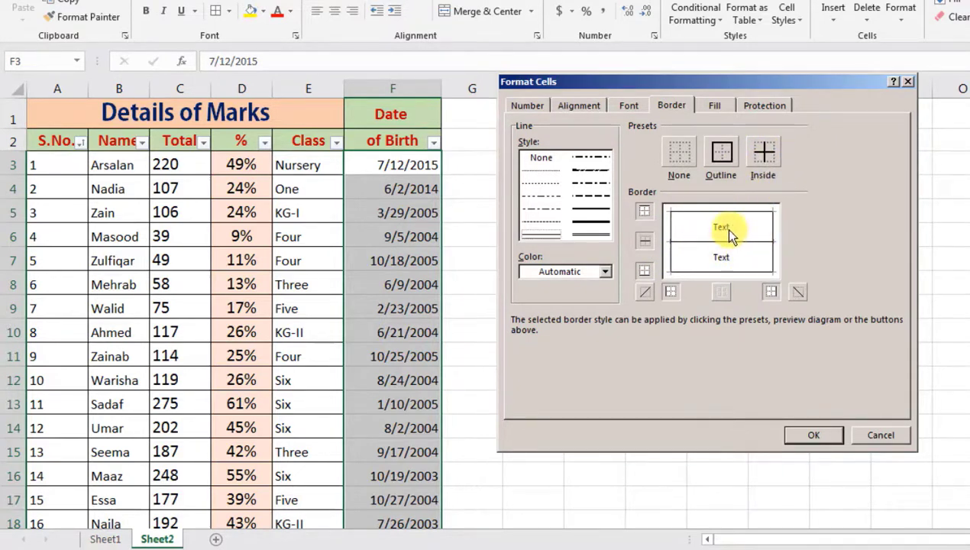
{"action": "left_click", "coordinate": [526, 107]}
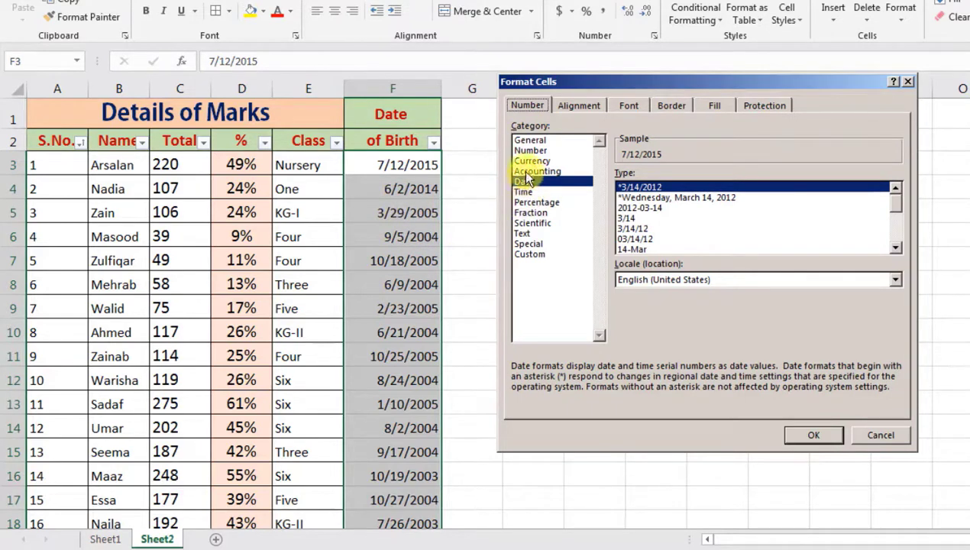
Apply the Date type 14-Mar-12 to the dates so they read like 12-Jul-15.
{"action": "left_click", "coordinate": [529, 142]}
{"action": "left_click", "coordinate": [535, 171]}
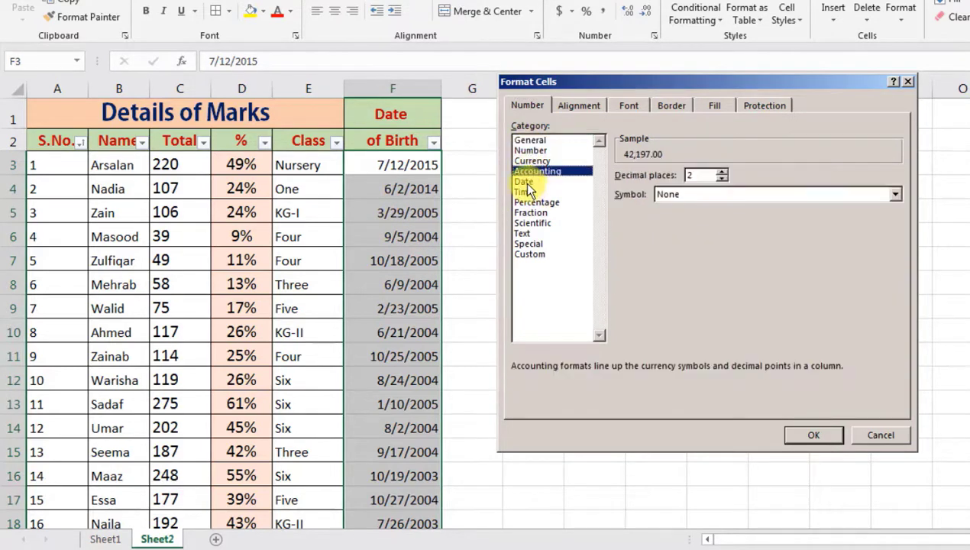
{"action": "left_click", "coordinate": [523, 182]}
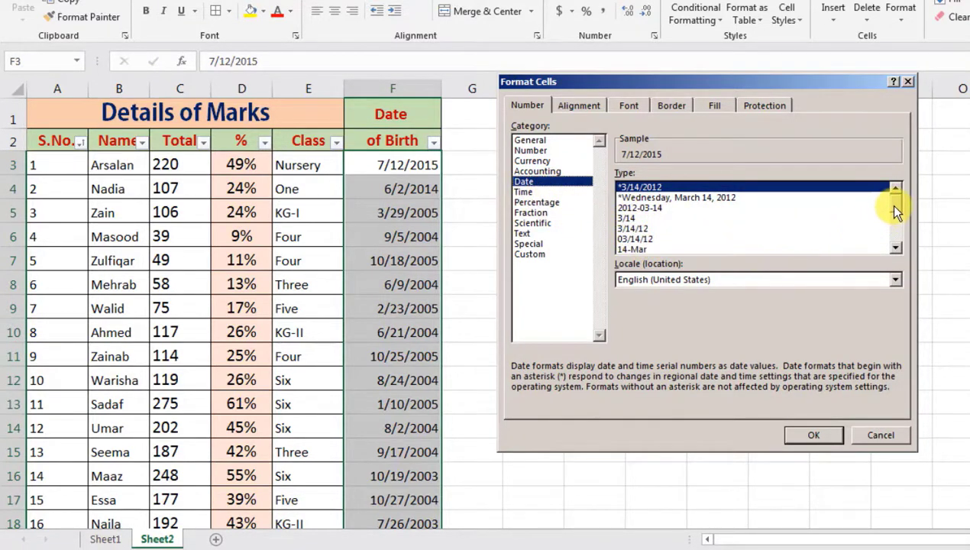
{"action": "left_click_drag", "start_coordinate": [892, 204], "coordinate": [897, 219]}
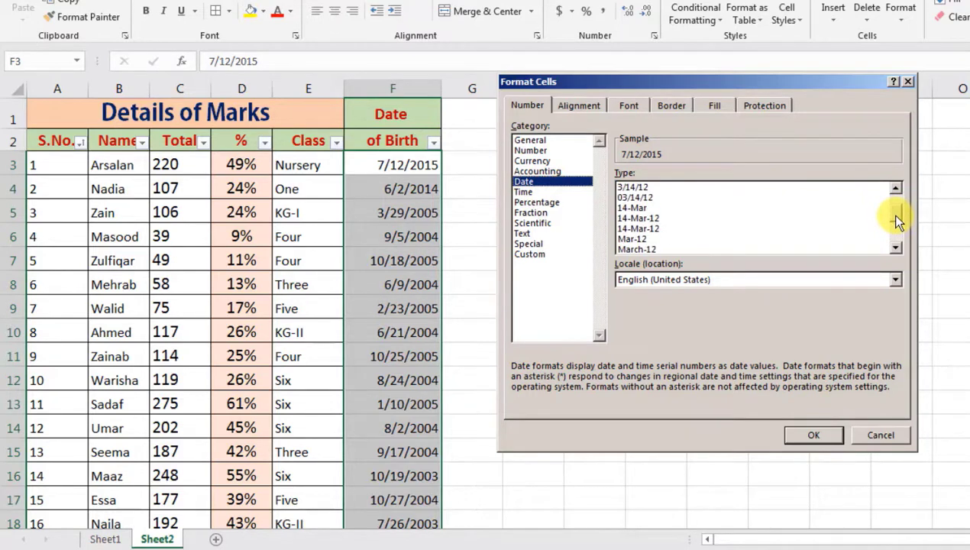
{"action": "left_click", "coordinate": [635, 219]}
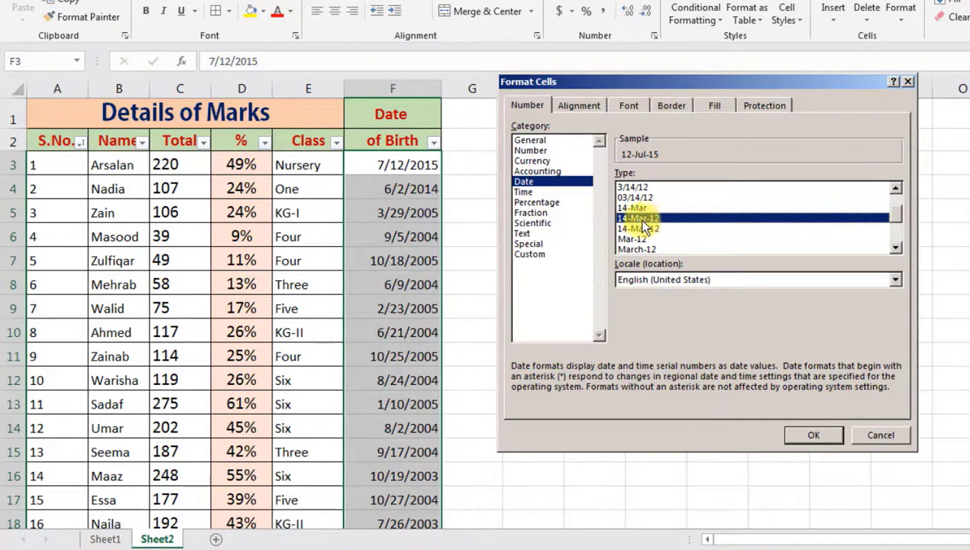
{"action": "left_click", "coordinate": [806, 433]}
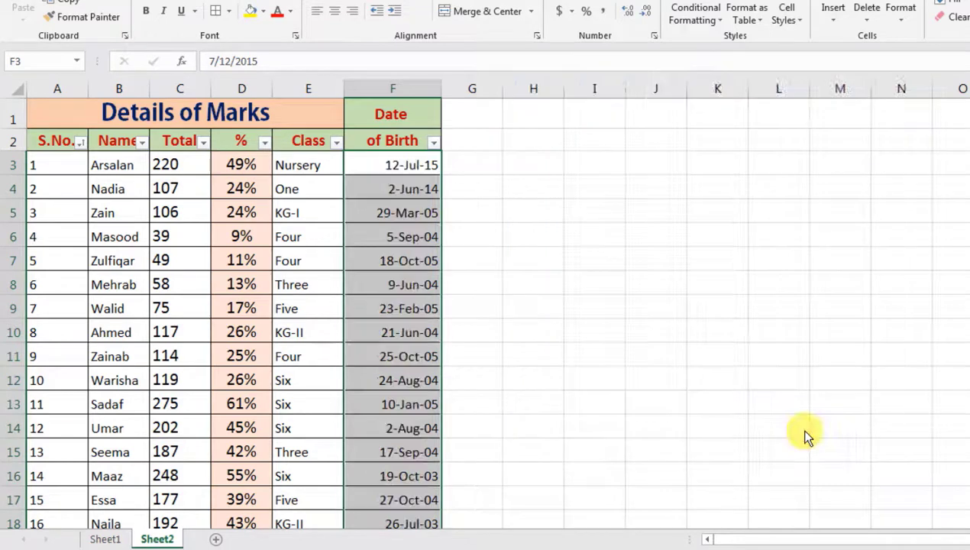
{"action": "left_click", "coordinate": [437, 261]}
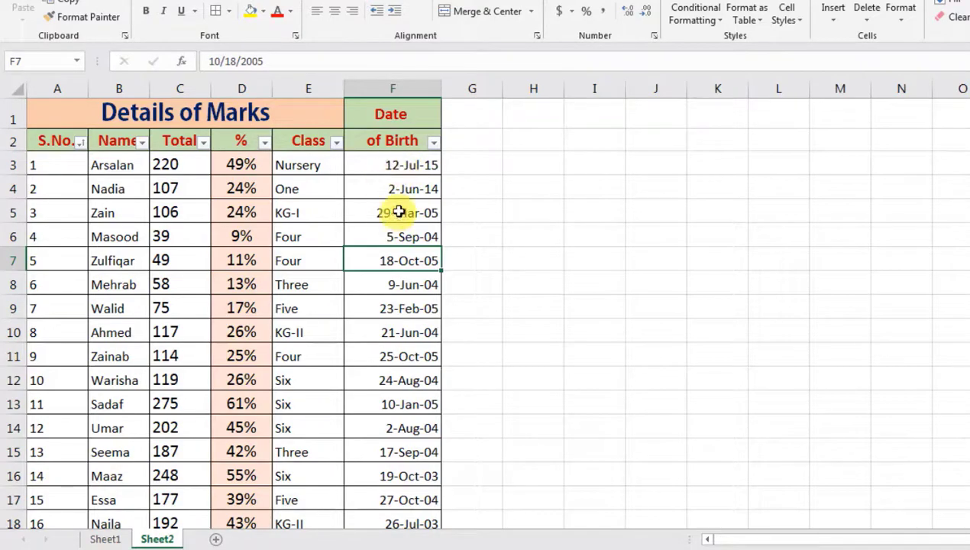
{"action": "scroll", "coordinate": [386, 394], "scroll_direction": "down", "scroll_amount": 4}
{"action": "scroll", "coordinate": [386, 394], "scroll_direction": "up", "scroll_amount": 4}
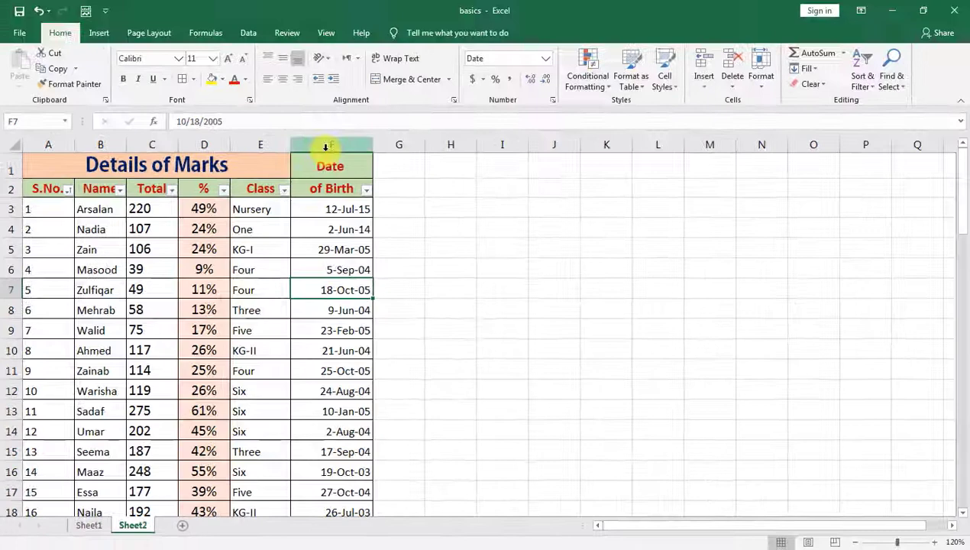
Center-align all the contents of column F.
{"action": "left_click", "coordinate": [325, 146]}
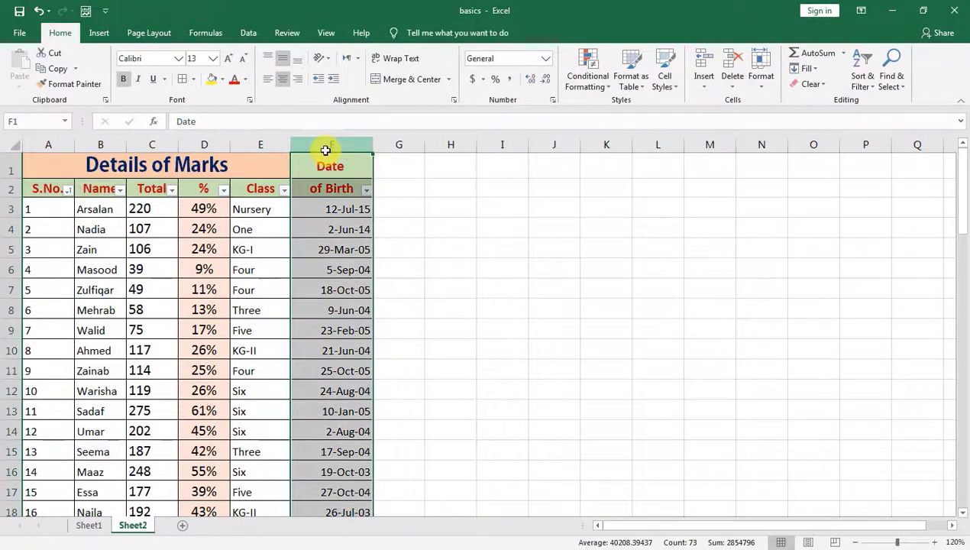
{"action": "left_click", "coordinate": [283, 81]}
{"action": "left_click", "coordinate": [283, 81]}
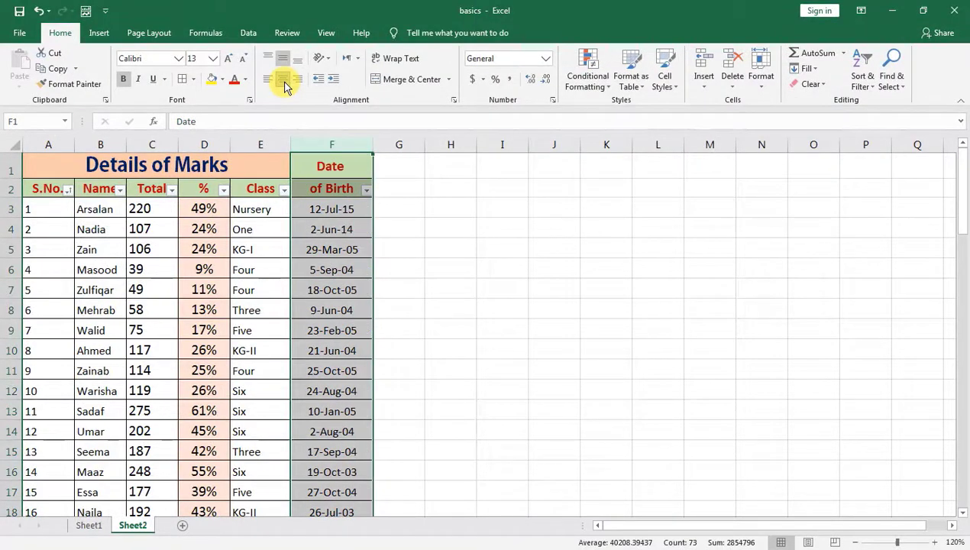
{"action": "left_click", "coordinate": [318, 289]}
{"action": "left_click", "coordinate": [325, 210]}
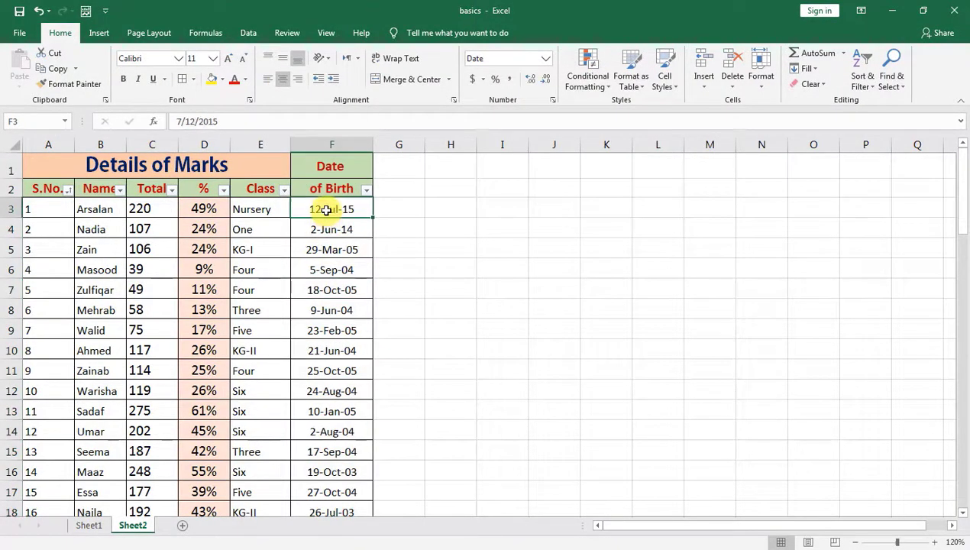
Open Format Cells for F3 and browse the Number categories and Alignment settings.
{"action": "right_click", "coordinate": [326, 210]}
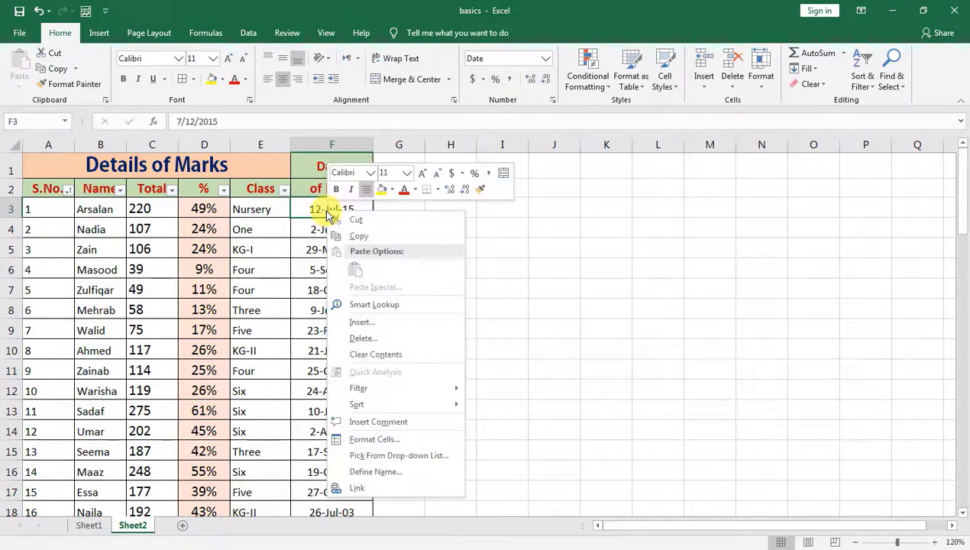
{"action": "left_click", "coordinate": [373, 448]}
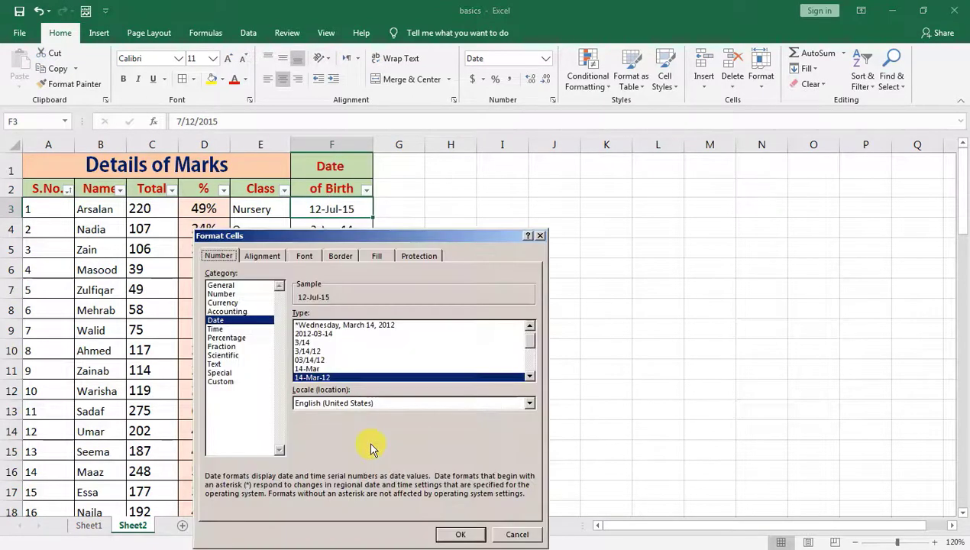
{"action": "left_click_drag", "start_coordinate": [357, 237], "coordinate": [616, 164]}
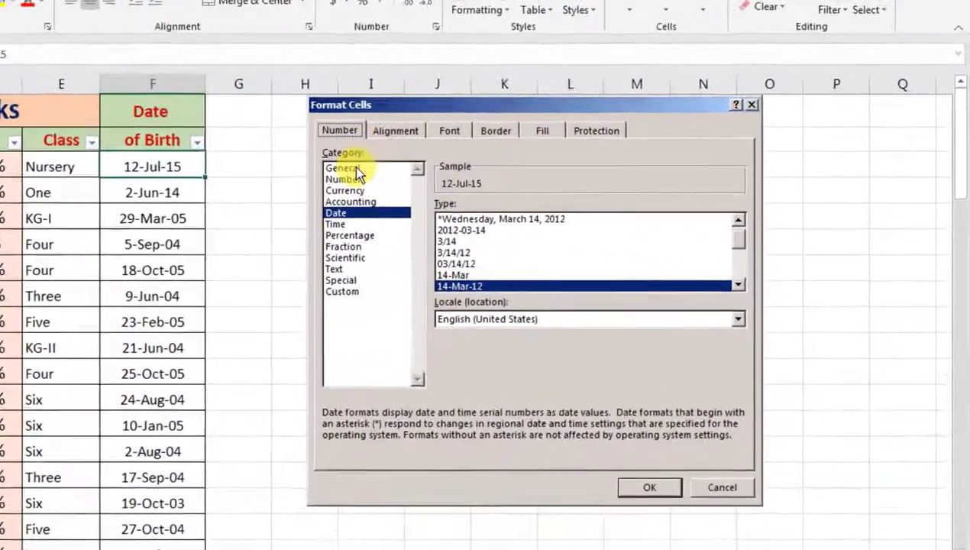
{"action": "left_click", "coordinate": [489, 210]}
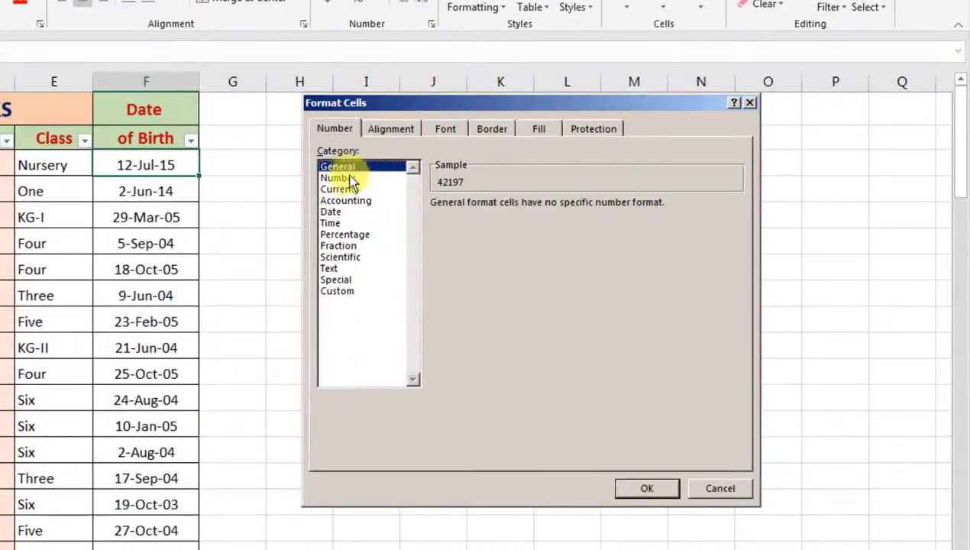
{"action": "left_click", "coordinate": [489, 219]}
{"action": "left_click", "coordinate": [347, 222]}
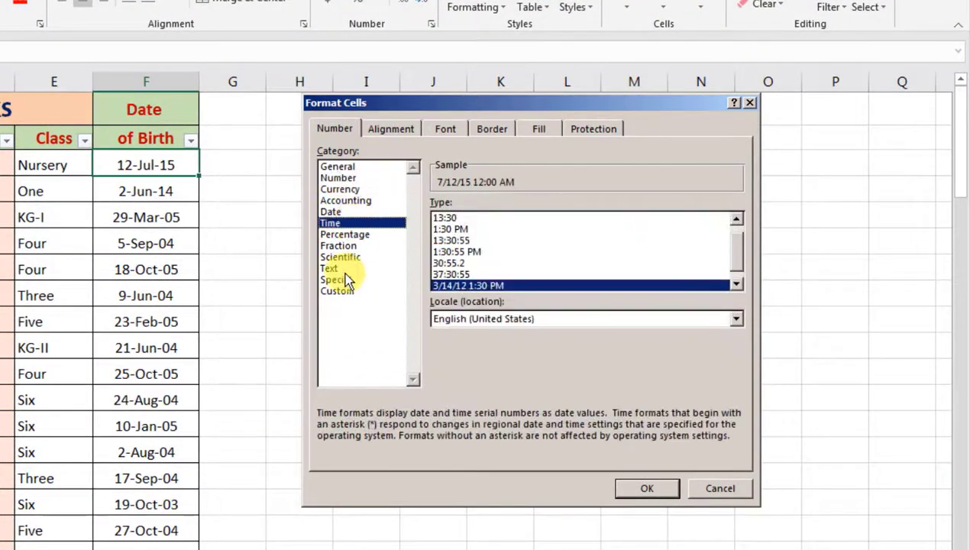
{"action": "left_click", "coordinate": [343, 268]}
{"action": "left_click", "coordinate": [338, 188]}
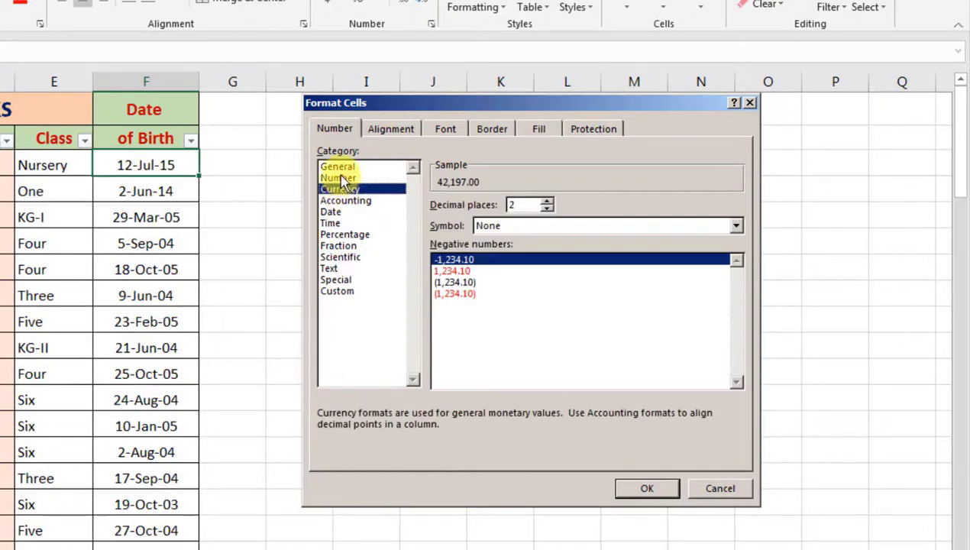
{"action": "left_click", "coordinate": [382, 130]}
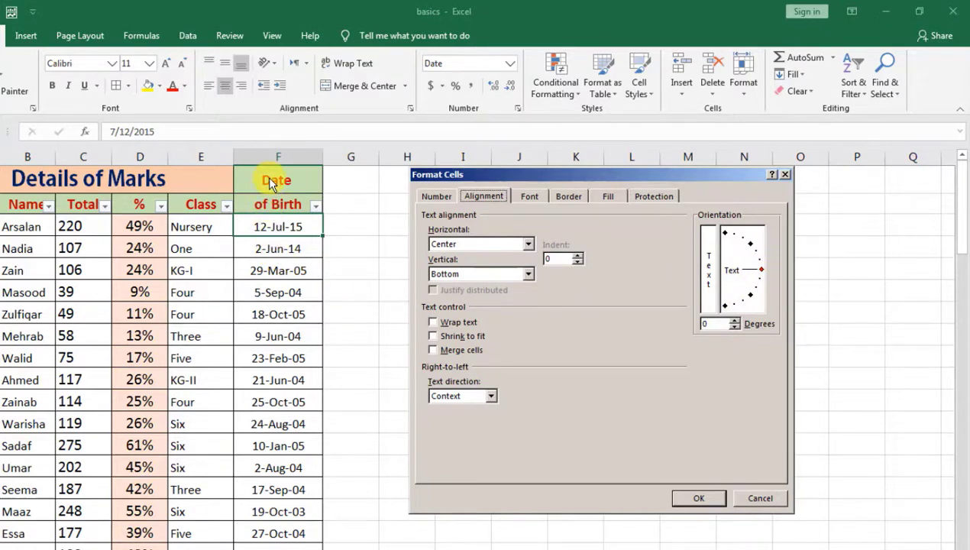
Widen column F for the Date heading in F1.
{"action": "left_click", "coordinate": [749, 499]}
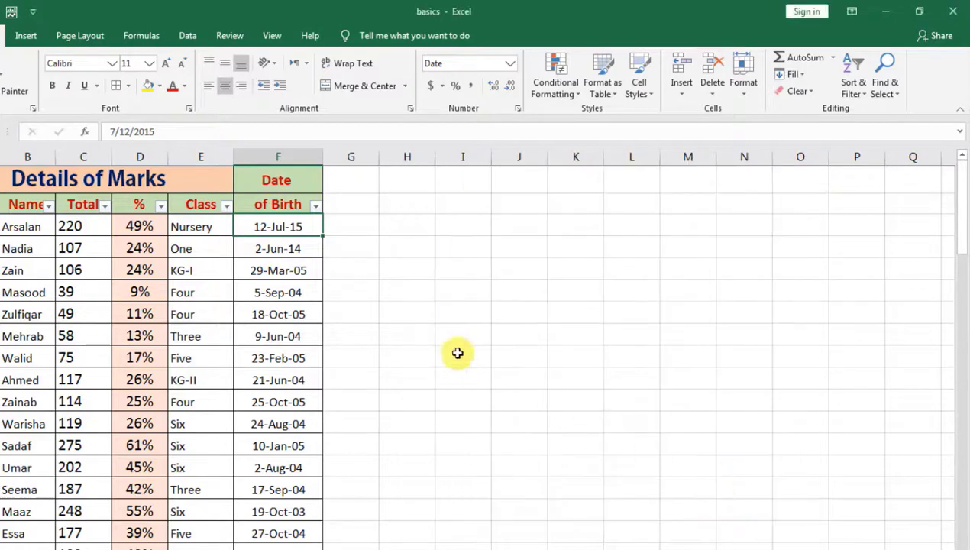
{"action": "left_click", "coordinate": [457, 353]}
{"action": "left_click", "coordinate": [286, 186]}
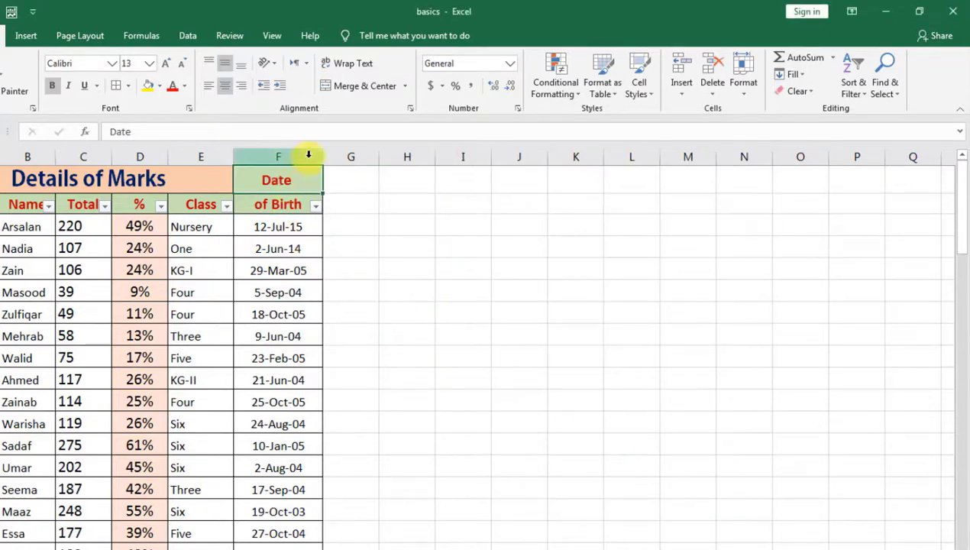
{"action": "left_click_drag", "start_coordinate": [322, 157], "coordinate": [356, 157]}
Try rotating the Date heading to 90 degrees, then undo to keep it horizontal.
{"action": "right_click", "coordinate": [314, 183]}
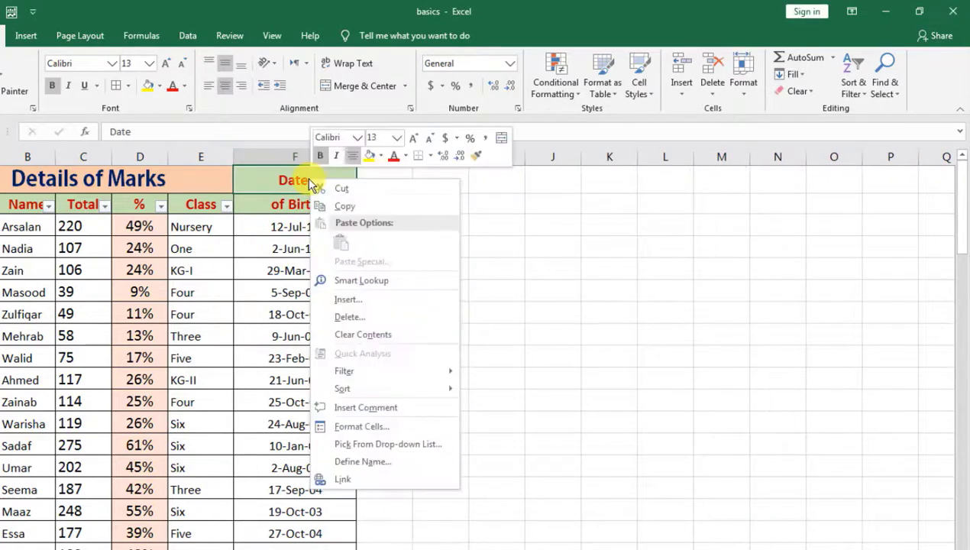
{"action": "left_click", "coordinate": [355, 428]}
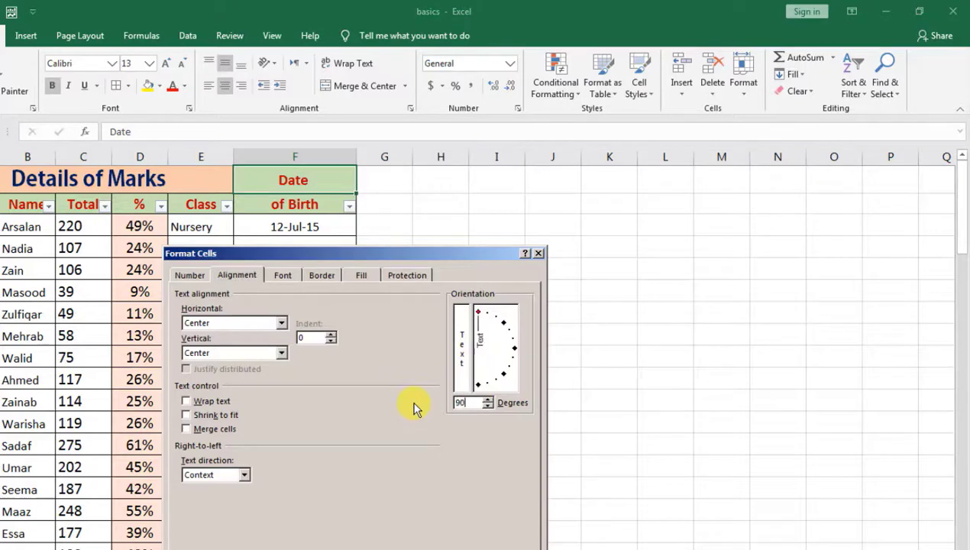
{"action": "left_click_drag", "start_coordinate": [433, 252], "coordinate": [698, 219]}
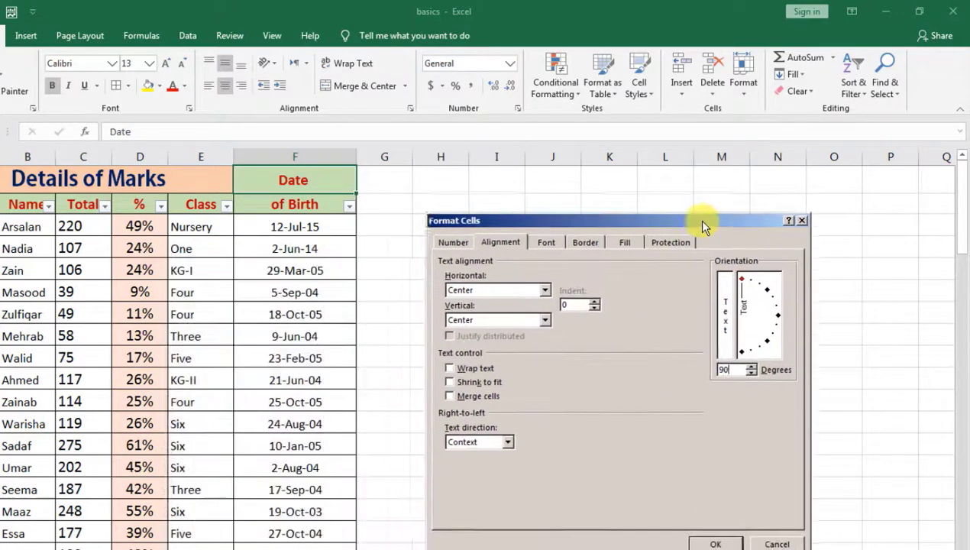
{"action": "left_click", "coordinate": [718, 543]}
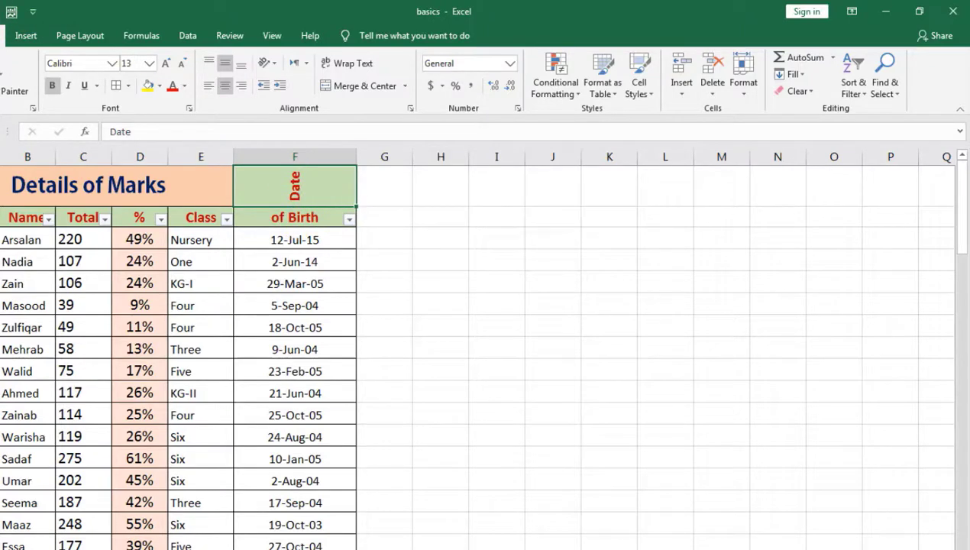
{"action": "key", "text": "ctrl+z"}
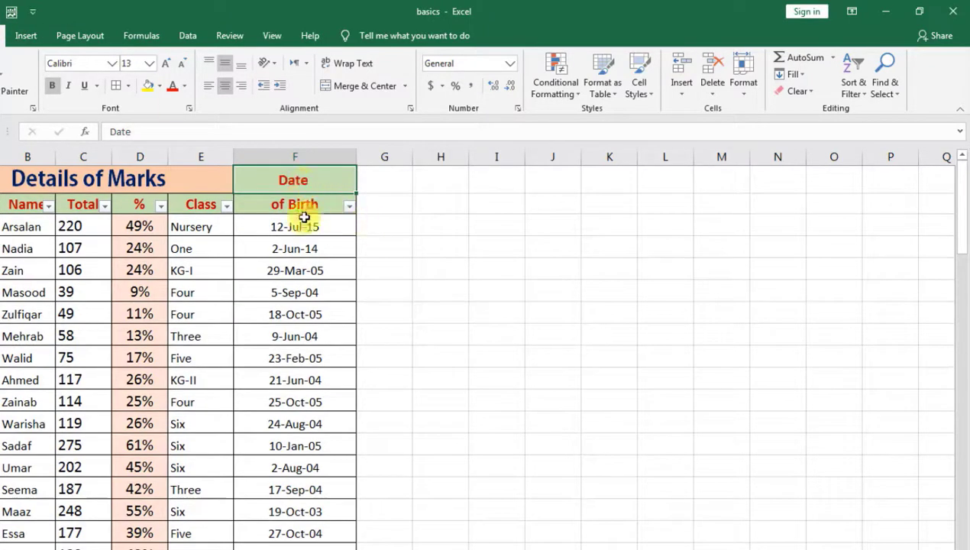
Select the dates from F3 to the last row and apply Short Date format.
{"action": "left_click", "coordinate": [304, 227]}
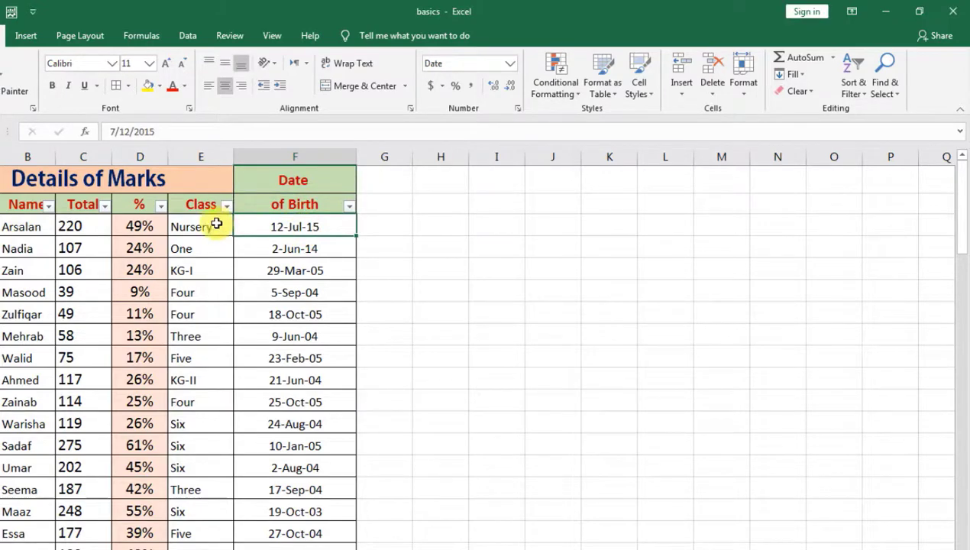
{"action": "left_click", "coordinate": [295, 157]}
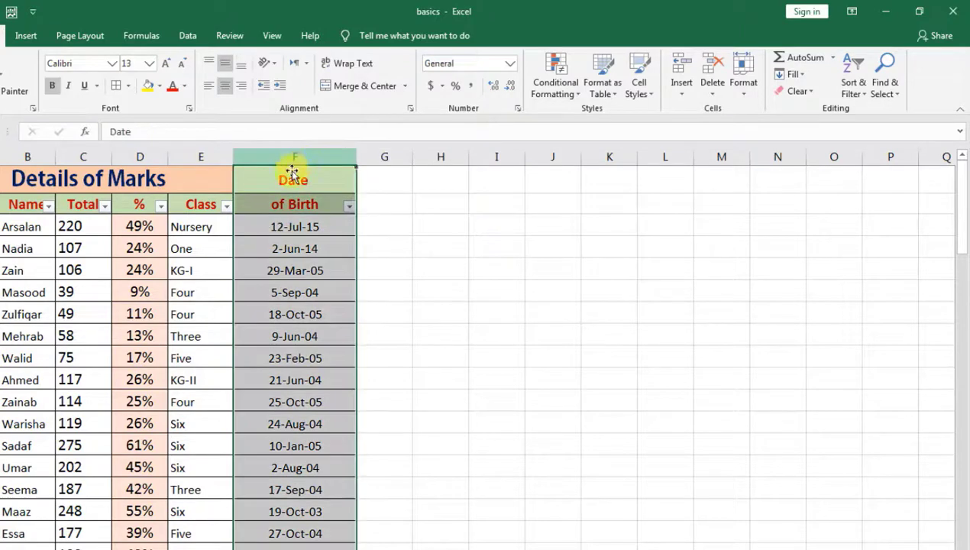
{"action": "left_click", "coordinate": [281, 225]}
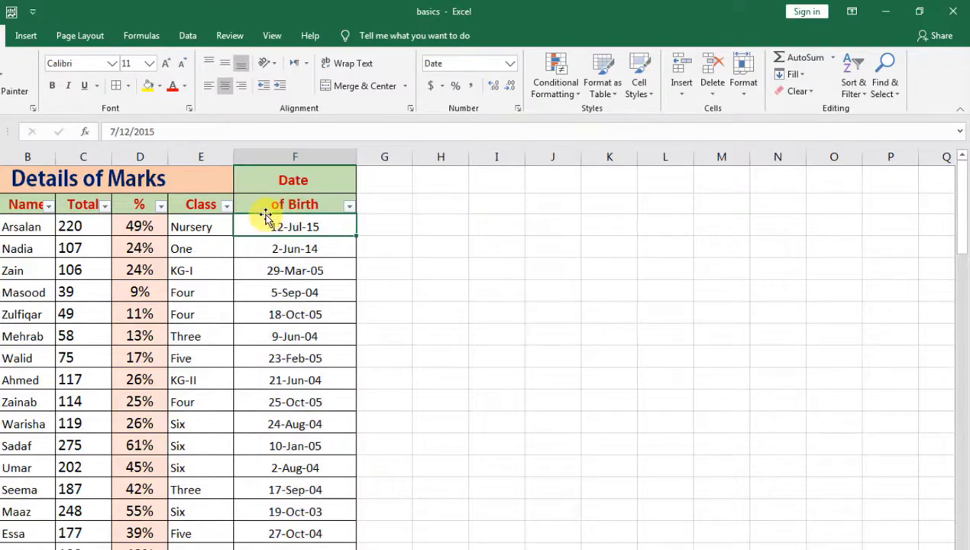
{"action": "key", "text": "ctrl+shift+Down"}
{"action": "left_click_drag", "start_coordinate": [963, 489], "coordinate": [961, 179]}
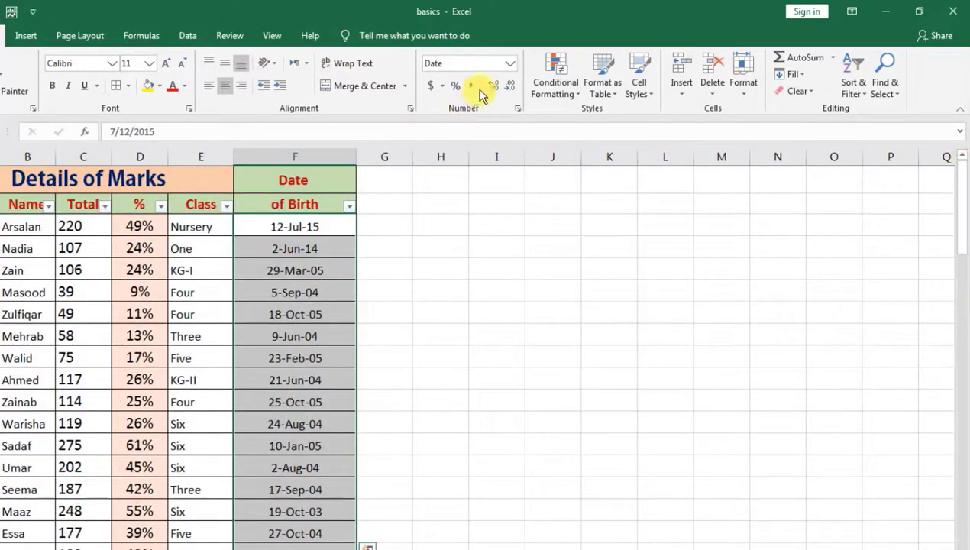
{"action": "left_click", "coordinate": [505, 66]}
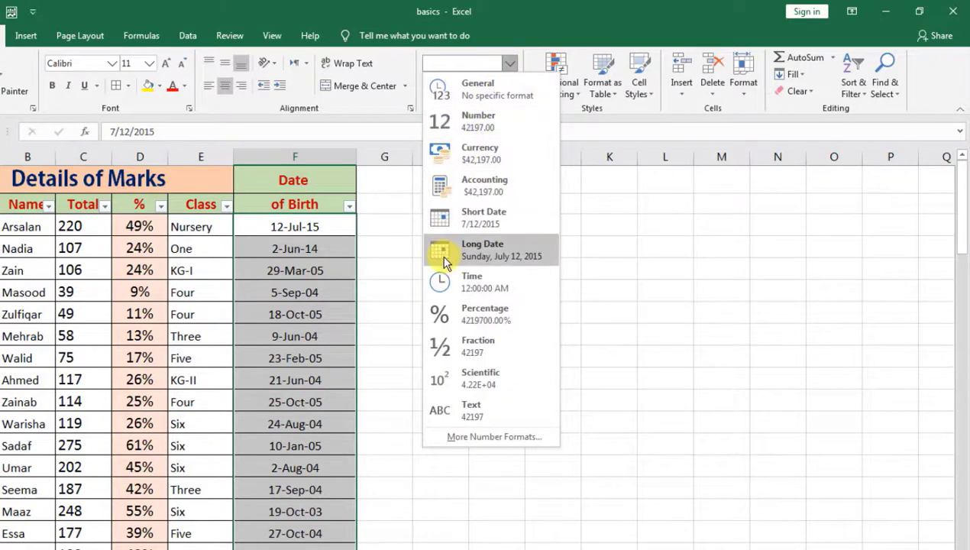
{"action": "left_click", "coordinate": [480, 228]}
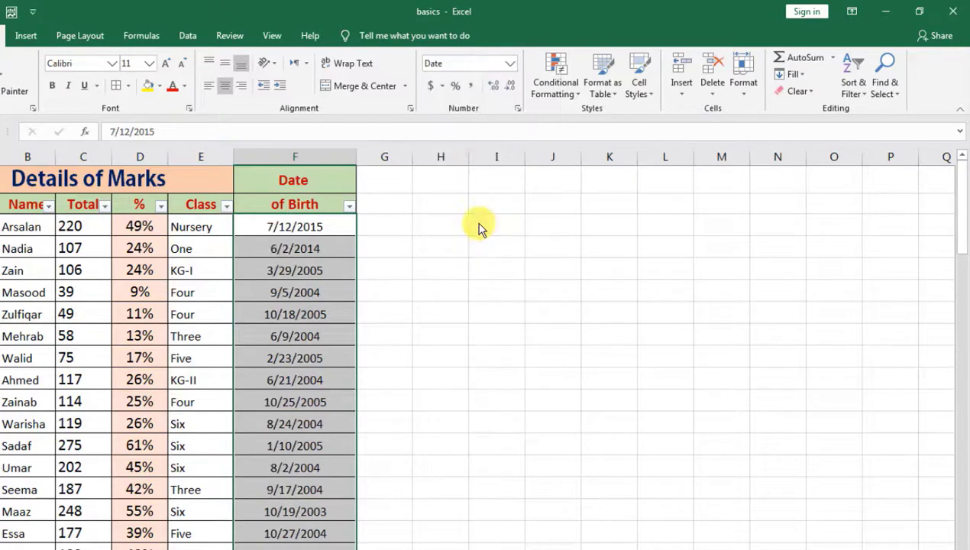
Switch the dates to Long Date format and widen column F so they fit.
{"action": "left_click", "coordinate": [509, 65]}
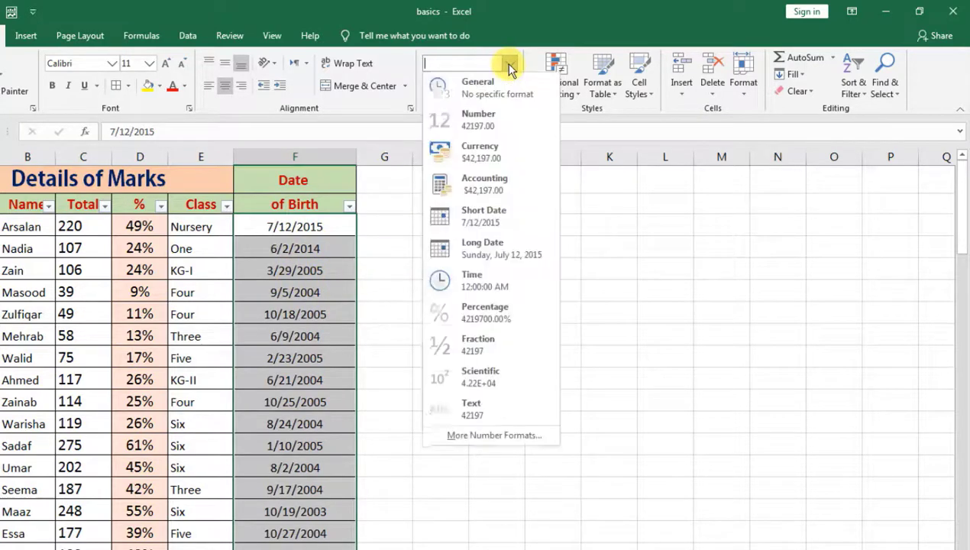
{"action": "left_click", "coordinate": [481, 254]}
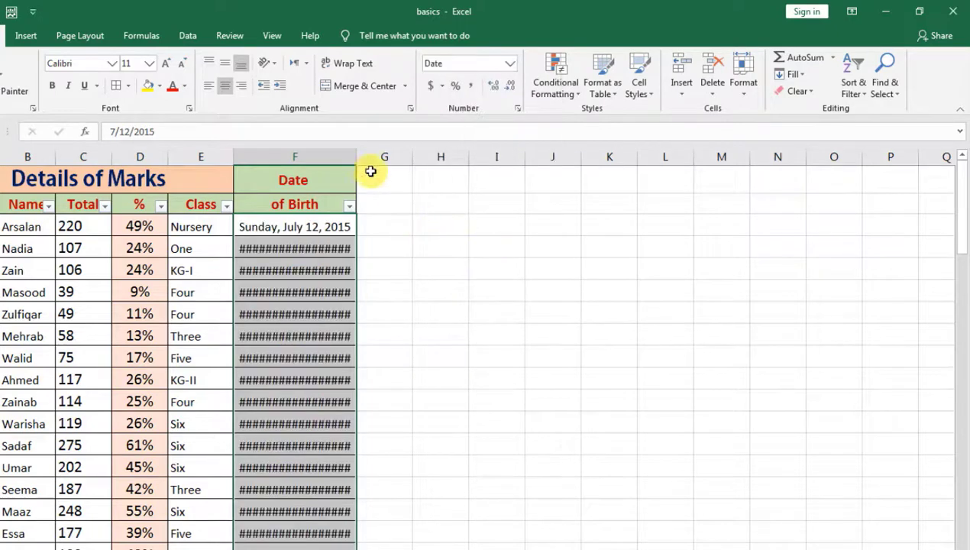
{"action": "left_click_drag", "start_coordinate": [356, 158], "coordinate": [405, 160]}
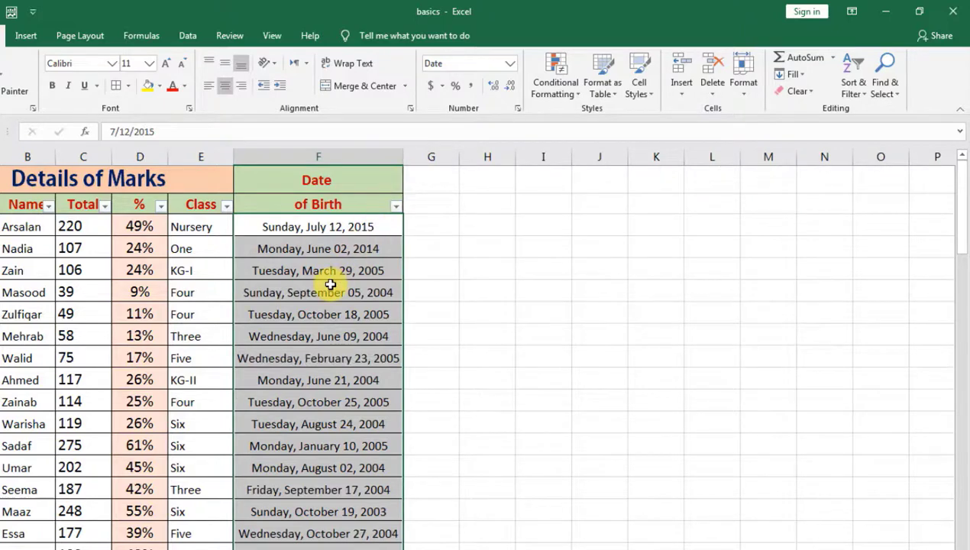
{"action": "left_click", "coordinate": [509, 64]}
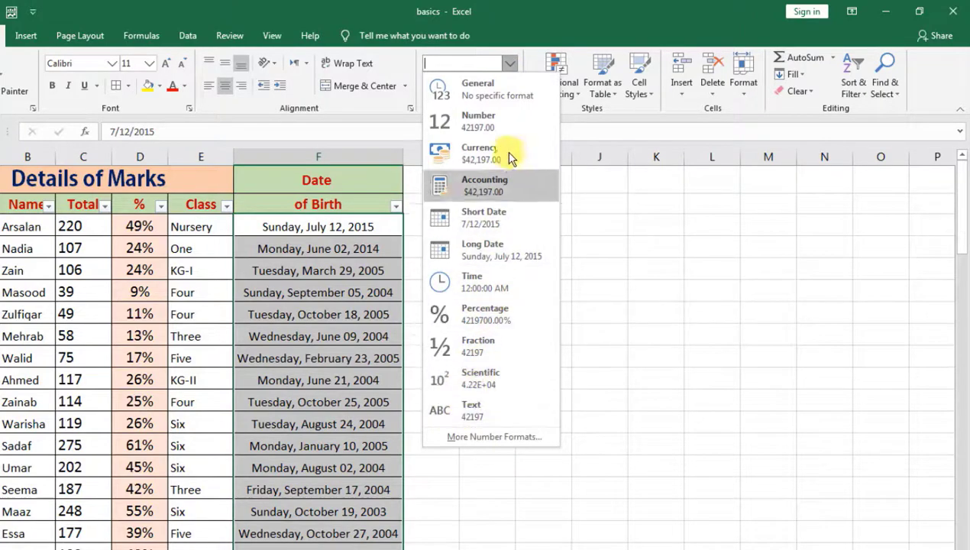
{"action": "left_click", "coordinate": [481, 22]}
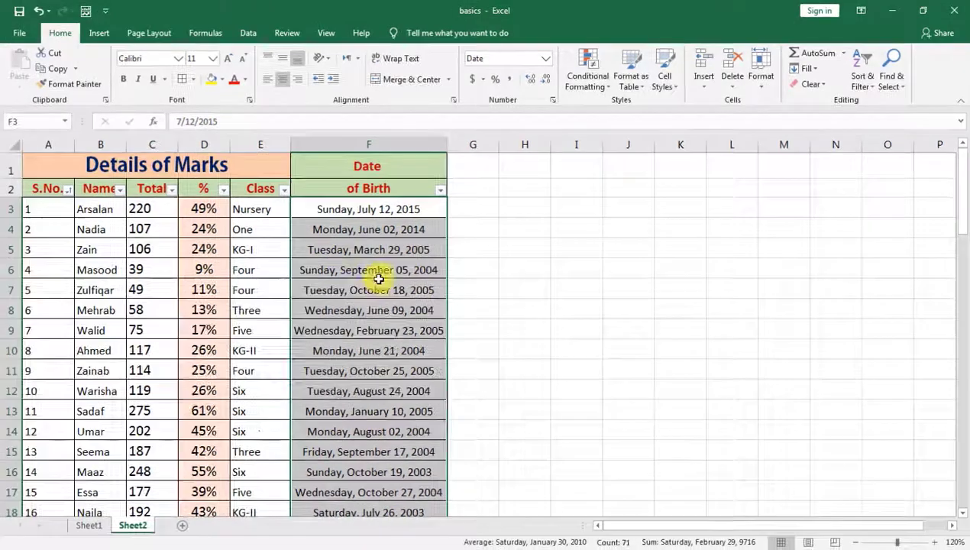
{"action": "left_click", "coordinate": [374, 273]}
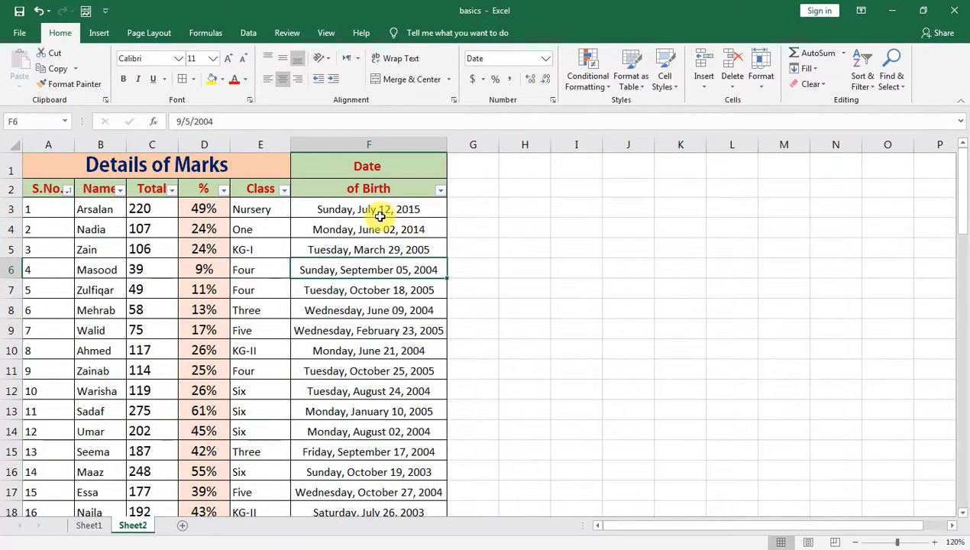
Insert the Tulips picture from the Sample Pictures folder.
{"action": "left_click", "coordinate": [260, 391]}
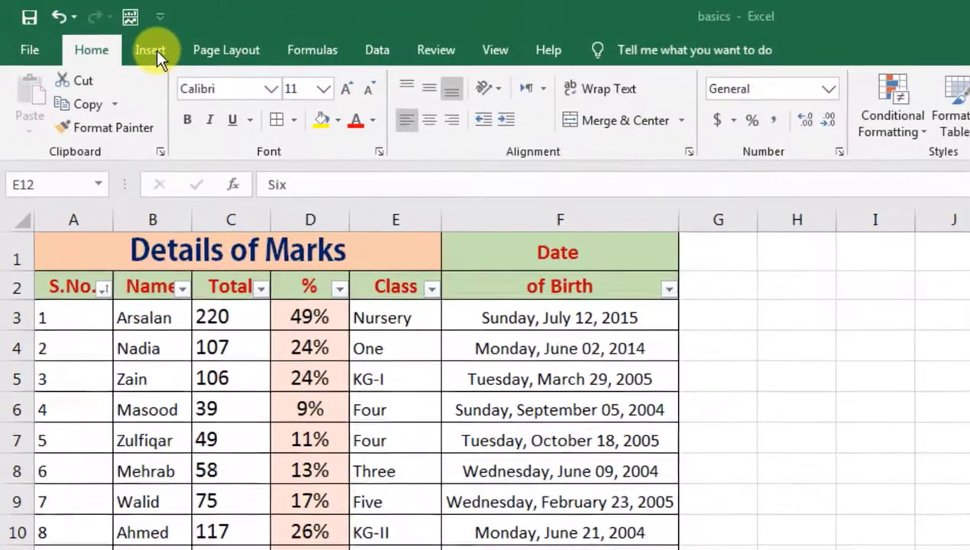
{"action": "left_click", "coordinate": [156, 50]}
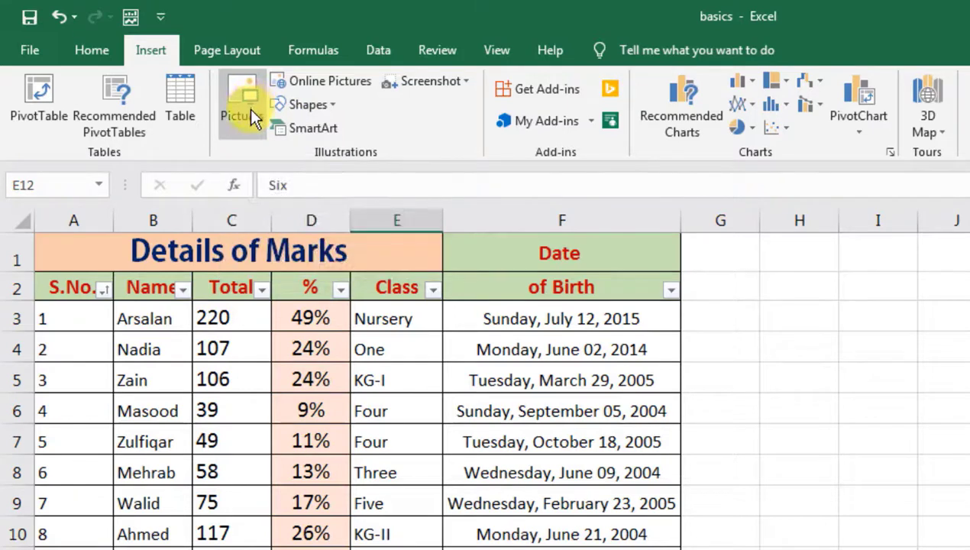
{"action": "left_click", "coordinate": [243, 107]}
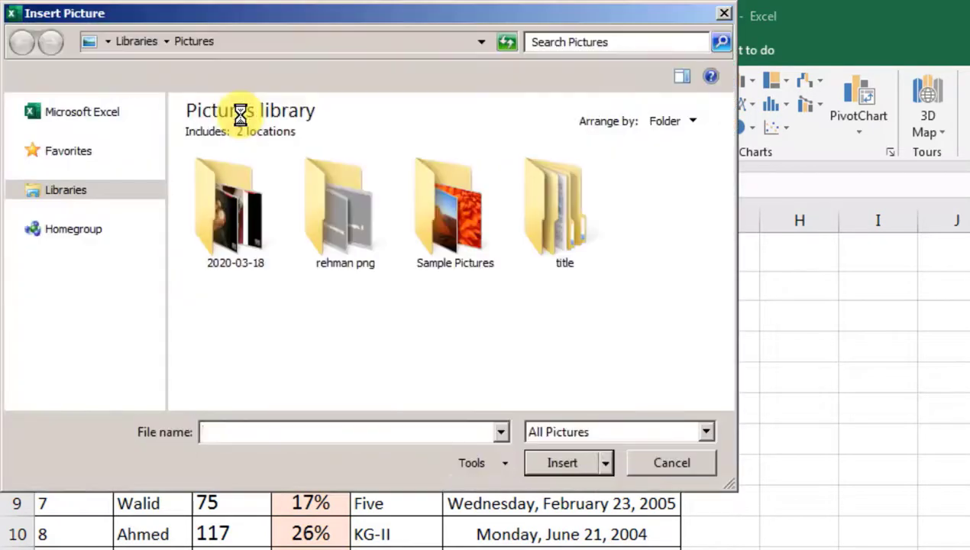
{"action": "left_click", "coordinate": [242, 227]}
{"action": "double_click", "coordinate": [432, 234]}
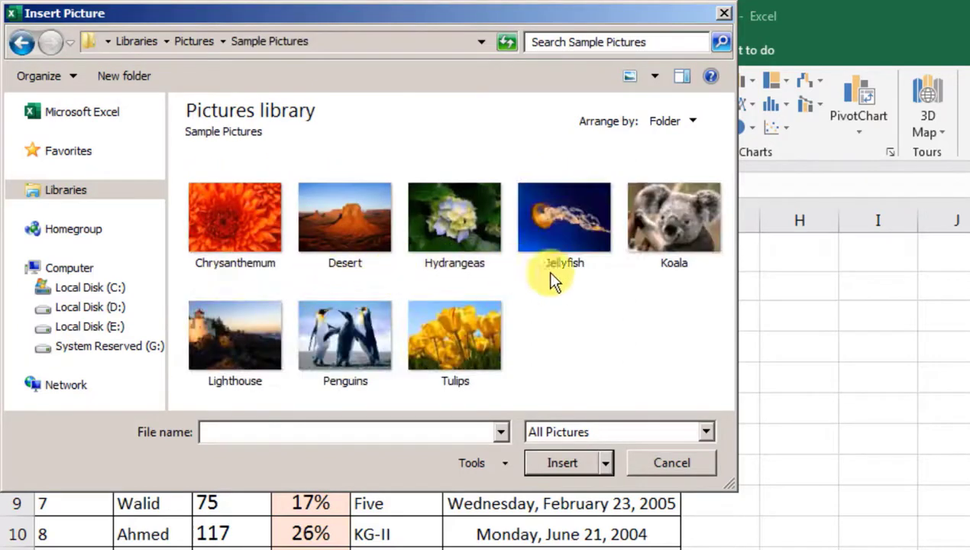
{"action": "left_click", "coordinate": [461, 337]}
{"action": "left_click", "coordinate": [544, 462]}
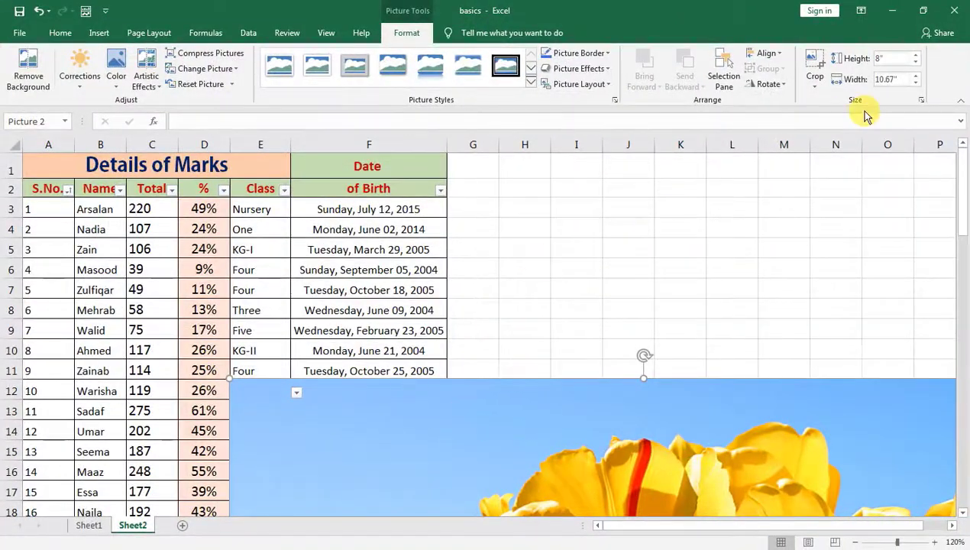
Set the picture height to 2" and move it beside the table over columns G–J.
{"action": "left_click", "coordinate": [890, 79]}
{"action": "type", "text": "2"}
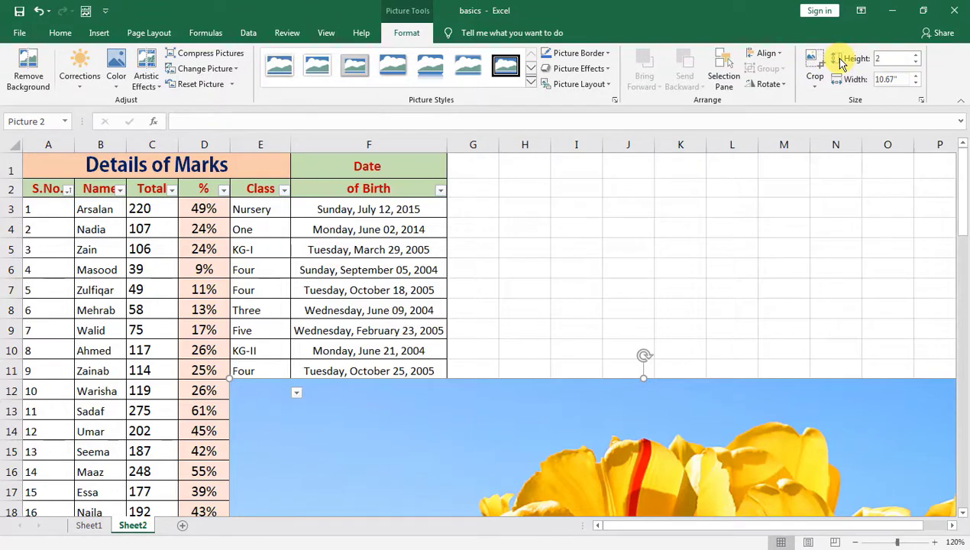
{"action": "key", "text": "Return"}
{"action": "mouse_move", "coordinate": [404, 388]}
{"action": "left_mouse_down"}
{"action": "mouse_move", "coordinate": [471, 304]}
{"action": "mouse_move", "coordinate": [597, 195]}
{"action": "left_mouse_up"}
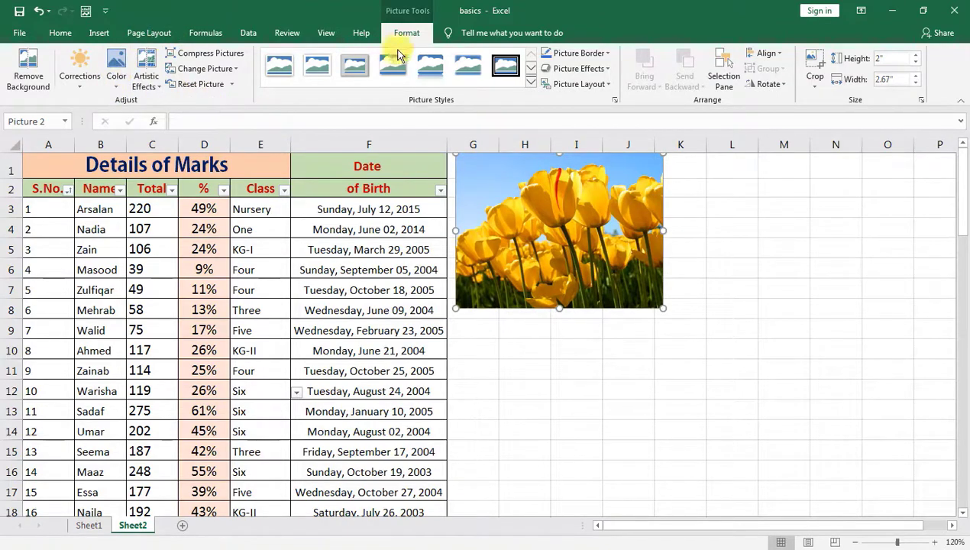
{"action": "left_click", "coordinate": [99, 32]}
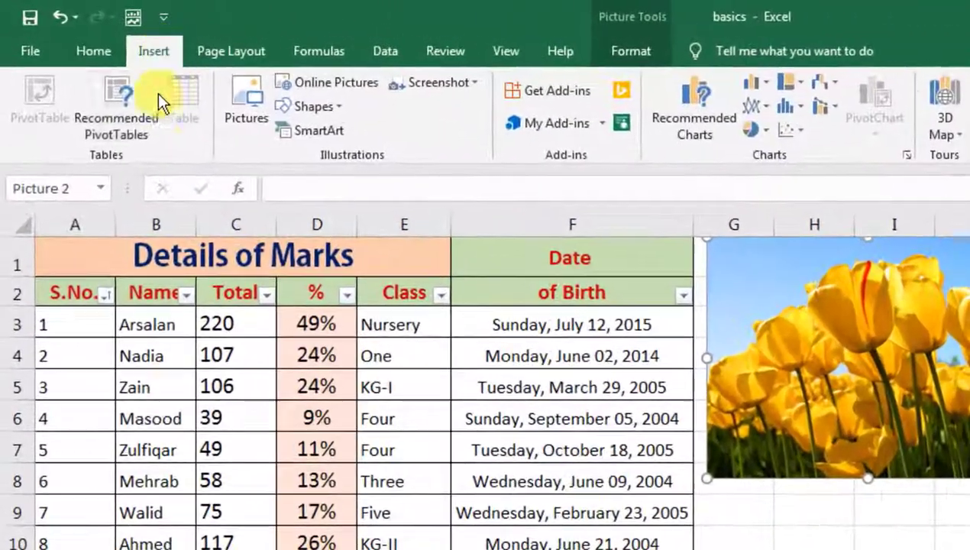
{"action": "left_click", "coordinate": [336, 109]}
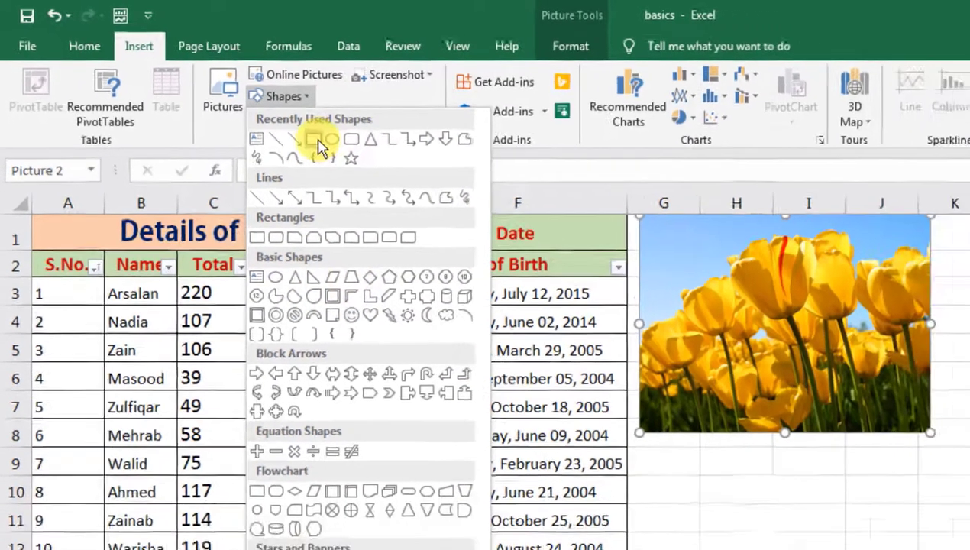
{"action": "left_click", "coordinate": [345, 153]}
{"action": "left_click_drag", "start_coordinate": [498, 333], "coordinate": [812, 474]}
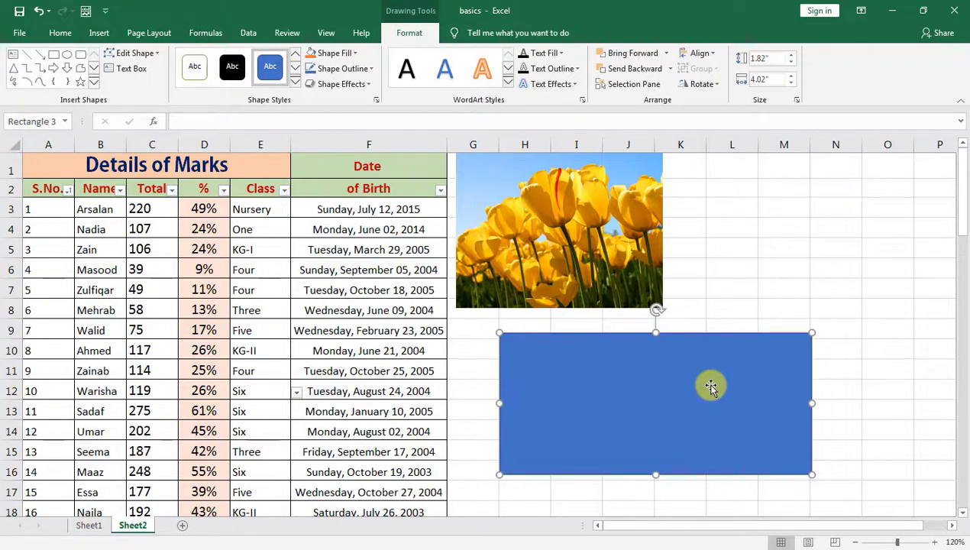
{"action": "key", "text": "Delete"}
{"action": "left_click", "coordinate": [99, 32]}
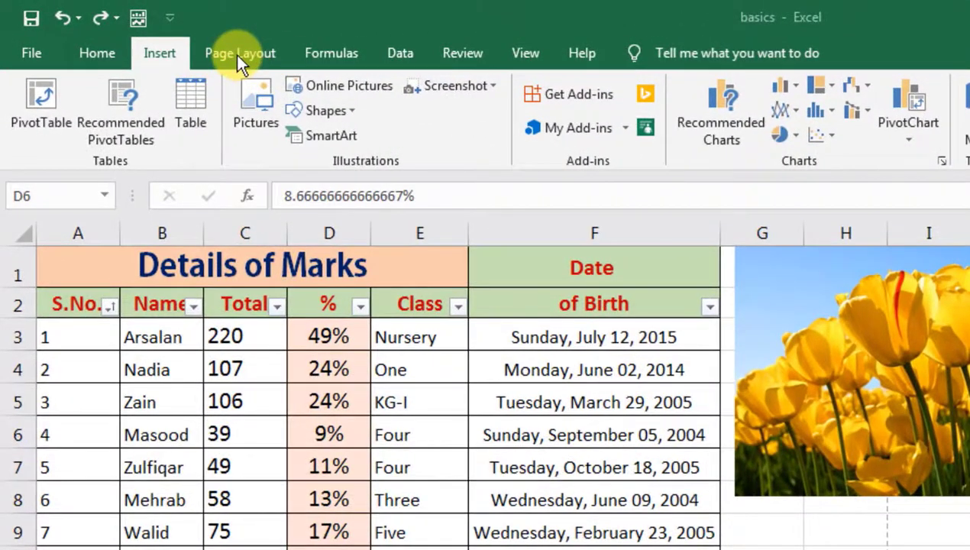
Return to Sheet1's subject marks table and show the File screen of recent workbooks.
{"action": "left_click", "coordinate": [239, 58]}
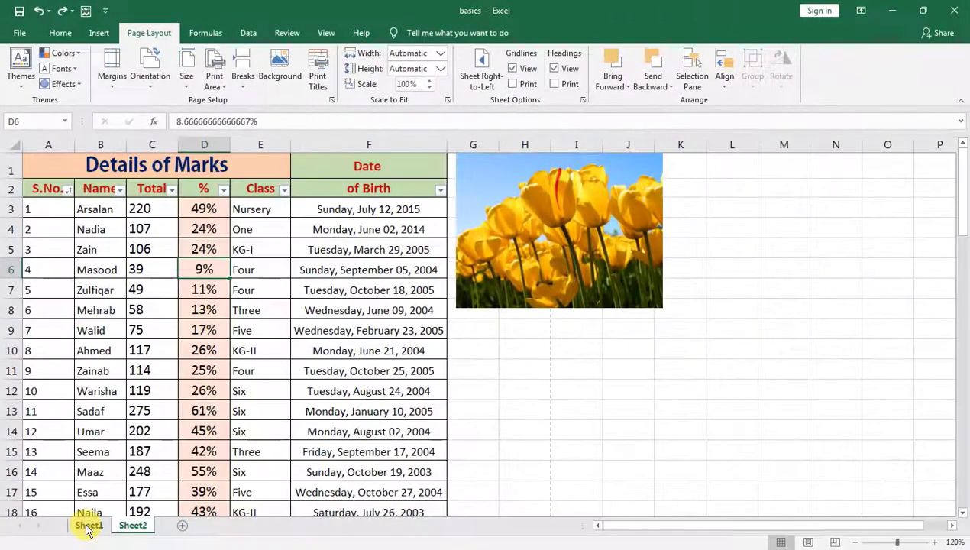
{"action": "left_click", "coordinate": [89, 525]}
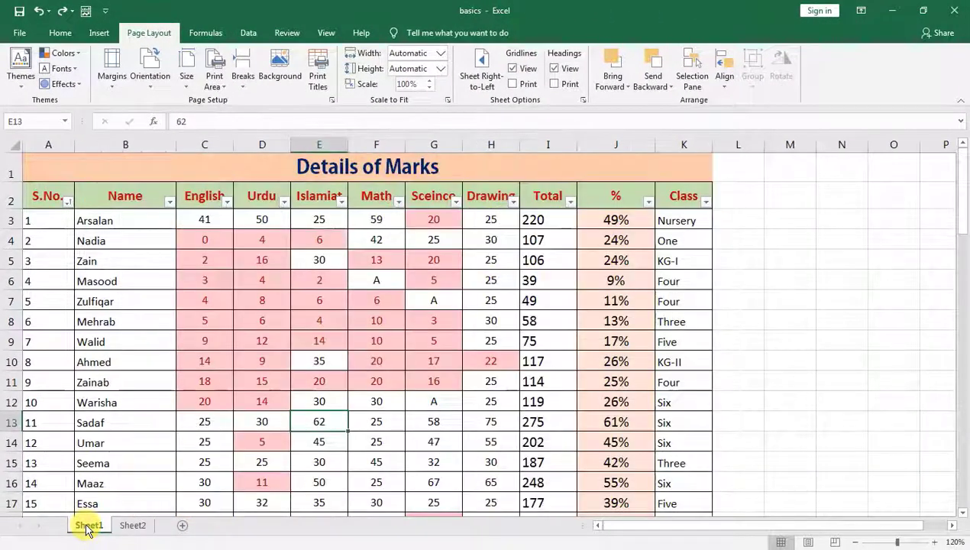
{"action": "left_click", "coordinate": [188, 280]}
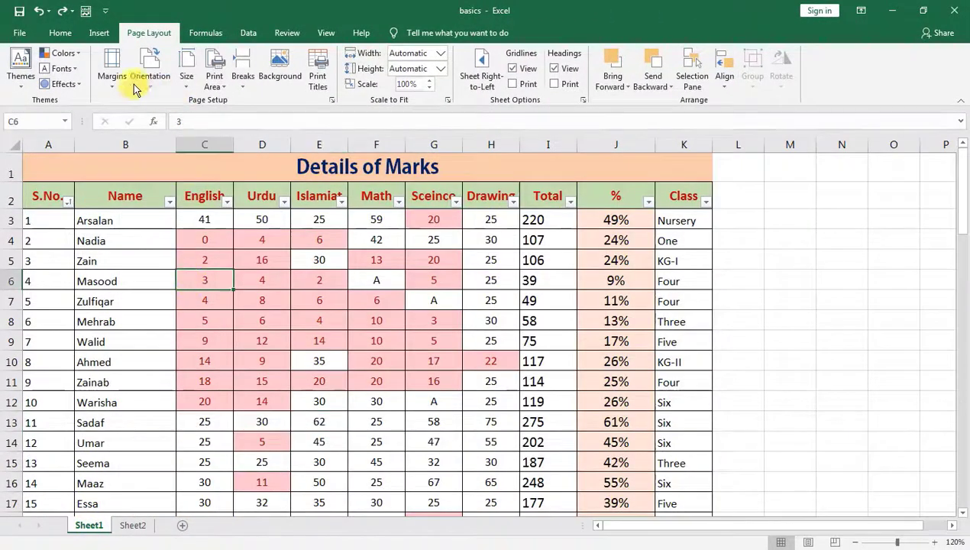
{"action": "left_click", "coordinate": [330, 244]}
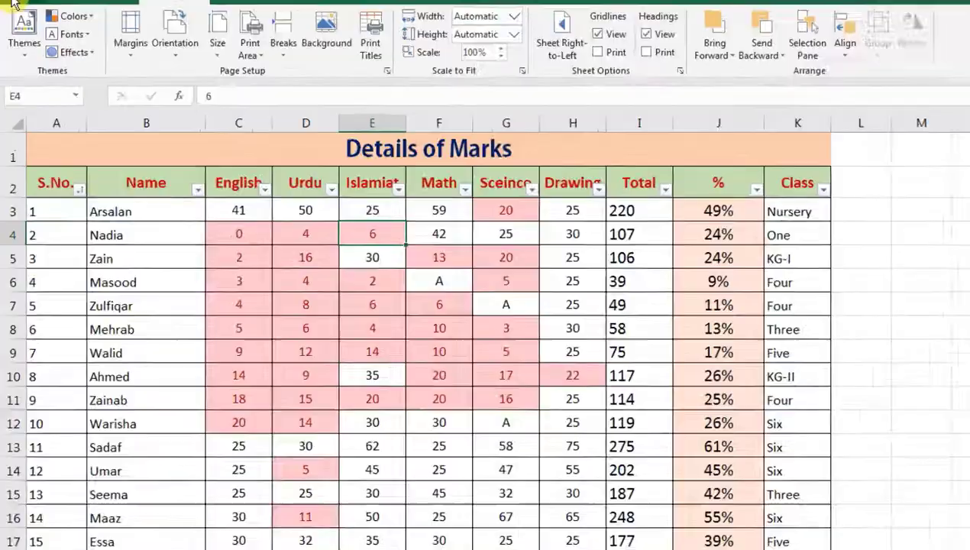
{"action": "left_click", "coordinate": [19, 33]}
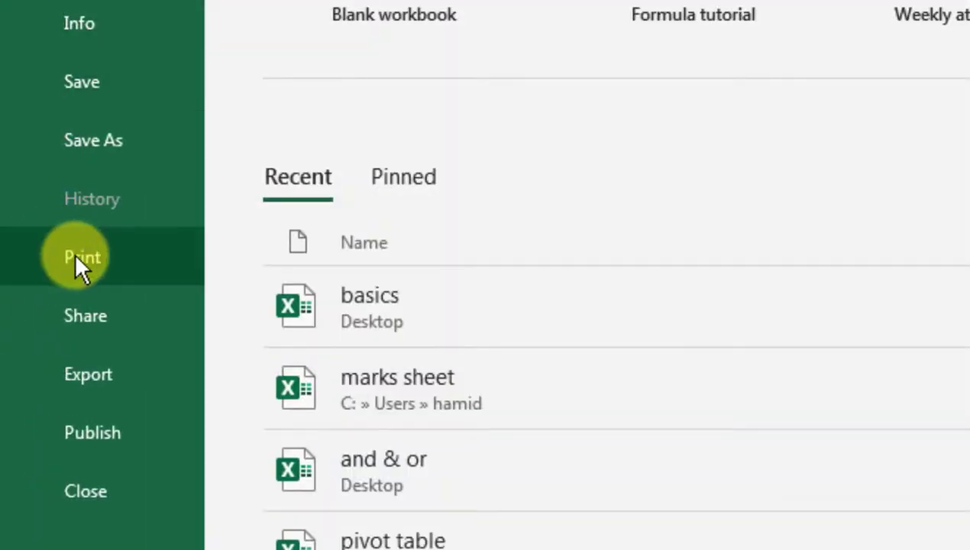
Open the print preview, toggling Zoom to Page and the margin guides on and off.
{"action": "left_click", "coordinate": [74, 258]}
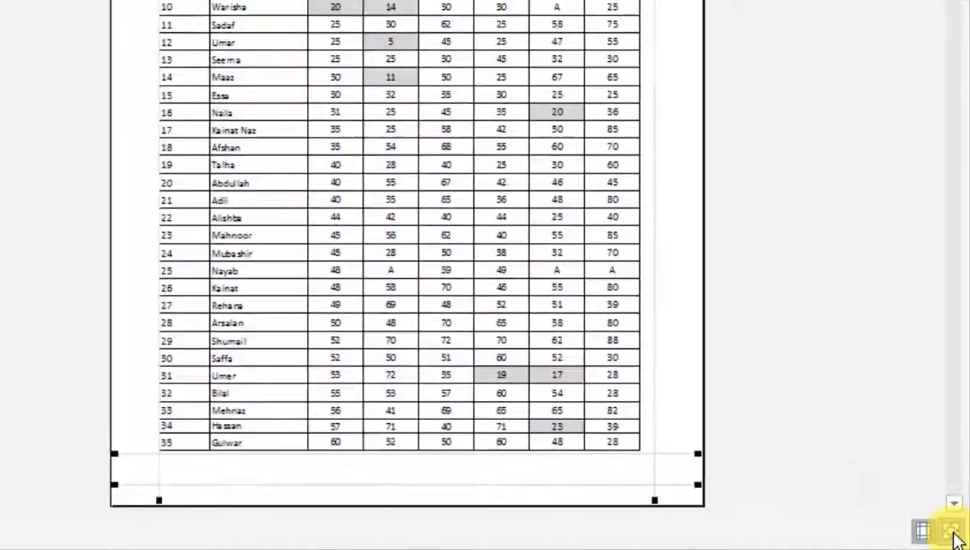
{"action": "left_click", "coordinate": [959, 539]}
{"action": "left_click", "coordinate": [959, 539]}
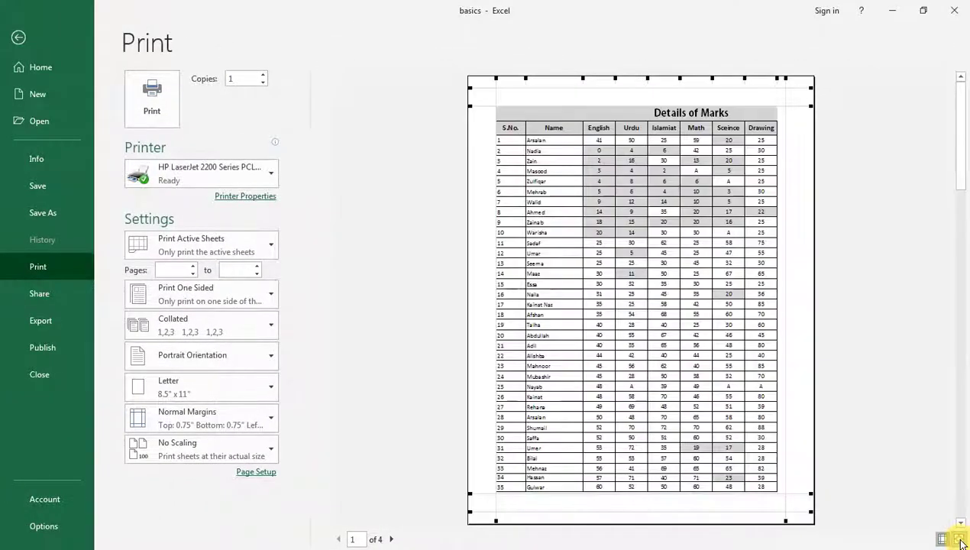
{"action": "left_click", "coordinate": [944, 539]}
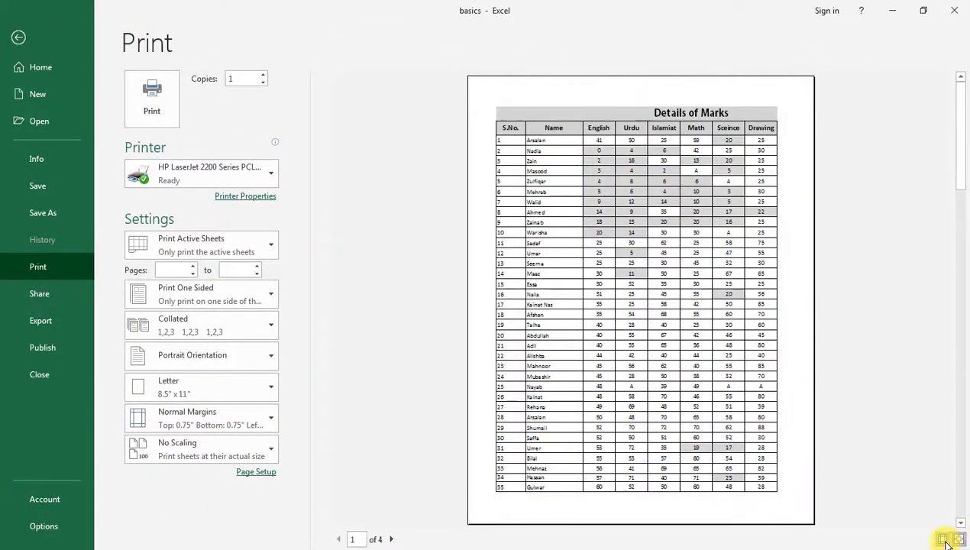
{"action": "left_click", "coordinate": [944, 540]}
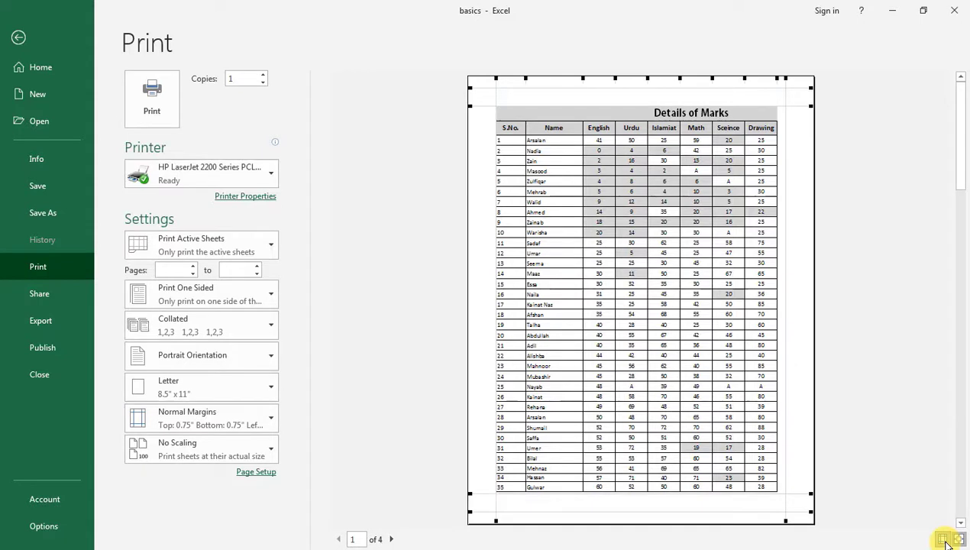
{"action": "left_click", "coordinate": [944, 540]}
{"action": "left_click", "coordinate": [944, 539]}
Adjust the left margin and narrow the Name and Drawing columns on the previewed page.
{"action": "left_click", "coordinate": [497, 94]}
{"action": "left_click_drag", "start_coordinate": [495, 95], "coordinate": [486, 95]}
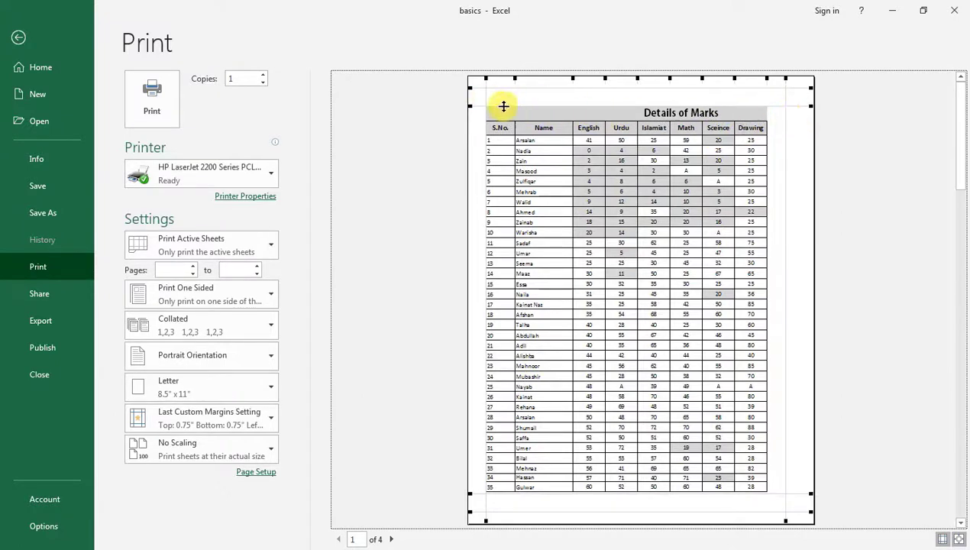
{"action": "left_click_drag", "start_coordinate": [485, 95], "coordinate": [494, 95]}
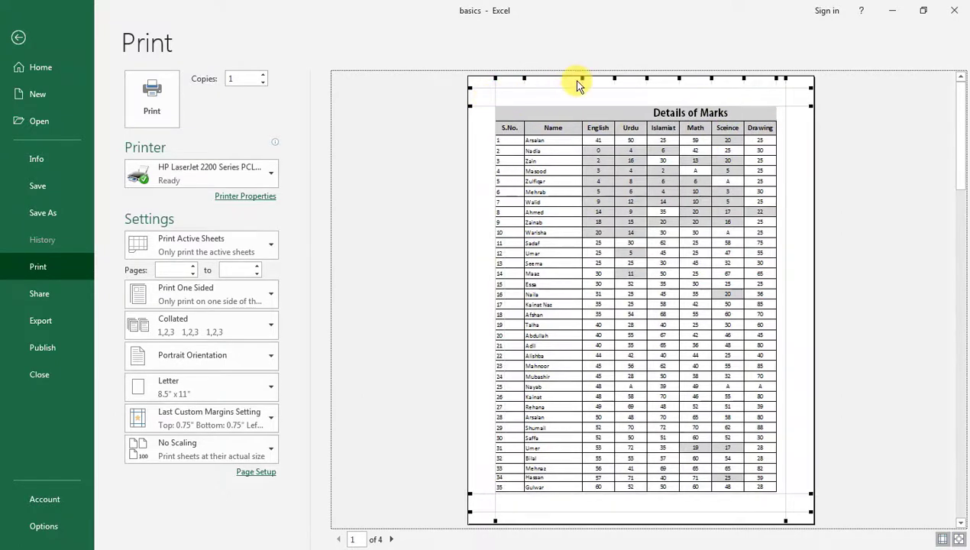
{"action": "left_click_drag", "start_coordinate": [577, 77], "coordinate": [569, 76]}
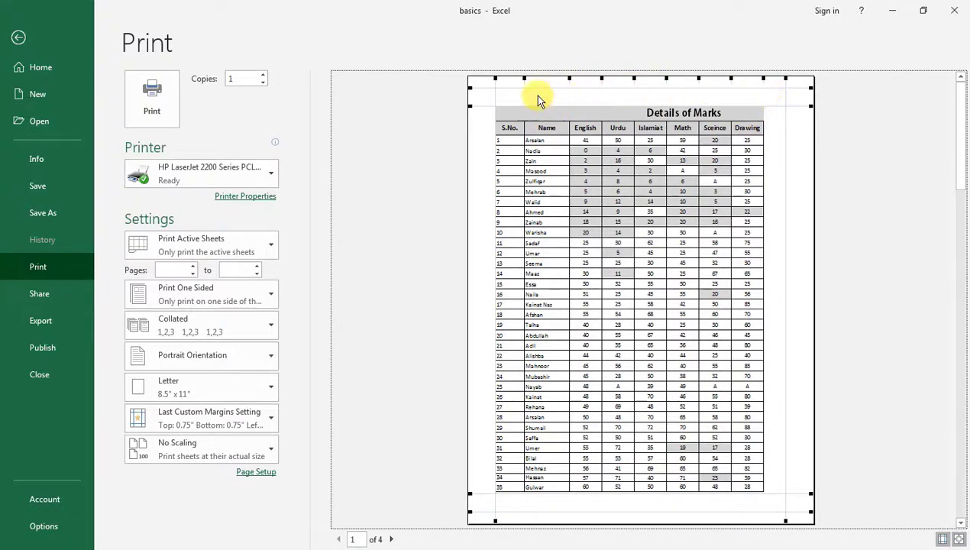
{"action": "left_click_drag", "start_coordinate": [524, 78], "coordinate": [518, 78]}
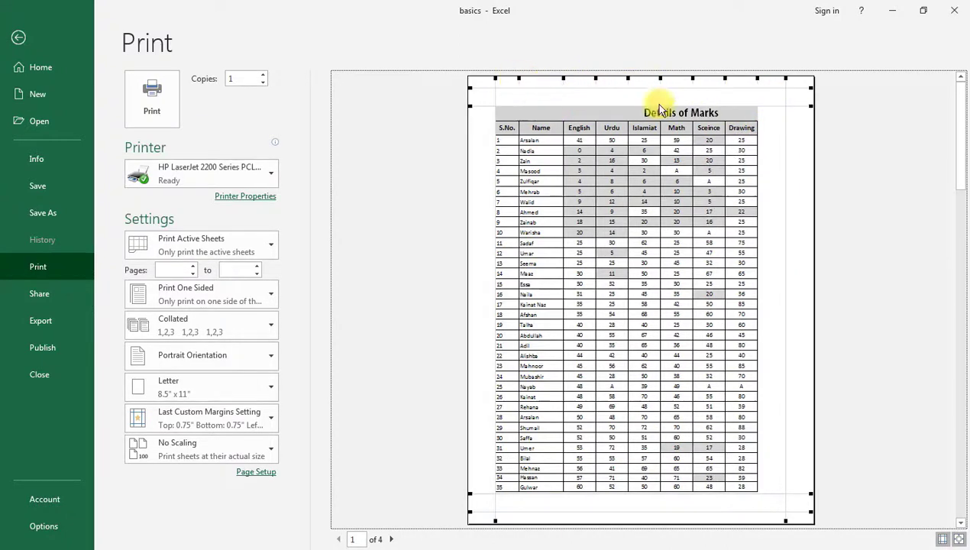
{"action": "left_click_drag", "start_coordinate": [755, 78], "coordinate": [718, 77]}
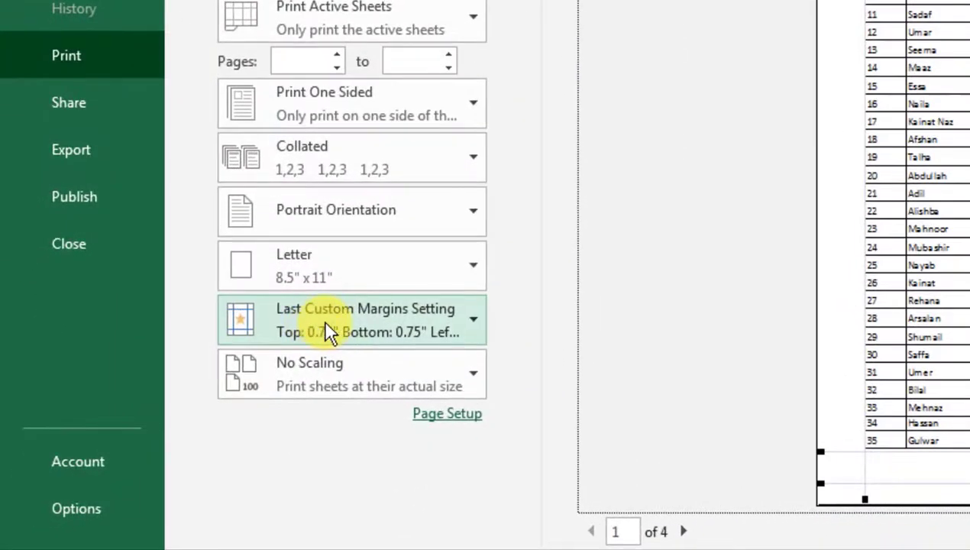
Apply Narrow margins, then step through preview pages 1–4 and back to page 1.
{"action": "left_click", "coordinate": [325, 324]}
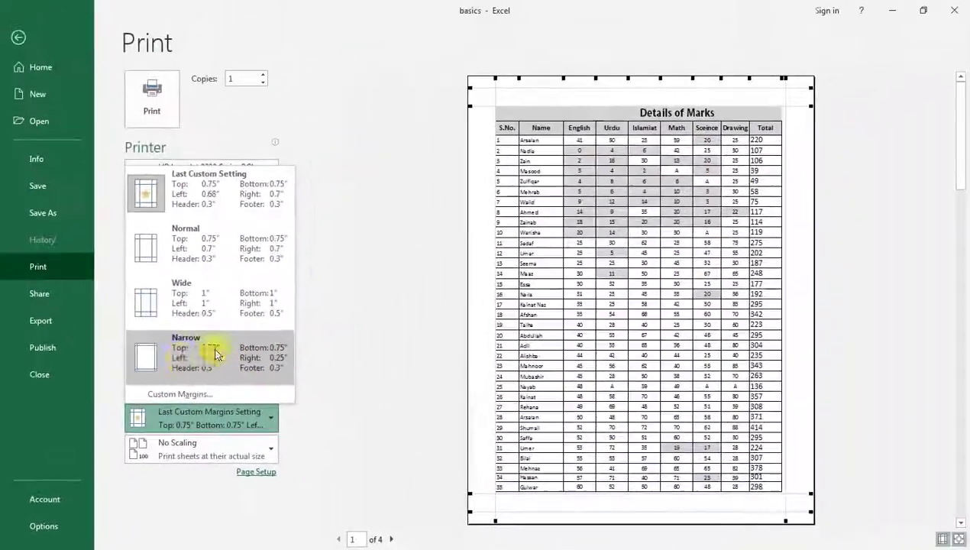
{"action": "left_click", "coordinate": [187, 359]}
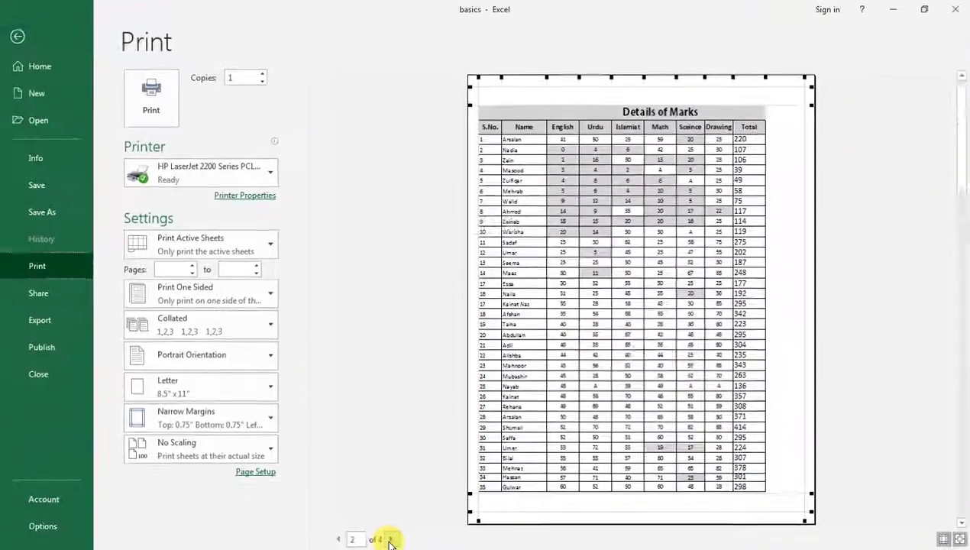
{"action": "left_click", "coordinate": [391, 539]}
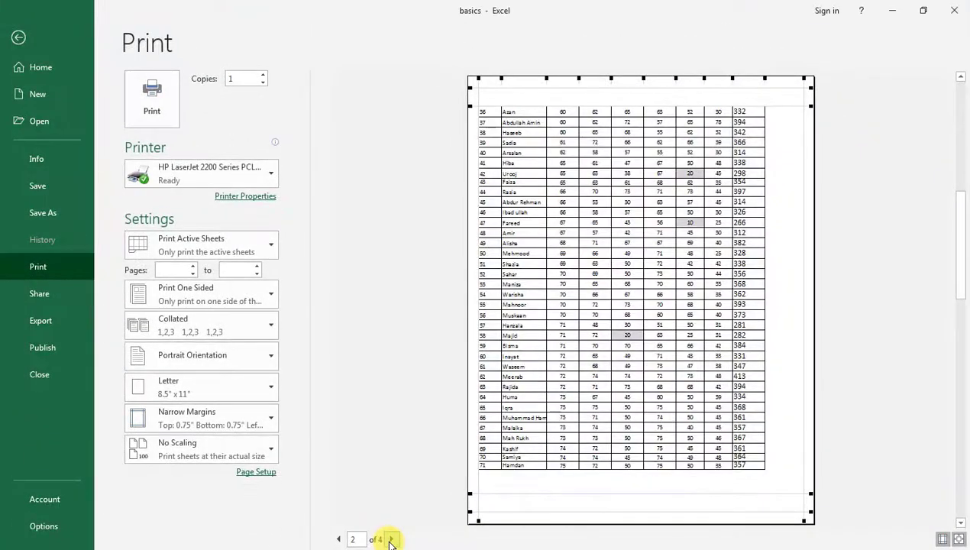
{"action": "left_click", "coordinate": [391, 539]}
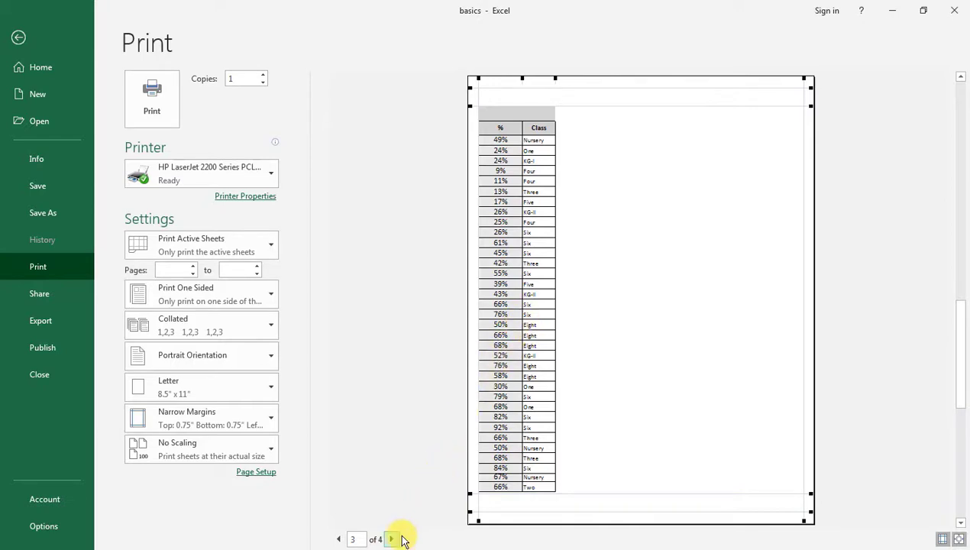
{"action": "left_click", "coordinate": [392, 539]}
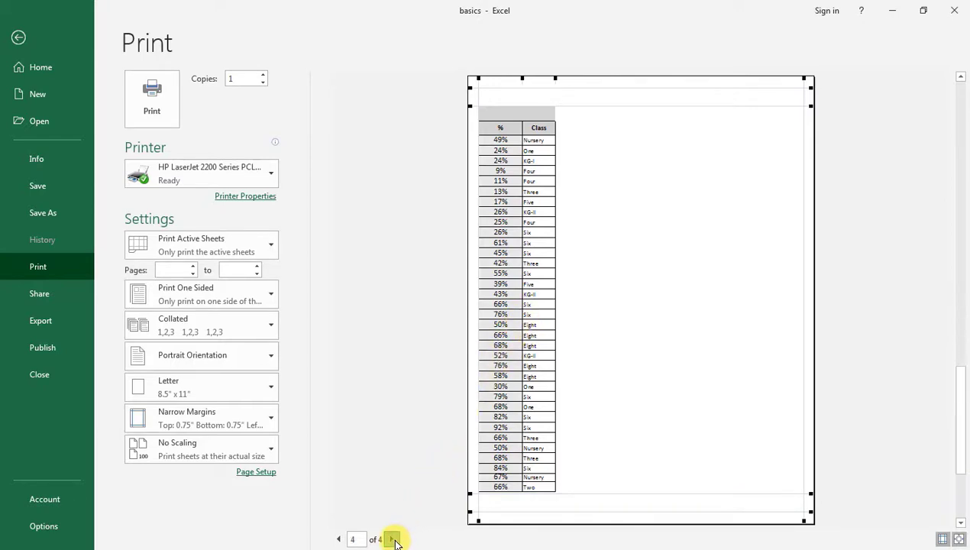
{"action": "left_click", "coordinate": [342, 541]}
{"action": "left_click", "coordinate": [342, 541]}
{"action": "left_click", "coordinate": [342, 541]}
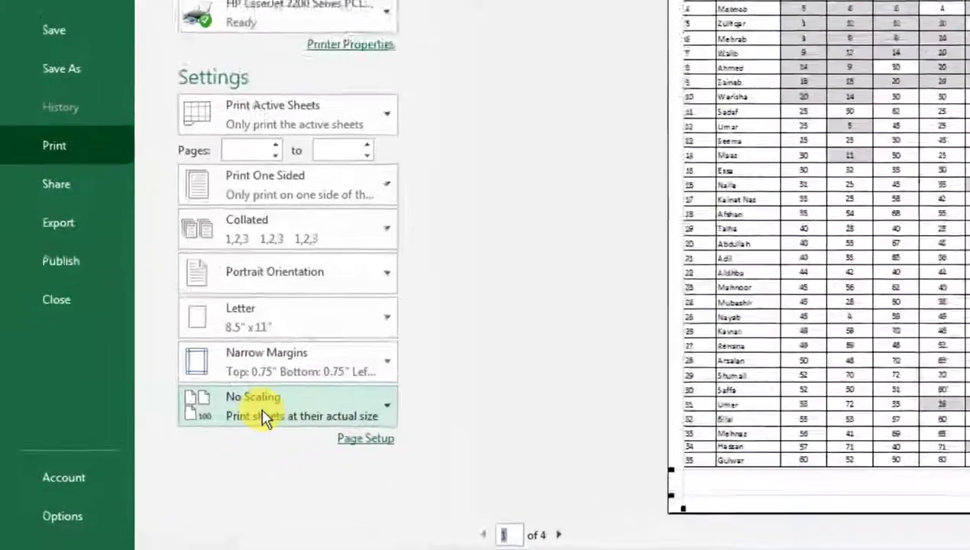
Choose Fit All Columns on One Page scaling and check both resulting preview pages.
{"action": "left_click", "coordinate": [264, 416]}
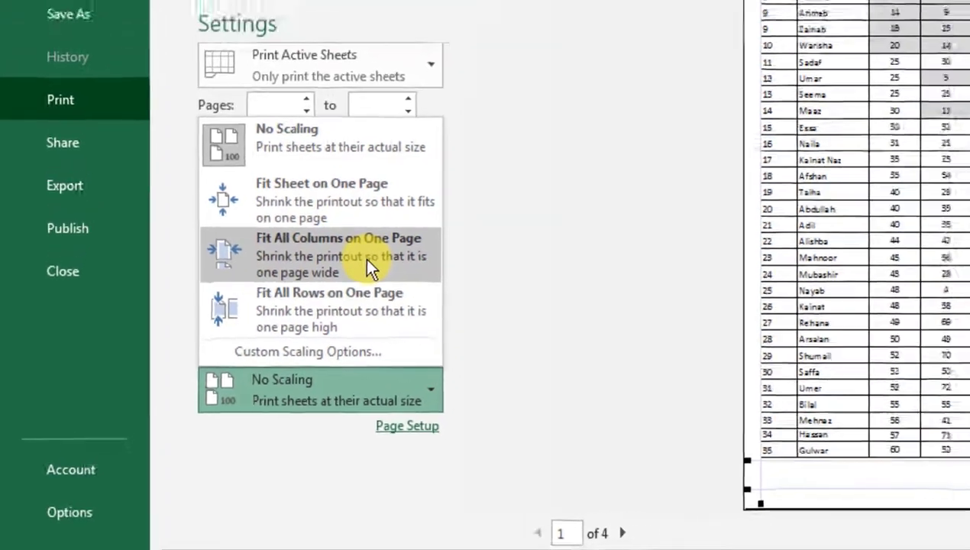
{"action": "key", "text": "Escape"}
{"action": "left_click", "coordinate": [229, 364]}
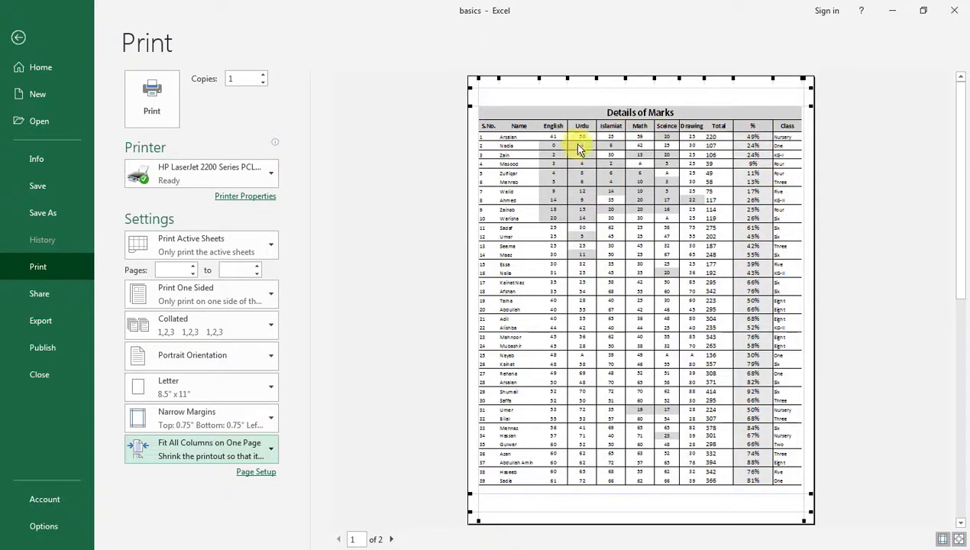
{"action": "left_click", "coordinate": [391, 540]}
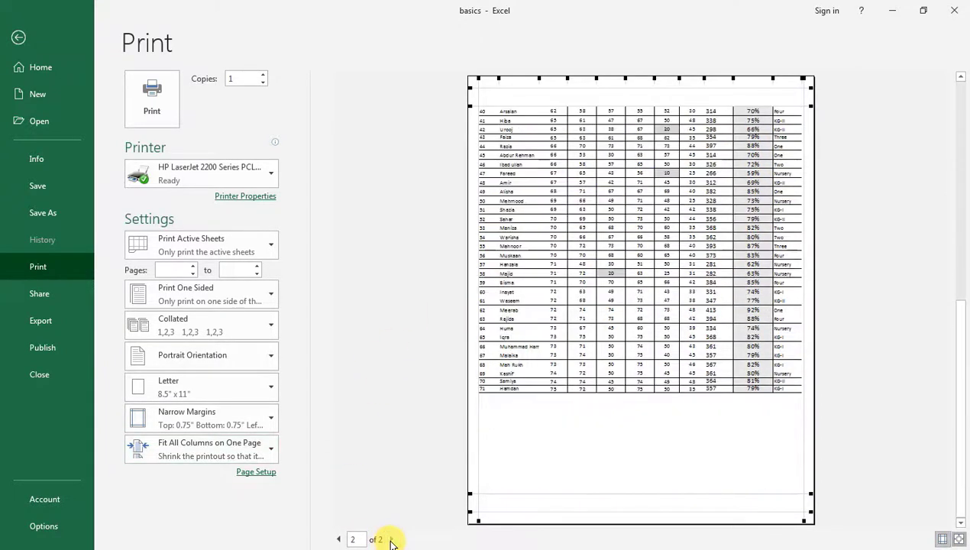
{"action": "left_click", "coordinate": [339, 541]}
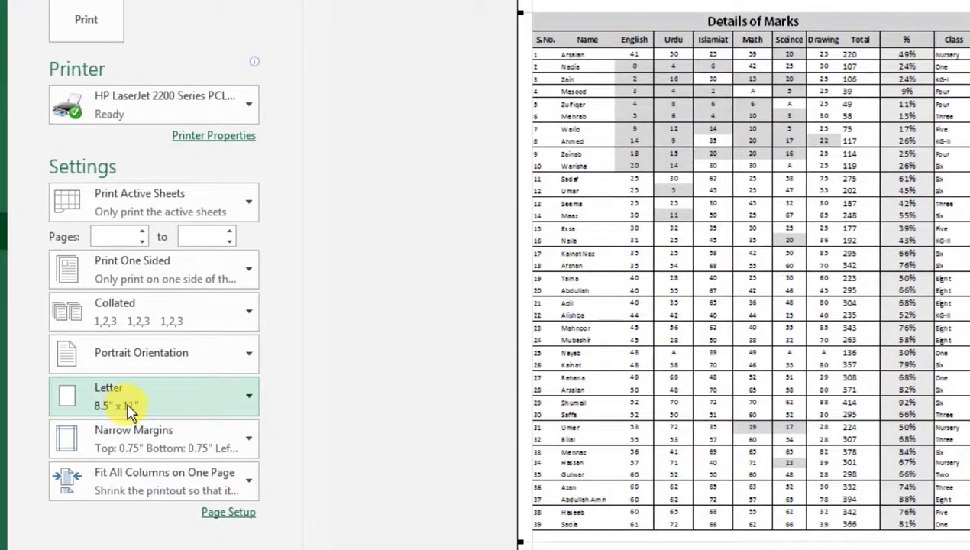
Choose A4 paper, preview Landscape orientation, then switch back to Portrait.
{"action": "left_click", "coordinate": [128, 411]}
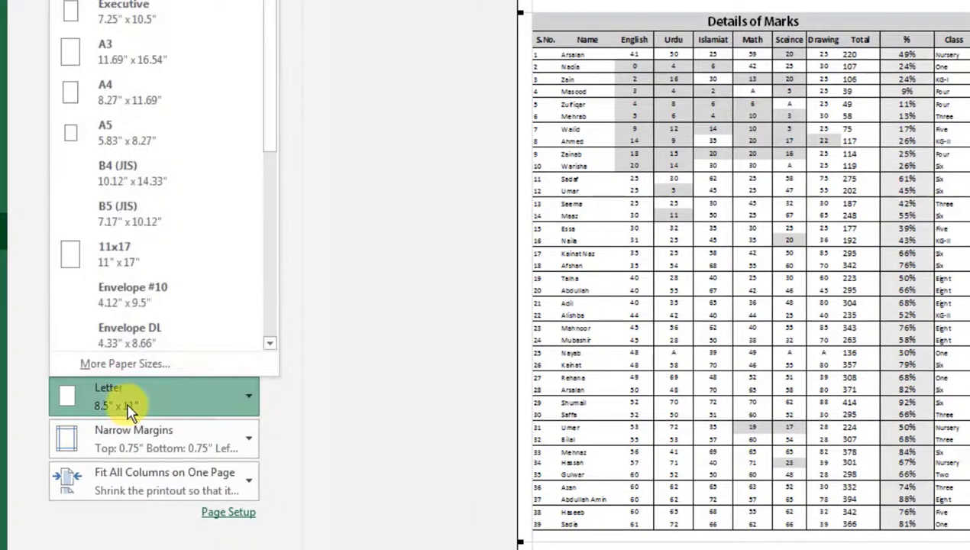
{"action": "left_click", "coordinate": [130, 97]}
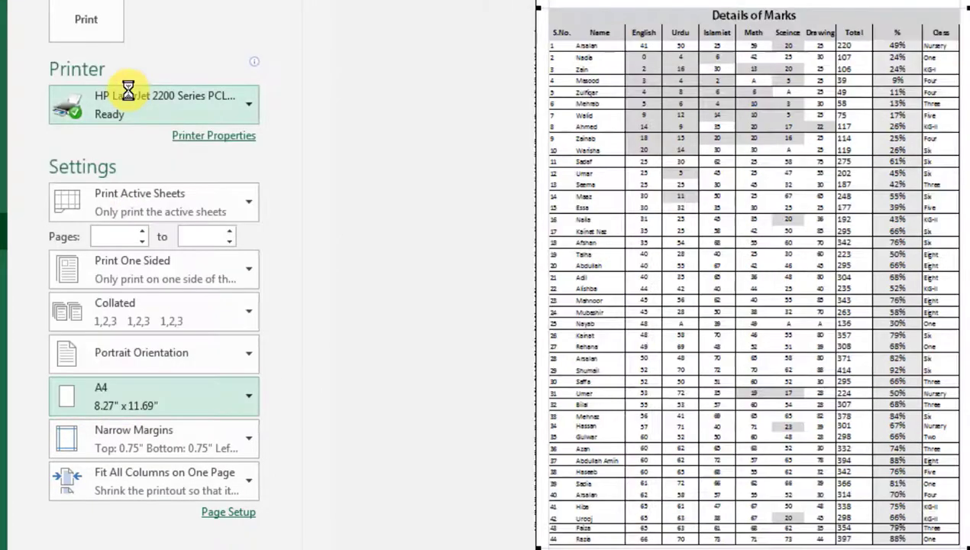
{"action": "left_click", "coordinate": [134, 361]}
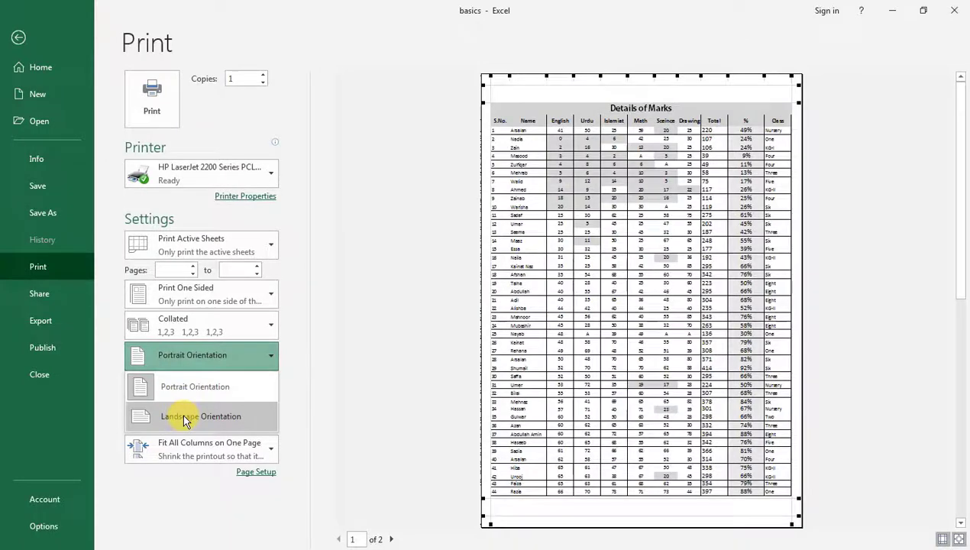
{"action": "left_click", "coordinate": [184, 416]}
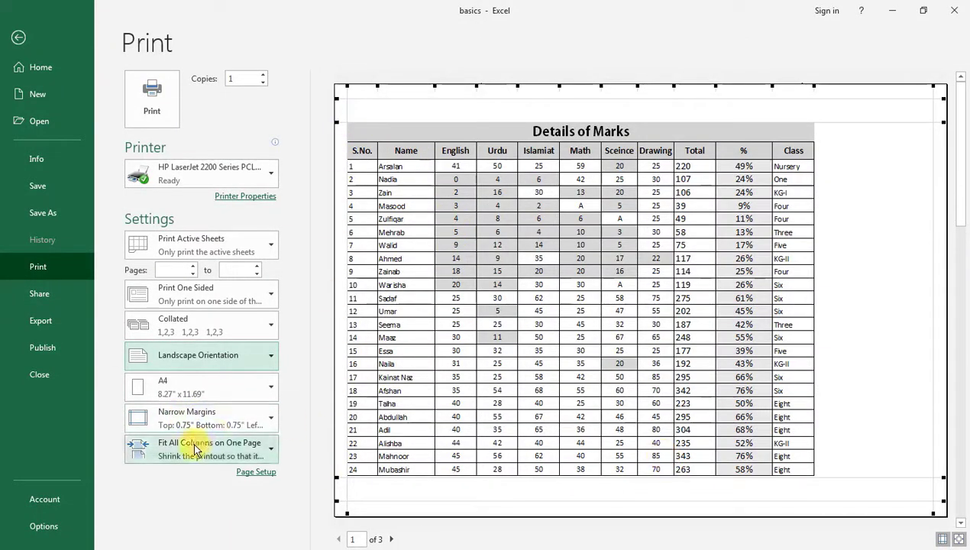
{"action": "left_click", "coordinate": [167, 355]}
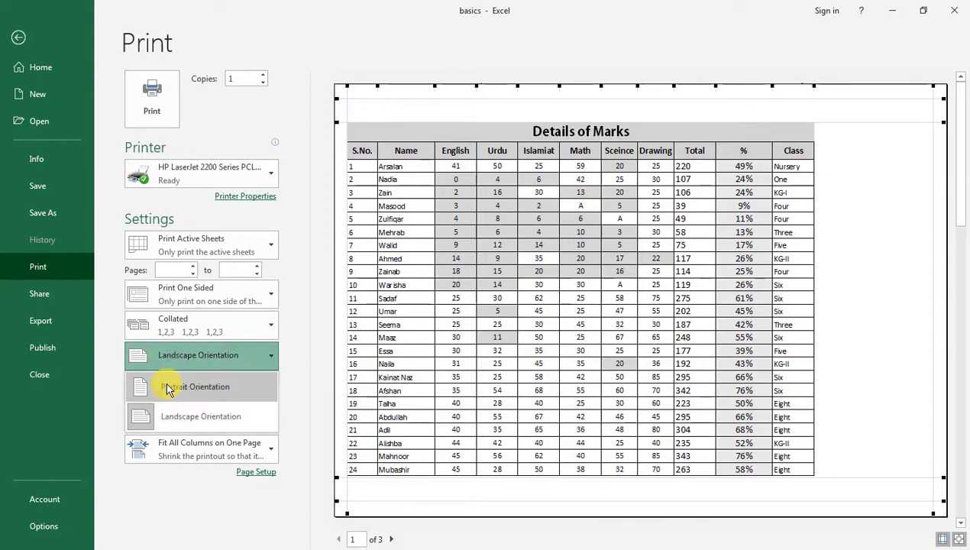
{"action": "left_click", "coordinate": [169, 388]}
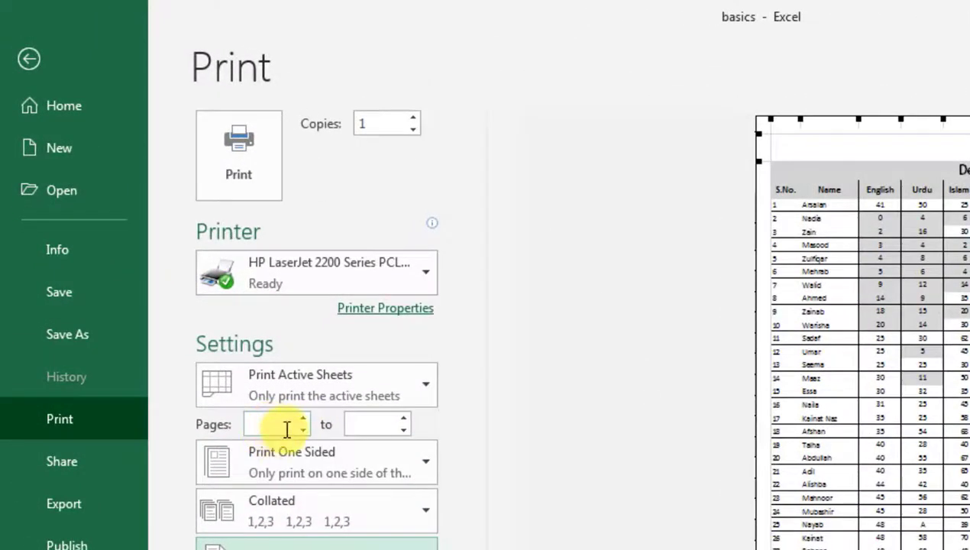
Print pages 1 to 1 with 5 copies, then exit back to the worksheet.
{"action": "left_click", "coordinate": [285, 425]}
{"action": "left_click", "coordinate": [286, 425]}
{"action": "type", "text": "1"}
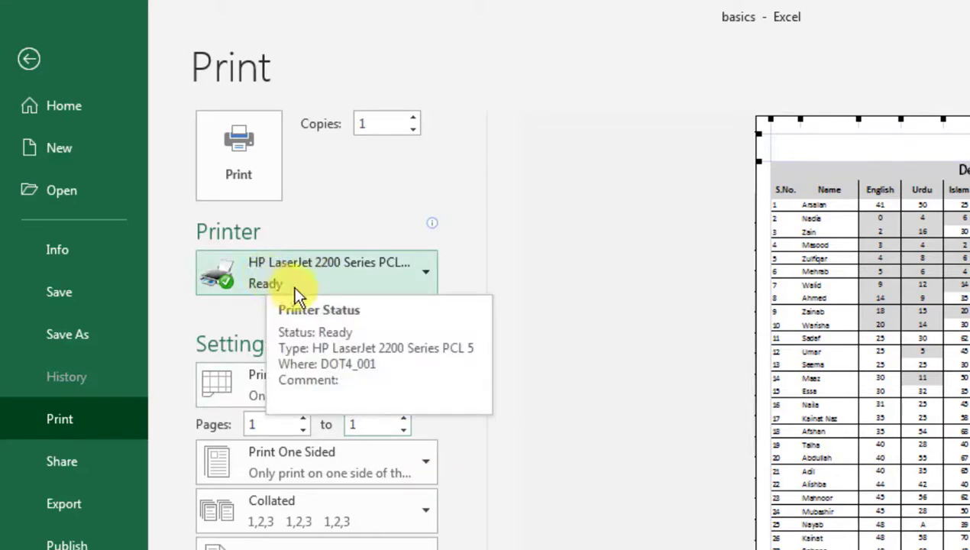
{"action": "left_click", "coordinate": [379, 125]}
{"action": "type", "text": "5"}
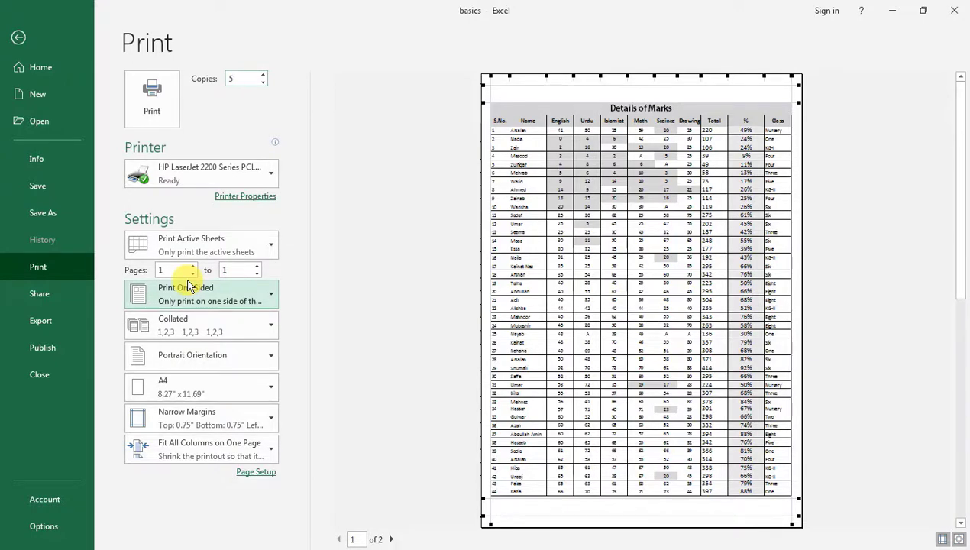
{"action": "left_click", "coordinate": [18, 37]}
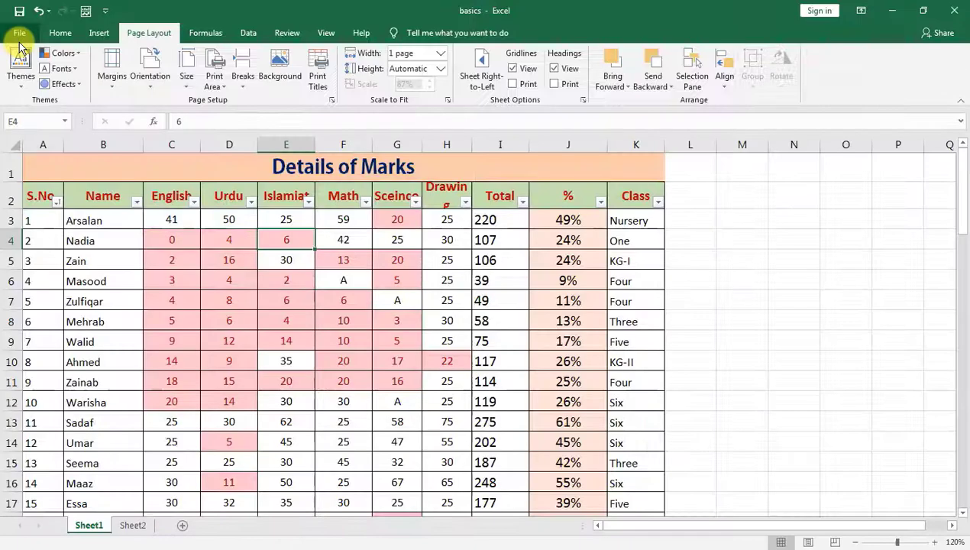
Browse the Recently Used, Financial, Logical and Text function lists, then bring up the Data tab.
{"action": "left_click", "coordinate": [225, 384]}
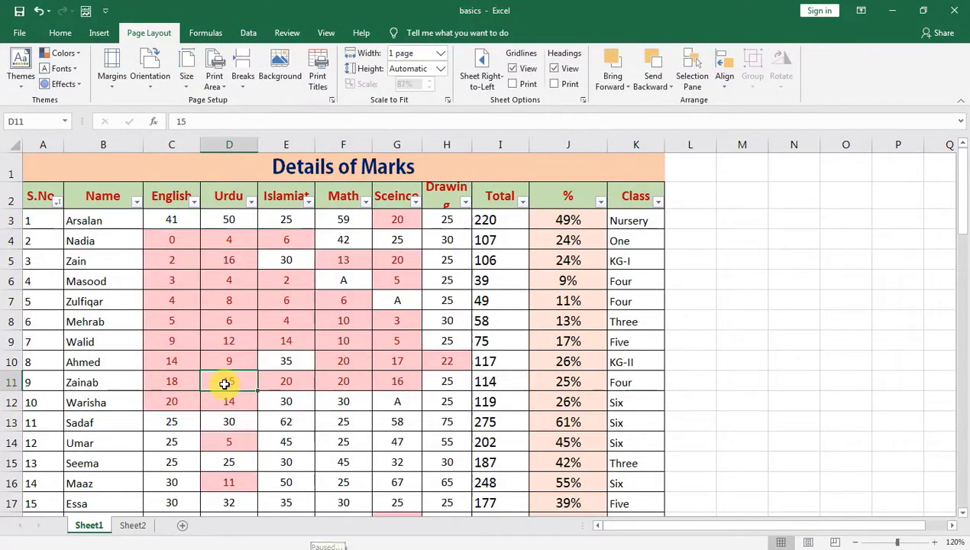
{"action": "left_click", "coordinate": [199, 35]}
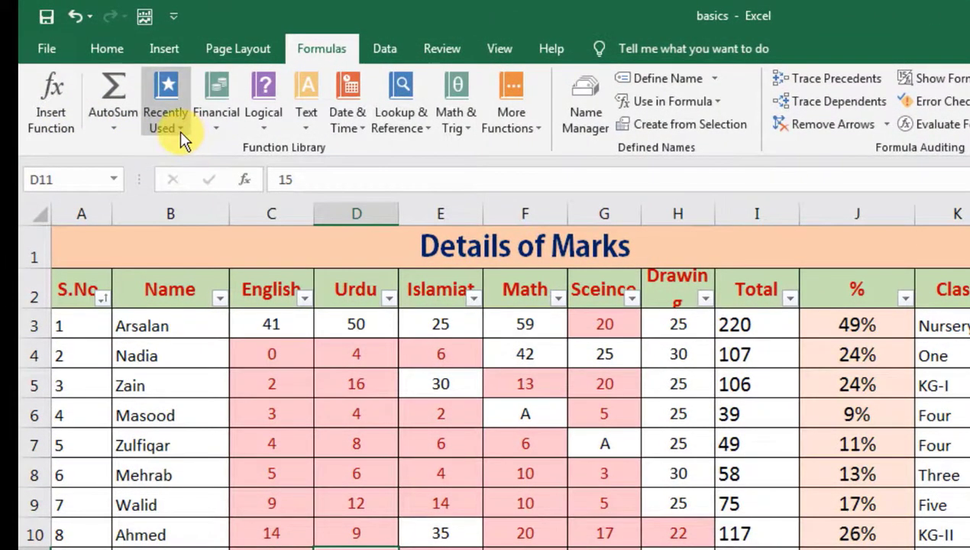
{"action": "left_click", "coordinate": [181, 132]}
{"action": "left_click", "coordinate": [215, 131]}
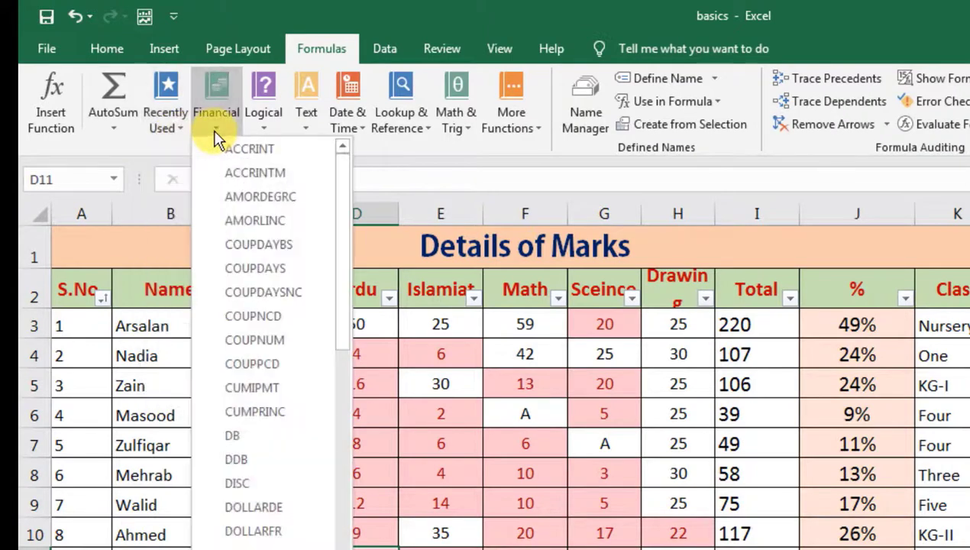
{"action": "left_click", "coordinate": [267, 128]}
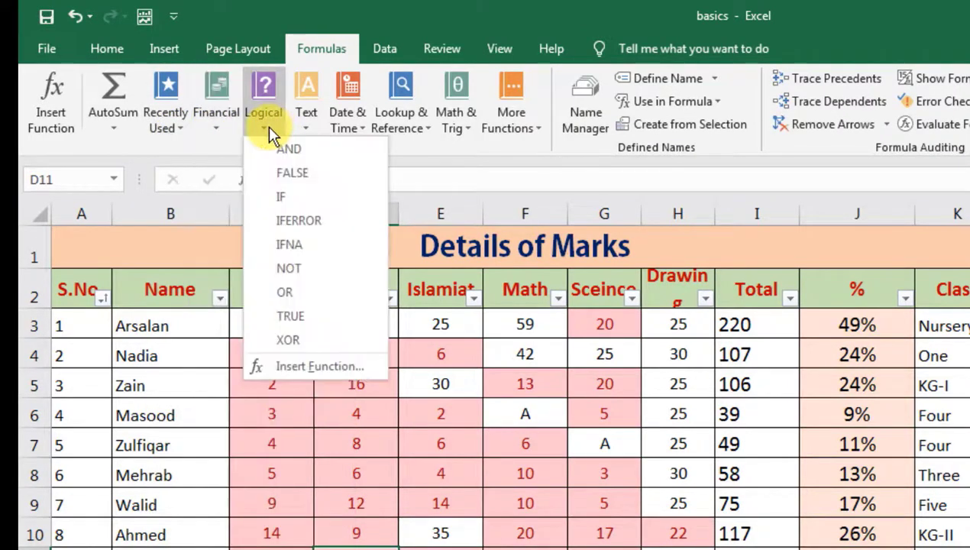
{"action": "left_click", "coordinate": [305, 133]}
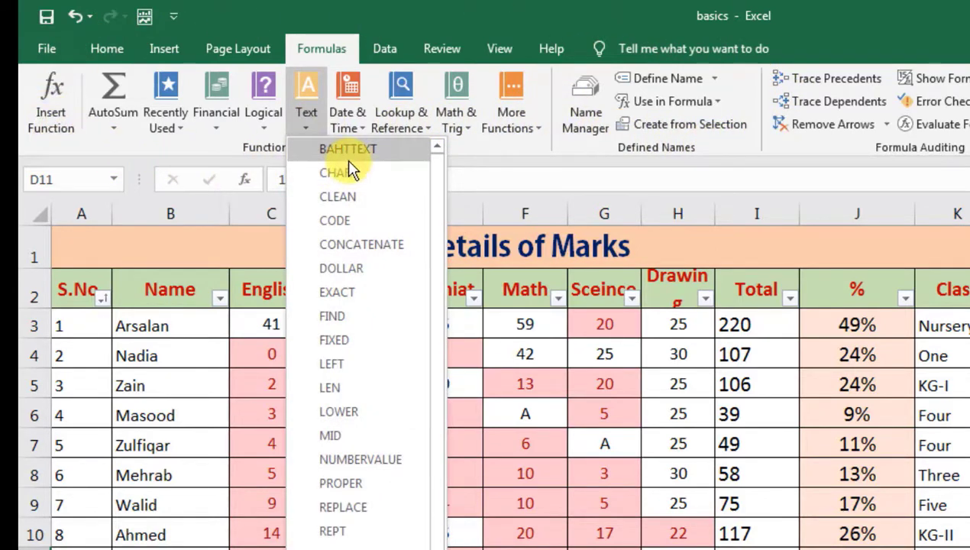
{"action": "left_click", "coordinate": [387, 43]}
{"action": "left_click", "coordinate": [388, 46]}
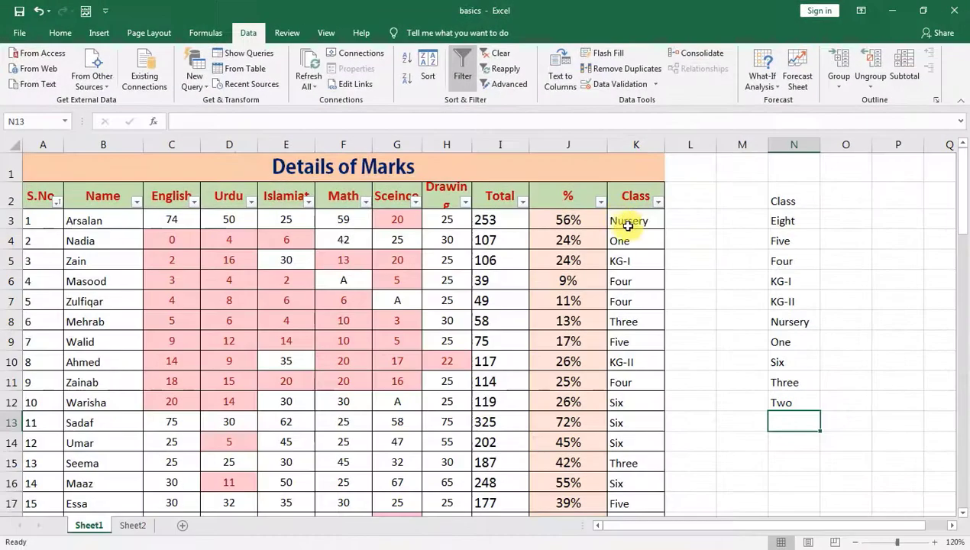
Check the Class column's filter options and select the class names in column N.
{"action": "left_click", "coordinate": [646, 222]}
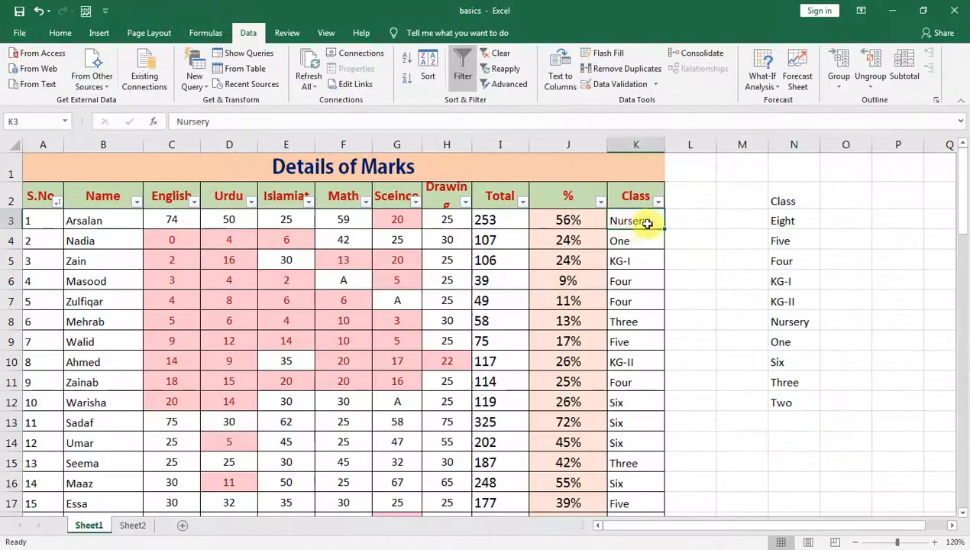
{"action": "left_click", "coordinate": [658, 202]}
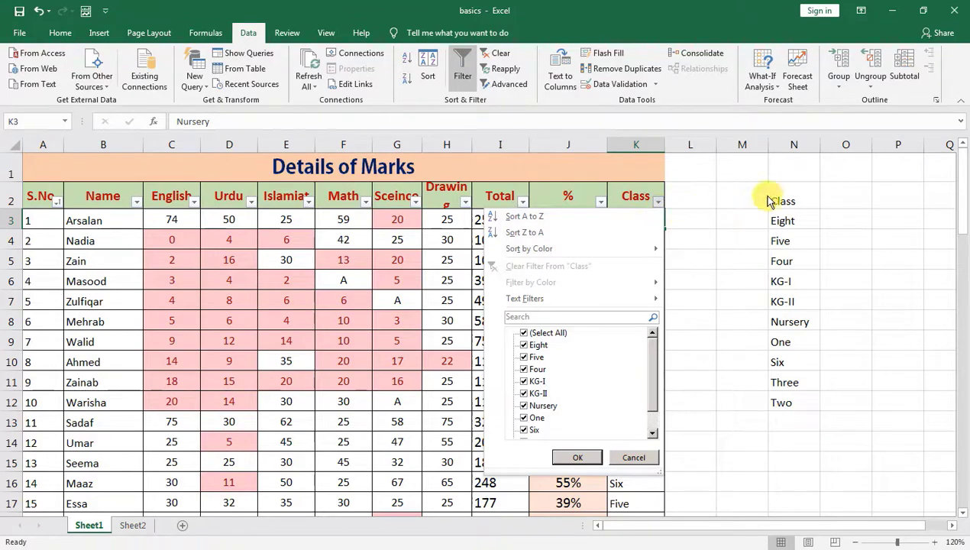
{"action": "left_click", "coordinate": [787, 214]}
{"action": "left_click_drag", "start_coordinate": [785, 221], "coordinate": [803, 400]}
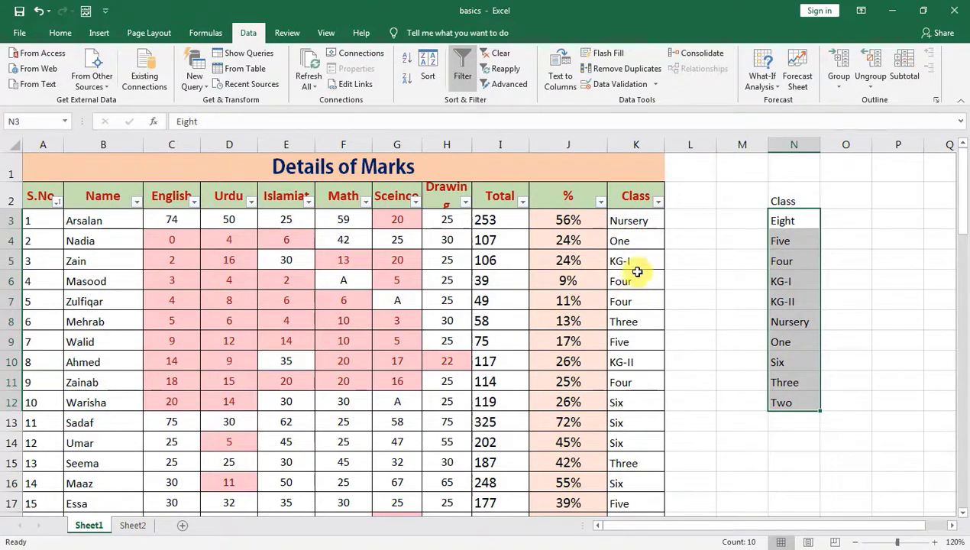
Select the Class entries K3:K73 with Ctrl+Shift+Down and scroll back to the top.
{"action": "left_click", "coordinate": [638, 220]}
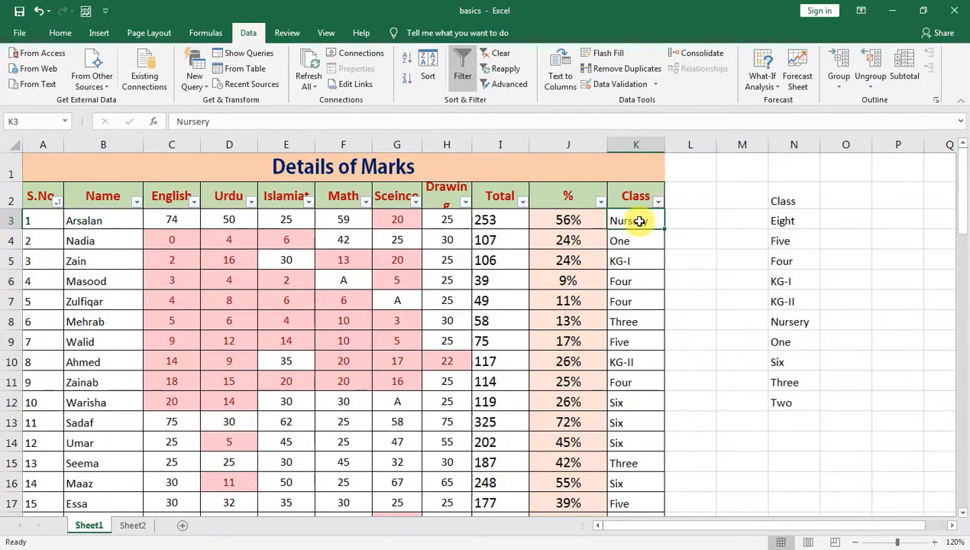
{"action": "key", "text": "ctrl+shift+Down"}
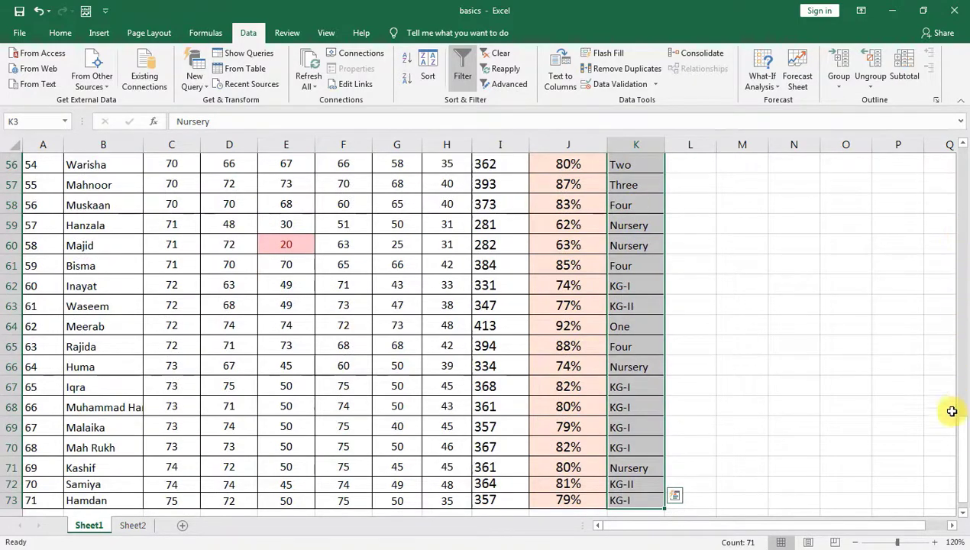
{"action": "left_click_drag", "start_coordinate": [959, 443], "coordinate": [962, 173]}
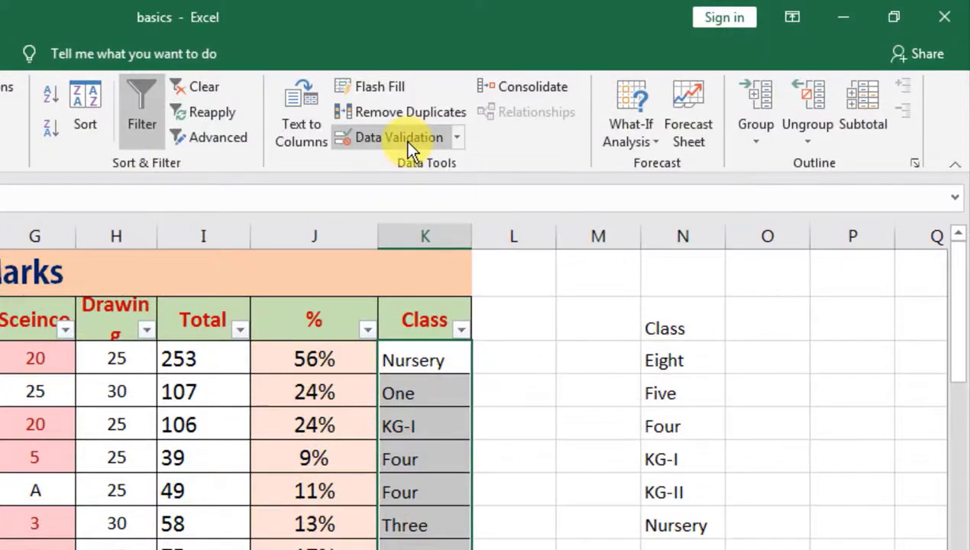
Give the selected Class entries List data validation with source =$N$3:$N$12.
{"action": "left_click", "coordinate": [405, 141]}
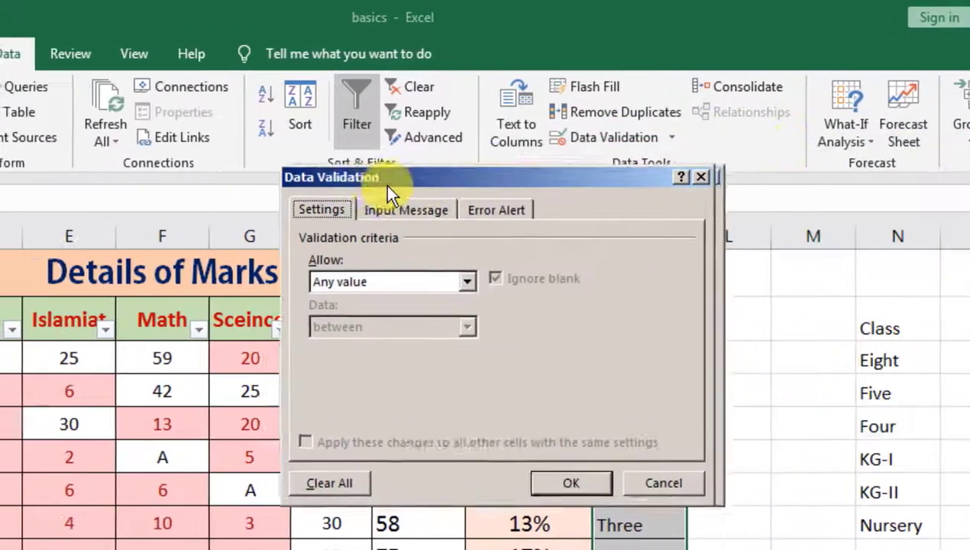
{"action": "left_click_drag", "start_coordinate": [385, 185], "coordinate": [170, 170]}
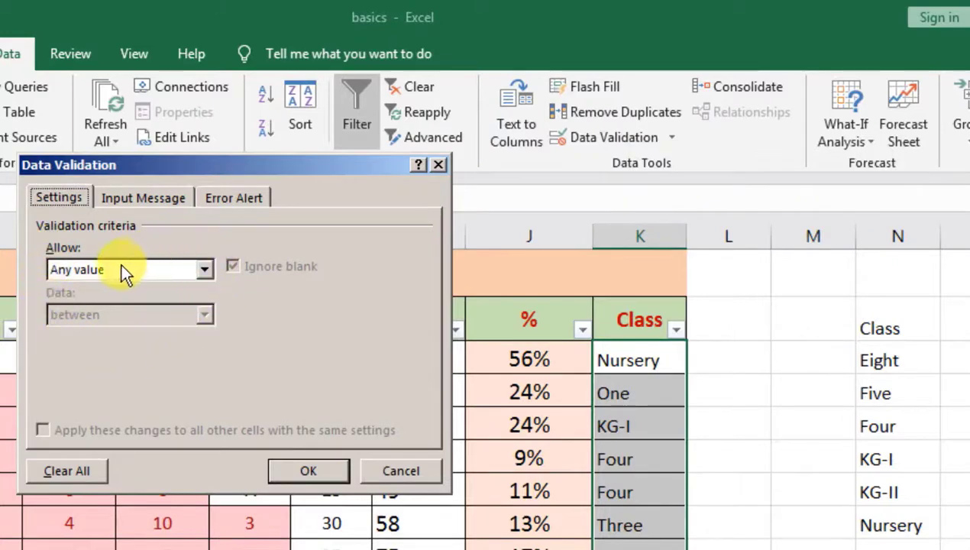
{"action": "left_click", "coordinate": [74, 269]}
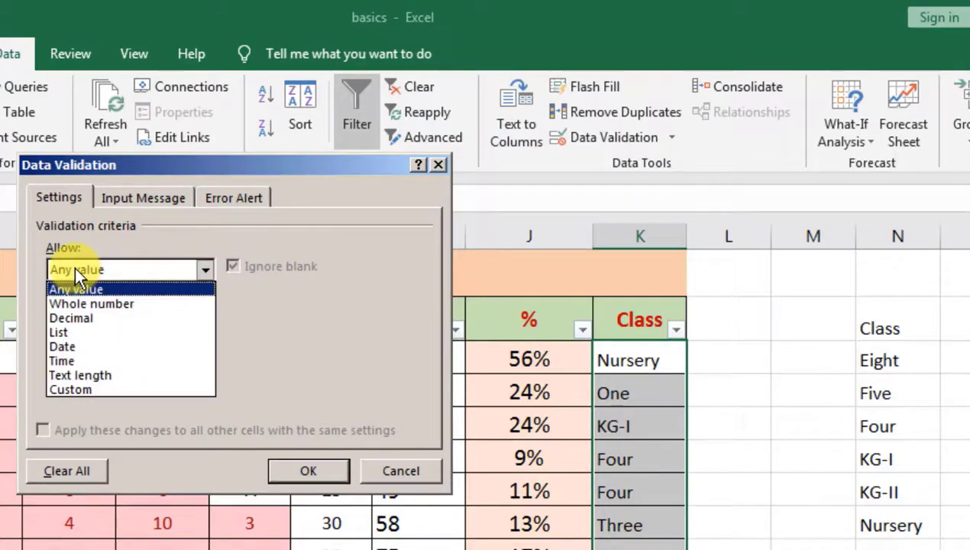
{"action": "left_click", "coordinate": [56, 332]}
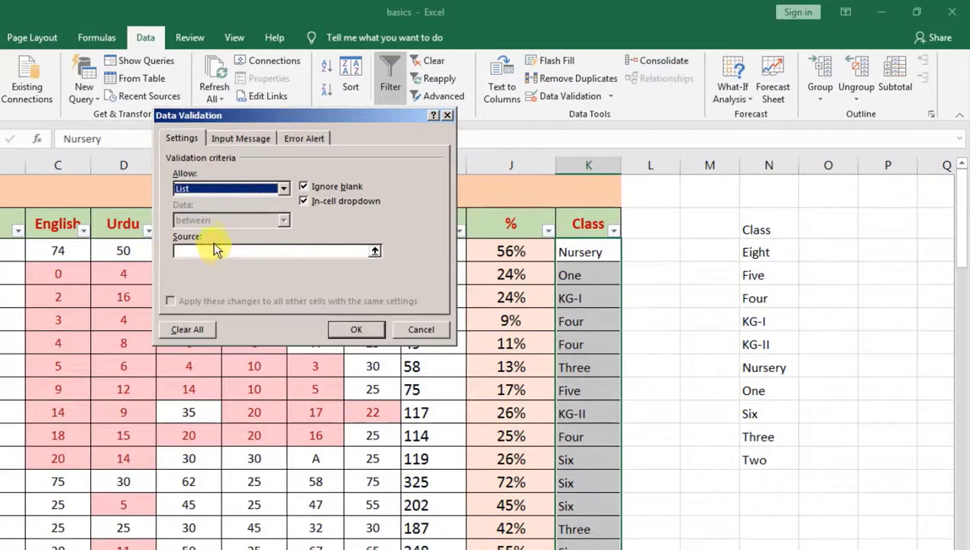
{"action": "left_click", "coordinate": [200, 250]}
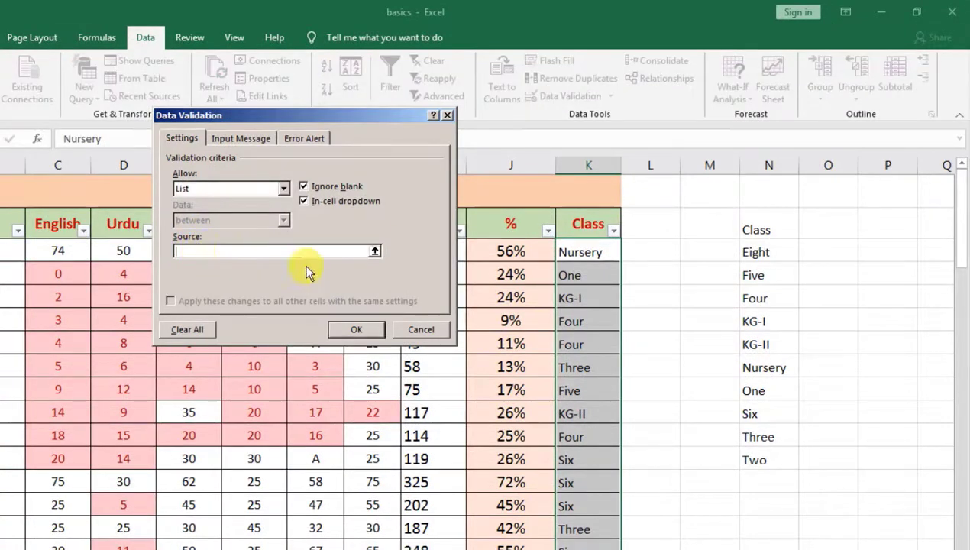
{"action": "left_click_drag", "start_coordinate": [759, 256], "coordinate": [745, 458]}
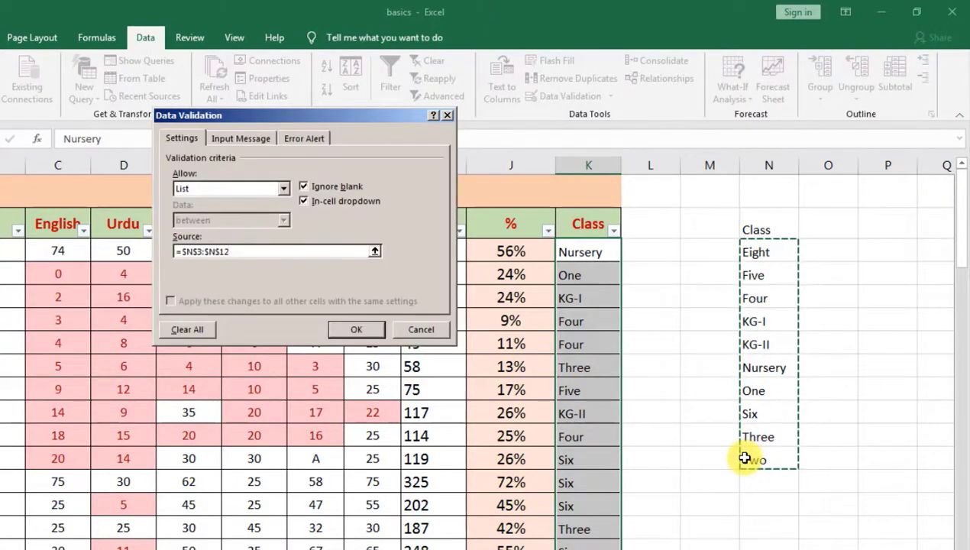
{"action": "left_click", "coordinate": [355, 330]}
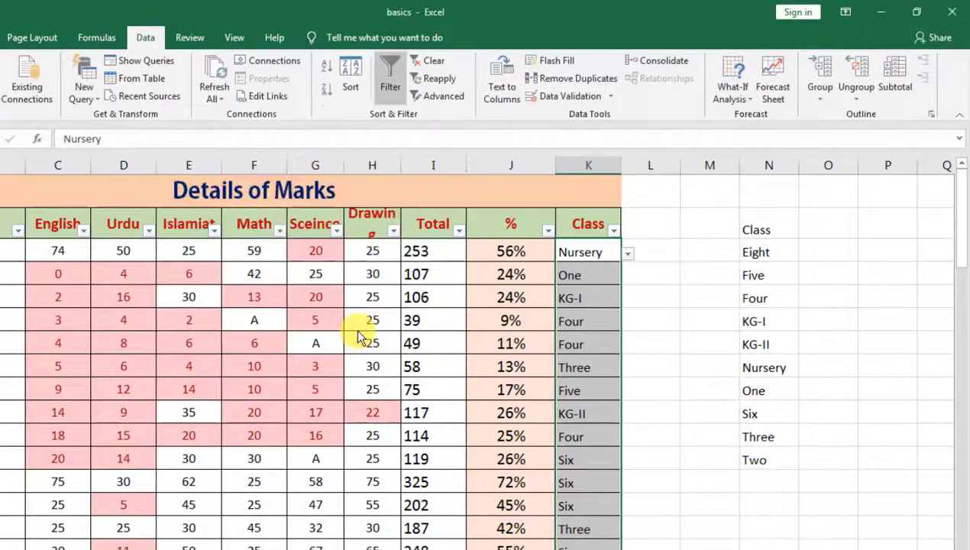
{"action": "left_click", "coordinate": [627, 336]}
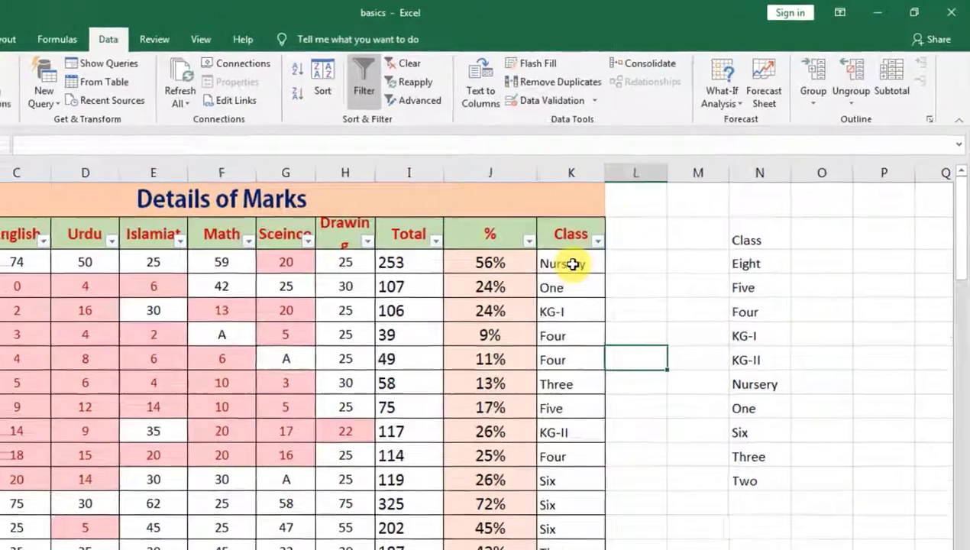
{"action": "left_click", "coordinate": [590, 253]}
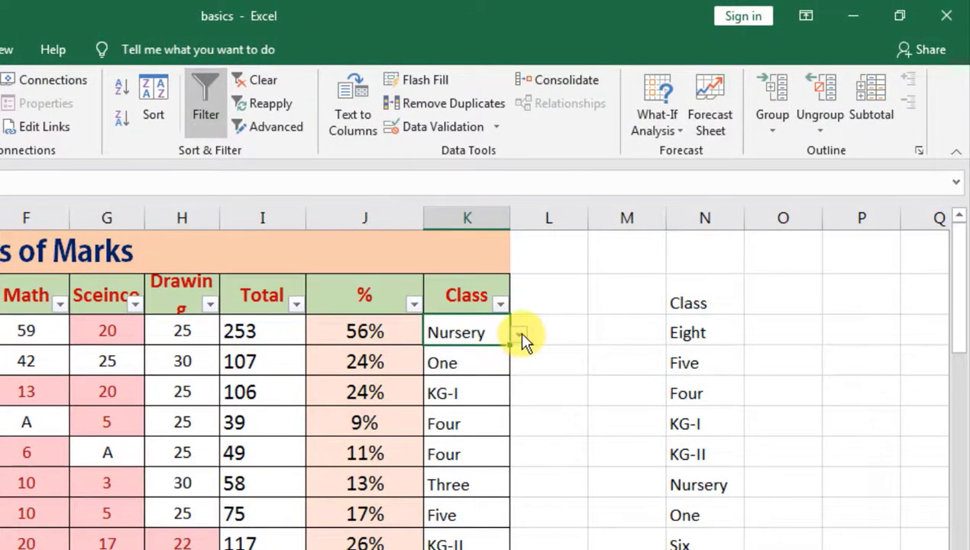
{"action": "left_click", "coordinate": [519, 334]}
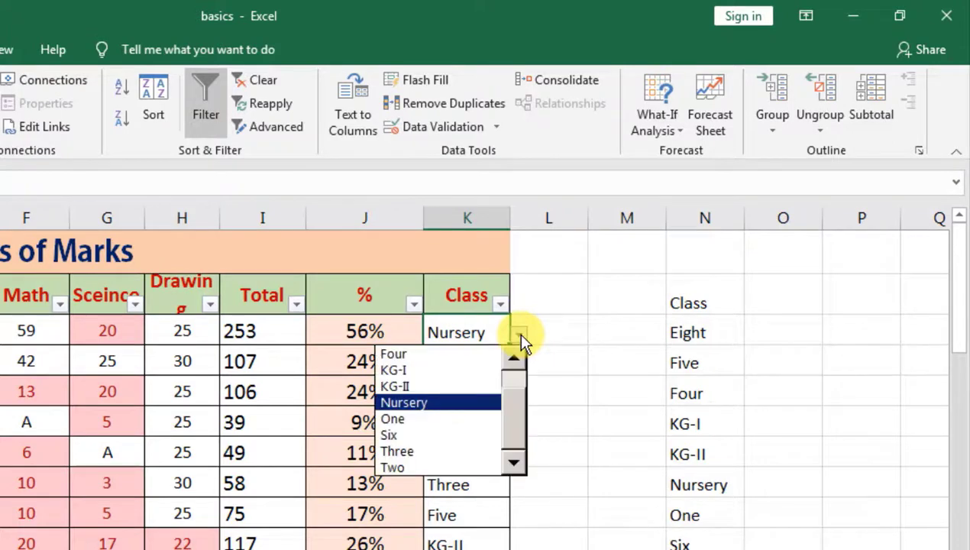
{"action": "left_click_drag", "start_coordinate": [511, 404], "coordinate": [514, 424]}
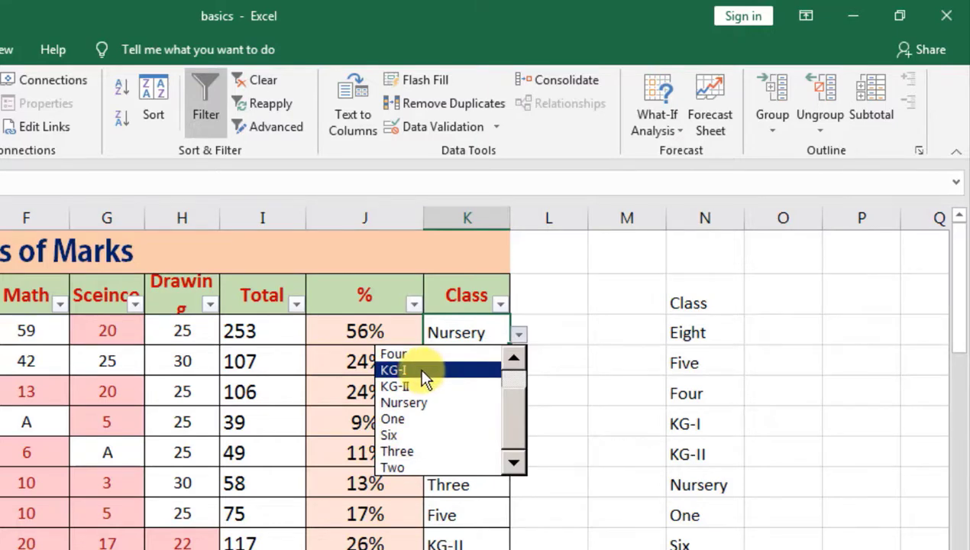
{"action": "left_click", "coordinate": [416, 402]}
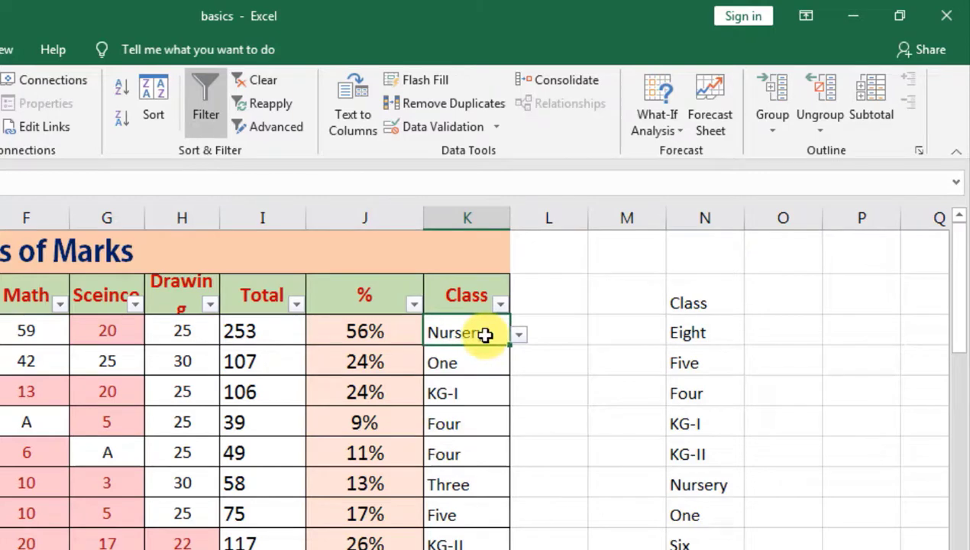
{"action": "type", "text": "45"}
{"action": "key", "text": "Return"}
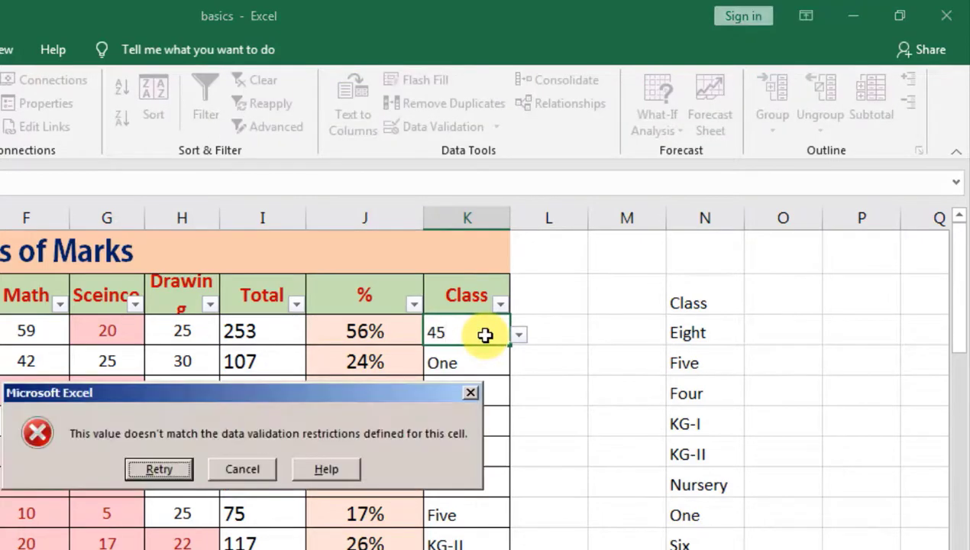
{"action": "key", "text": "Escape"}
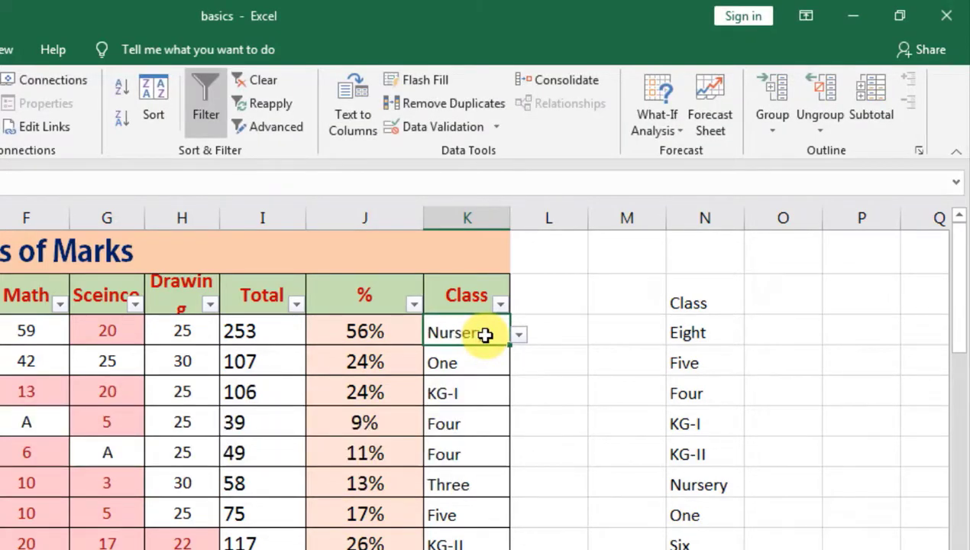
{"action": "type", "text": "ahmed"}
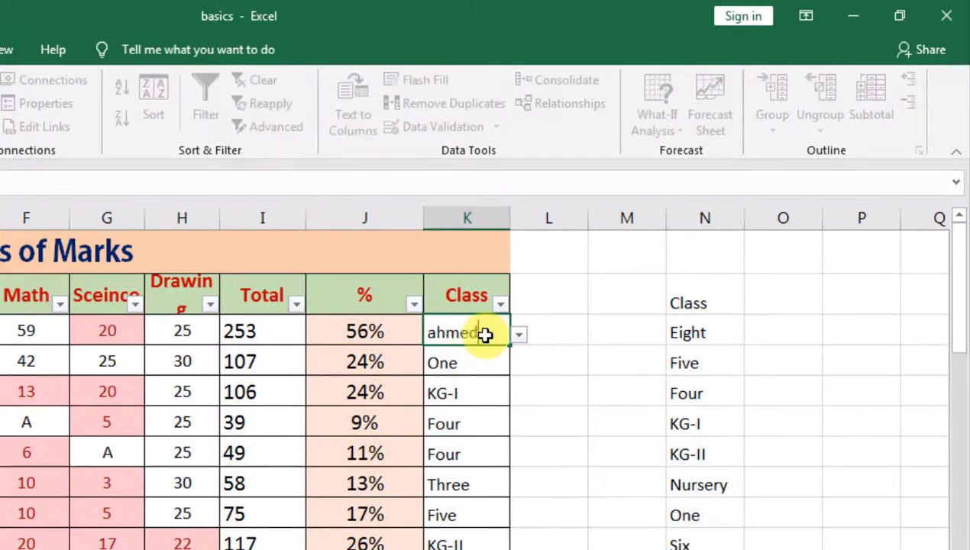
{"action": "key", "text": "Return"}
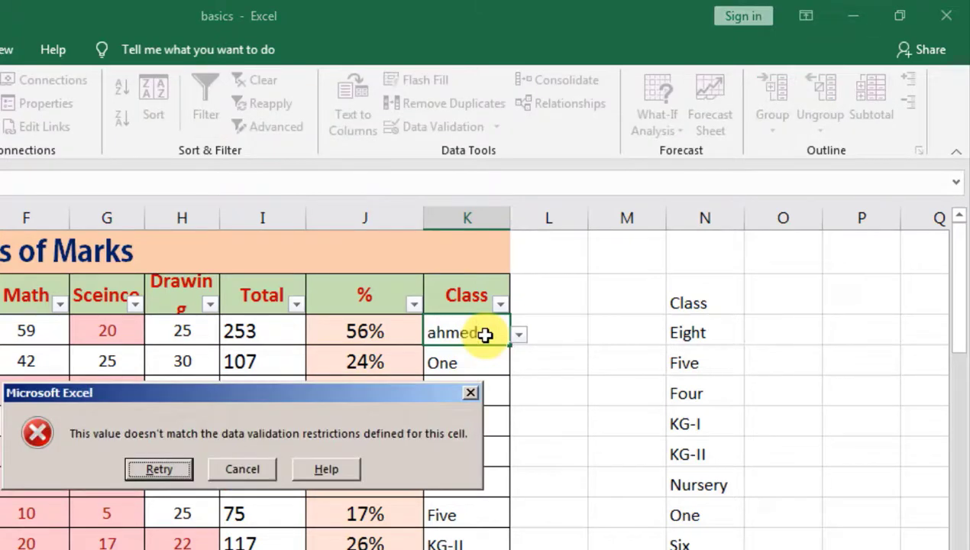
{"action": "key", "text": "Escape"}
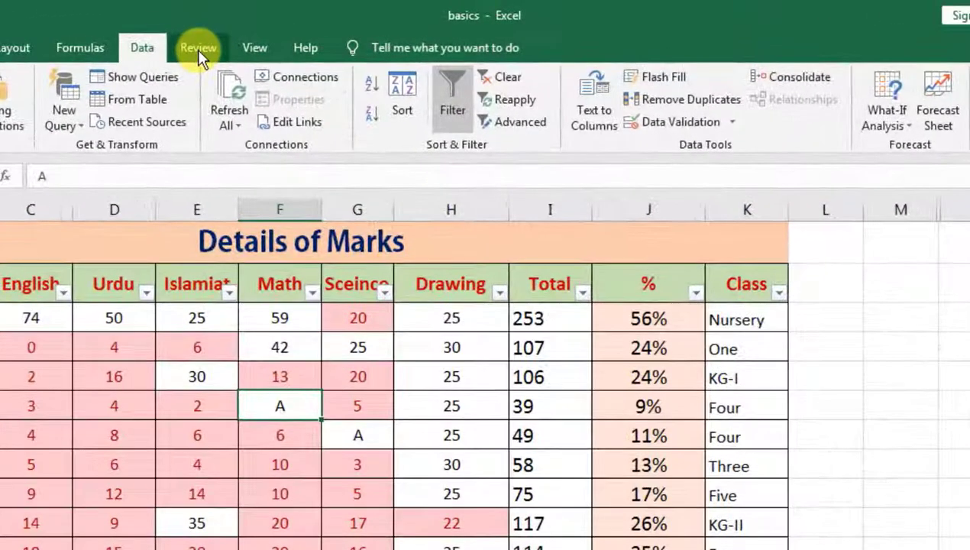
Add a comment reading 'This student was hospitalized.' to the absent Math mark in F4.
{"action": "left_click", "coordinate": [288, 35]}
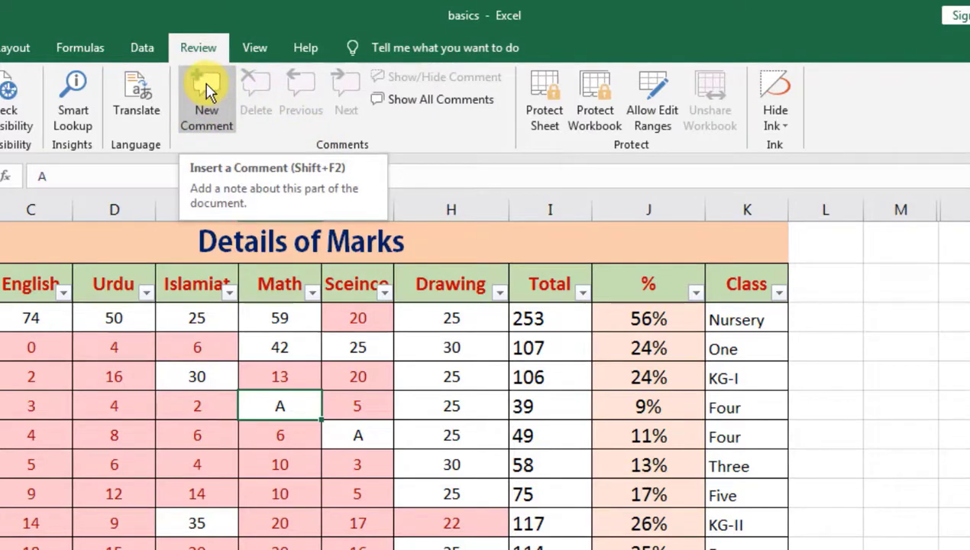
{"action": "left_click", "coordinate": [288, 439]}
{"action": "left_click", "coordinate": [283, 407]}
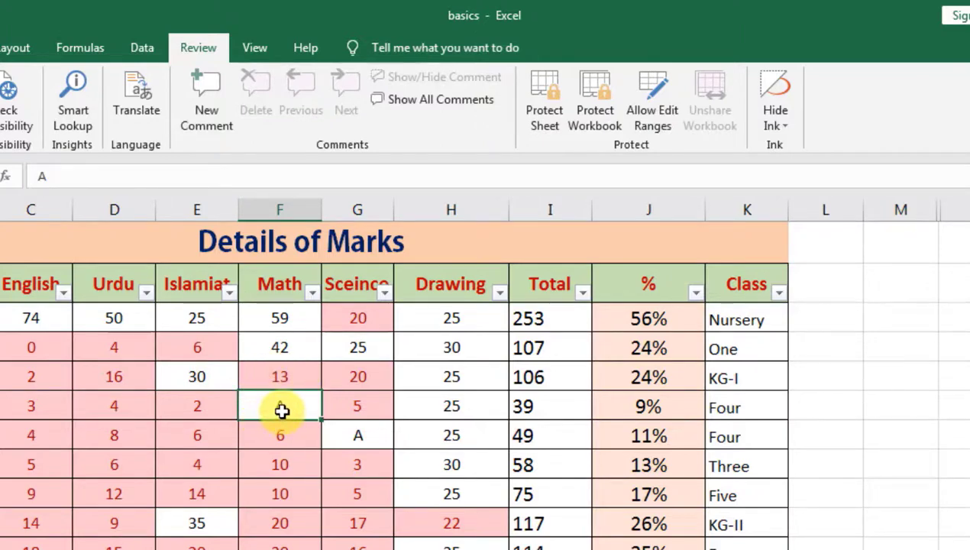
{"action": "left_click", "coordinate": [213, 92]}
{"action": "type", "text": "This student was hospit"}
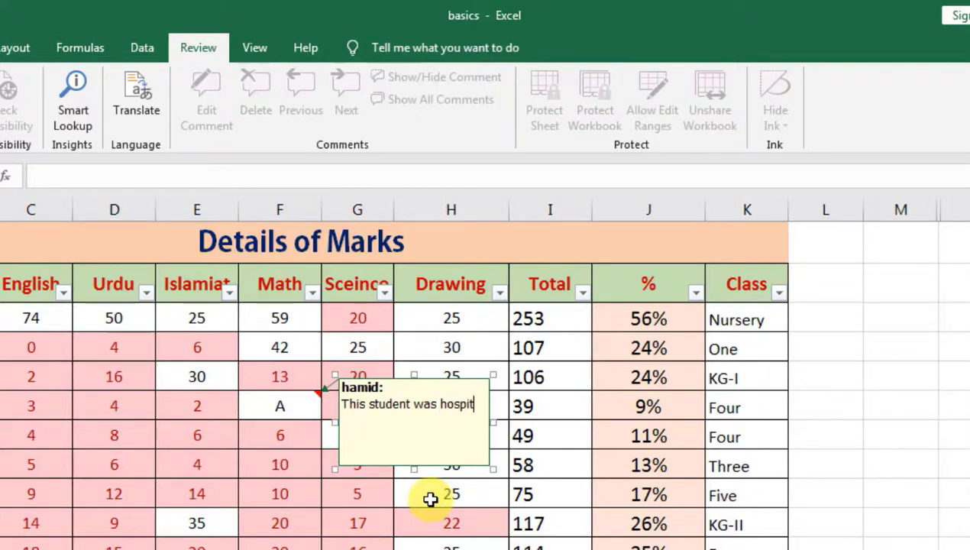
{"action": "type", "text": "alli"}
{"action": "key", "text": "BackSpace"}
{"action": "type", "text": "li"}
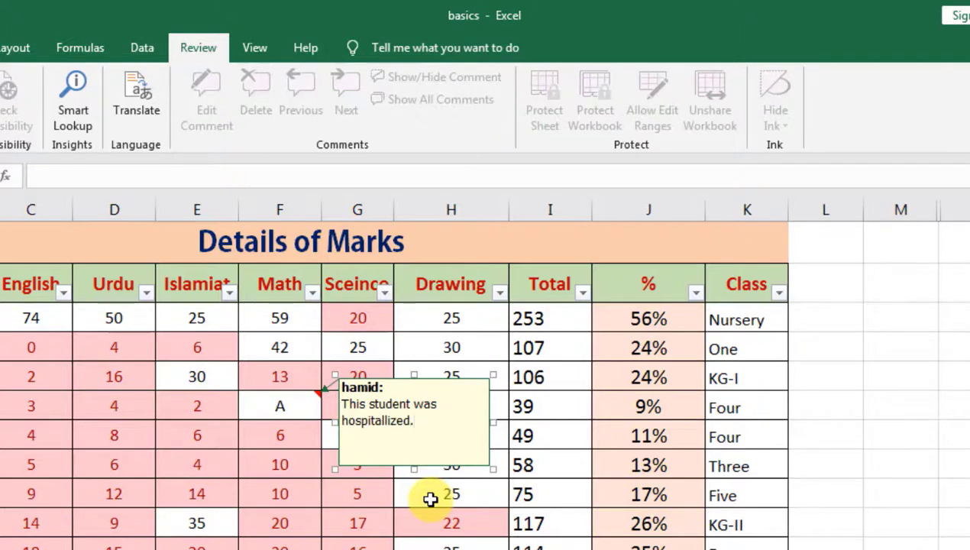
{"action": "left_click", "coordinate": [237, 368]}
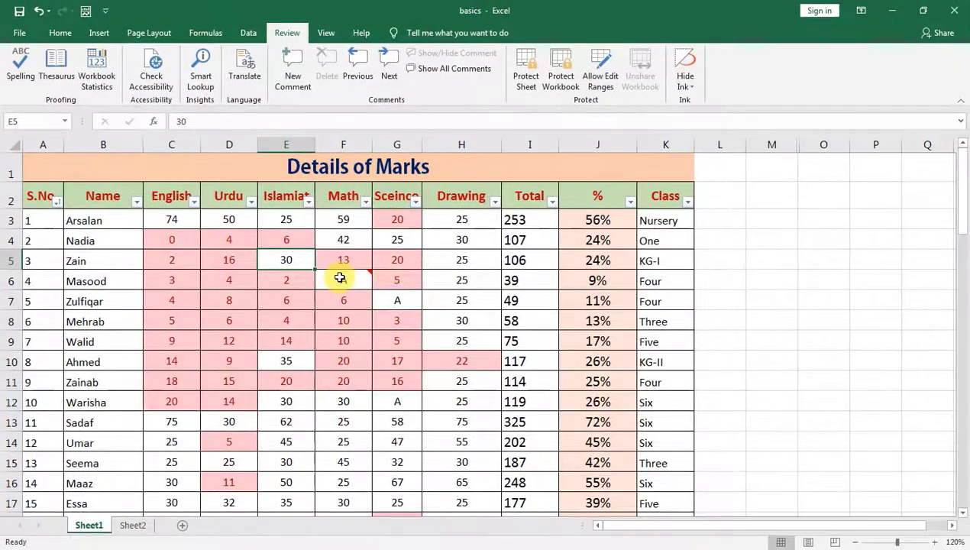
{"action": "left_click", "coordinate": [339, 277]}
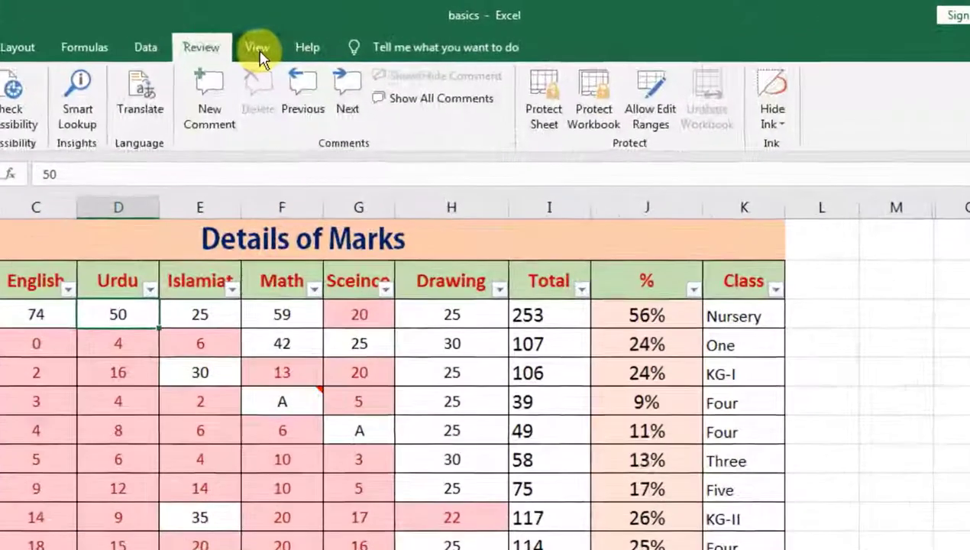
Preview the View ribbon's Freeze Panes options, scroll the marks table, and select cell L3.
{"action": "left_click", "coordinate": [326, 35]}
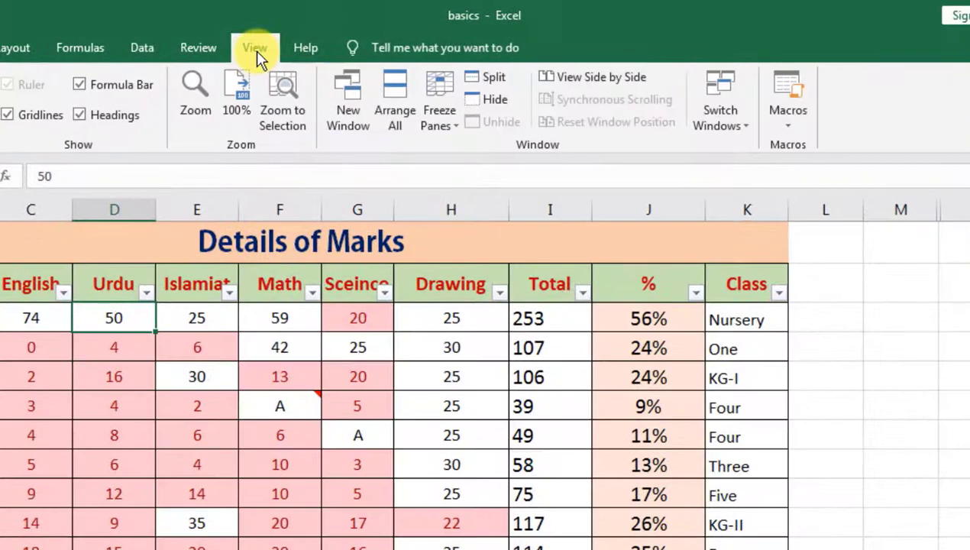
{"action": "left_click", "coordinate": [438, 128]}
{"action": "left_click", "coordinate": [443, 130]}
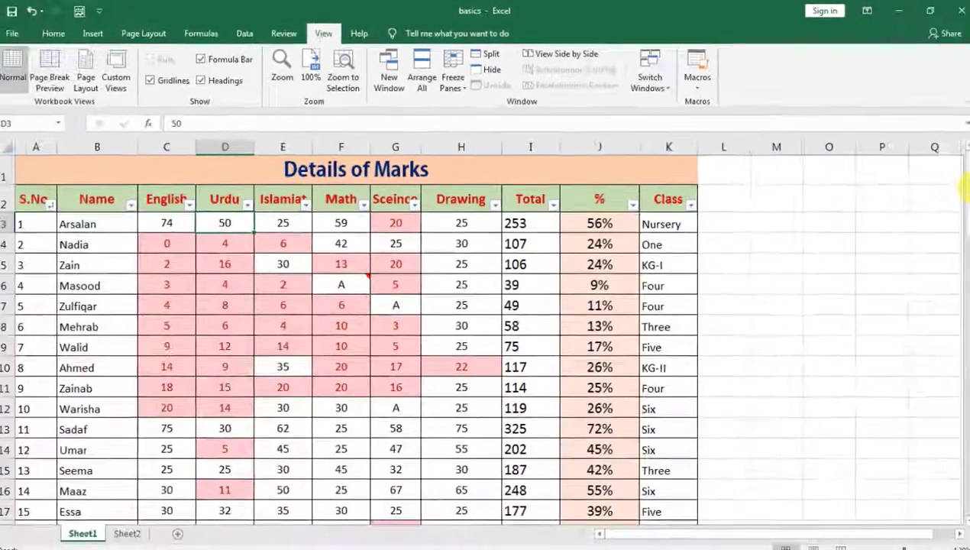
{"action": "left_click_drag", "start_coordinate": [964, 185], "coordinate": [962, 243]}
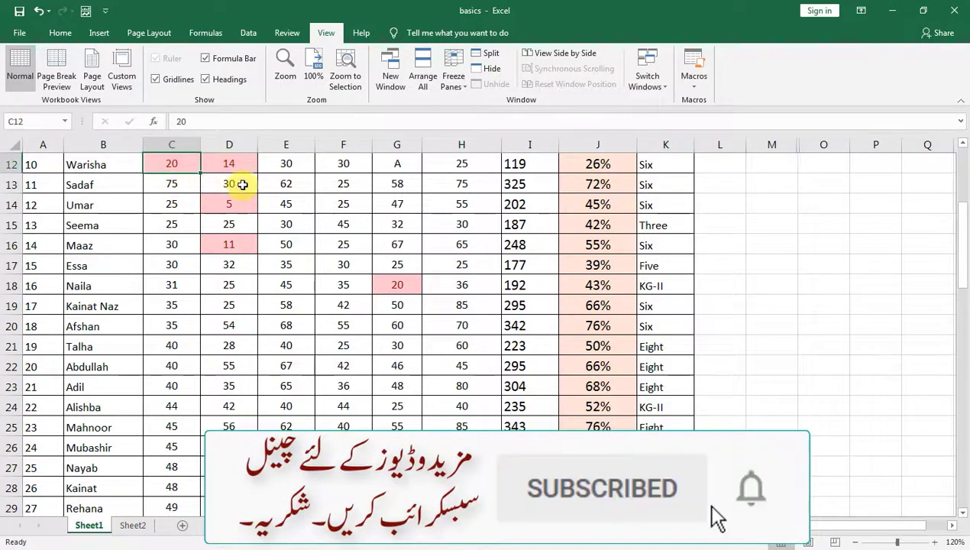
{"action": "left_click", "coordinate": [230, 161]}
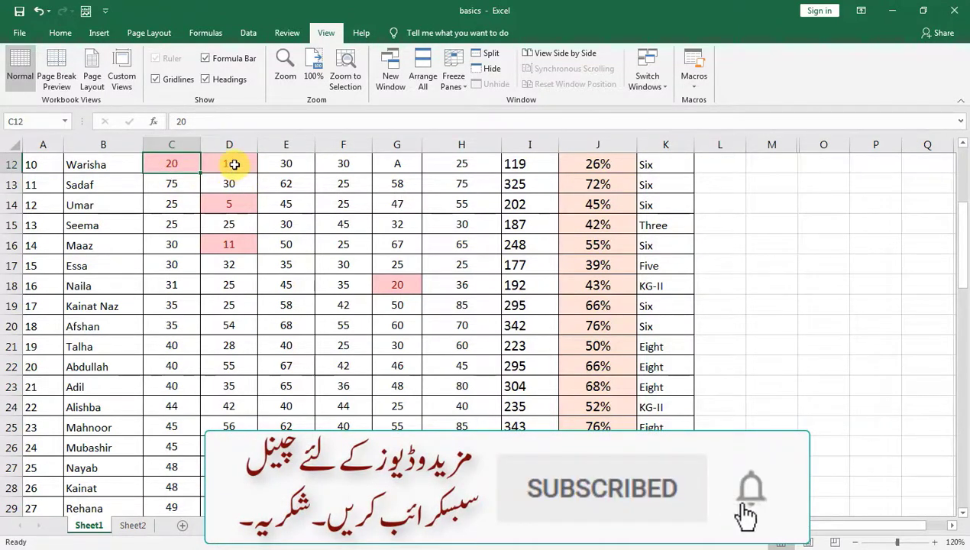
{"action": "left_click", "coordinate": [102, 168]}
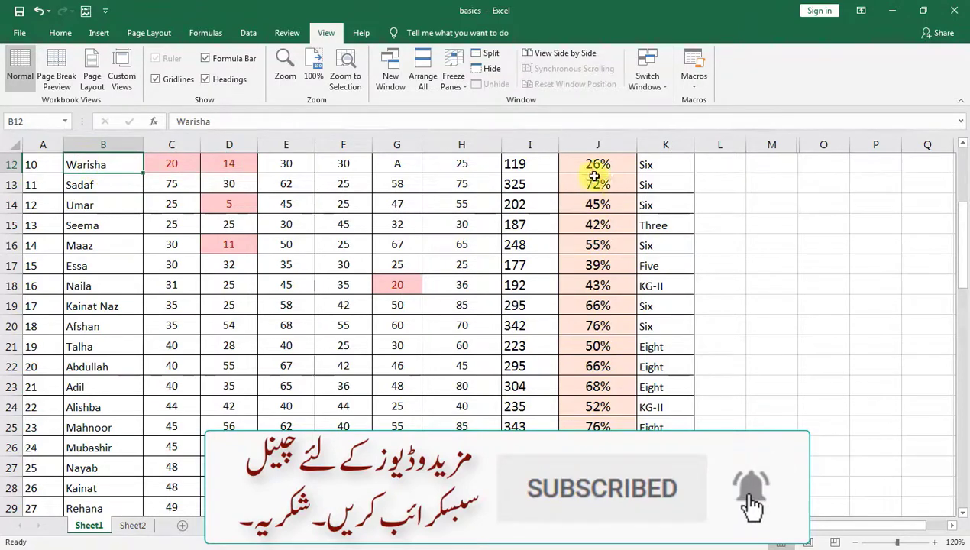
{"action": "left_click_drag", "start_coordinate": [962, 226], "coordinate": [954, 156]}
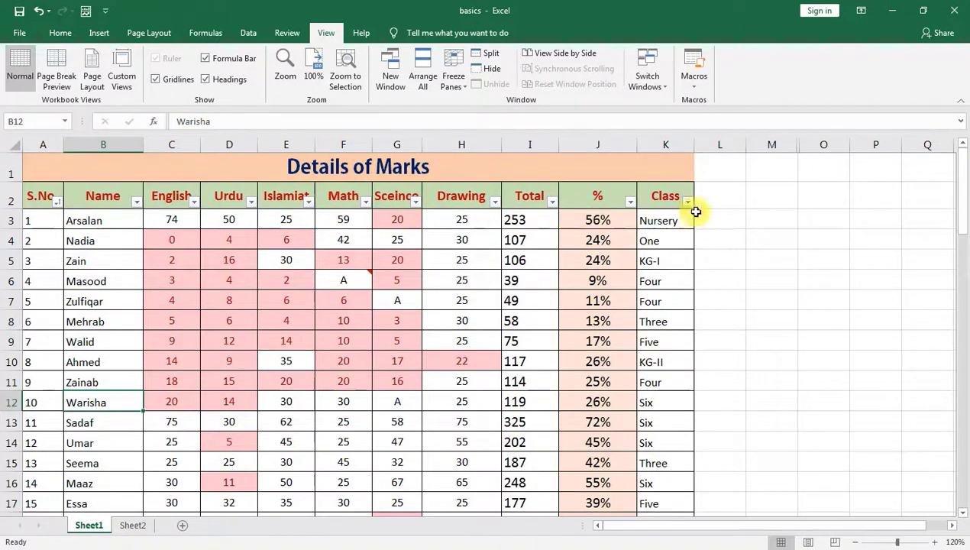
{"action": "left_click", "coordinate": [718, 224]}
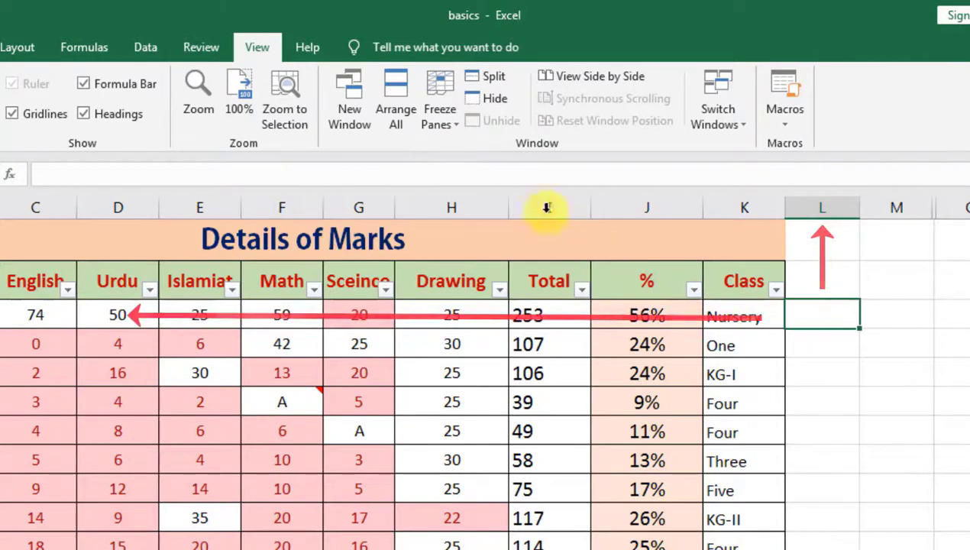
Freeze panes at L3, then scroll down and right to confirm headers and columns A–K stay fixed.
{"action": "left_click", "coordinate": [442, 116]}
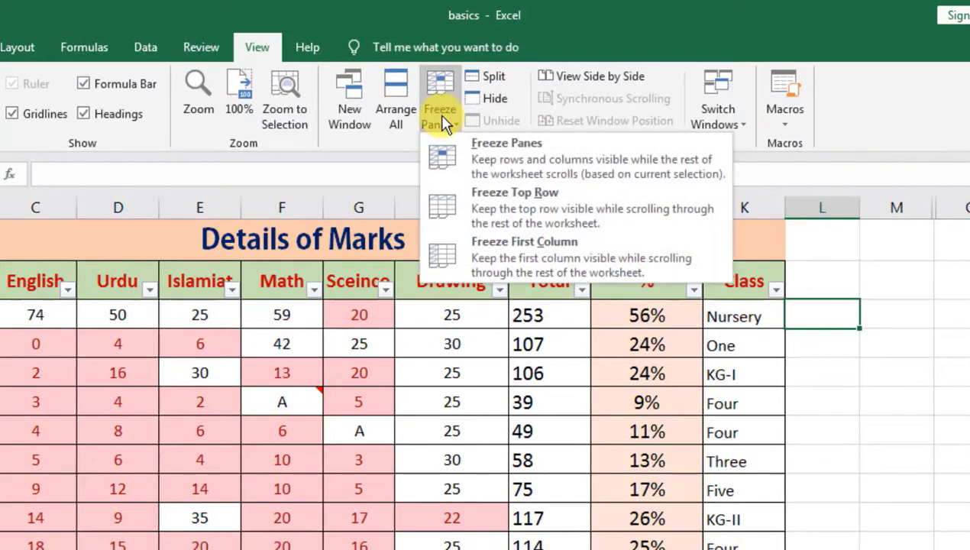
{"action": "left_click", "coordinate": [510, 162]}
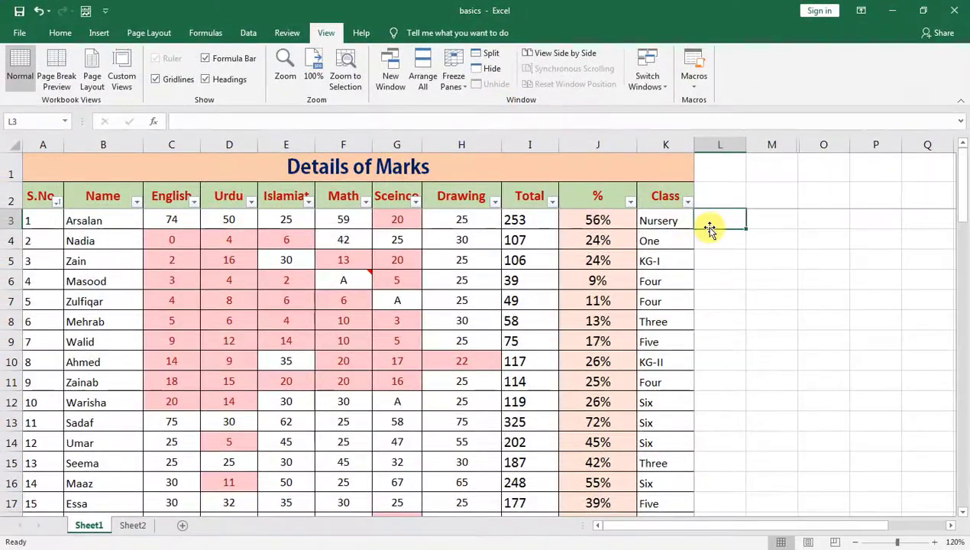
{"action": "mouse_move", "coordinate": [963, 193]}
{"action": "left_mouse_down"}
{"action": "mouse_move", "coordinate": [963, 334]}
{"action": "mouse_move", "coordinate": [960, 185]}
{"action": "left_mouse_up"}
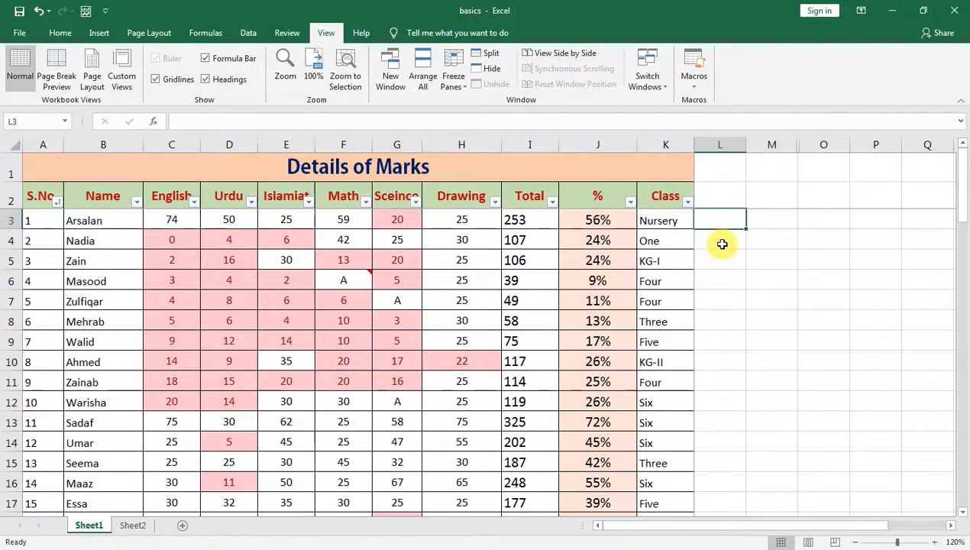
{"action": "key", "text": "Right"}
{"action": "key", "text": "Right"}
{"action": "key", "text": "Right"}
{"action": "key", "text": "Right"}
{"action": "key", "text": "Right"}
{"action": "key", "text": "Right"}
{"action": "key", "text": "Right"}
{"action": "key", "text": "Right"}
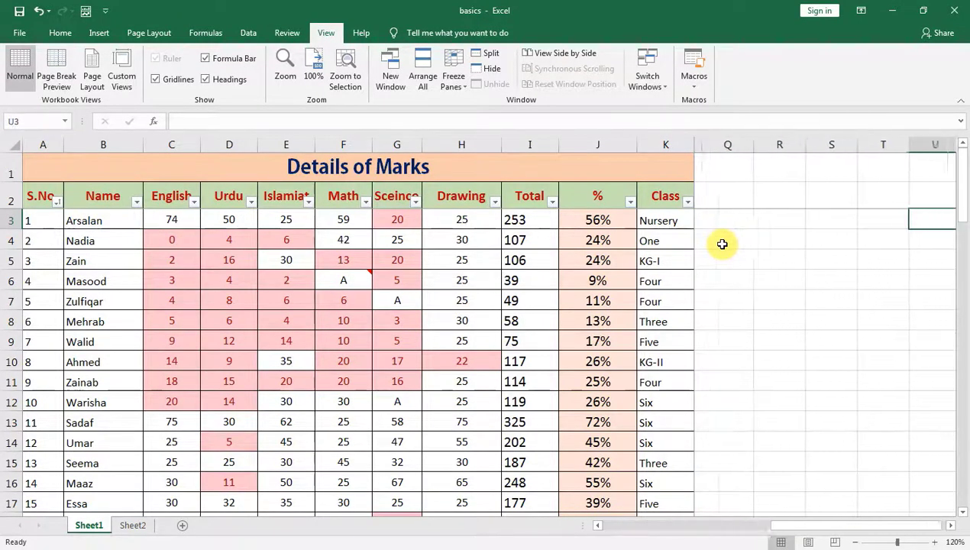
{"action": "key", "text": "Right"}
{"action": "key", "text": "Right"}
{"action": "key", "text": "Right"}
{"action": "key", "text": "Right"}
{"action": "key", "text": "Right"}
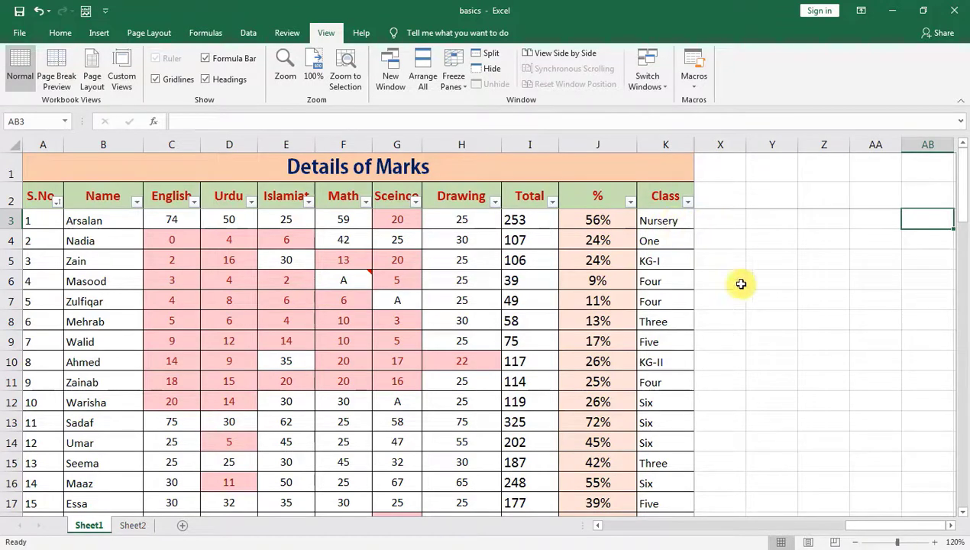
{"action": "left_click_drag", "start_coordinate": [899, 532], "coordinate": [710, 529]}
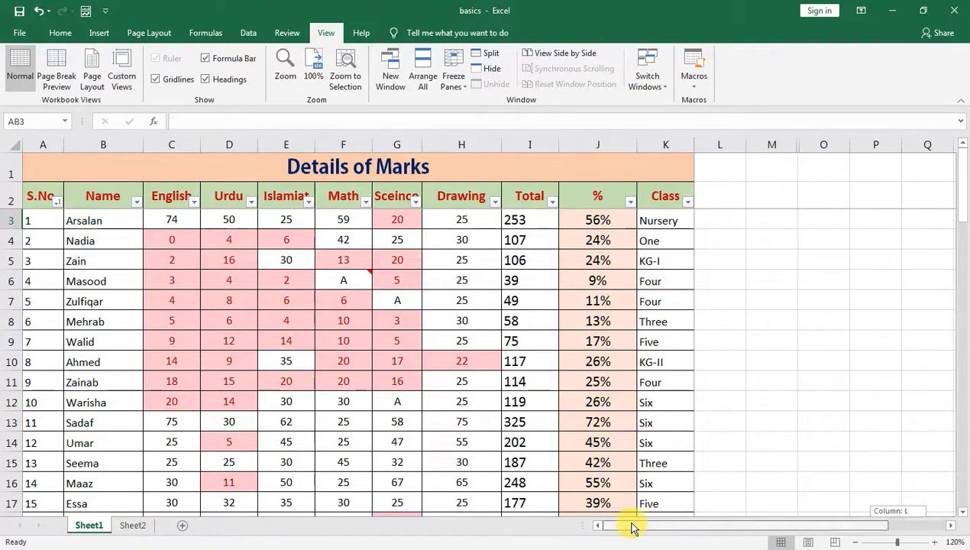
{"action": "left_click_drag", "start_coordinate": [710, 529], "coordinate": [632, 525]}
Unfreeze the panes from L3 and click cells K4 and H5 in the table.
{"action": "left_click", "coordinate": [713, 223]}
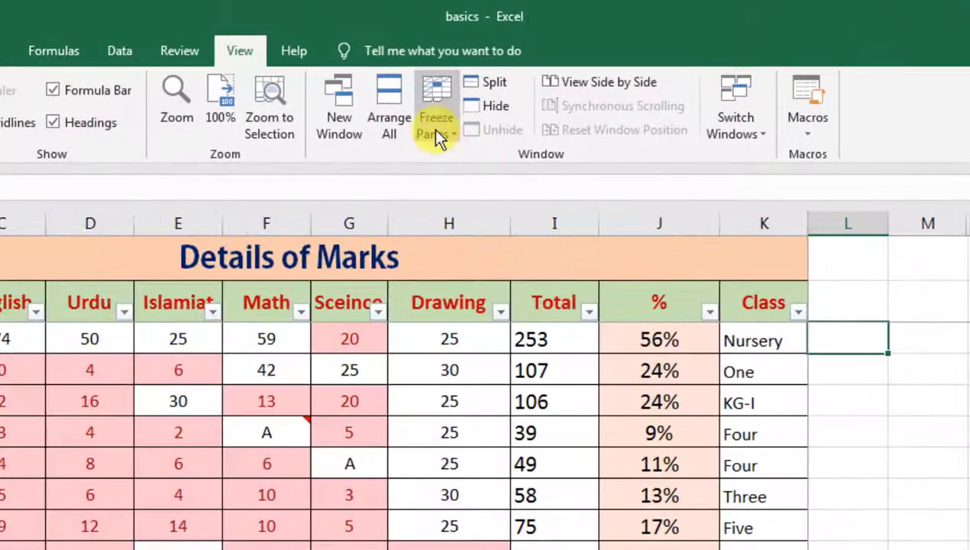
{"action": "left_click", "coordinate": [435, 136]}
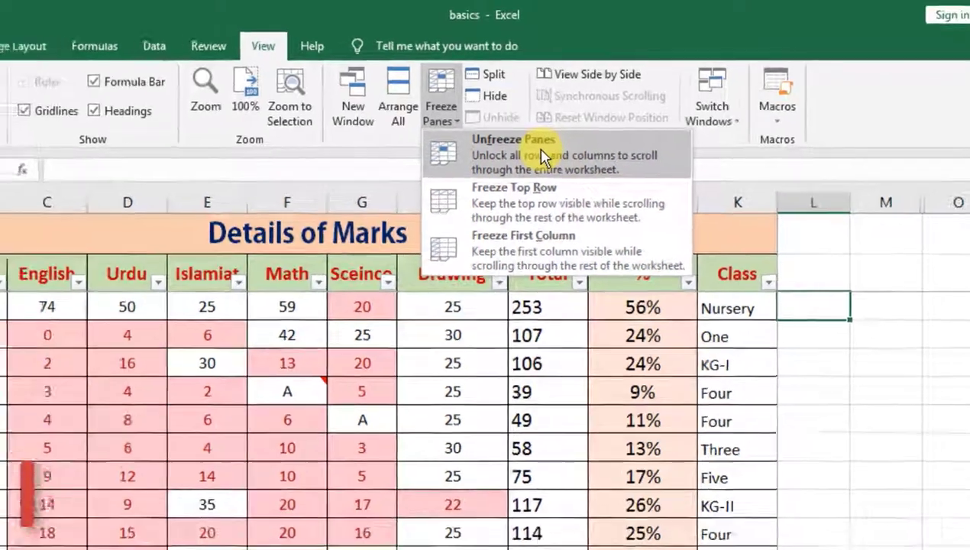
{"action": "left_click", "coordinate": [541, 156]}
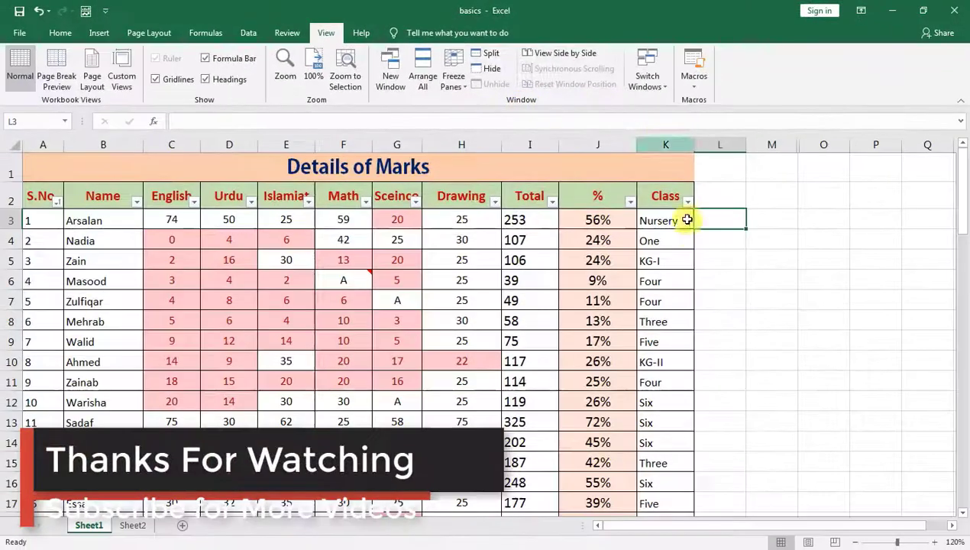
{"action": "left_click", "coordinate": [687, 237]}
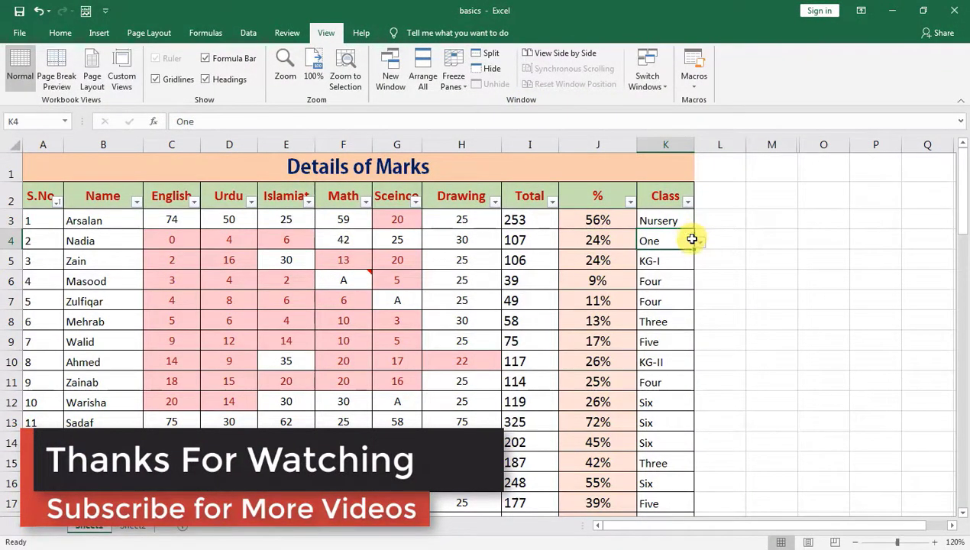
{"action": "left_click", "coordinate": [441, 253]}
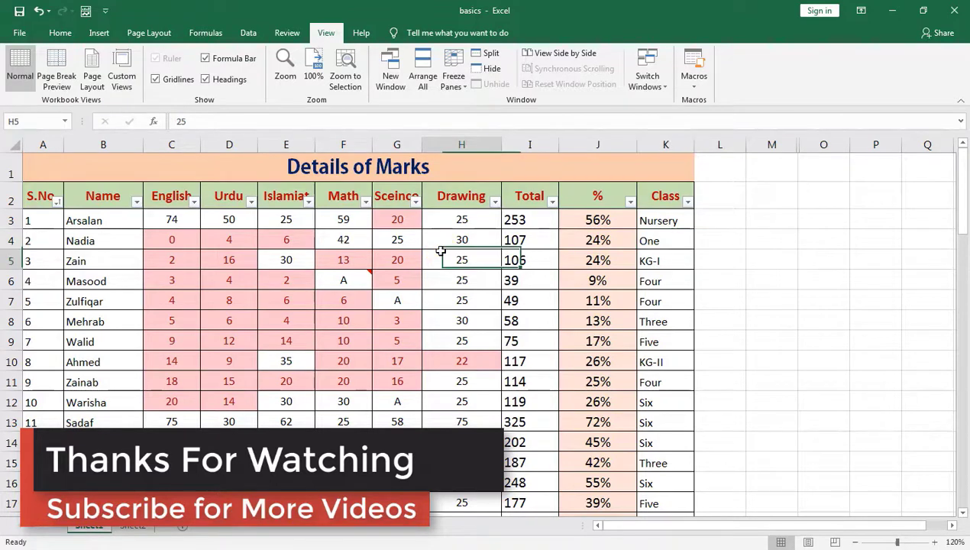